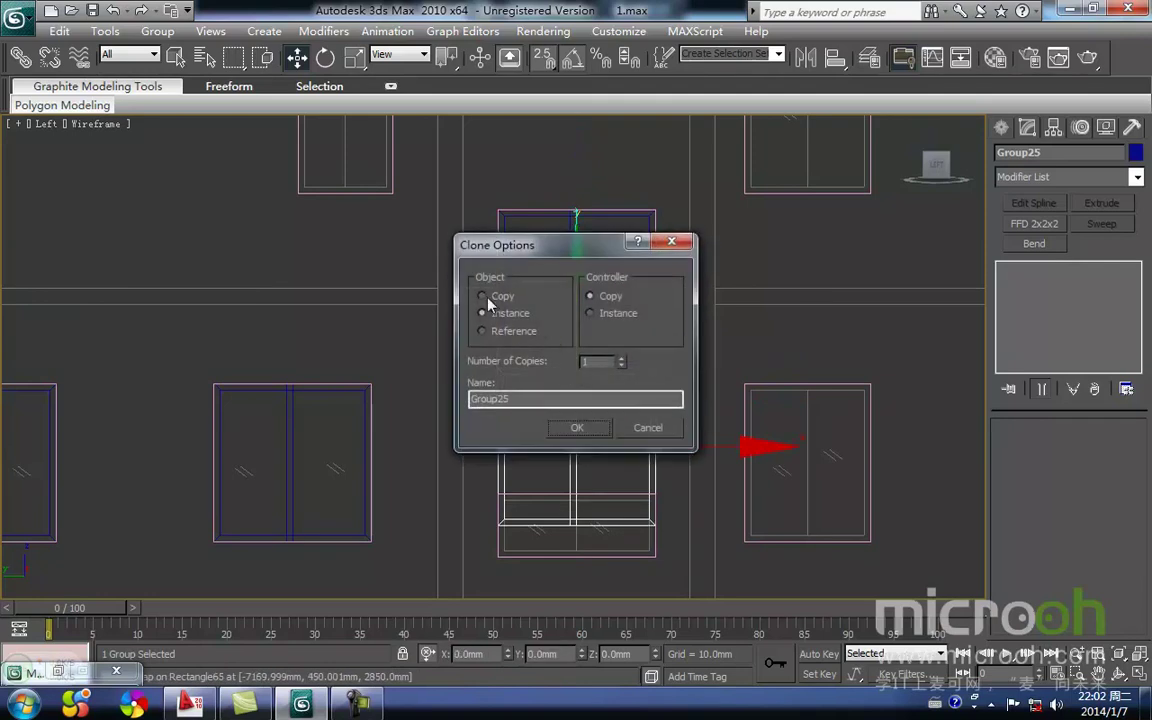
Clone the window group as an independent copy and align it with the bottom of the short window opening beneath it
left_click(576, 428)
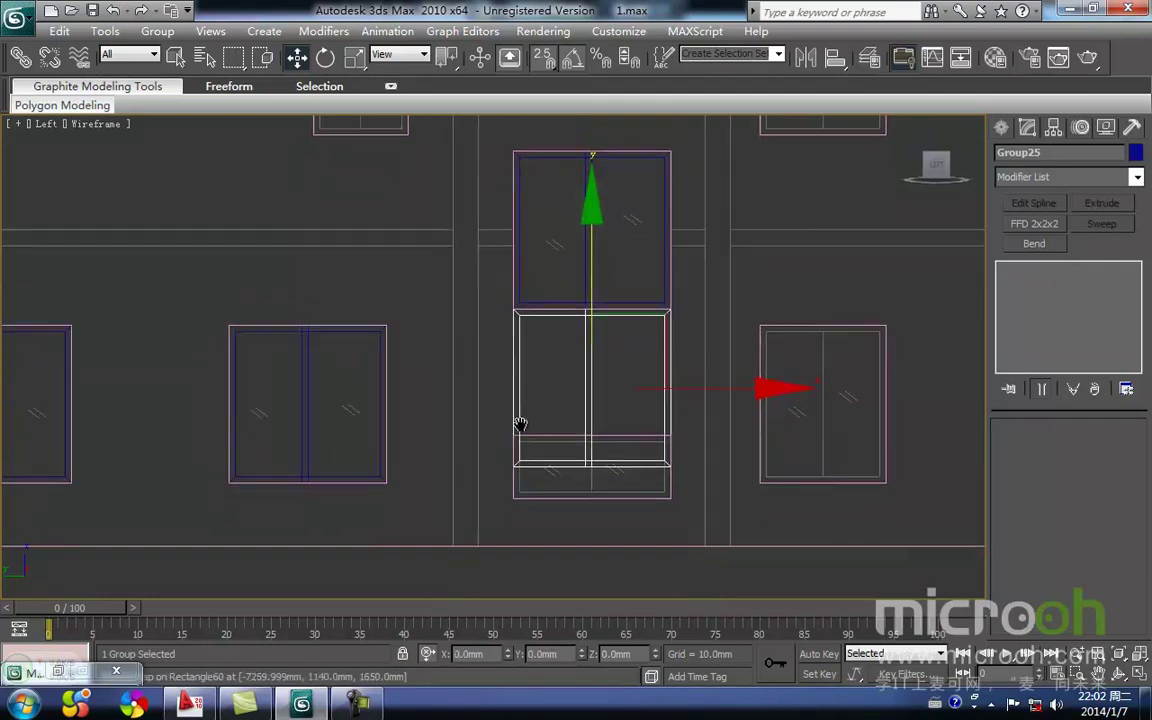
left_click_drag(523, 424, 522, 452)
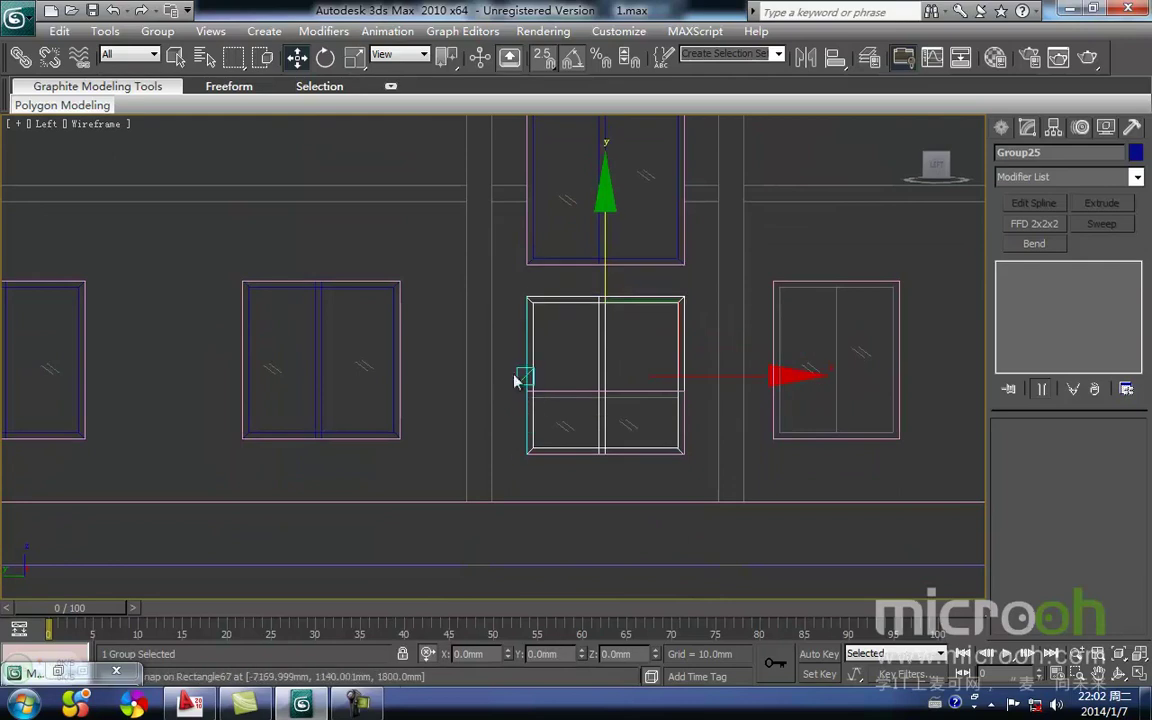
left_click(522, 378)
left_click(598, 380)
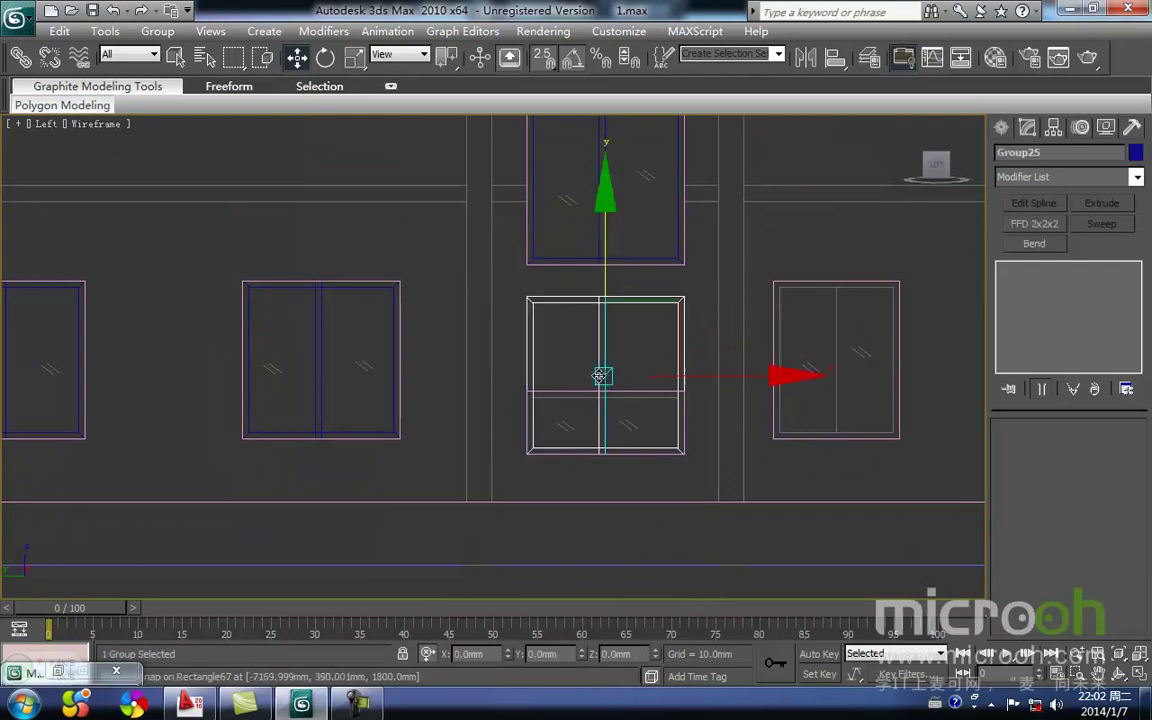
Open the copied window group for editing its individual parts
left_click(157, 31)
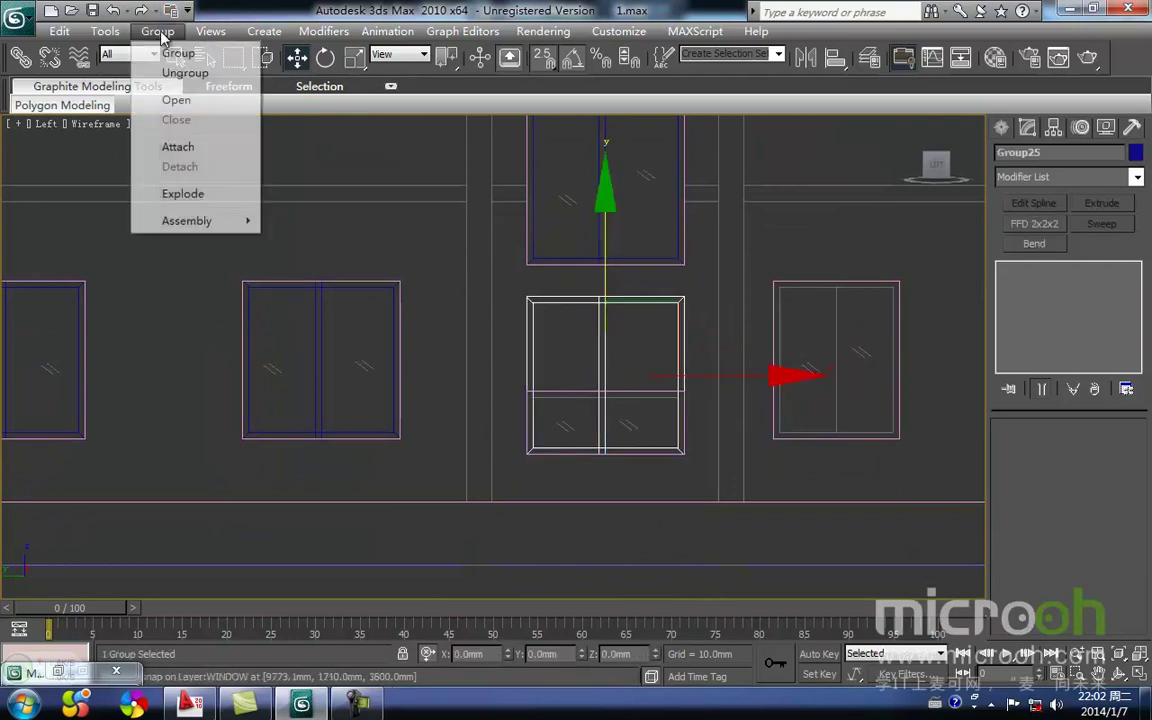
left_click(176, 99)
scroll(595, 340, "up", 2)
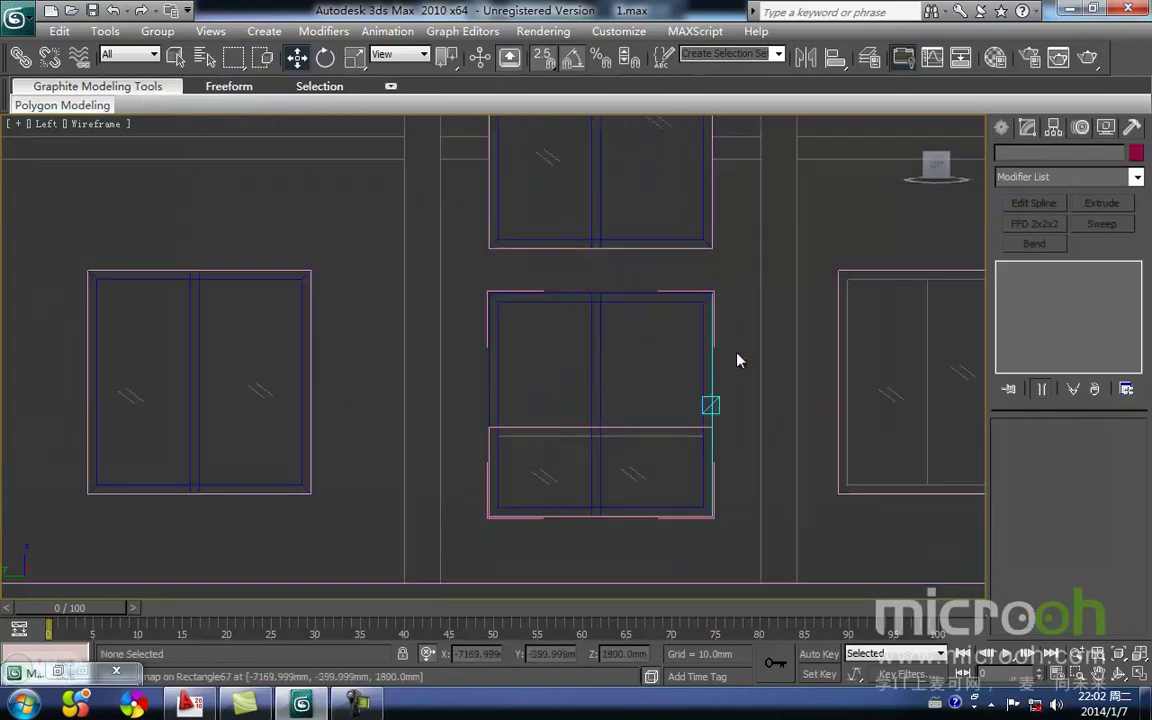
Convert all vertices of the copied window frame's spline to Corner type
left_click(599, 299)
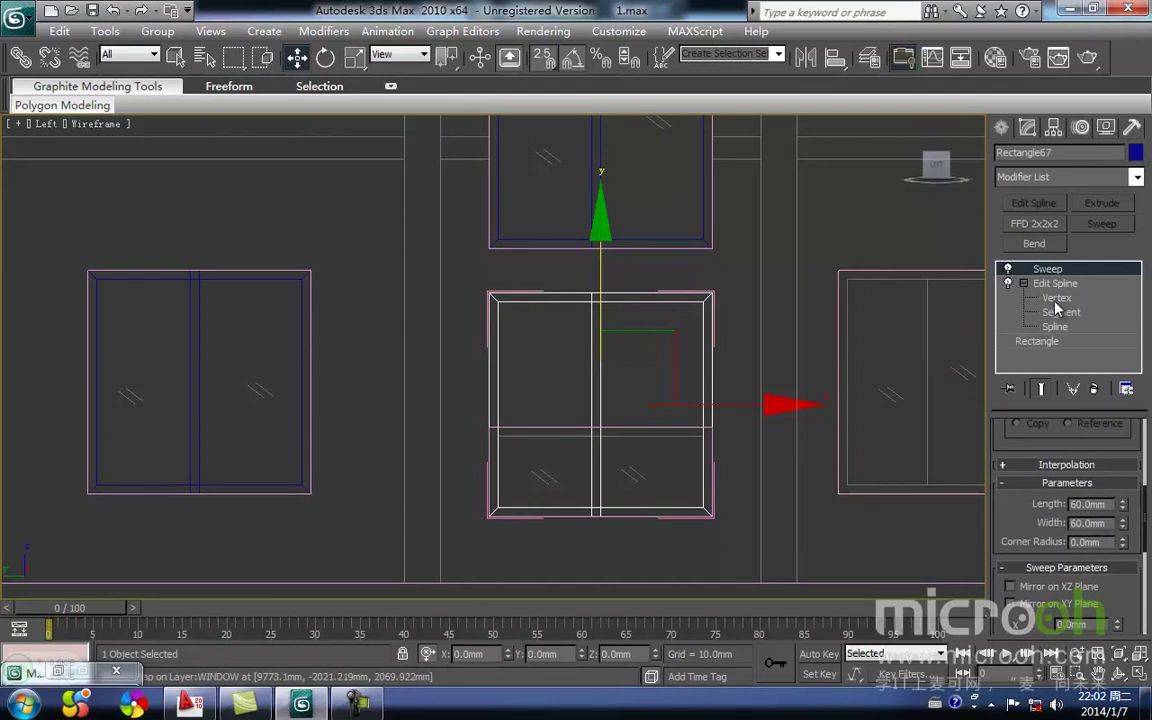
left_click(1057, 299)
middle_click_drag(712, 307, 705, 331)
left_click_drag(743, 332, 331, 237)
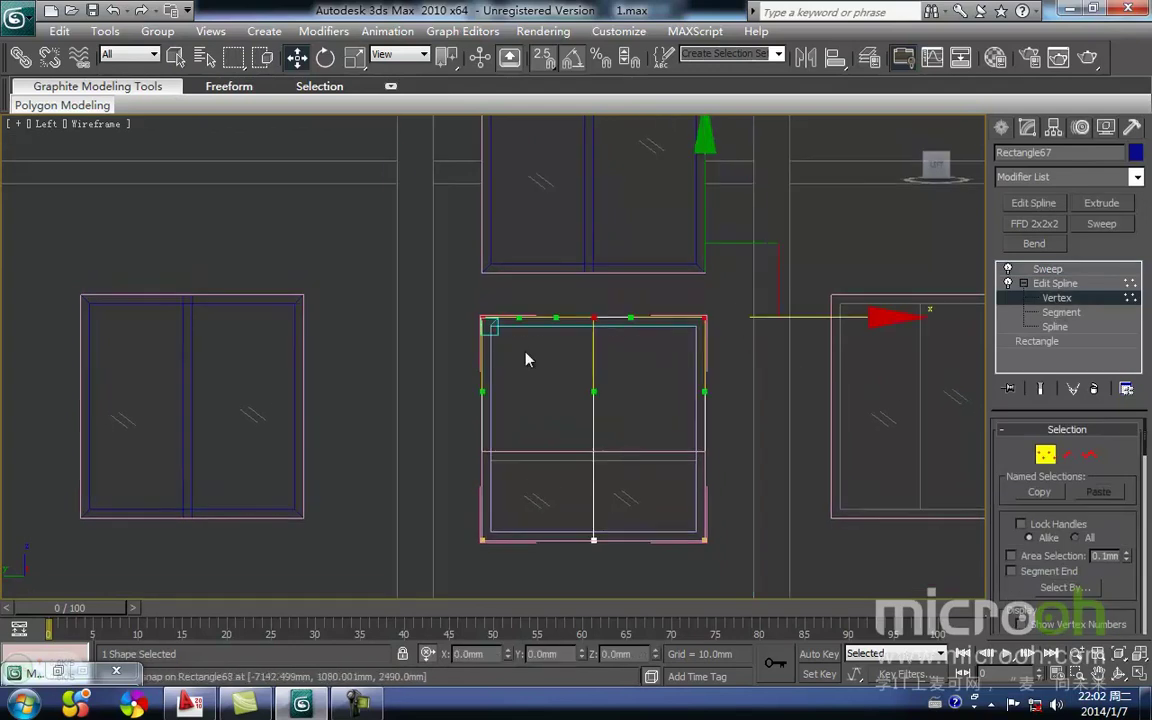
middle_click_drag(527, 354, 528, 336)
left_click_drag(424, 228, 762, 532)
middle_click_drag(629, 502, 648, 461)
right_click(622, 458)
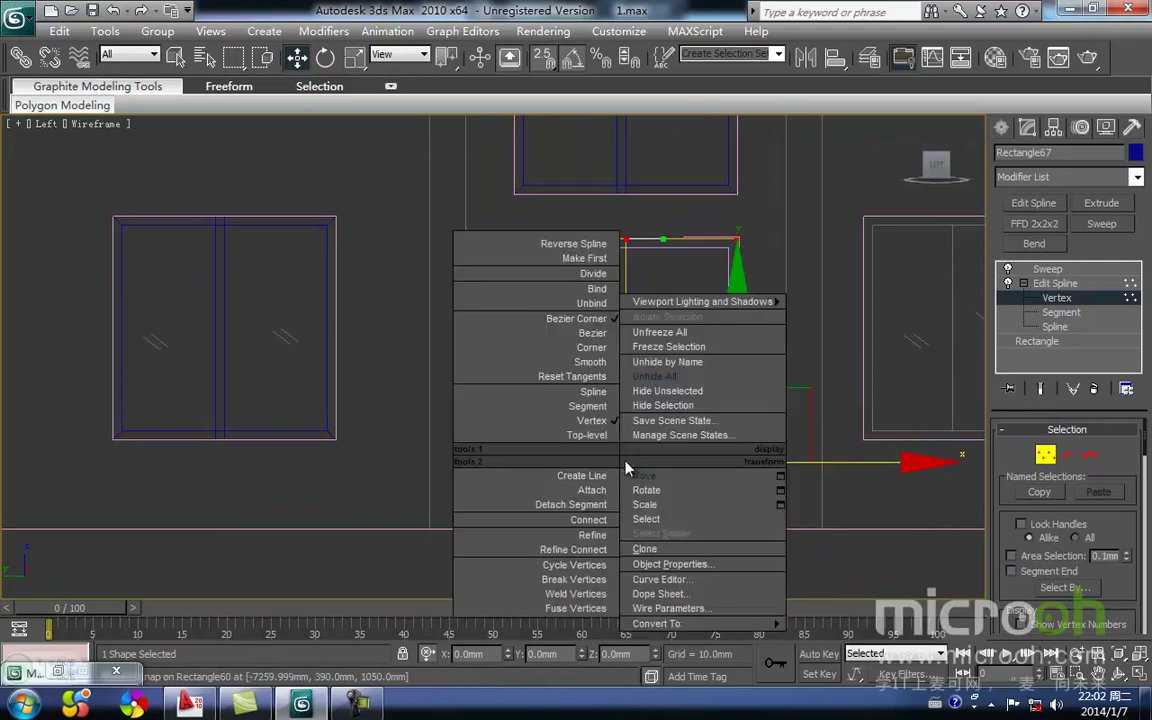
left_click(592, 347)
Lower the frame's three top vertices to the top edge of the short opening and finish the vertex editing
left_click(826, 289)
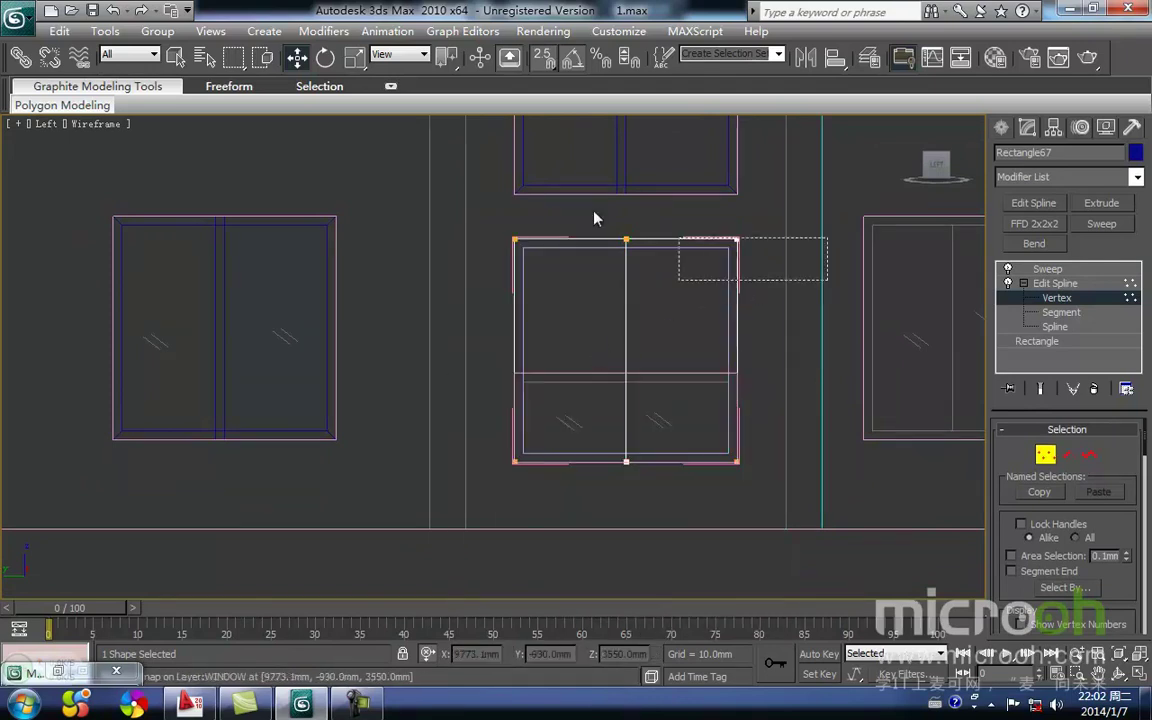
left_click(625, 241)
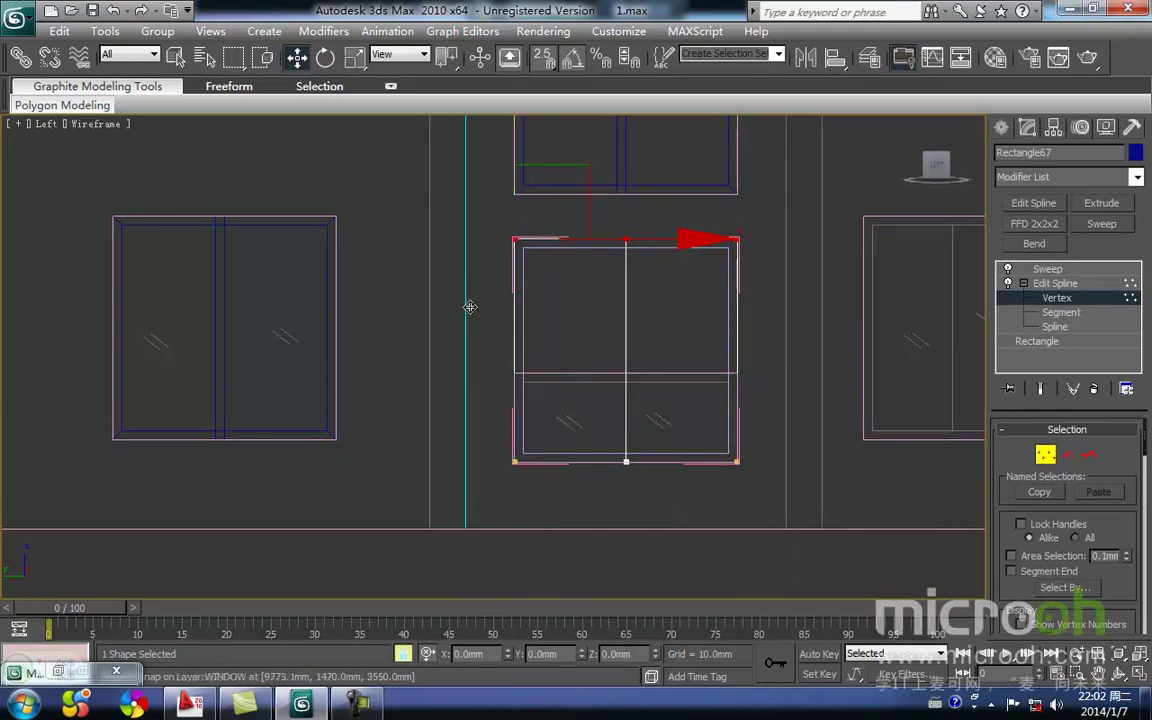
left_click_drag(497, 230, 622, 373)
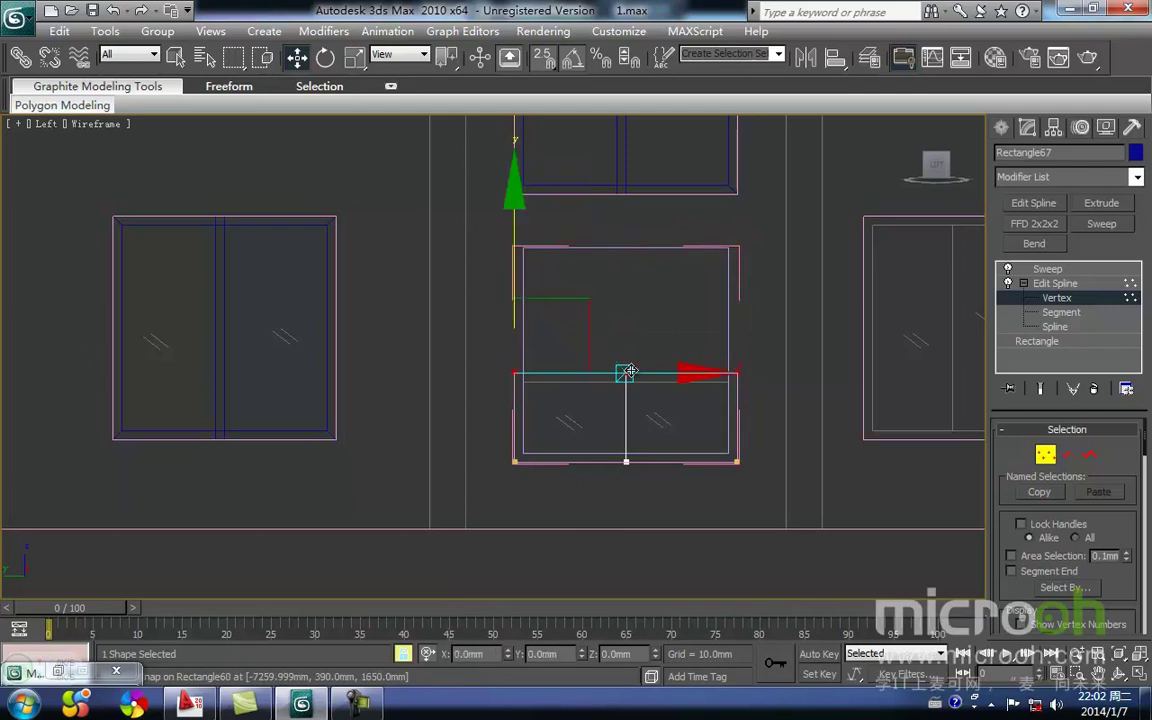
left_click(1045, 458)
middle_click_drag(731, 338, 708, 385)
left_click(729, 383)
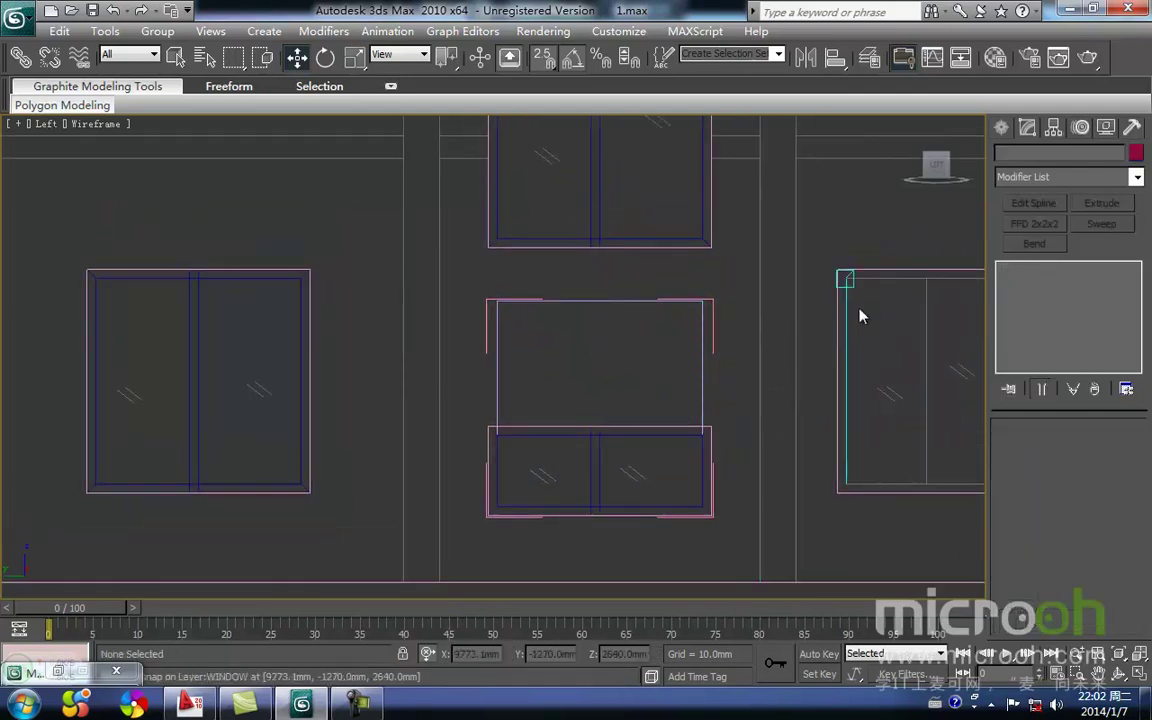
Select the copied window's glass pane and insert an Edit Spline modifier between its Rectangle and Extrude
left_click(684, 378)
left_click(584, 353)
left_click(596, 304)
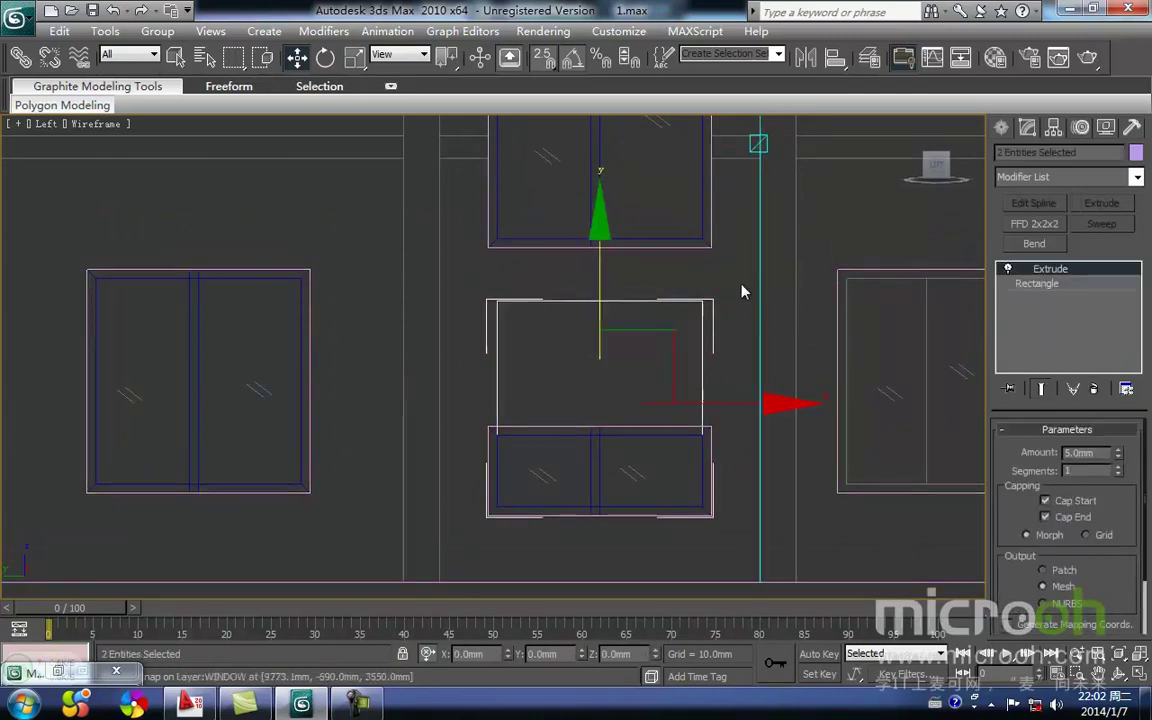
left_click(1030, 285)
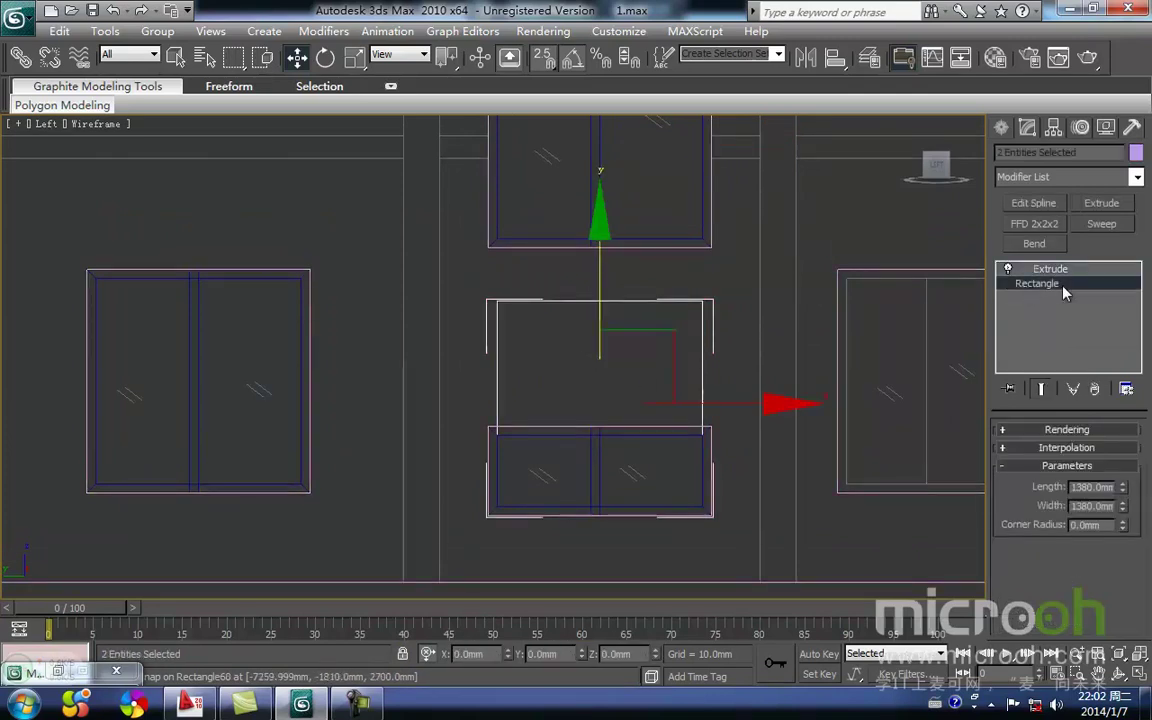
left_click(1040, 204)
Convert all four vertices of the short window's glass pane to Corner type
middle_click_drag(694, 332, 686, 342)
key("1")
left_click_drag(760, 350, 437, 275)
key("space")
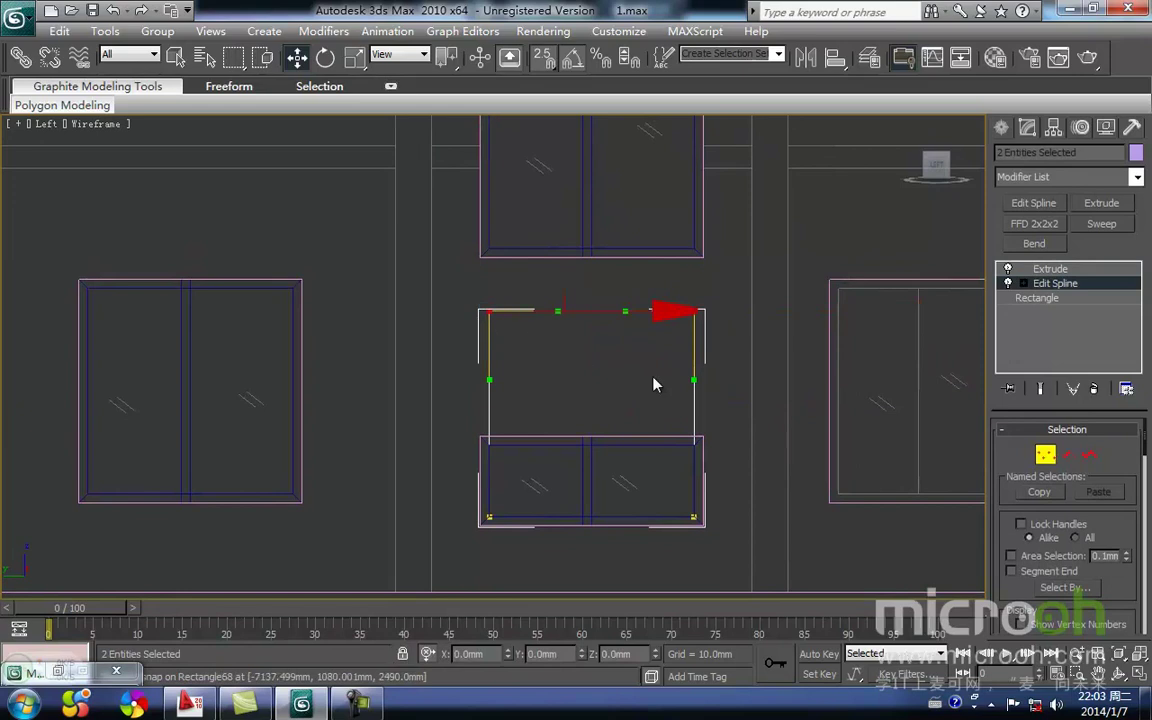
left_click_drag(439, 278, 735, 569)
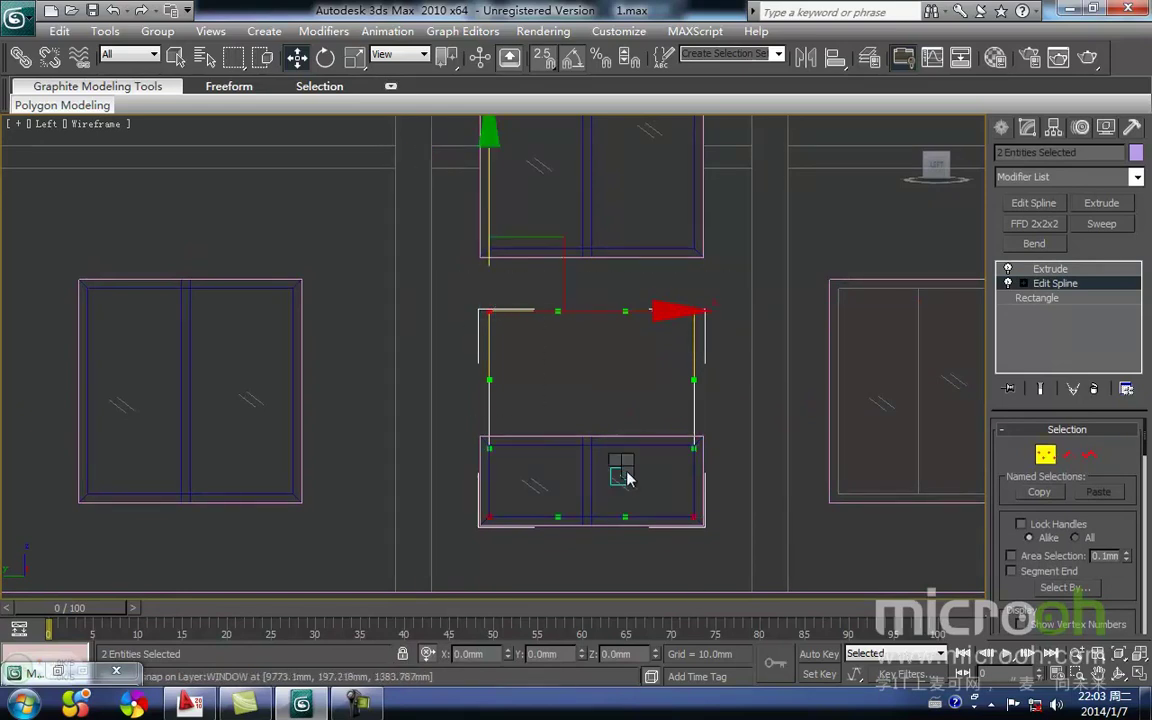
right_click(618, 472)
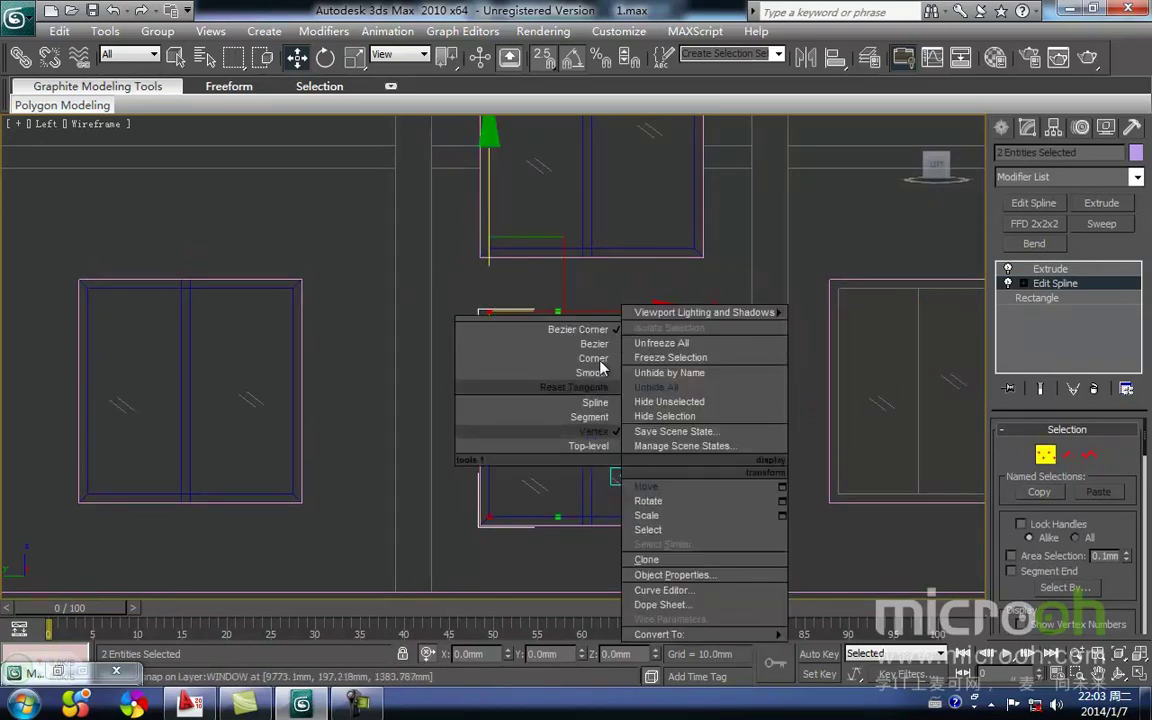
left_click(596, 360)
Lower the glass pane's top vertices to fit the shortened frame and return to its Extrude level
middle_click_drag(569, 383, 550, 410)
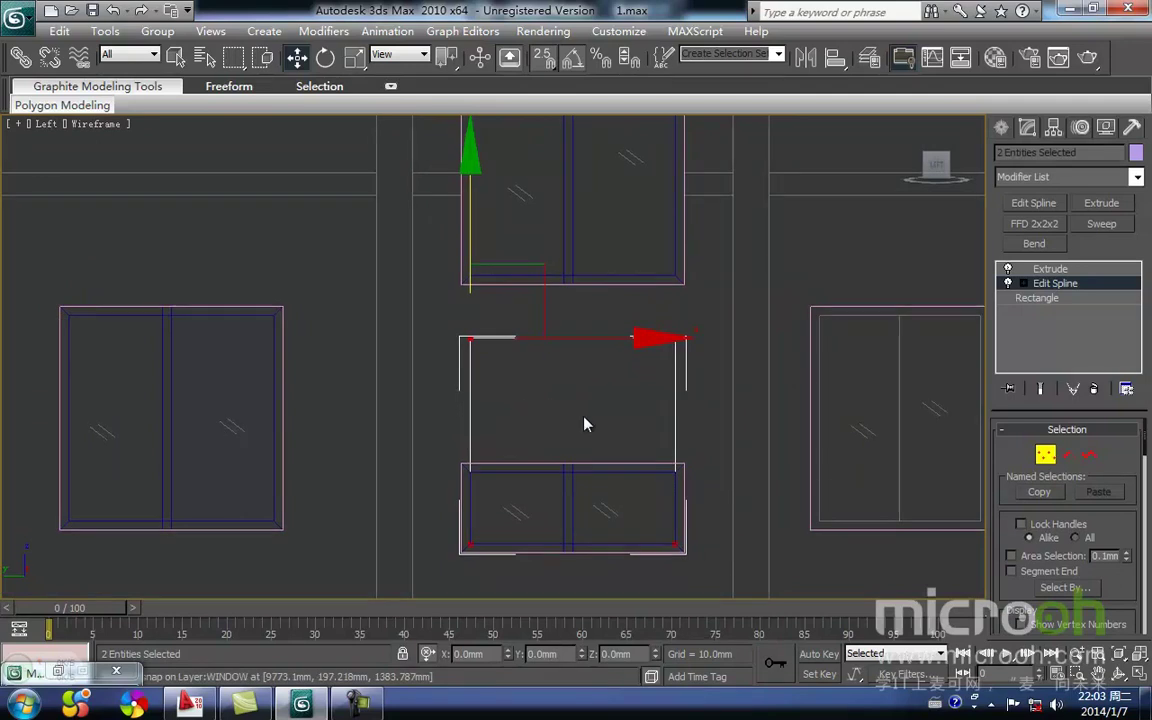
left_click_drag(490, 362, 475, 482)
left_click(1046, 455)
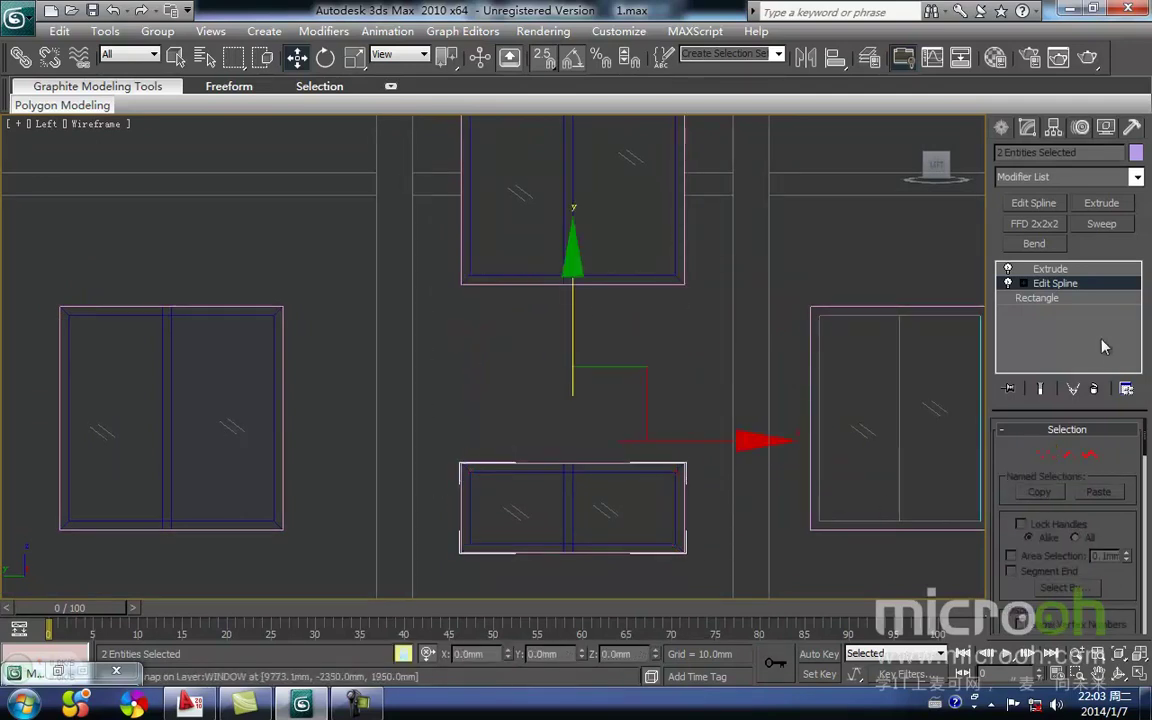
left_click(1050, 269)
Examine the resized short window and the neighbouring facade openings in shaded display
key("F3")
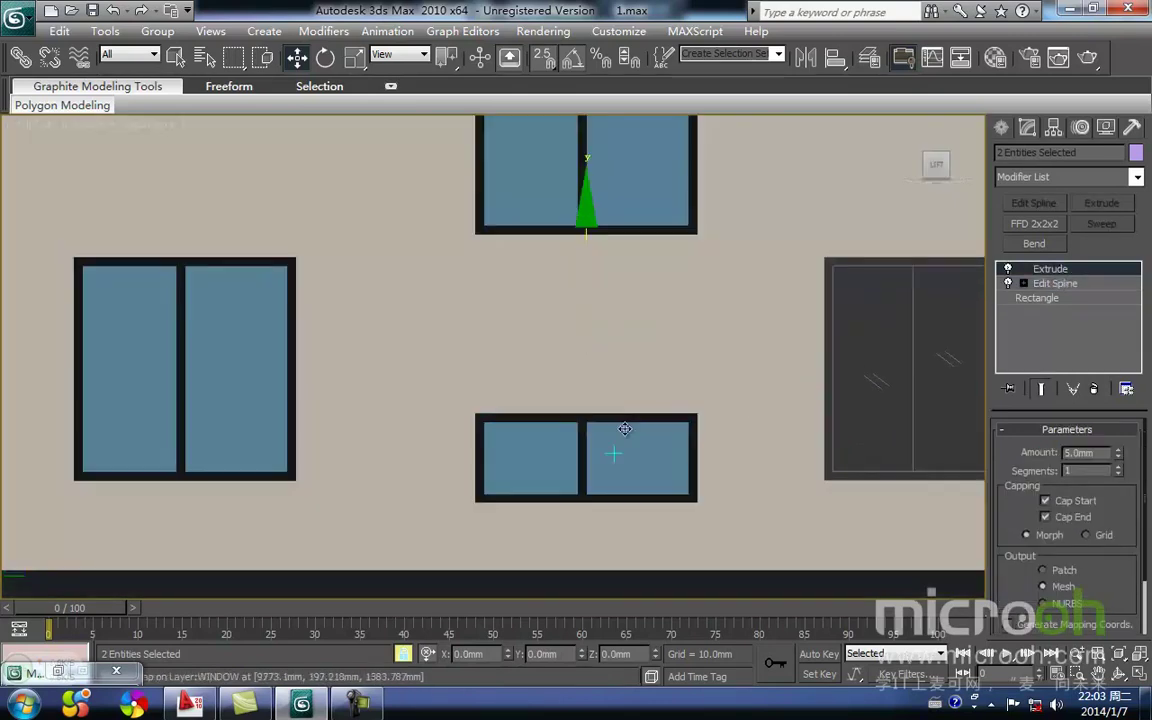
scroll(652, 419, "down", 2)
key("space")
left_click(931, 345)
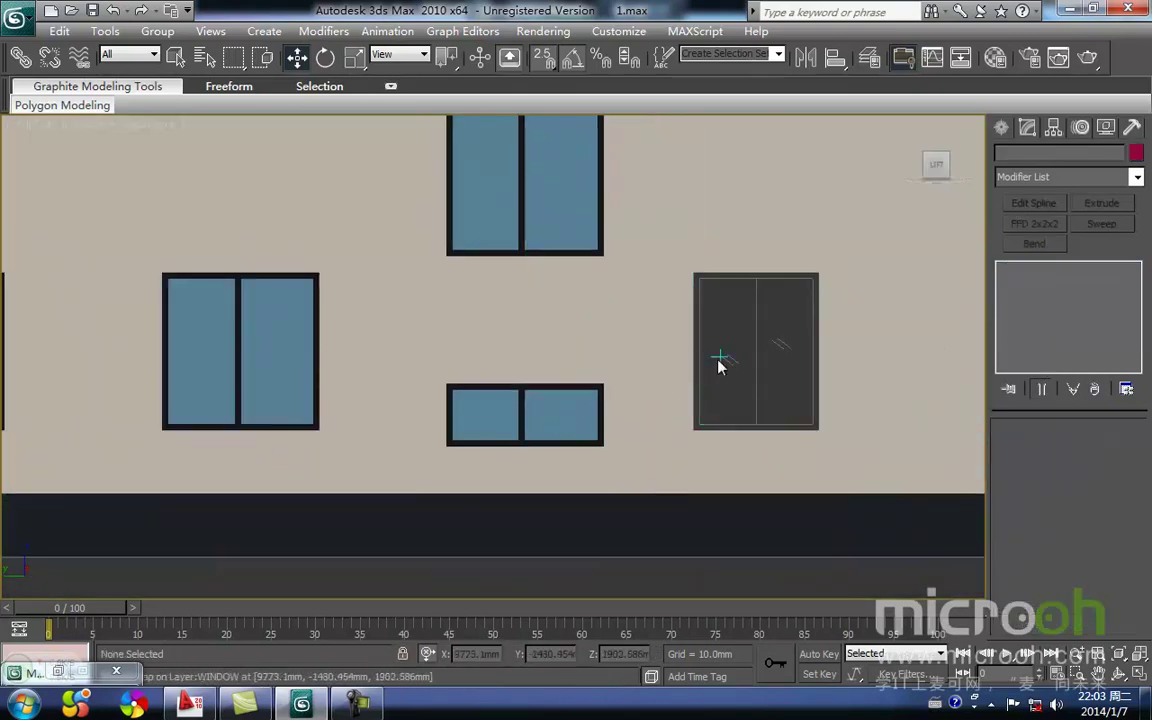
middle_click_drag(711, 376, 685, 449)
scroll(680, 443, "down", 2)
middle_click_drag(484, 430, 635, 396)
scroll(599, 411, "up", 2)
middle_click_drag(611, 317, 576, 515)
mouse_move(575, 388)
middle_mouse_down()
mouse_move(600, 425)
mouse_move(612, 379)
middle_mouse_up()
key("F3")
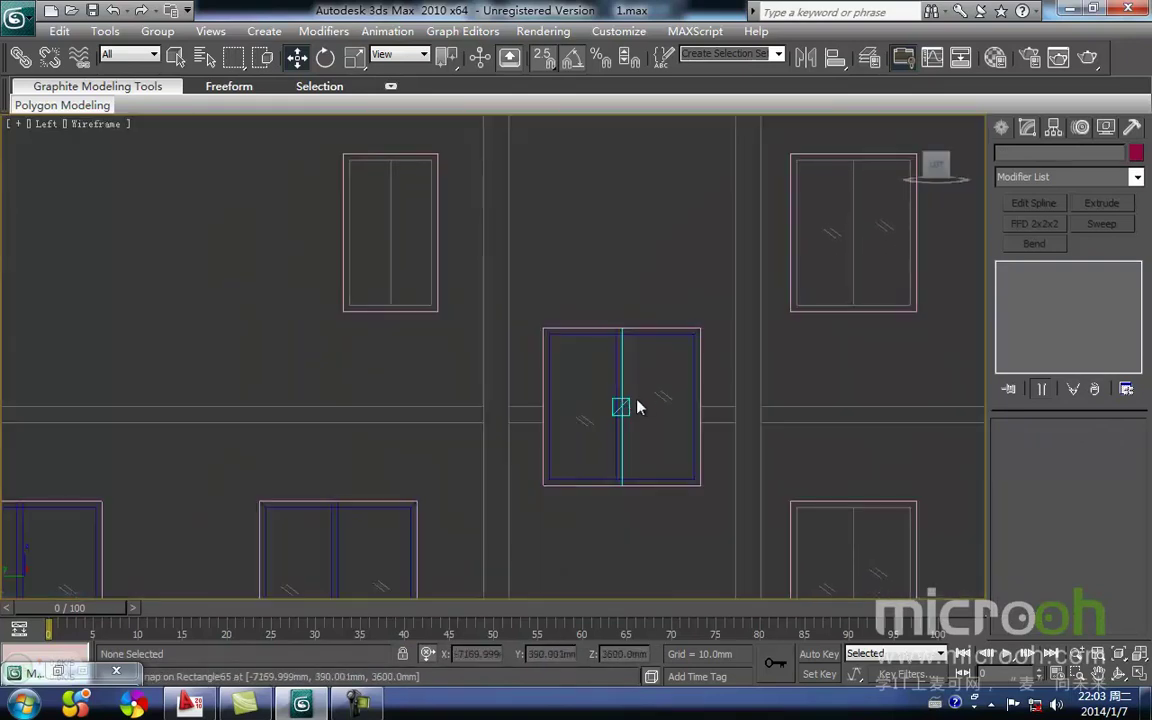
Clone the middle window group to the narrow upper-floor opening and snap it to that opening's lower-left corner
left_click_drag(580, 385, 573, 381)
middle_click_drag(681, 325, 643, 399)
mouse_move(656, 404)
left_mouse_down()
mouse_move(522, 277)
mouse_move(518, 236)
left_mouse_up()
left_click(586, 432)
middle_click_drag(443, 403, 578, 457)
key("space")
left_click_drag(501, 451, 480, 438)
left_click(539, 459)
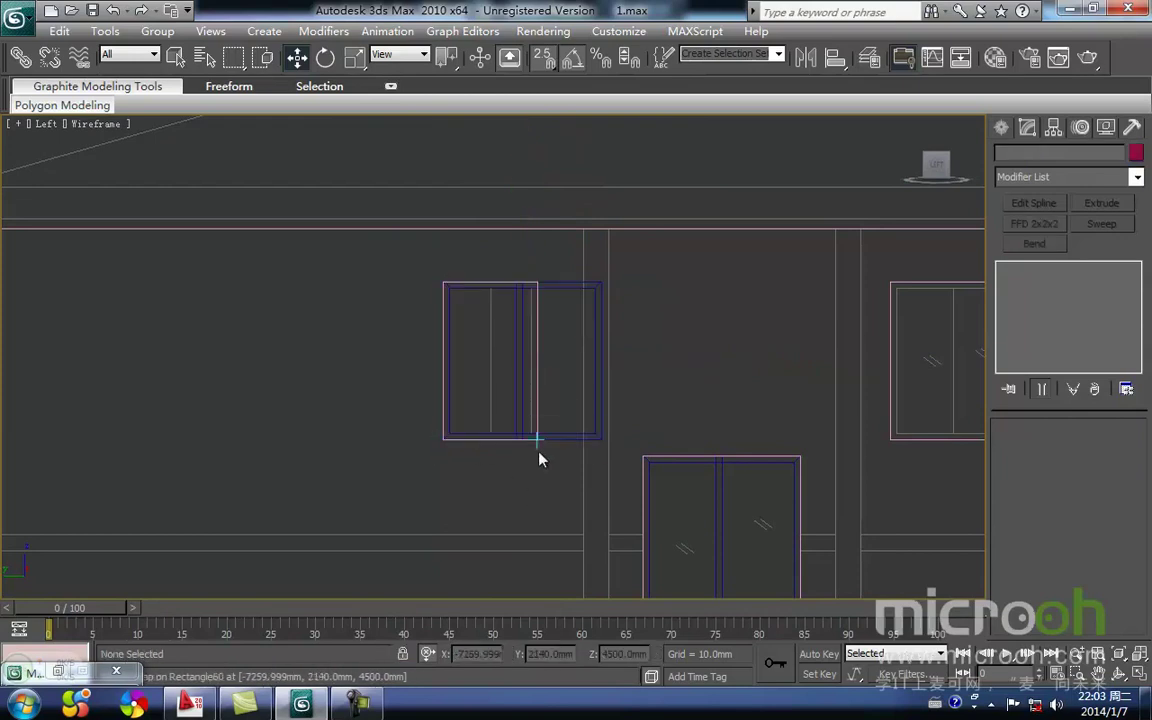
Ungroup the window copy placed at the narrow upper-floor opening
left_click(599, 437)
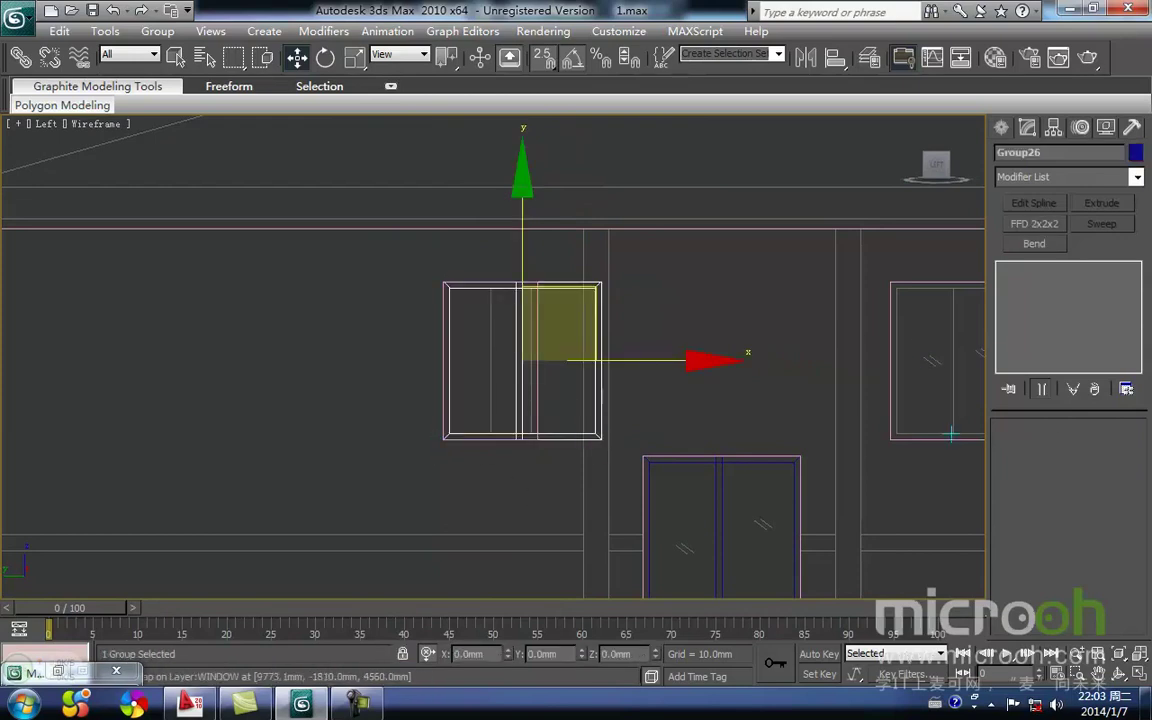
left_click(158, 31)
left_click(185, 73)
left_click(410, 345)
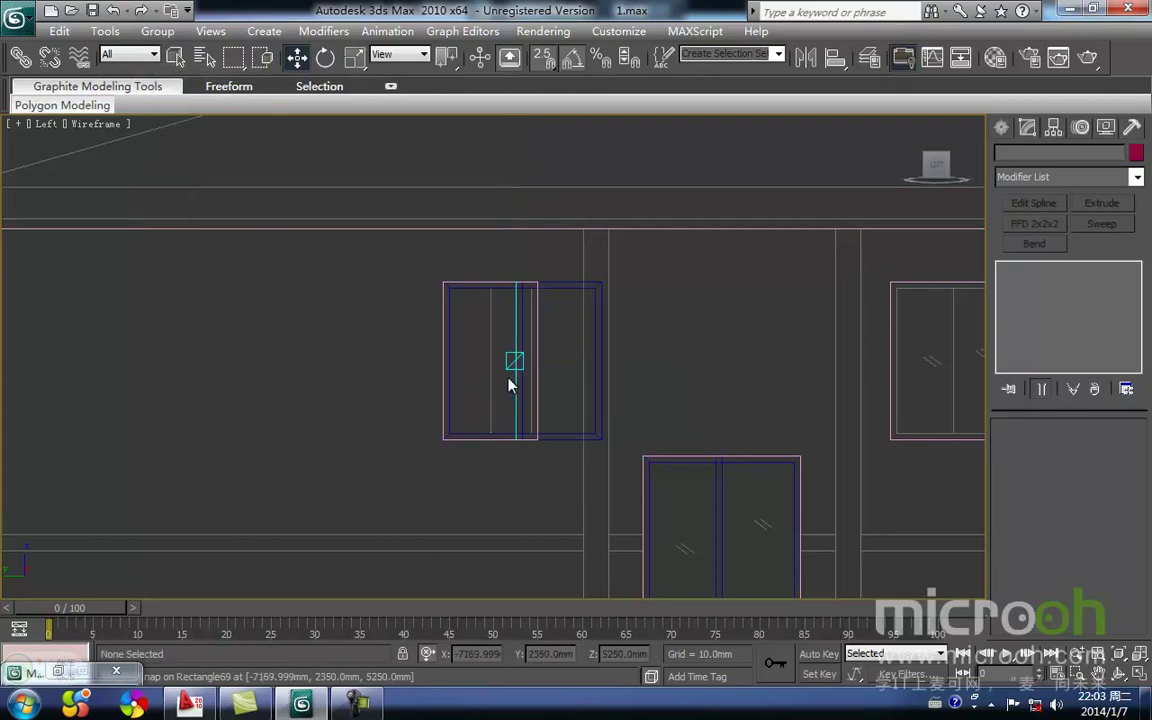
Convert all spline vertices of the window frame at the narrow opening to Corner type
left_click(514, 376)
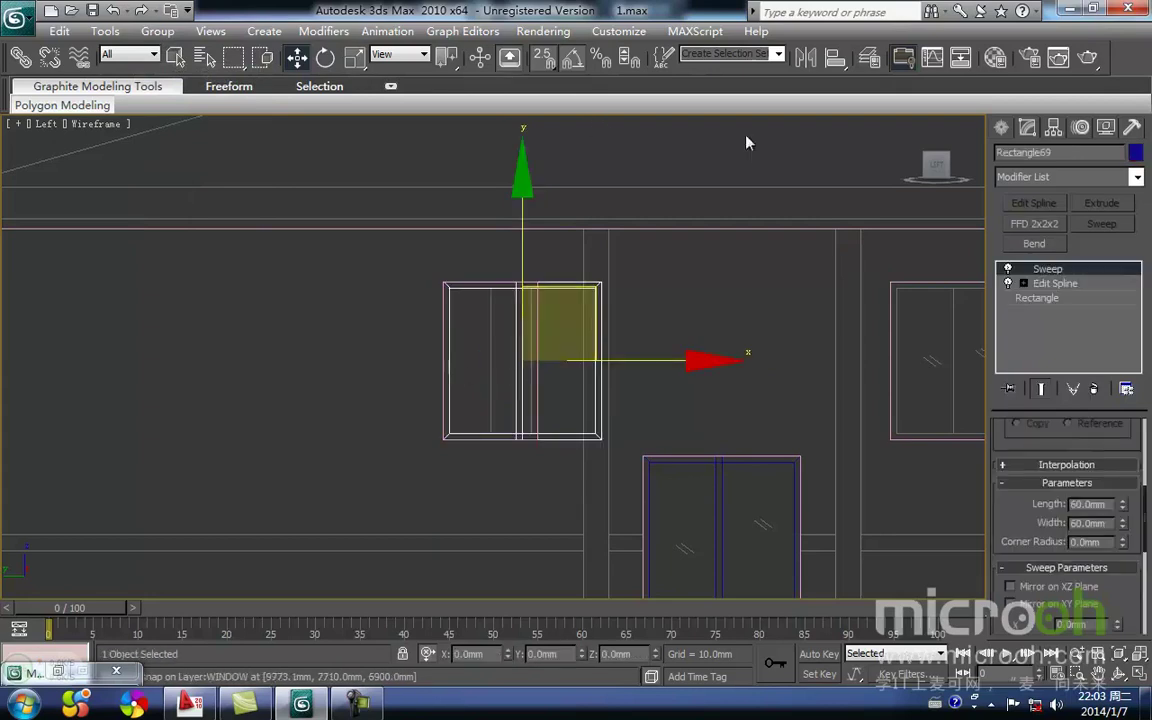
left_click(1057, 299)
middle_click_drag(695, 325, 712, 317)
left_click_drag(590, 218, 283, 172)
right_click(541, 336)
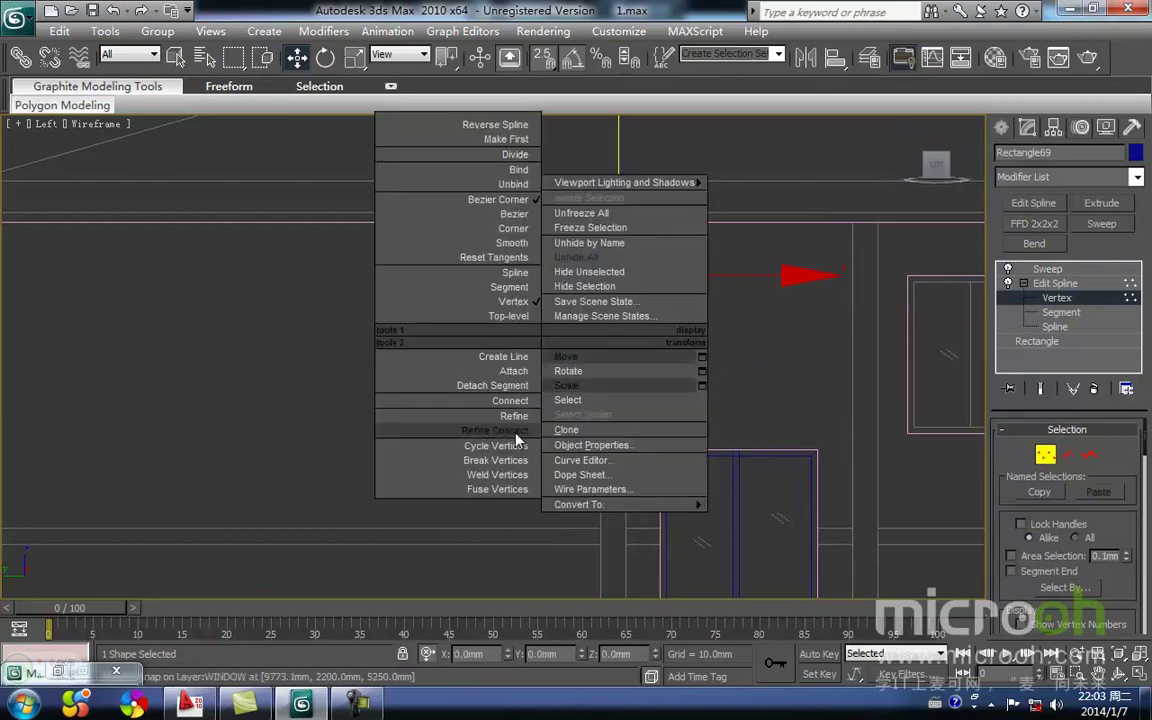
left_click(512, 240)
Move the frame's two central mullion vertices -300 mm in X onto the narrow opening's centre line
left_click_drag(569, 482, 497, 228)
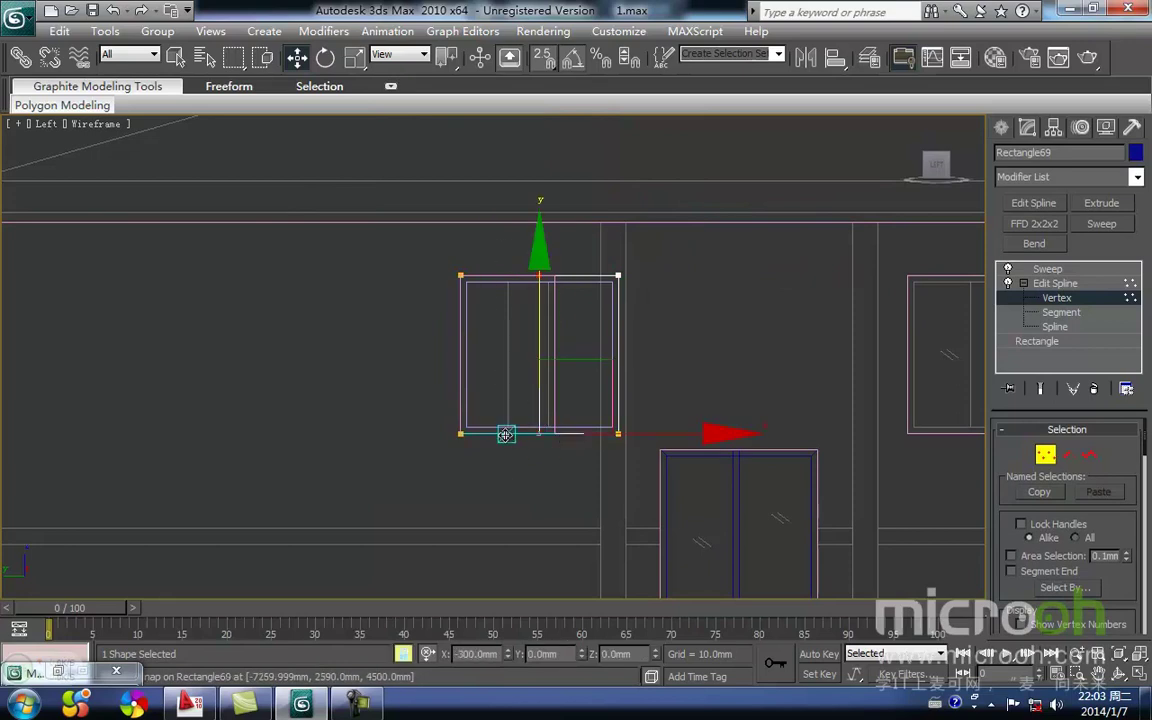
left_click_drag(510, 433, 510, 433)
left_click(556, 473)
Move the frame's right-hand vertices inward to the narrow opening's right edge and finish the vertex editing
left_click_drag(600, 244, 707, 504)
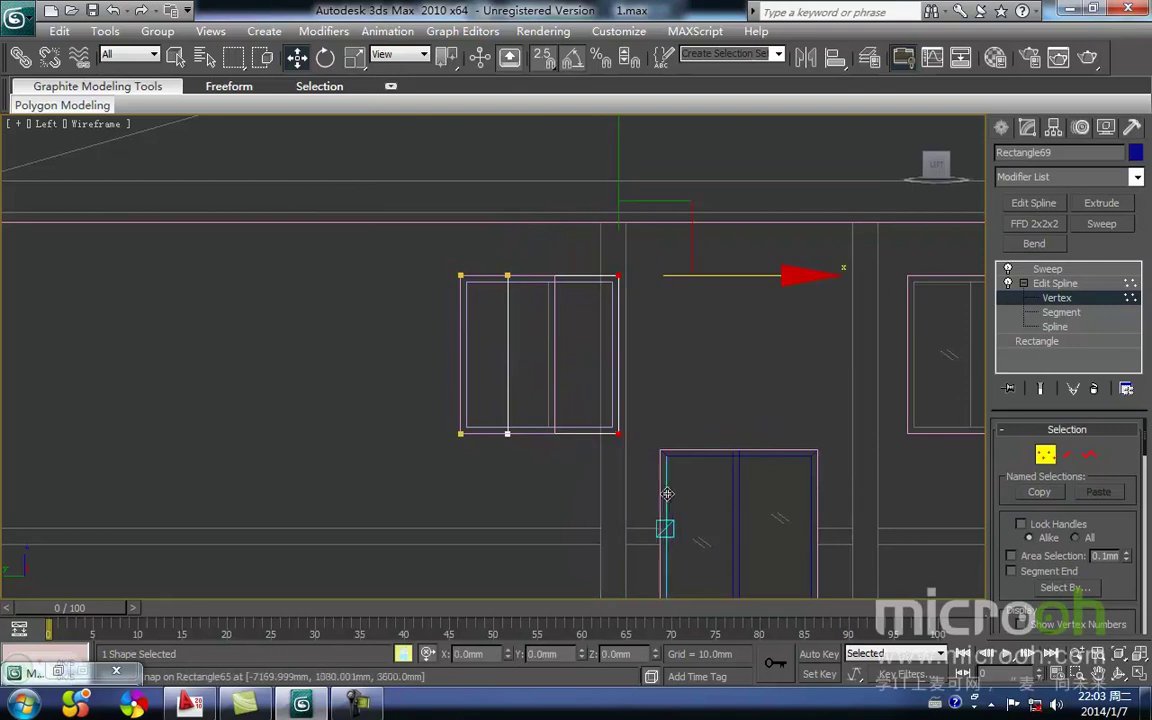
left_click_drag(612, 456, 561, 439)
key("space")
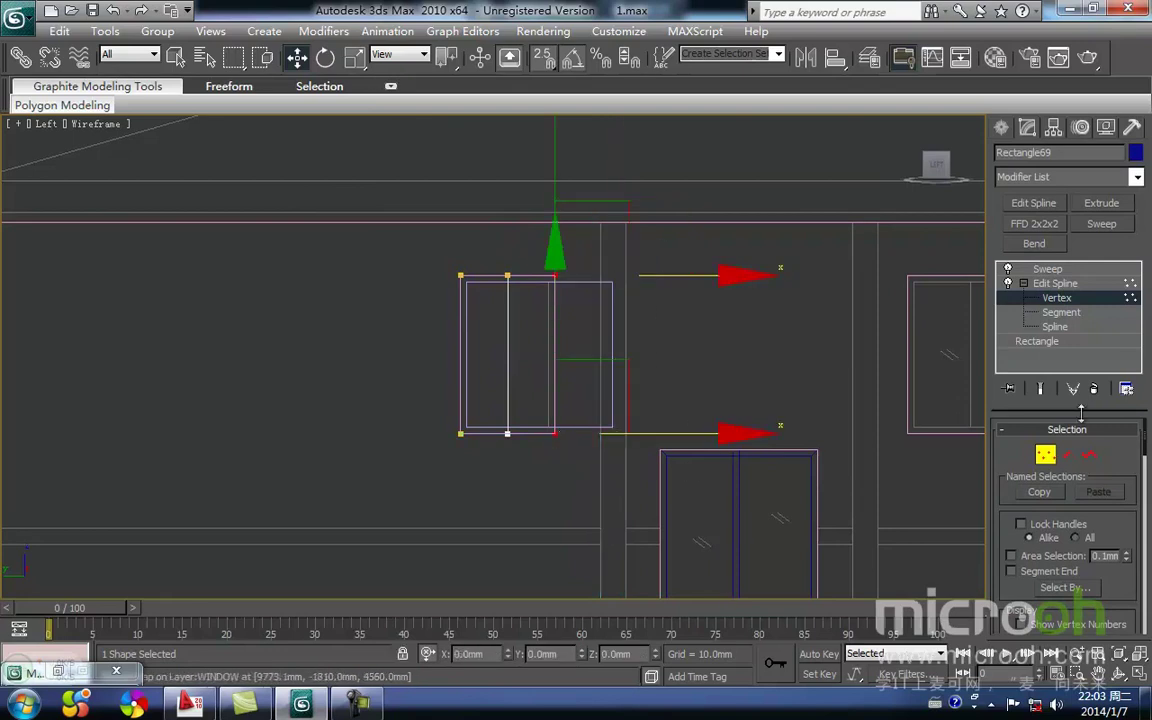
left_click(1045, 455)
left_click(677, 331)
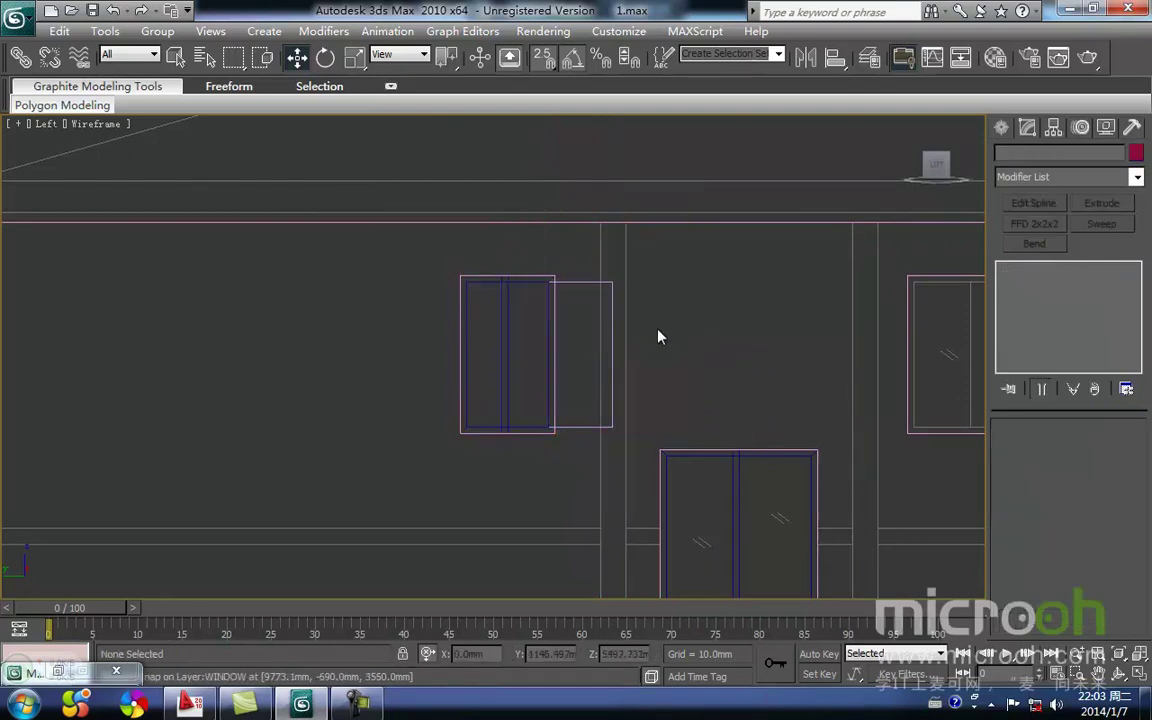
Select the glass pane at the narrow opening and insert an Edit Spline modifier beneath its Extrude
left_click(610, 354)
left_click(1045, 284)
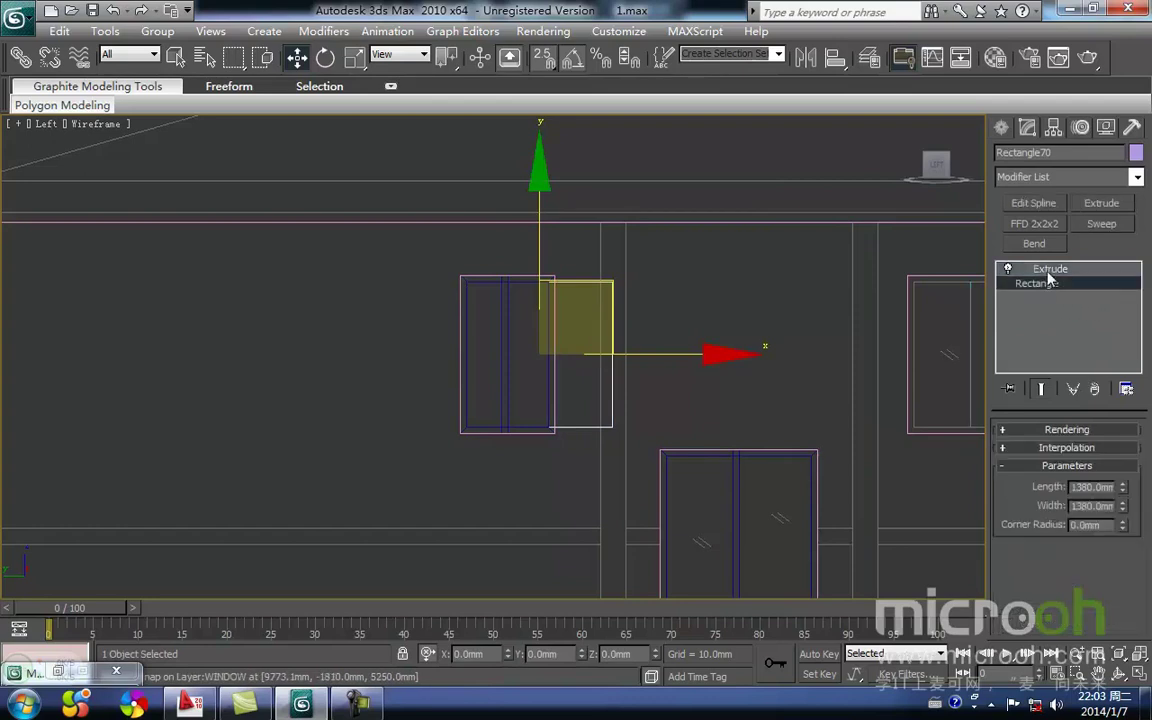
left_click(1036, 205)
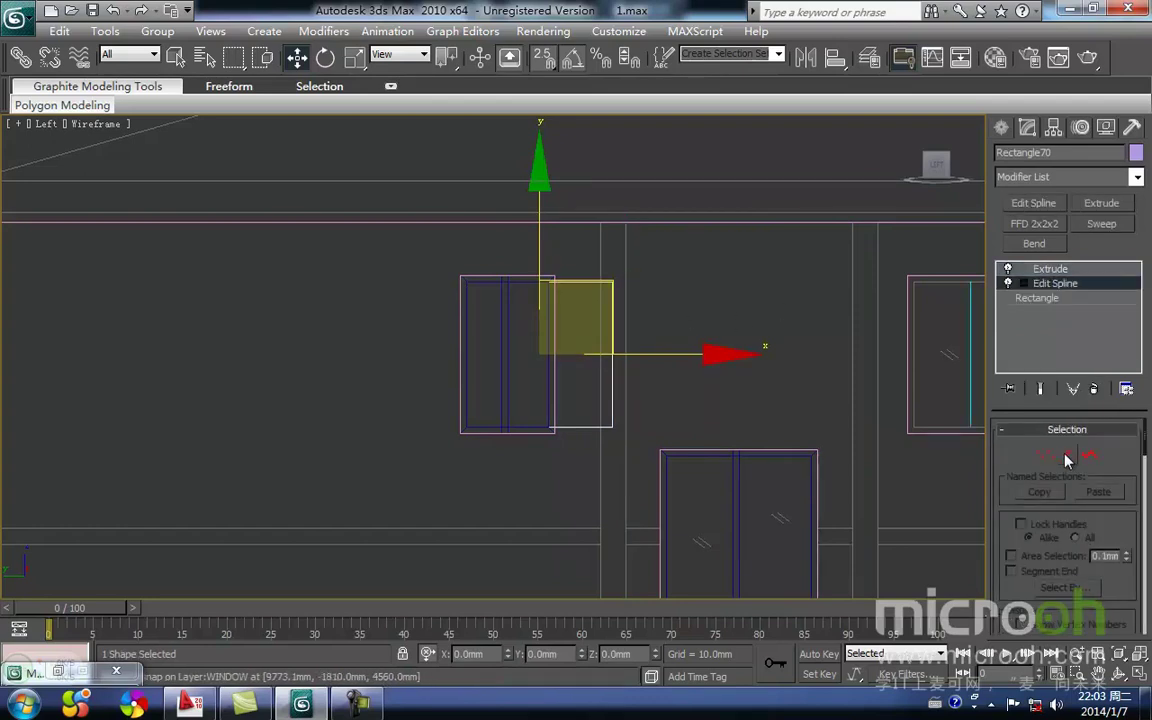
Convert all four vertices of the narrow window's glass pane to Corner type
left_click(1047, 462)
middle_click_drag(598, 309, 653, 317)
left_click_drag(467, 260, 798, 501)
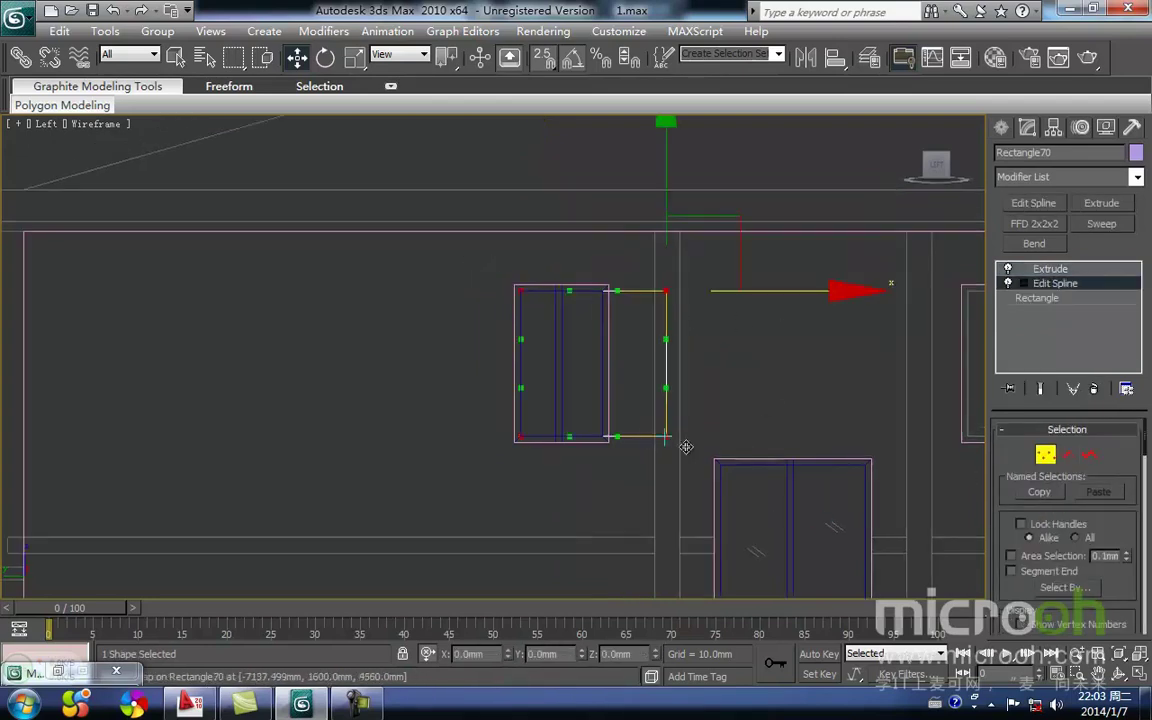
right_click(618, 415)
left_click(502, 299)
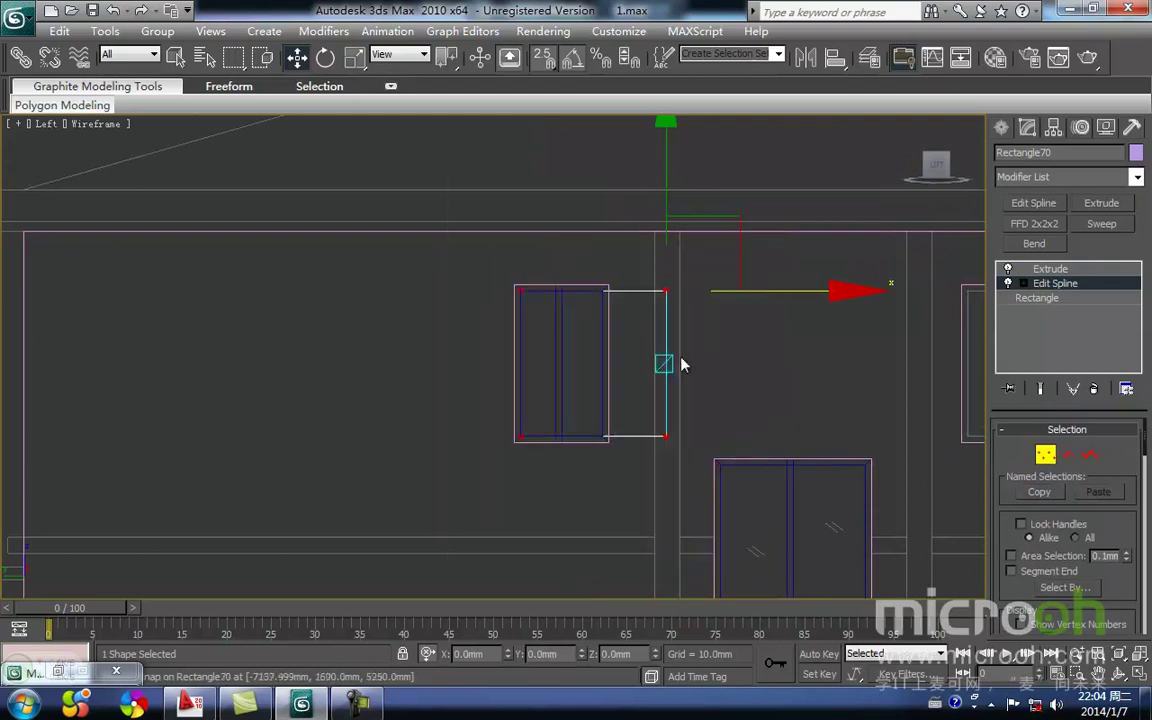
Move the narrow glass pane's two right-hand vertices inward to the frame's right side, then finish the vertex editing and deselect
left_click_drag(628, 267, 793, 524)
key("space")
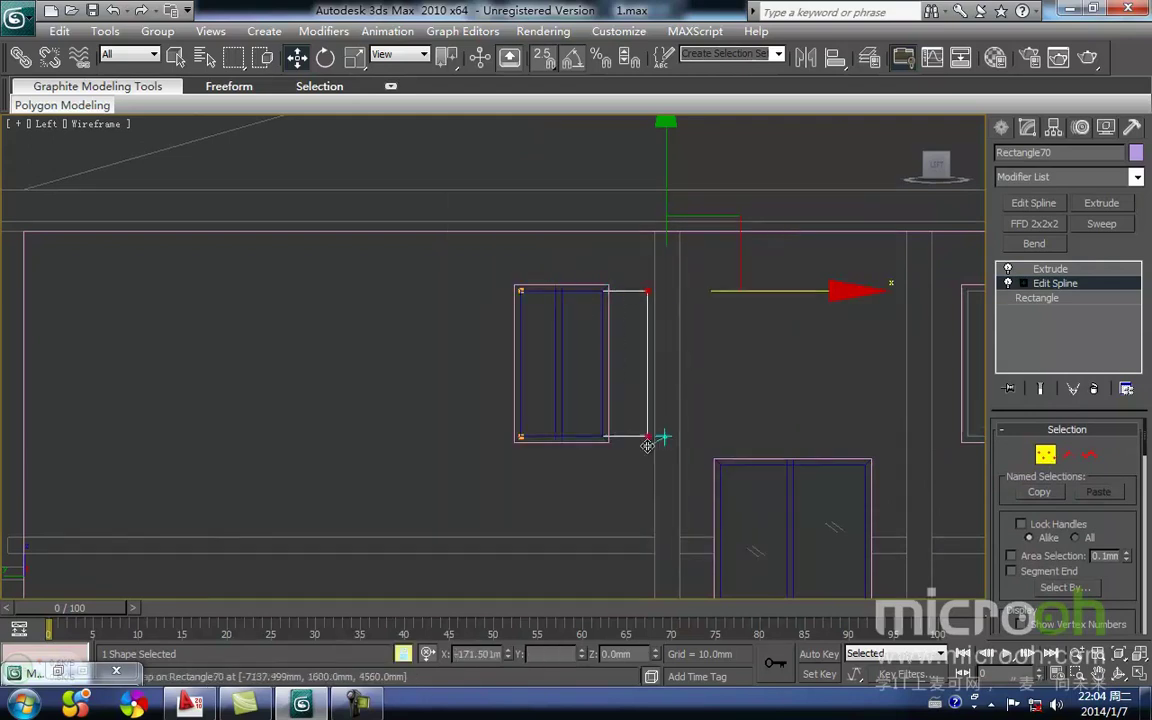
left_click_drag(601, 435, 602, 436)
left_click(1053, 459)
scroll(780, 405, "down", 2)
middle_click_drag(776, 404, 566, 380)
middle_click_drag(784, 347, 649, 367)
scroll(649, 367, "down", 2)
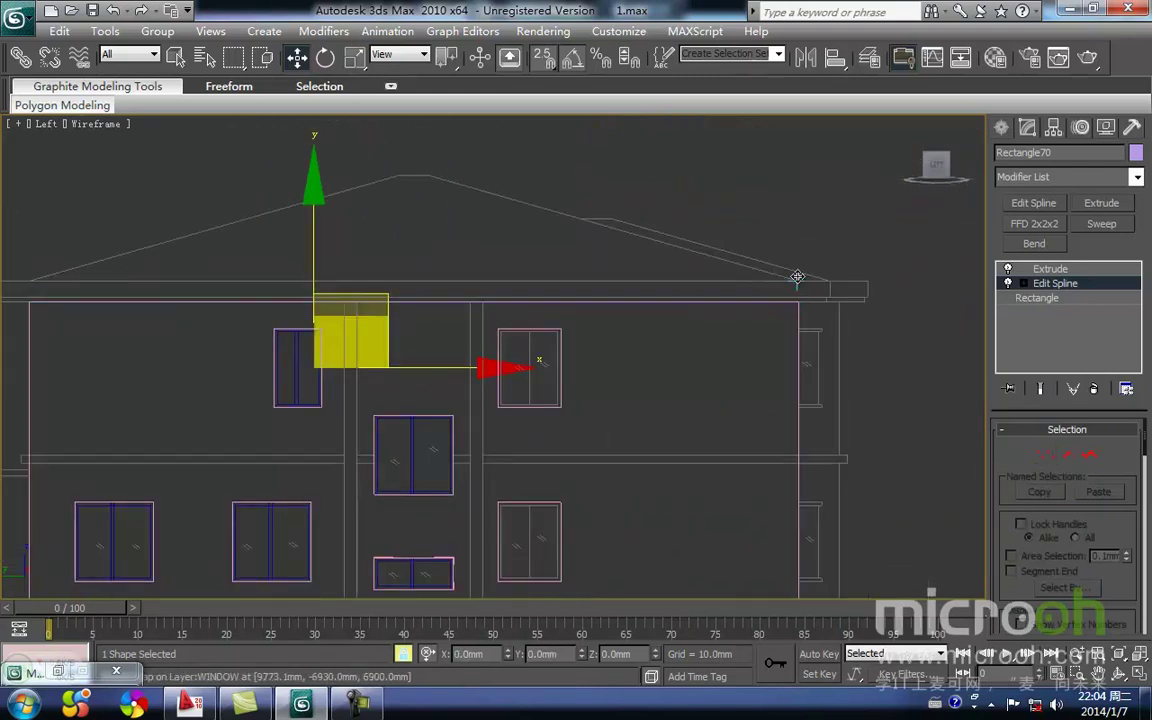
key("space")
left_click(940, 349)
Group the narrow window's frame and glass pane into one object
middle_click_drag(533, 358, 729, 495)
scroll(419, 324, "up", 3)
scroll(607, 412, "up", 3)
left_click_drag(608, 342, 600, 325)
middle_click_drag(579, 404, 600, 383)
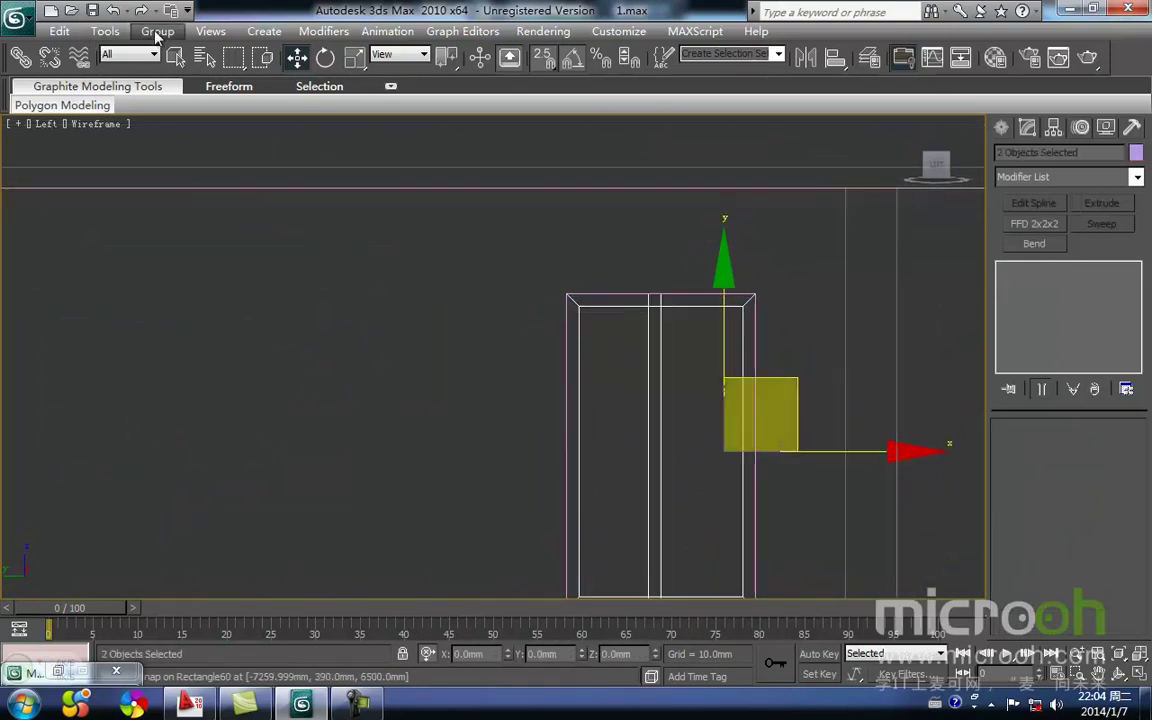
left_click(155, 32)
left_click(180, 51)
left_click(589, 381)
Copy the narrow window group across to the empty upper-floor opening beyond the two pilaster outlines, aligning their left edges
scroll(781, 349, "down", 4)
middle_click_drag(717, 393, 571, 360)
left_click(571, 360)
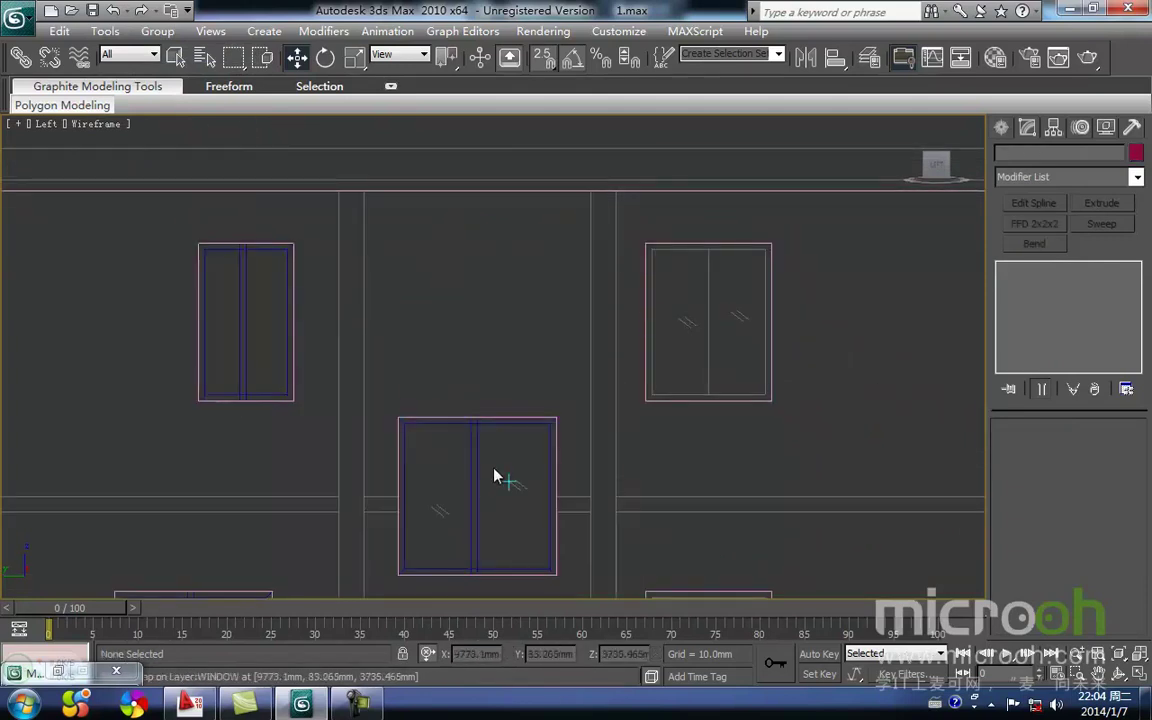
left_click(257, 345)
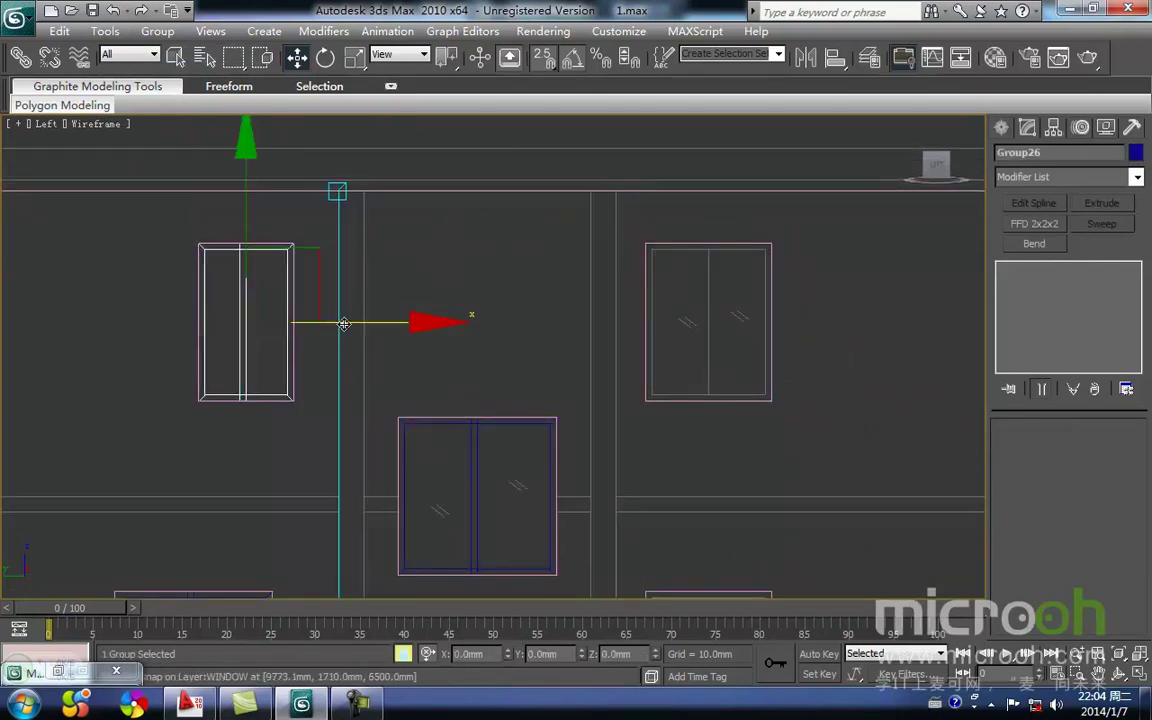
left_click_drag(342, 323, 787, 405, "shift")
key("Return")
middle_click_drag(691, 420, 615, 451)
key("space")
left_click_drag(582, 438, 559, 440)
left_click(628, 478)
Ungroup the copied window in the upper-floor opening beyond the pilaster outlines
left_click(659, 419)
left_click(162, 34)
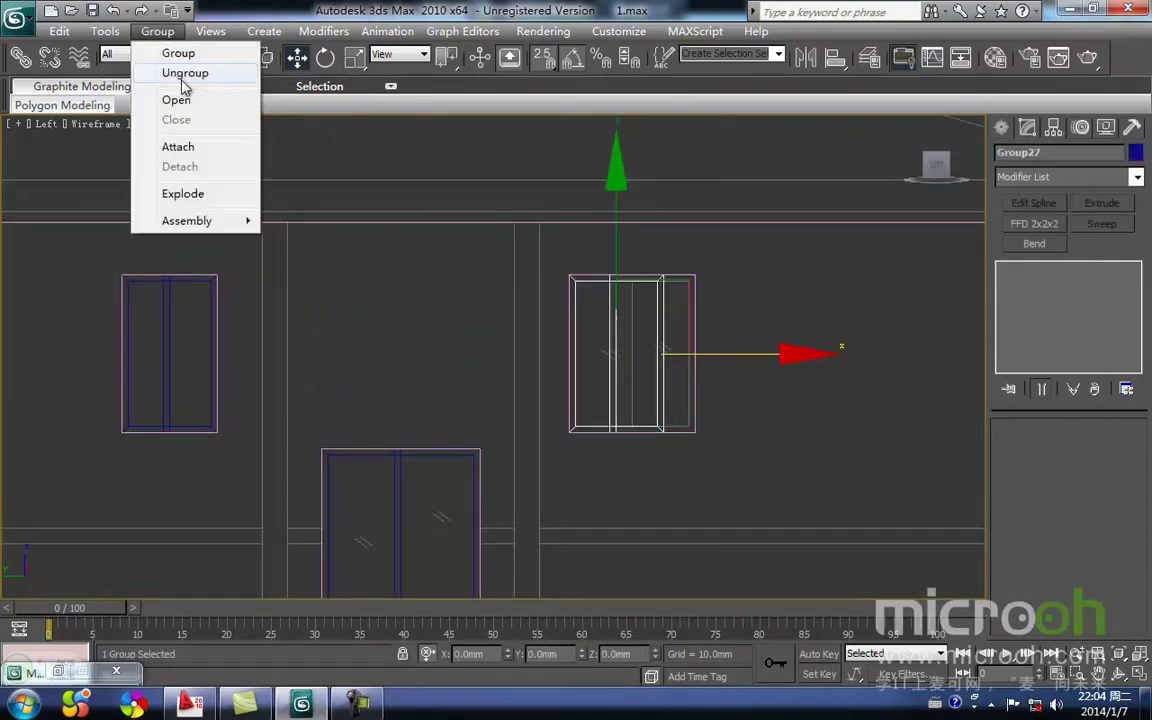
left_click(150, 74)
left_click(404, 247)
Move the copied frame's right-hand vertices outward to the right edge of the wider opening
left_click(654, 403)
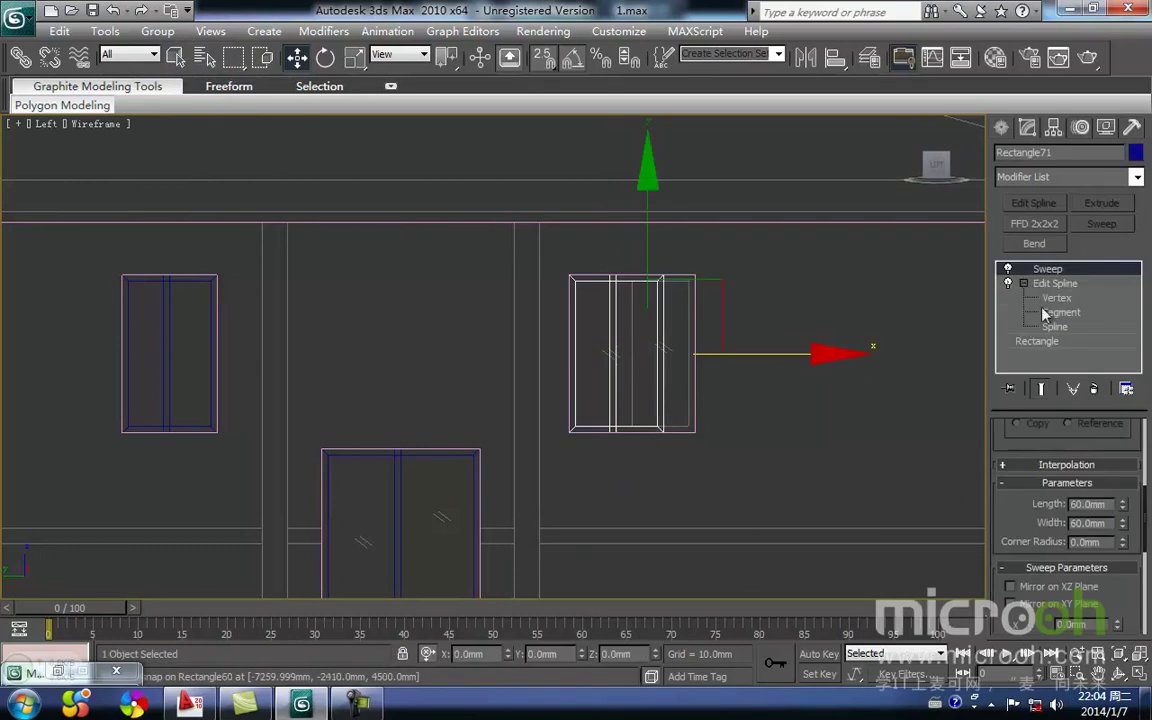
left_click(1056, 297)
left_click_drag(653, 252, 740, 510)
left_click_drag(649, 456, 699, 449)
left_click(699, 472)
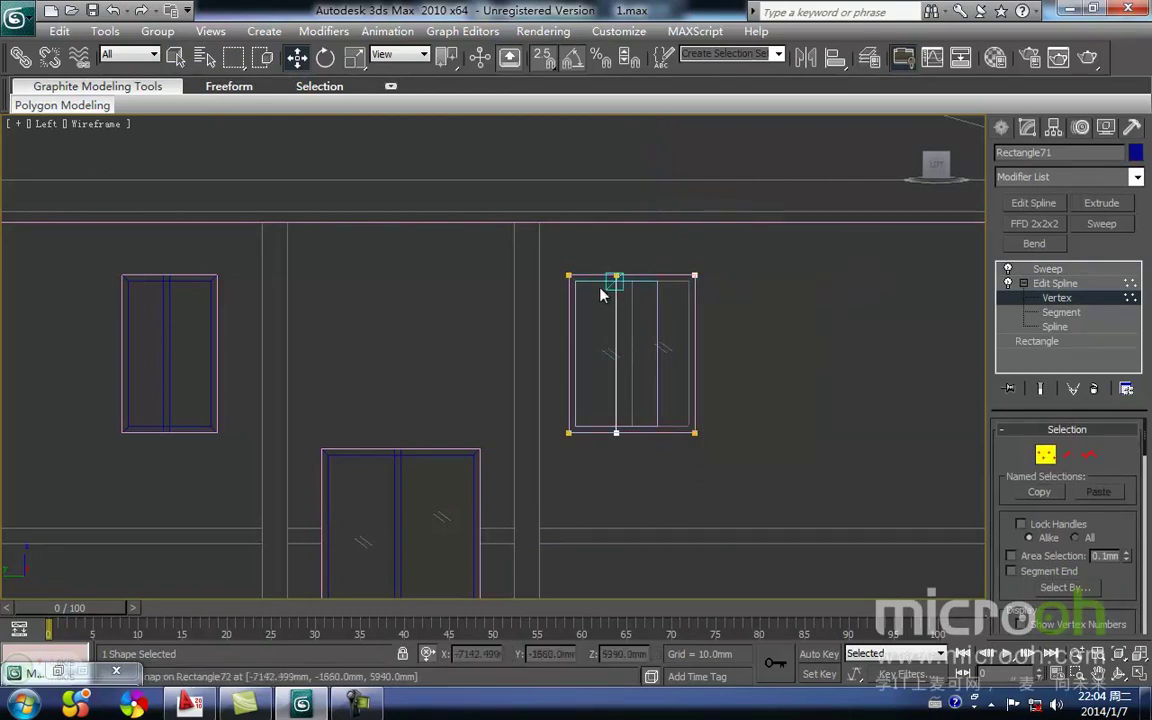
Move the copied frame's central mullion vertices onto the opening's centre line and finish the vertex editing
left_click_drag(633, 481, 632, 434)
left_click(673, 496)
left_click(1047, 459)
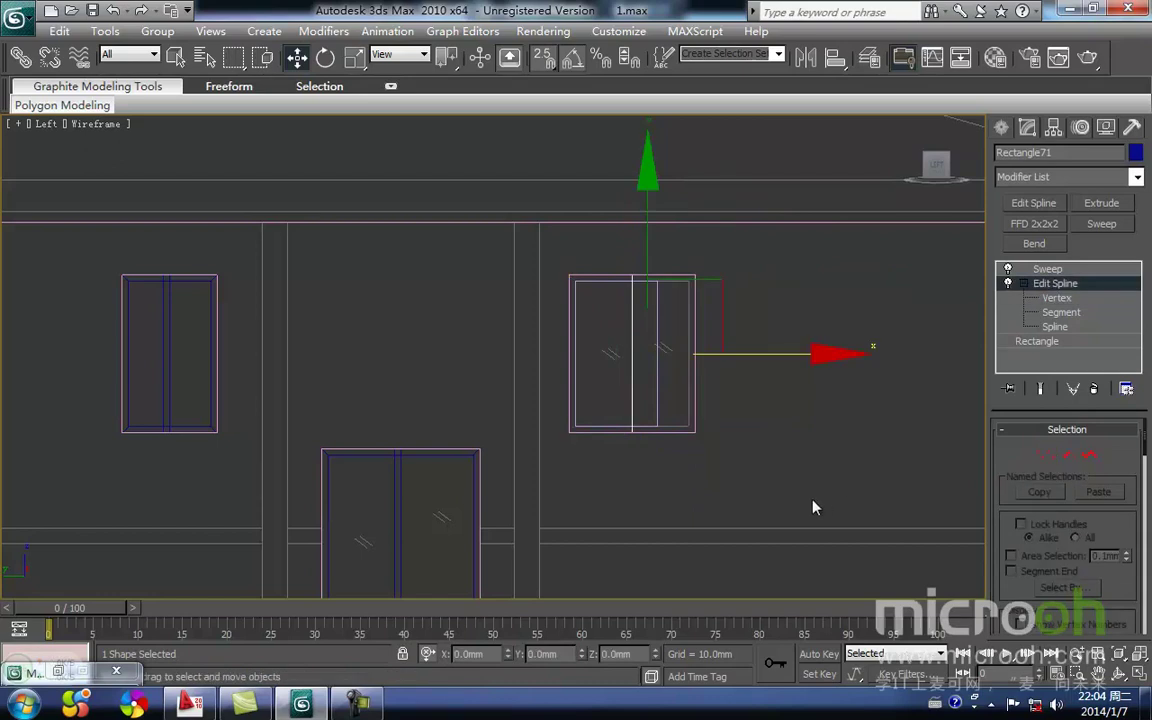
left_click(815, 507)
Stretch the copied glass pane's right-hand vertices out to the widened frame's right side and finish the vertex editing
left_click(653, 405)
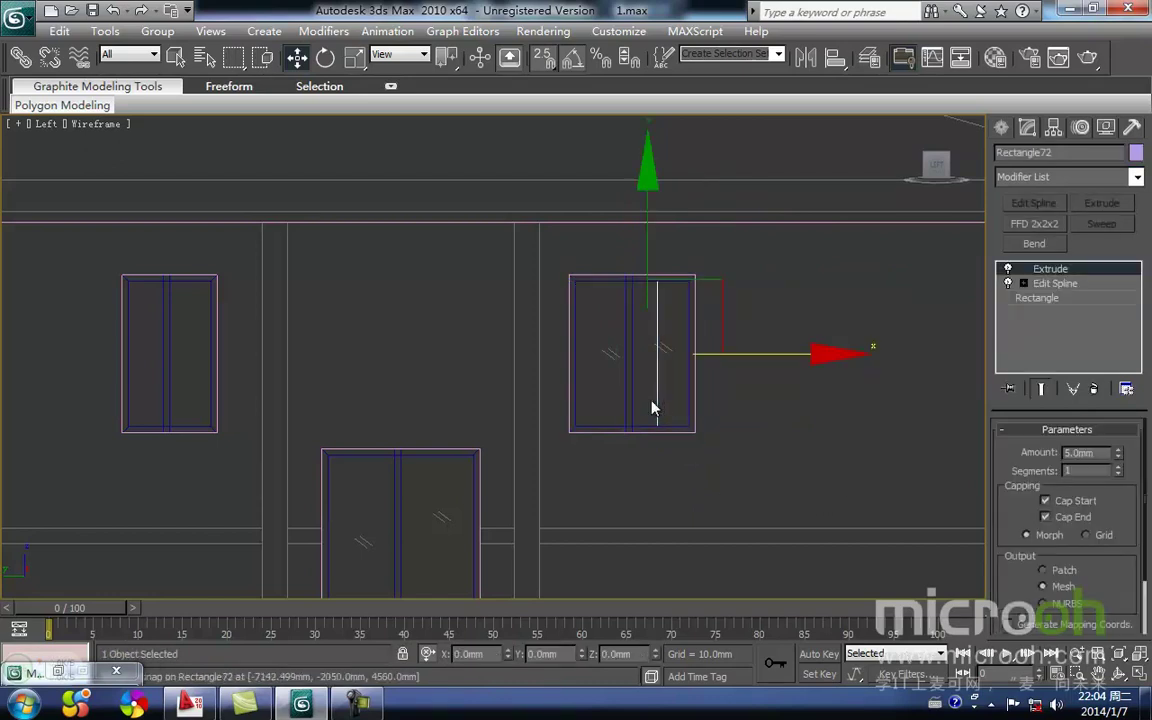
middle_click_drag(653, 407, 642, 420)
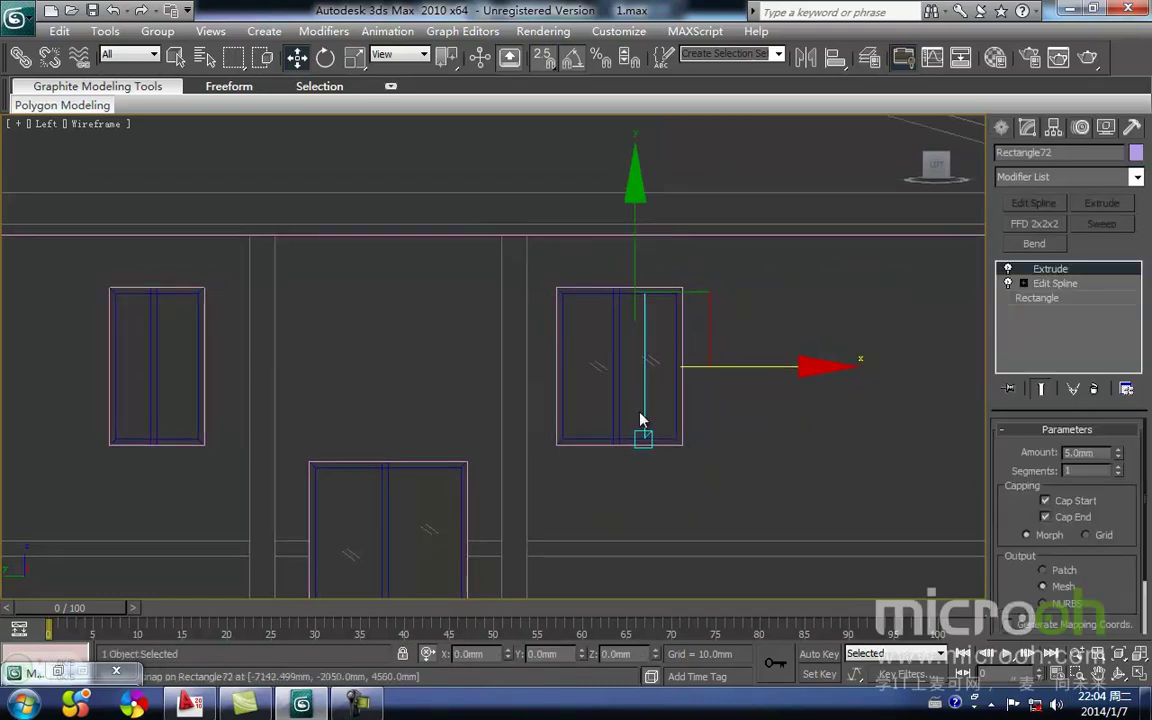
left_click(1057, 298)
left_click(645, 295)
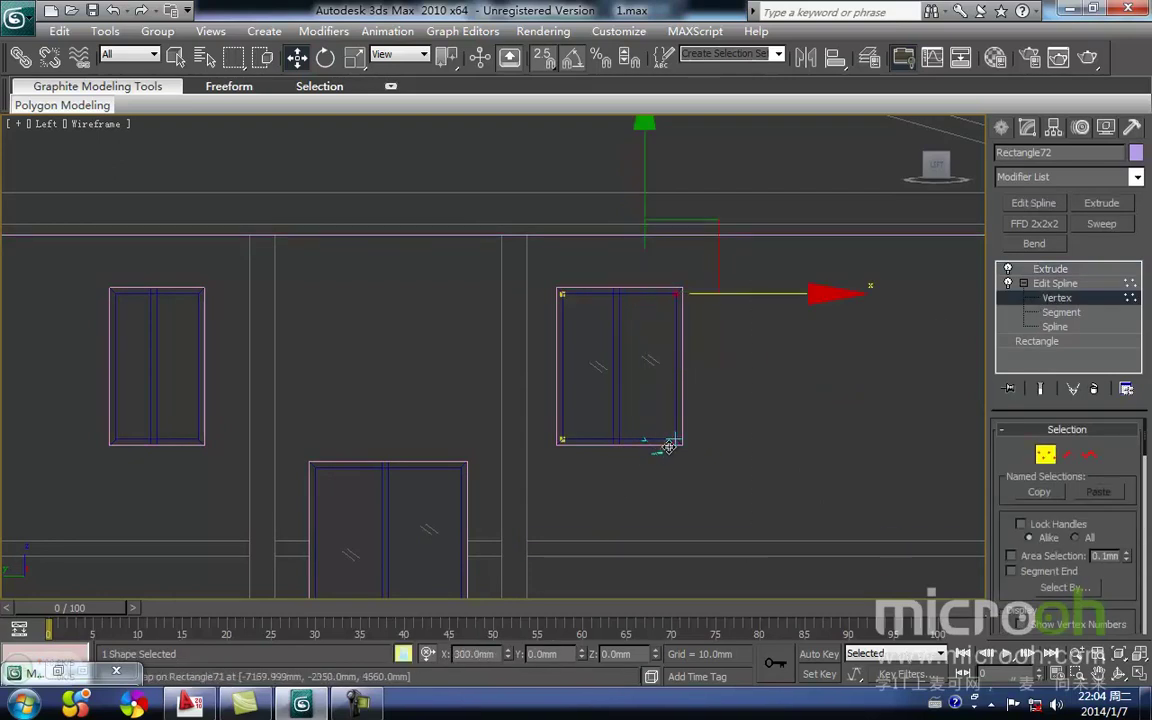
left_click_drag(669, 447, 677, 442)
left_click(706, 494)
left_click(1054, 458)
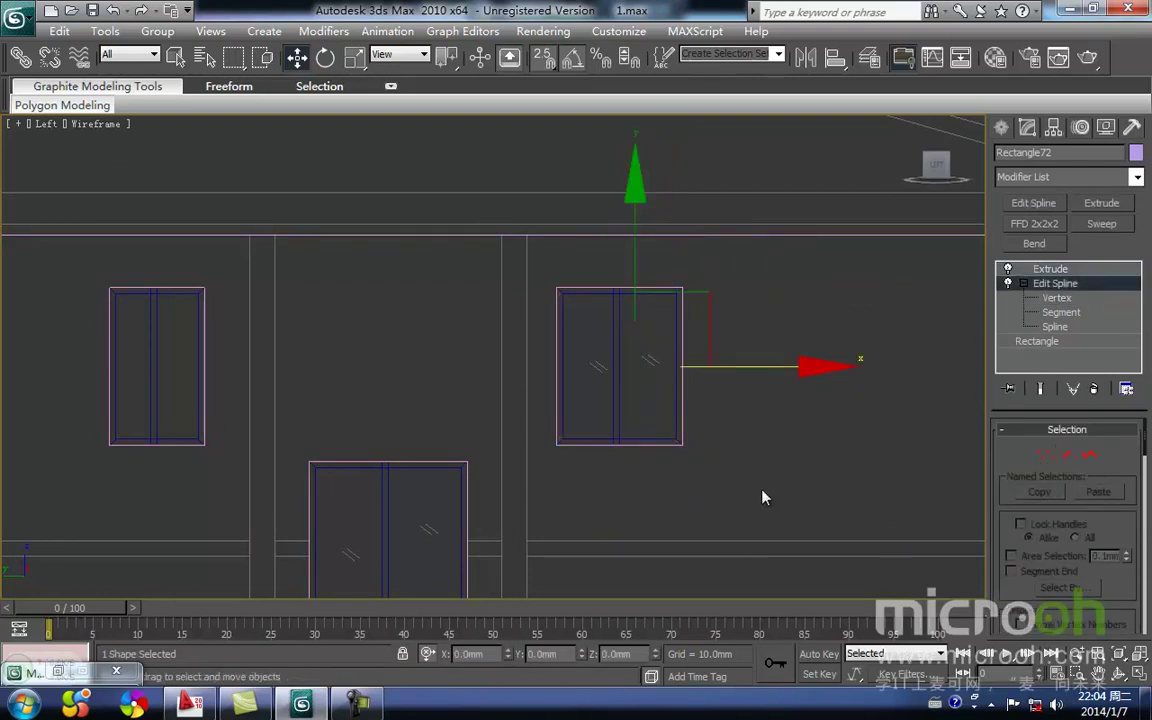
left_click(750, 495)
Compare the widened window's frame and glass in shaded and wireframe display
scroll(684, 442, "up", 2)
key("F3")
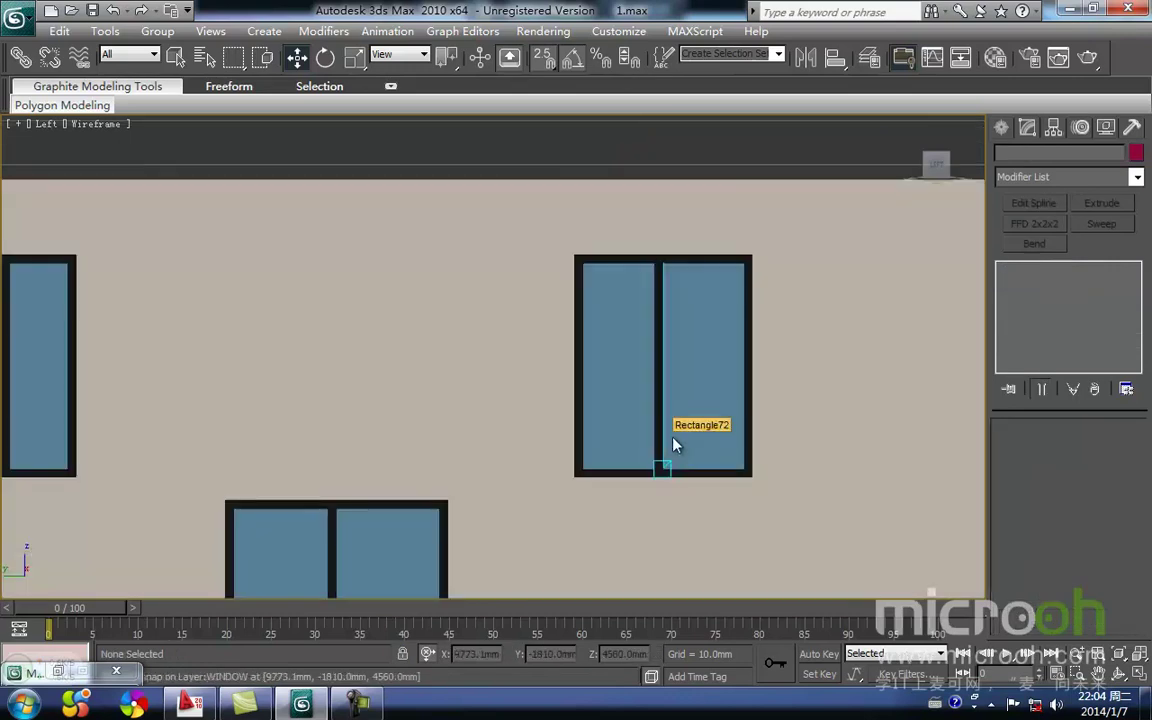
key("F3")
key("F3")
key("F3")
key("F3")
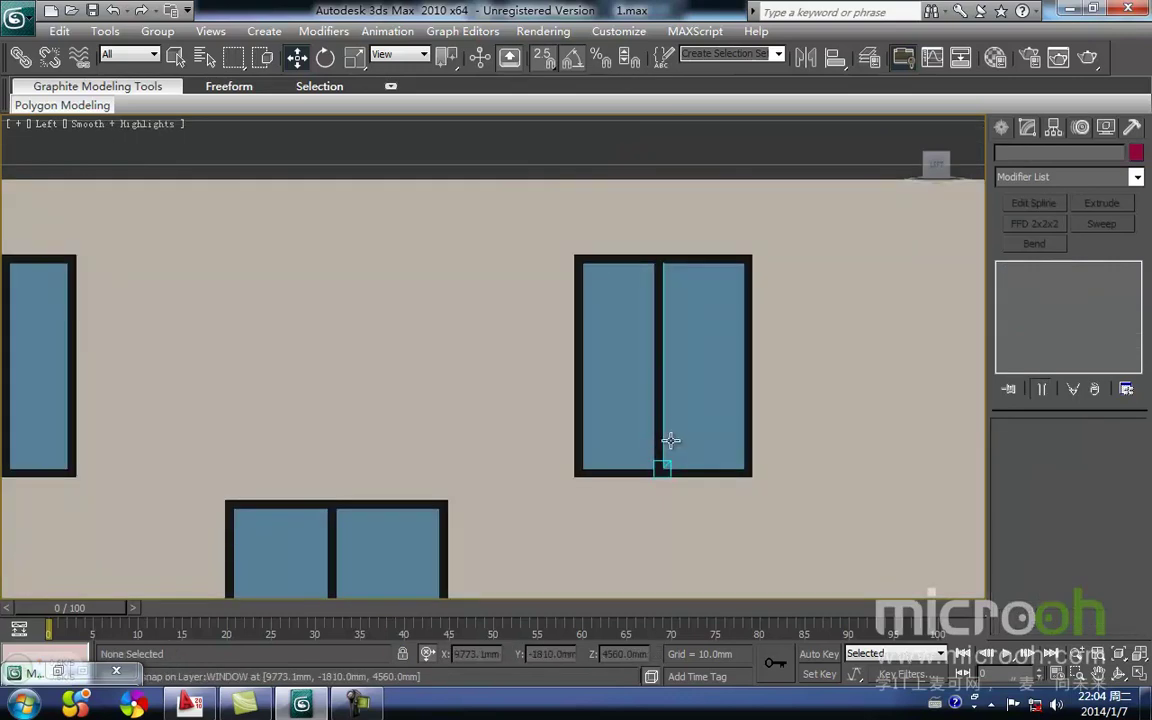
key("F3")
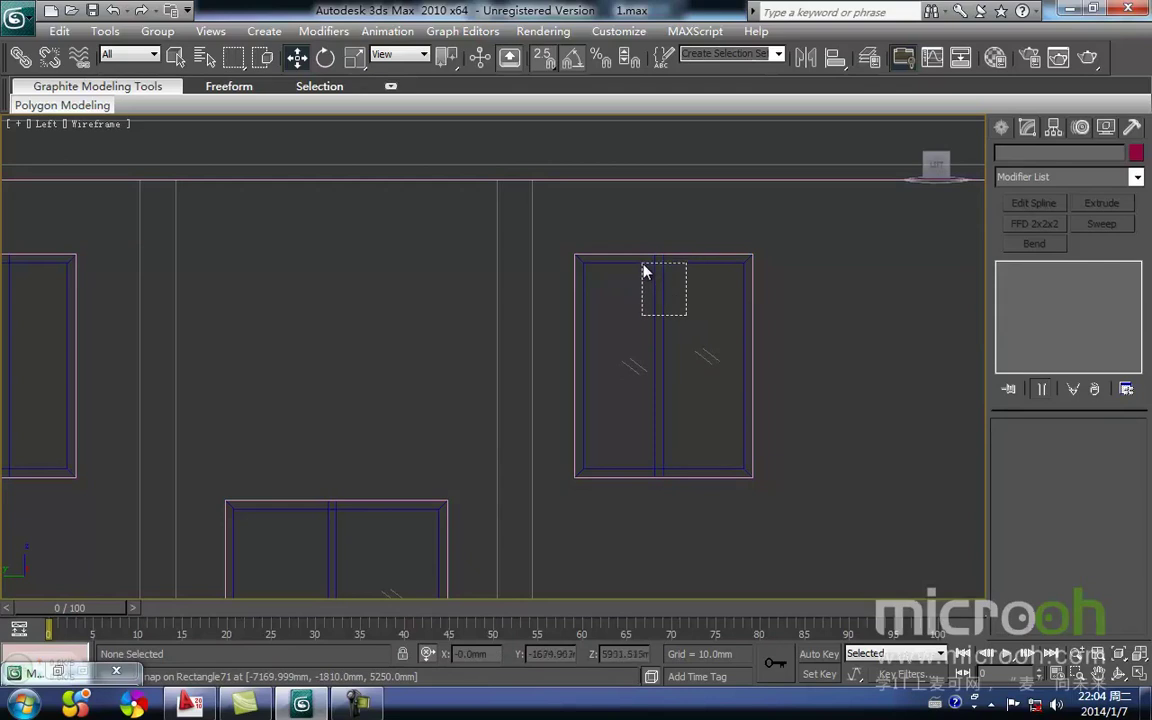
Group the widened window's frame and glass pane into one object
left_click_drag(643, 268, 642, 264)
left_click(157, 31)
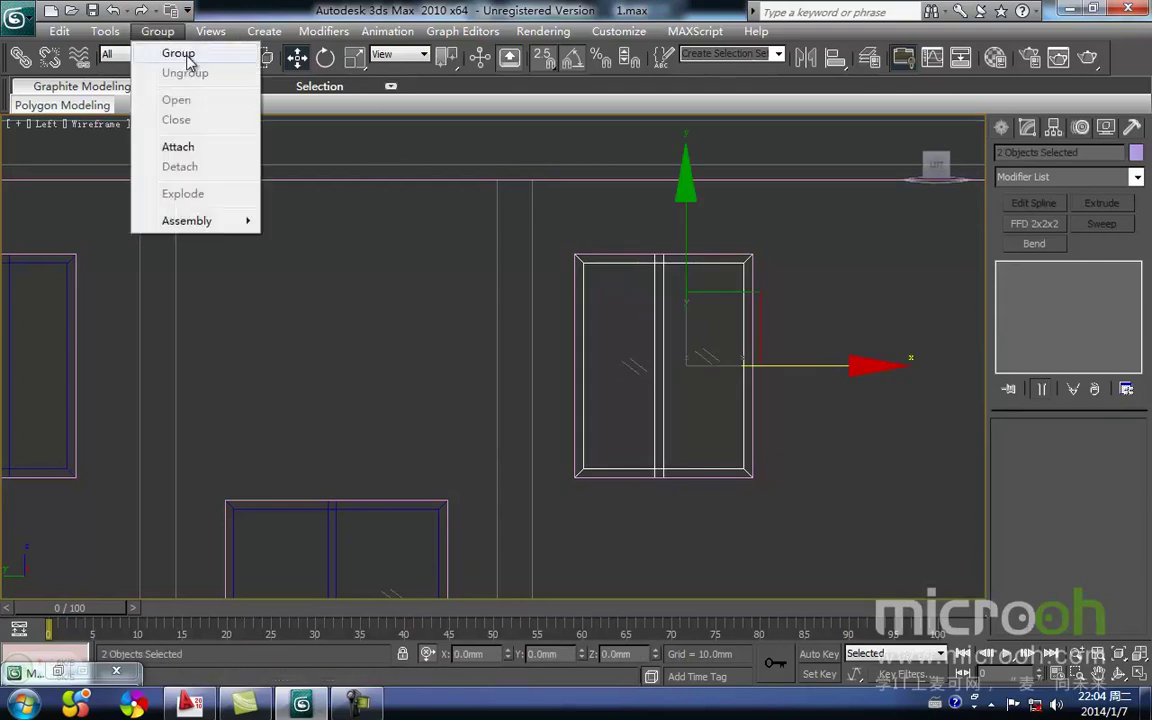
left_click(180, 51)
left_click(587, 379)
Place one instance of the widened window group in the empty ground-floor opening directly below it
scroll(610, 420, "down", 4)
middle_click_drag(613, 402, 624, 353)
key("space")
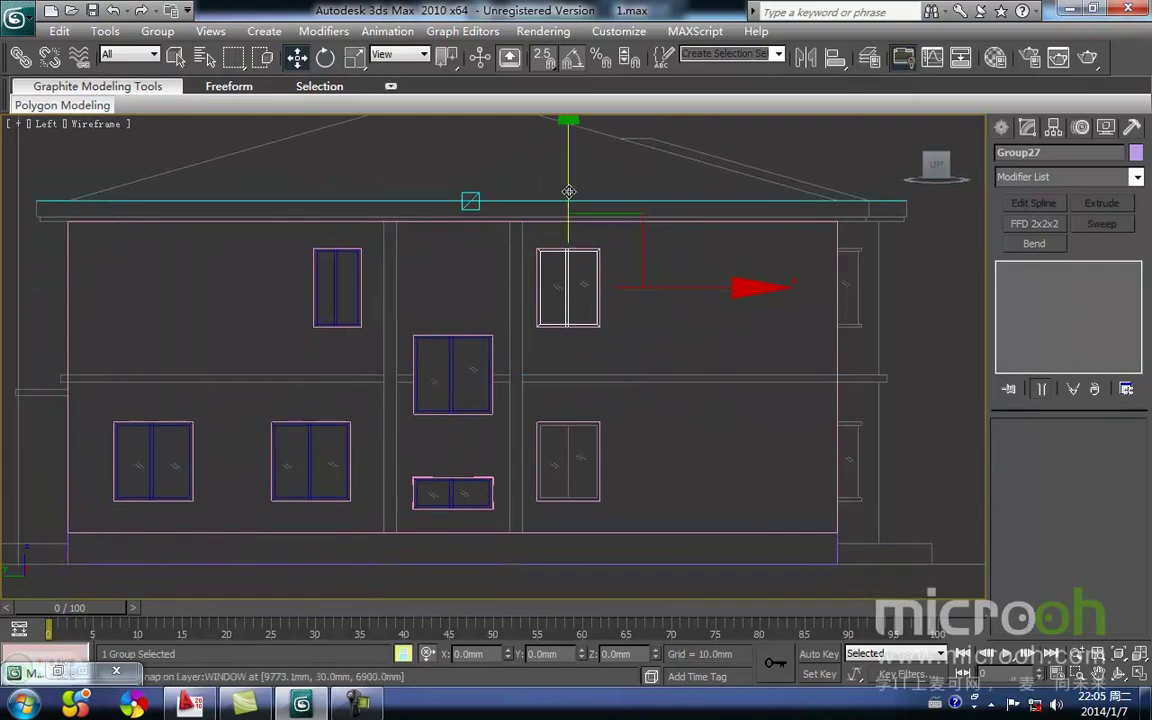
left_click_drag(535, 247, 533, 421, "shift")
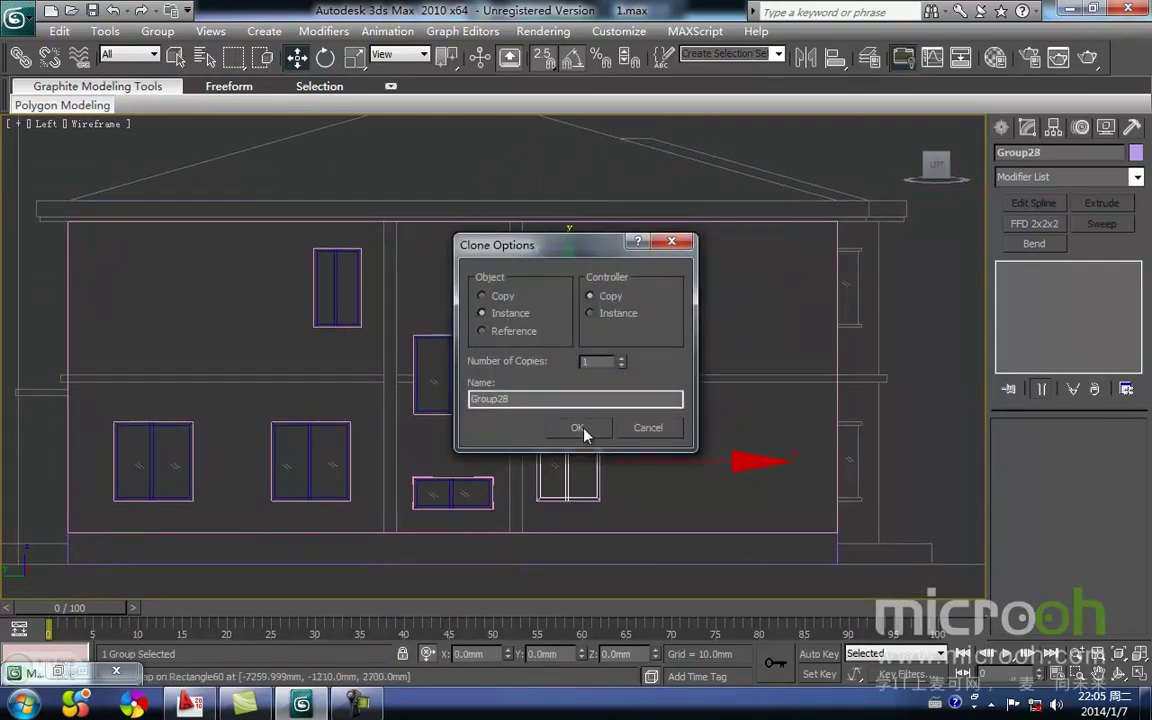
left_click(578, 428)
Check all the windows across the facade in shaded and wireframe display
mouse_move(535, 463)
middle_mouse_down()
mouse_move(545, 442)
mouse_move(638, 494)
middle_mouse_up()
left_click(638, 547)
mouse_move(638, 547)
middle_mouse_down()
mouse_move(645, 525)
mouse_move(663, 527)
middle_mouse_up()
key("F3")
key("F3")
middle_click_drag(657, 452, 622, 481)
key("F3")
key("F3")
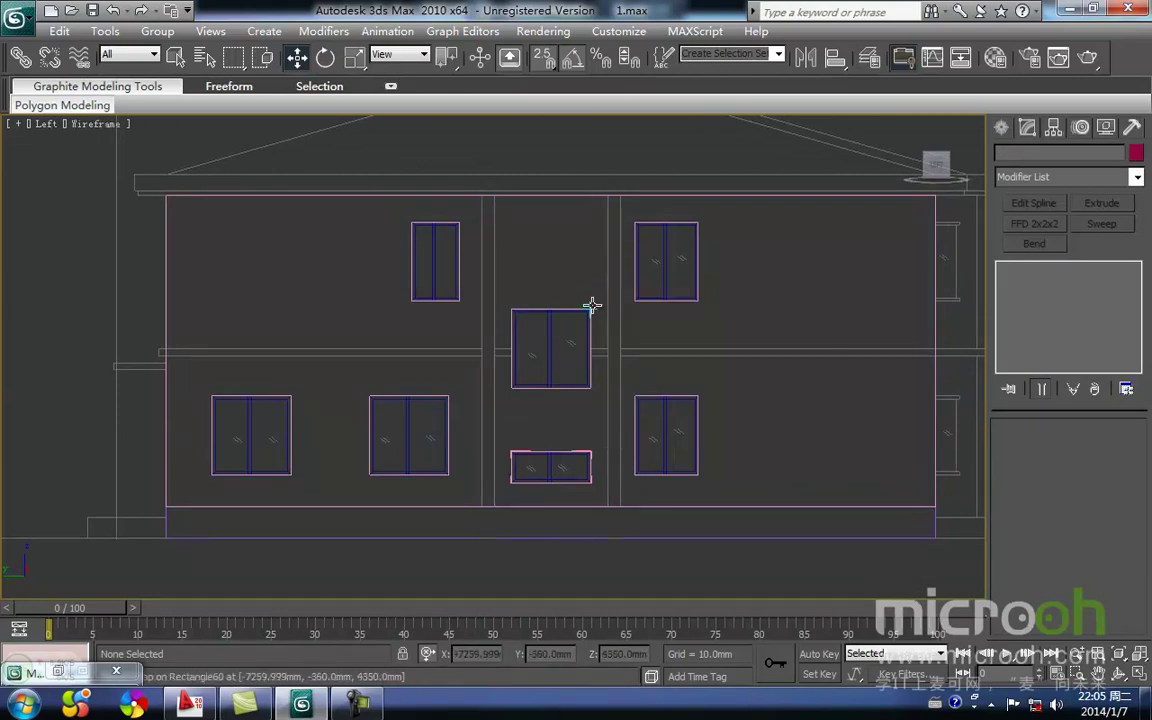
middle_click_drag(620, 496, 586, 531)
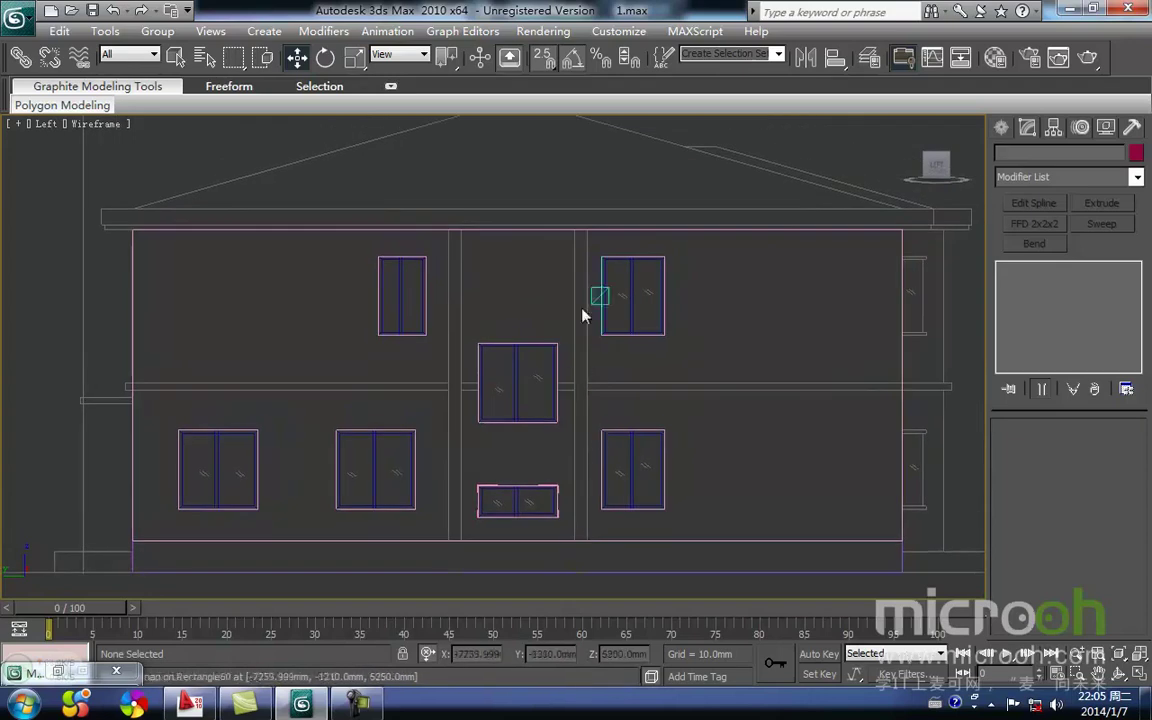
Examine the facade wall and the projecting cross walls around the windows in the top-view plan
middle_click_drag(565, 378, 584, 363)
key("t")
scroll(329, 365, "down", 5)
middle_click_drag(329, 365, 404, 311)
scroll(404, 311, "up", 6)
scroll(273, 325, "up", 1)
middle_click_drag(268, 322, 502, 424)
scroll(375, 404, "up", 2)
middle_click_drag(264, 420, 408, 500)
middle_click_drag(350, 425, 407, 282)
scroll(371, 411, "down", 1)
middle_click_drag(371, 411, 458, 286)
scroll(446, 420, "down", 4)
middle_click_drag(446, 455, 466, 396)
scroll(508, 295, "up", 1)
middle_click_drag(514, 272, 520, 379)
scroll(491, 427, "up", 2)
scroll(520, 379, "up", 1)
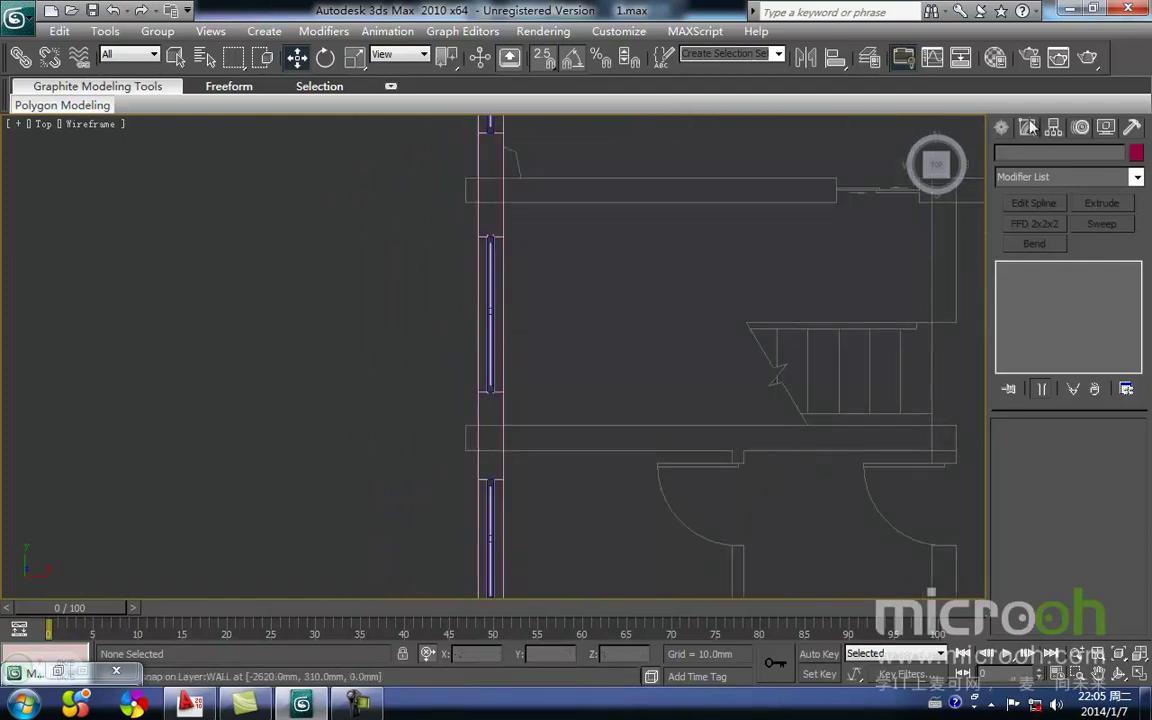
middle_click_drag(527, 436, 417, 489)
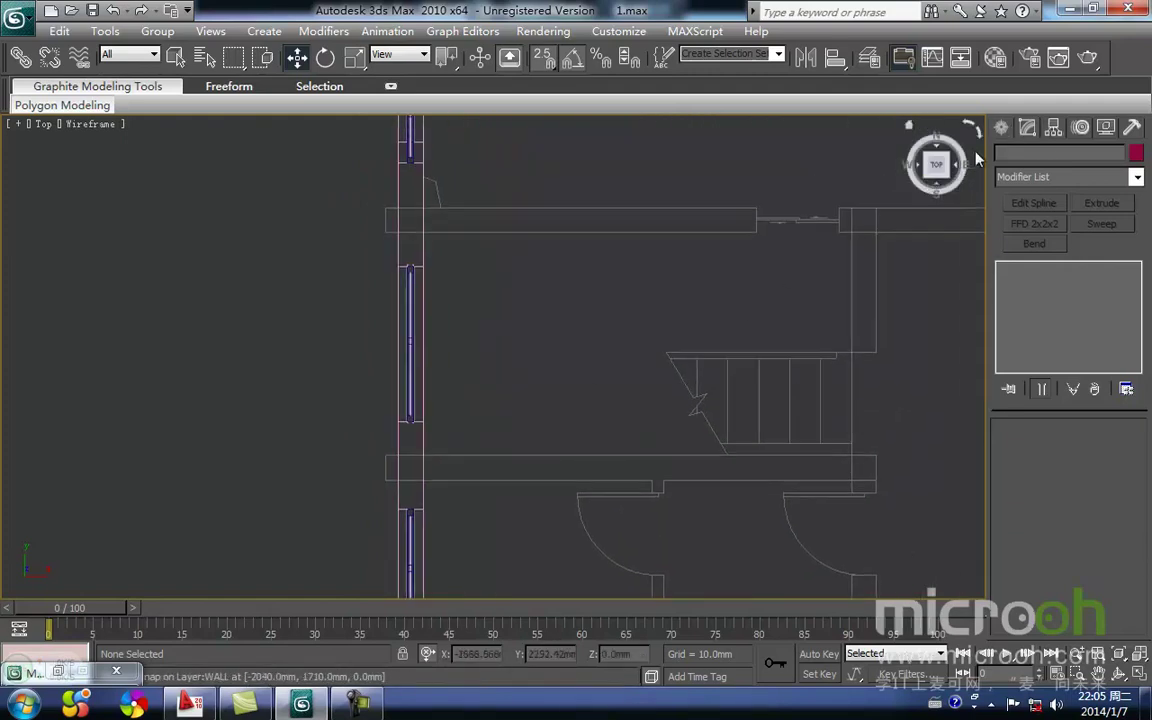
middle_click_drag(447, 368, 573, 339)
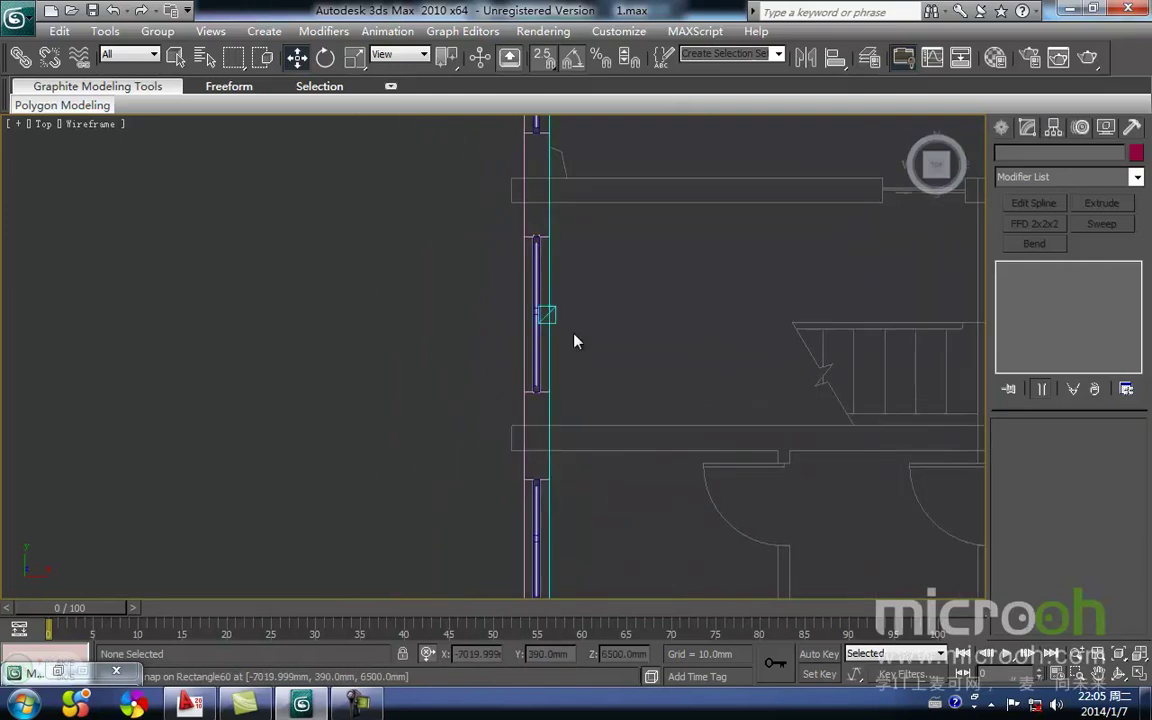
In the front view, draw a pilaster profile rectangle about 119 mm wide and 6500 mm long from the wall's top to the ground line
key("f")
key("z")
scroll(320, 245, "up", 8)
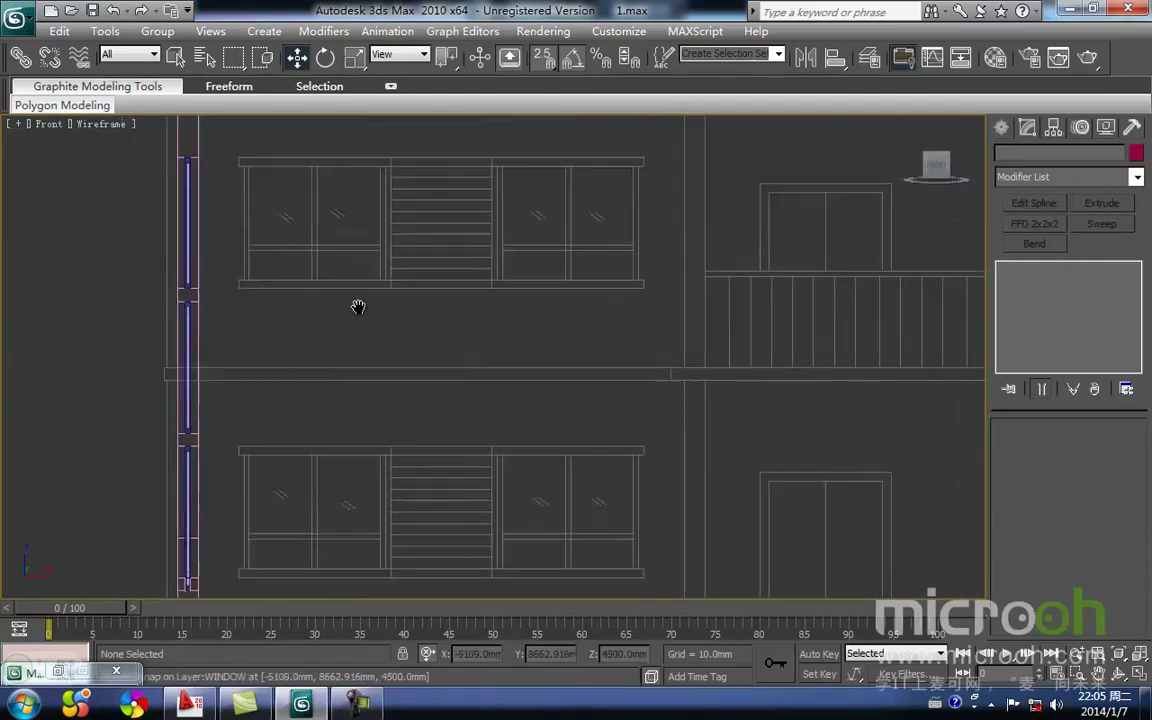
key("F3")
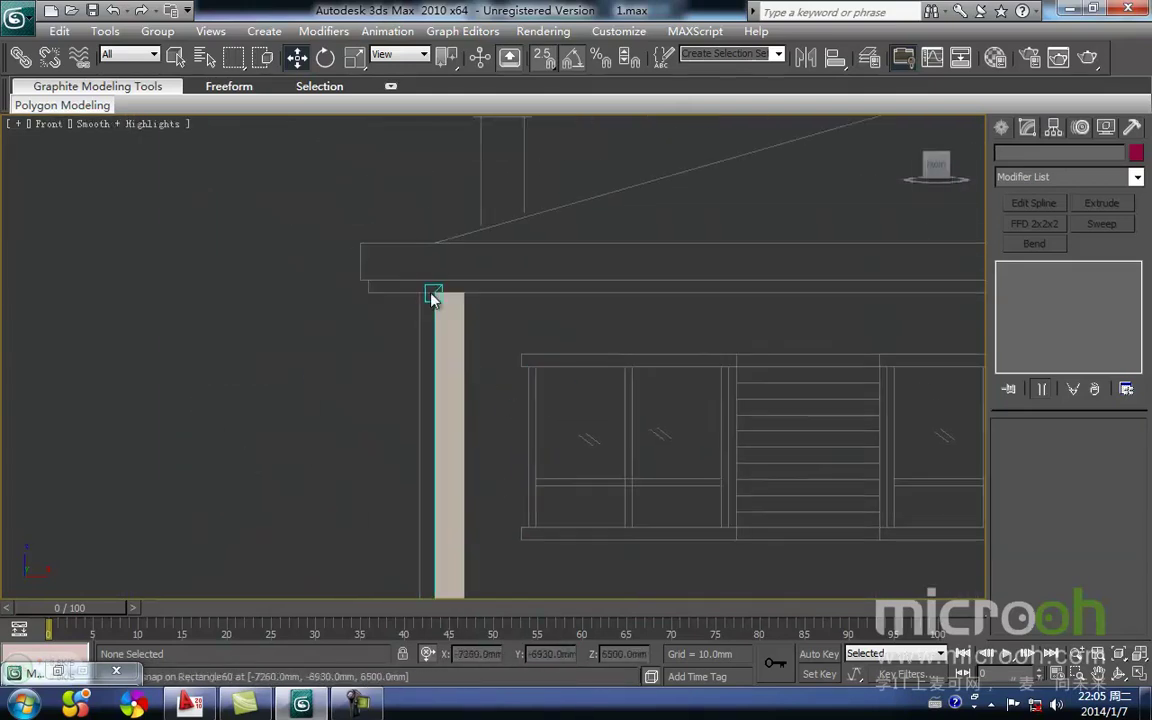
left_click(1002, 130)
left_click(1104, 257)
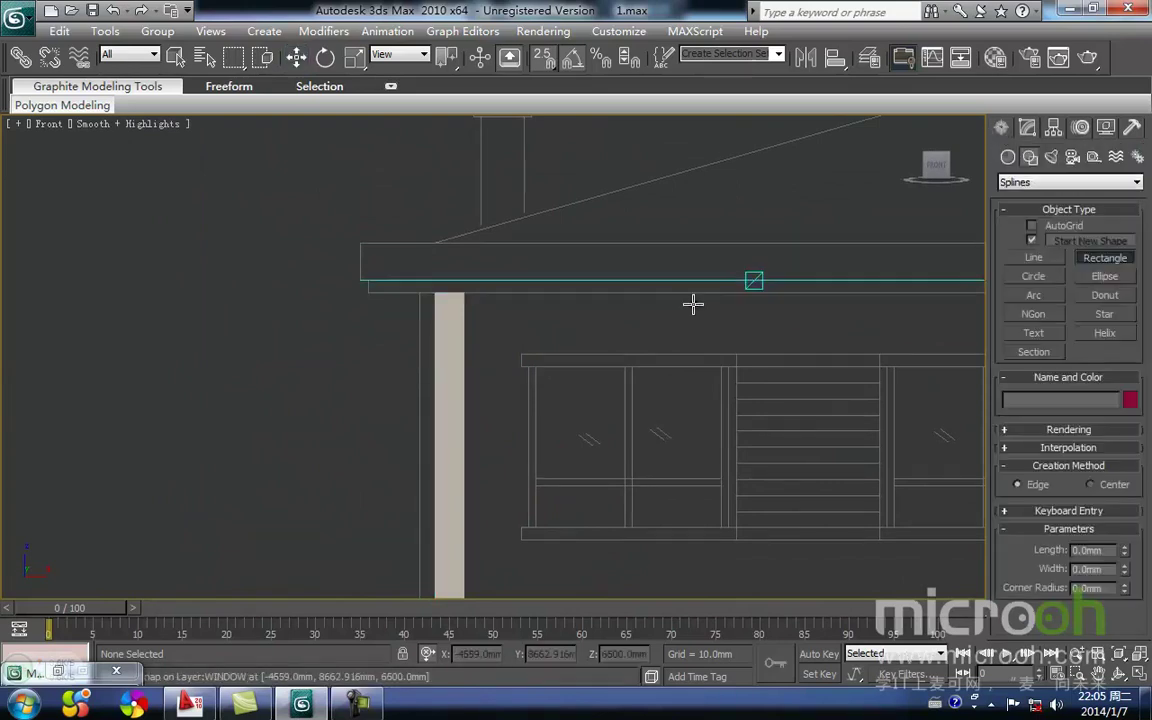
middle_click_drag(717, 303, 705, 278)
key("F3")
left_click_drag(438, 269, 483, 344)
key("i")
key("i")
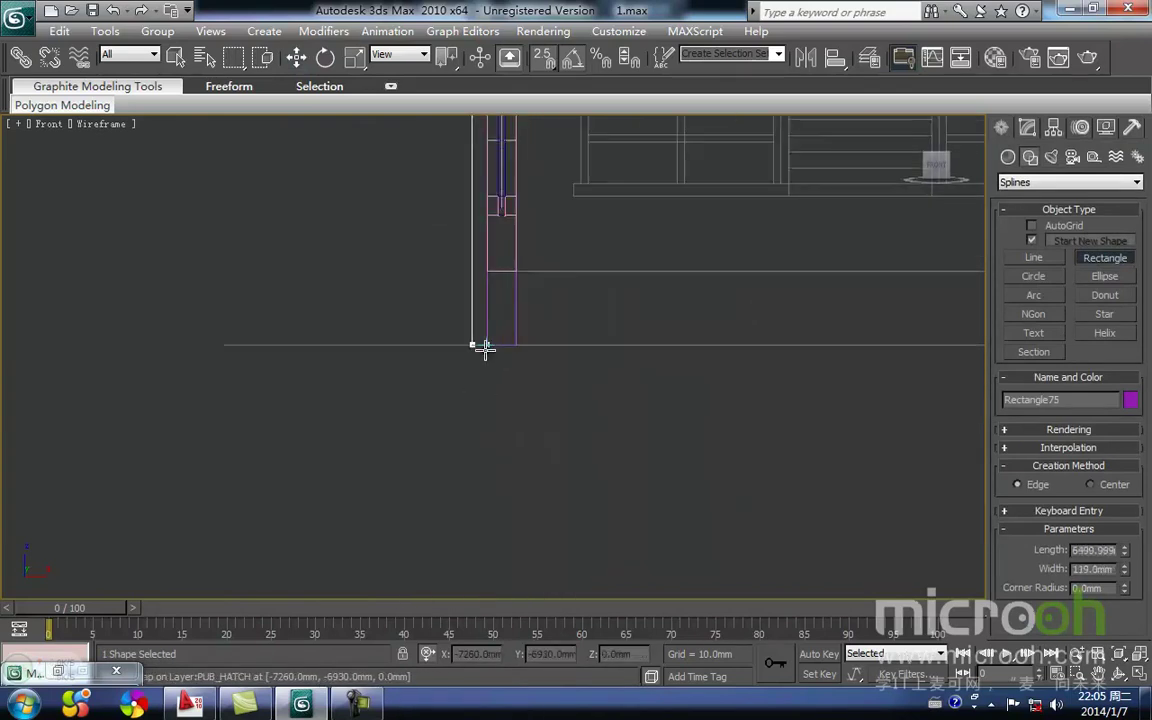
right_click(602, 391)
In the top view, move the pilaster rectangle along Y to the projecting end of the lower cross wall
middle_click_drag(595, 332, 547, 447)
scroll(545, 447, "down", 3)
key("t")
key("z")
scroll(504, 383, "down", 12)
scroll(503, 383, "down", 5)
scroll(495, 381, "up", 2)
key("space")
left_click_drag(493, 286, 485, 466)
scroll(485, 478, "up", 3)
Extrude the pilaster rectangle by 240 mm
left_click(1028, 128)
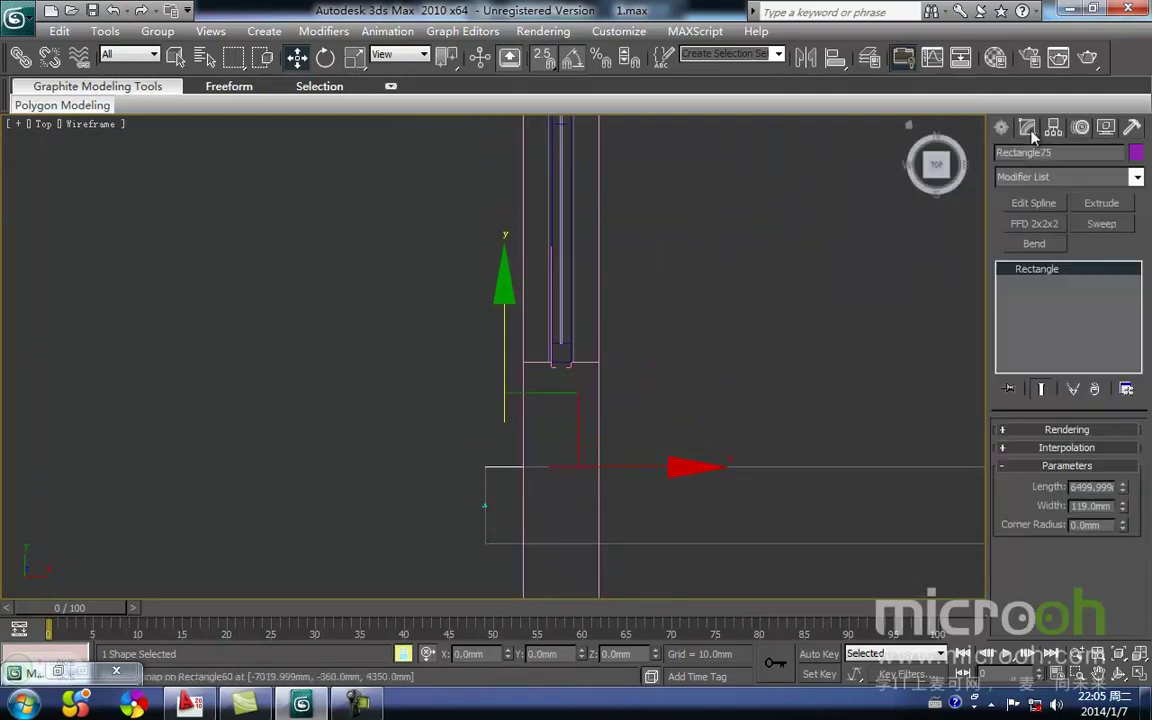
left_click(1101, 203)
left_click(1078, 453)
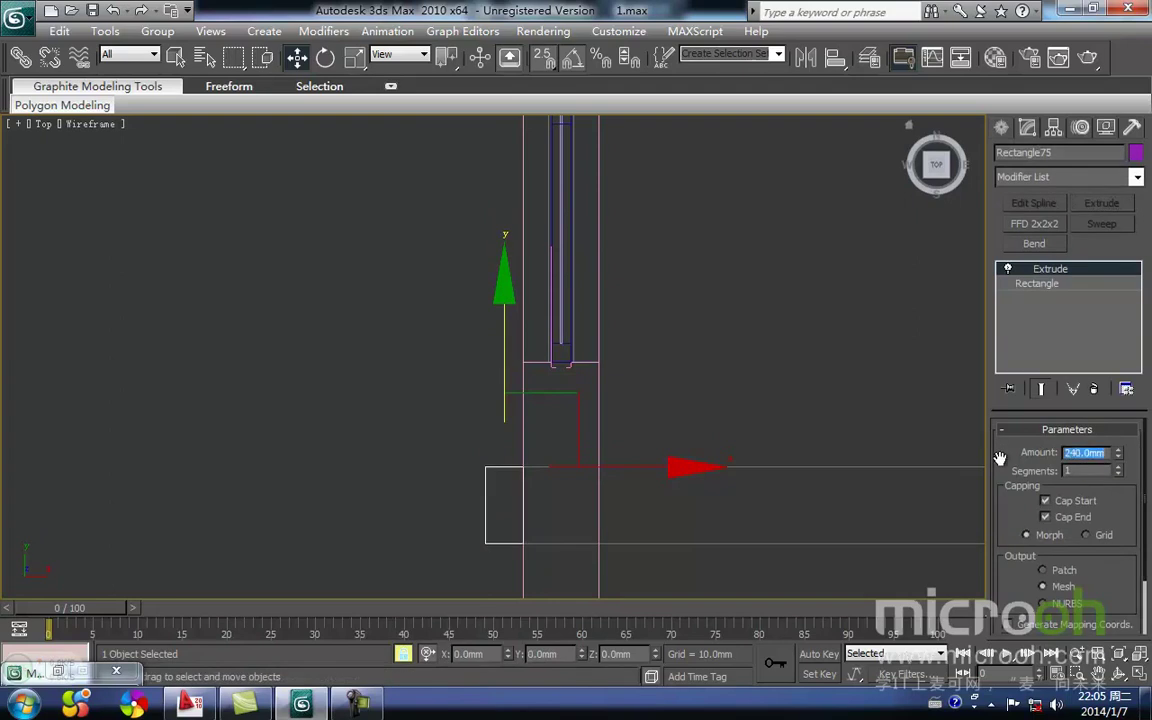
Copy the extruded pilaster along the facade's Y direction
scroll(661, 478, "down", 6)
middle_click_drag(661, 478, 607, 308)
left_click_drag(607, 308, 607, 562, "shift")
key("Return")
middle_click_drag(481, 485, 516, 283)
middle_click_drag(520, 411, 519, 333)
Move the copied pilaster along Y onto the upper cross wall's projecting end in the plan, beyond the middle window
scroll(519, 333, "down", 2)
key("space")
left_click_drag(536, 286, 512, 501)
scroll(532, 350, "down", 2)
middle_click_drag(513, 496, 523, 561)
left_click_drag(534, 388, 518, 6)
middle_click_drag(519, 178, 475, 449)
scroll(508, 372, "up", 3)
key("space")
left_click_drag(503, 430, 512, 377)
left_click_drag(517, 429, 480, 392)
key("space")
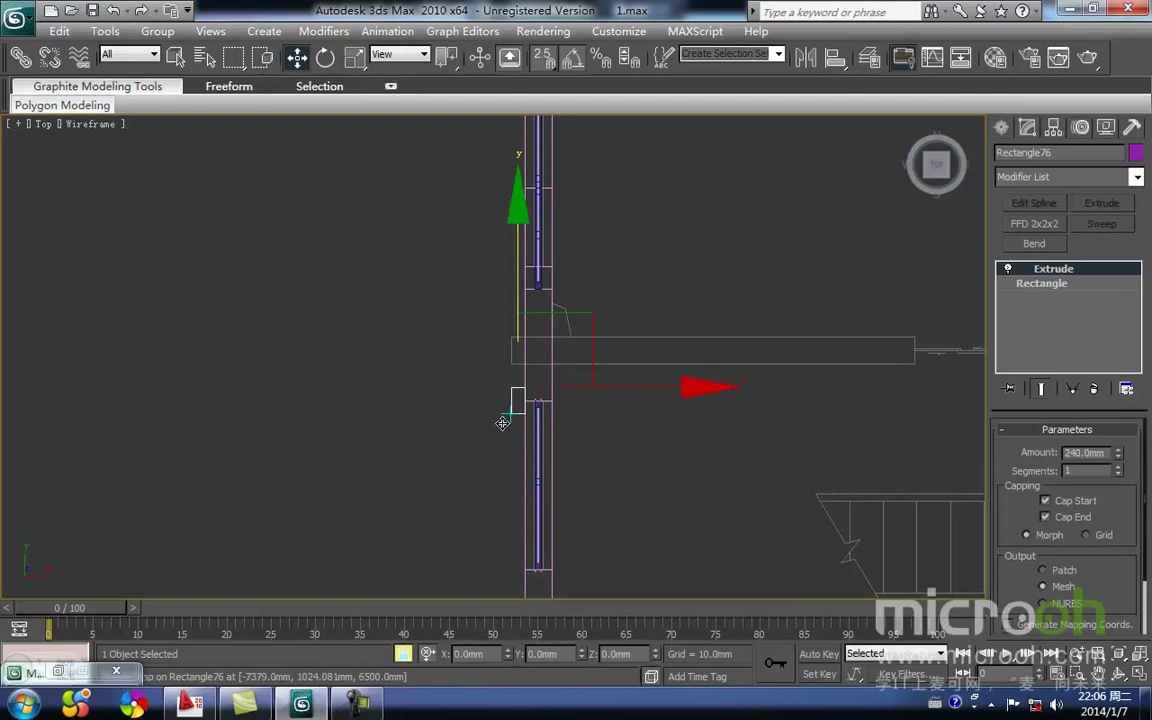
Assign the 乳白色面砖 material to both pilasters in a shaded orthographic view and minimize the Material Editor
key("F3")
scroll(483, 416, "down", 2)
middle_click_drag(495, 478, 667, 506, "alt")
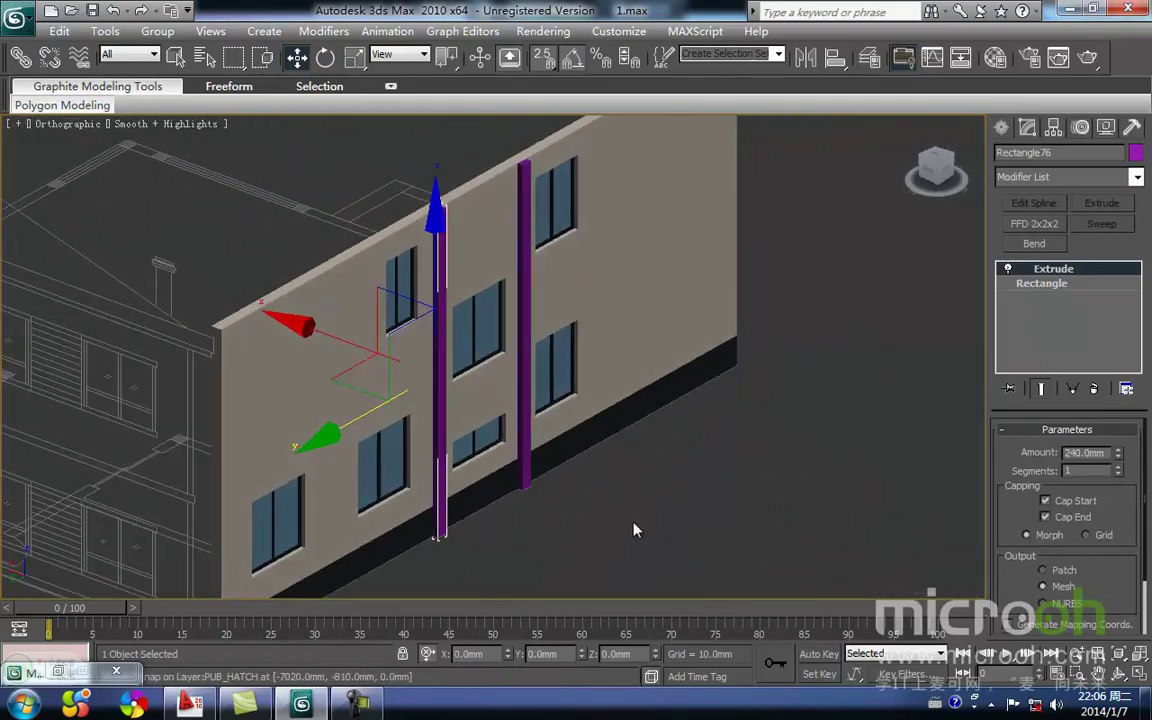
left_click(667, 506)
left_click(520, 474)
left_click(452, 507, "ctrl")
key("m")
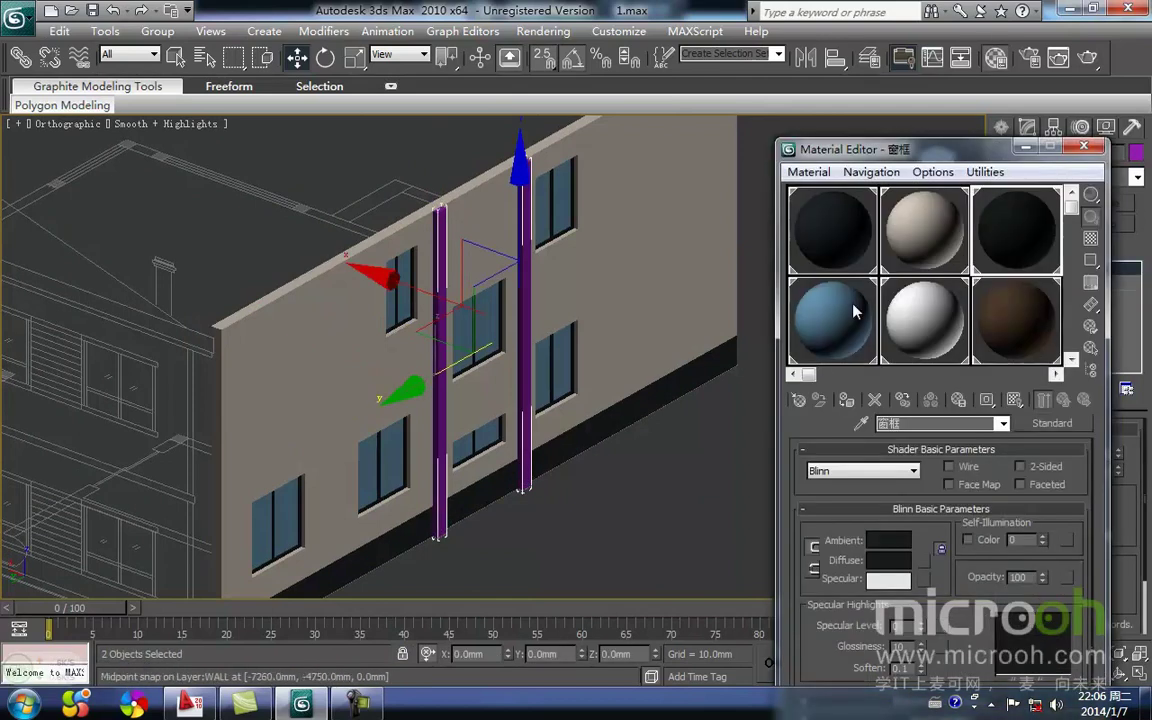
left_click(917, 244)
left_click(846, 399)
left_click(661, 532)
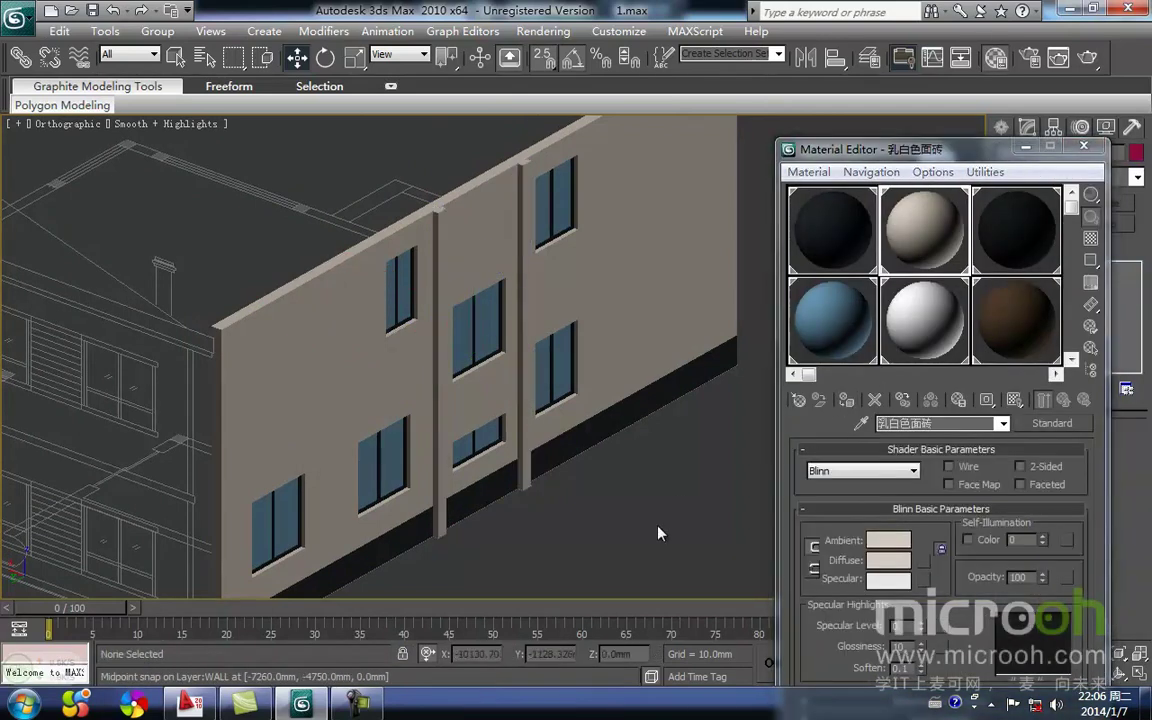
left_click(1030, 148)
scroll(665, 409, "down", 3)
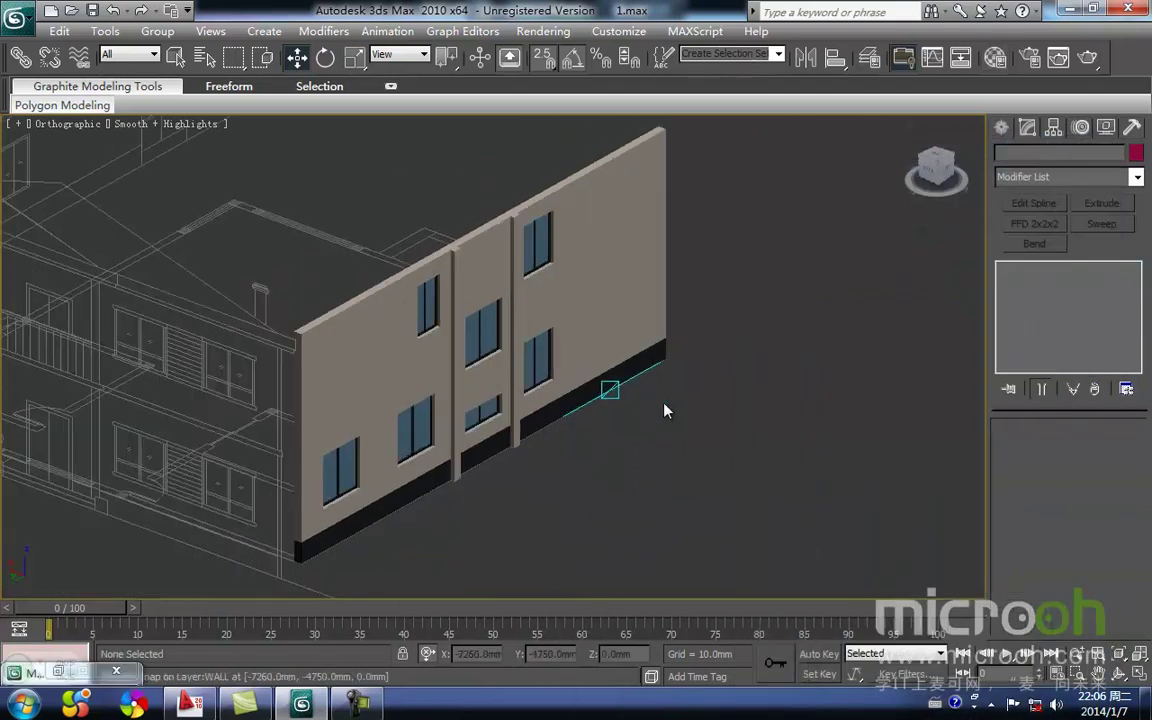
View the side facade in a wireframe left view, then switch to AutoCAD and examine the H–A elevation's middle bay and pilasters
key("l")
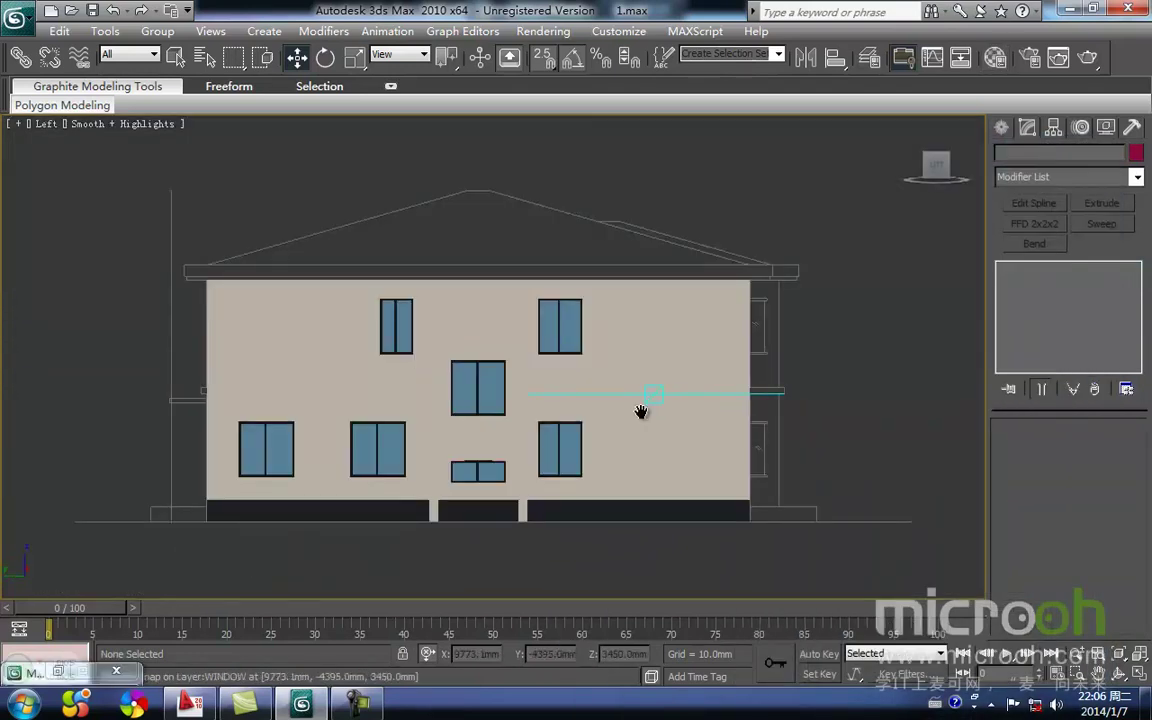
key("F3")
middle_click_drag(580, 463, 593, 442)
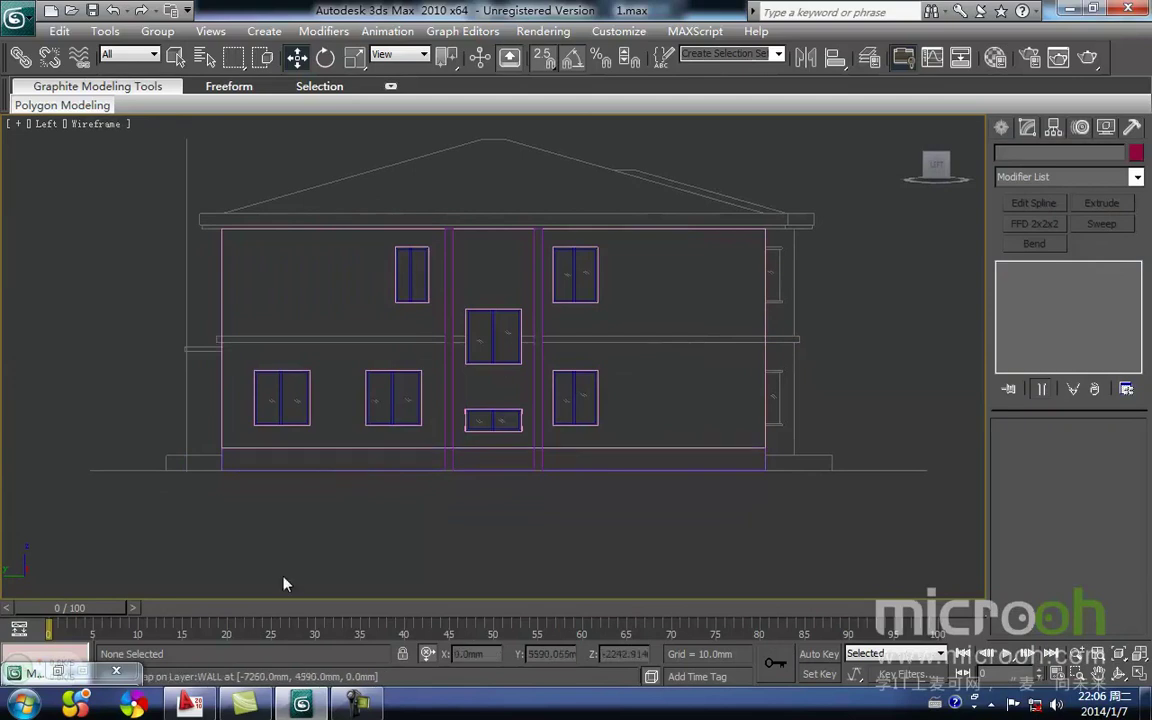
left_click(185, 705)
scroll(450, 342, "down", 6)
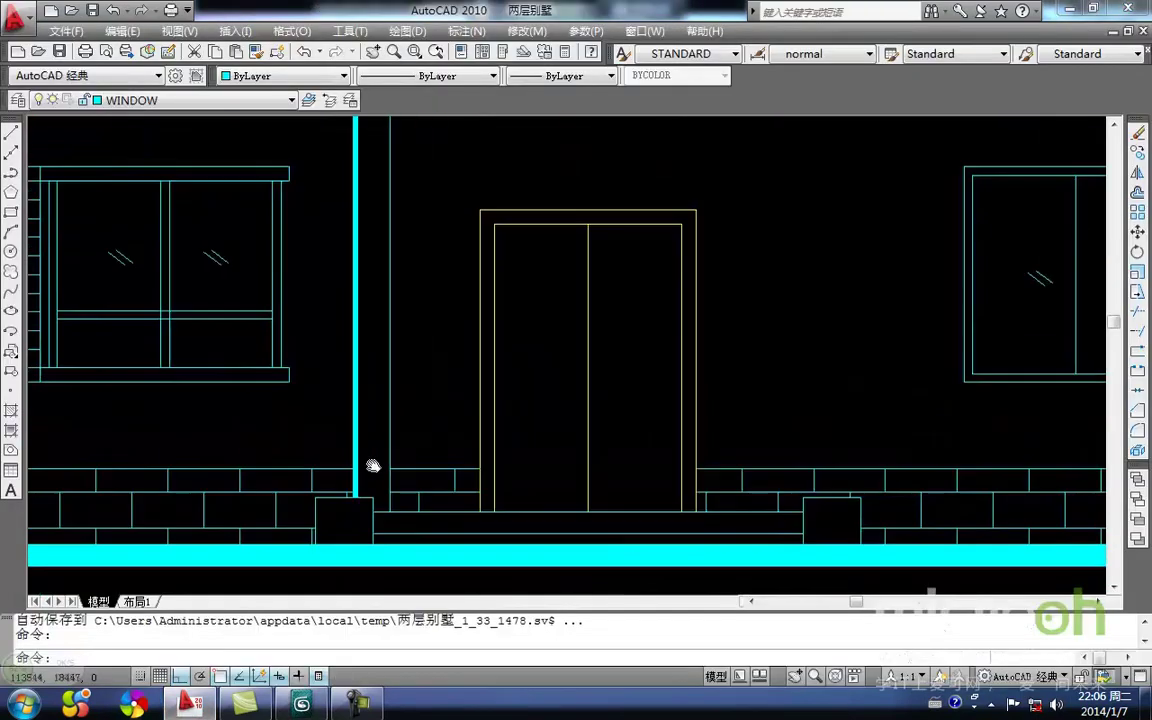
scroll(557, 390, "down", 2)
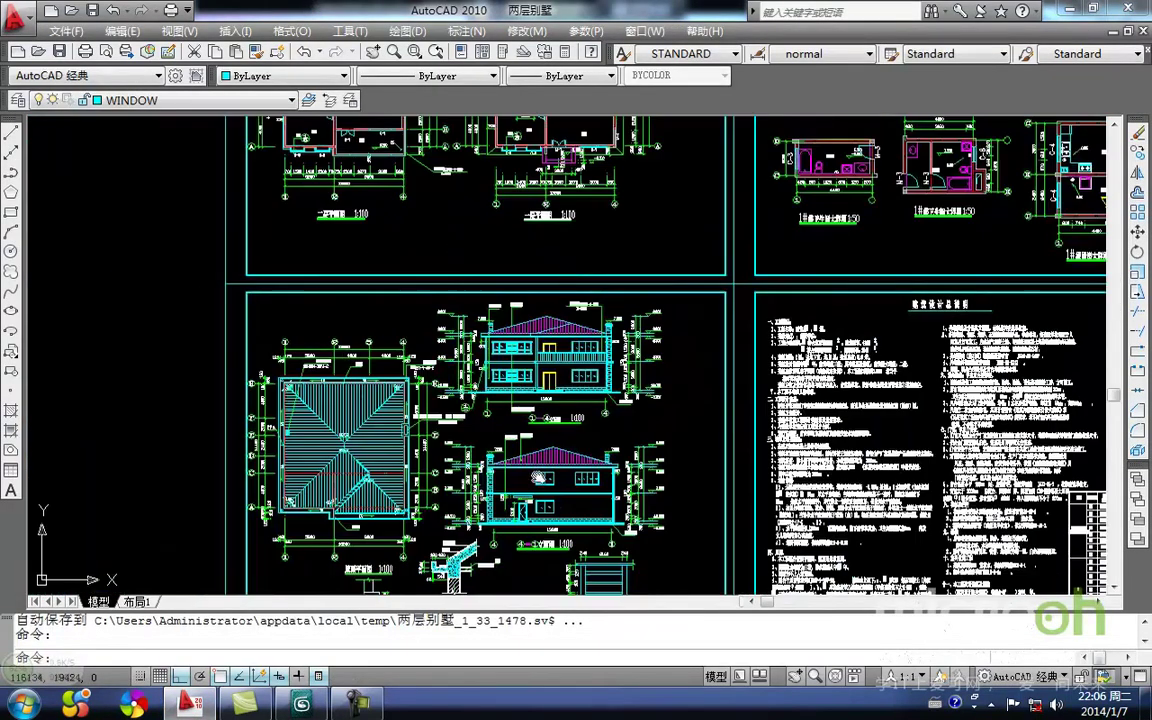
middle_click_drag(531, 538, 556, 378)
middle_click_drag(377, 480, 352, 330)
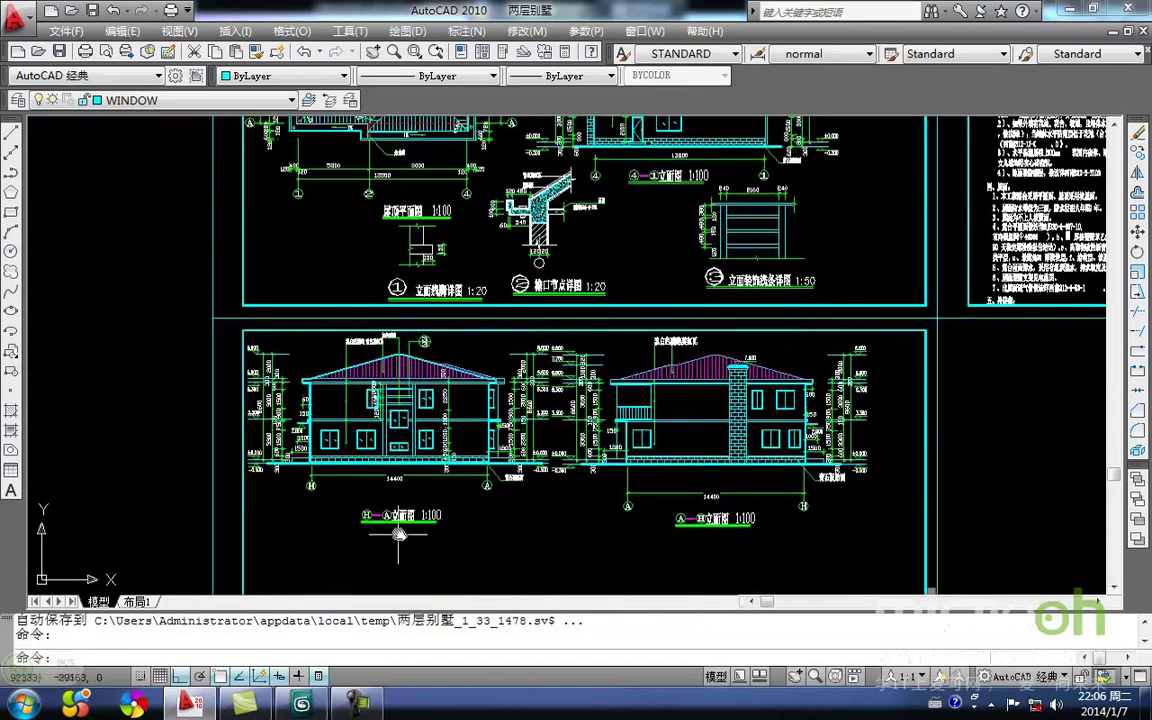
scroll(380, 467, "up", 6)
scroll(382, 456, "up", 3)
middle_click_drag(386, 440, 387, 498)
scroll(387, 498, "down", 2)
middle_click_drag(509, 433, 516, 460)
scroll(640, 390, "down", 2)
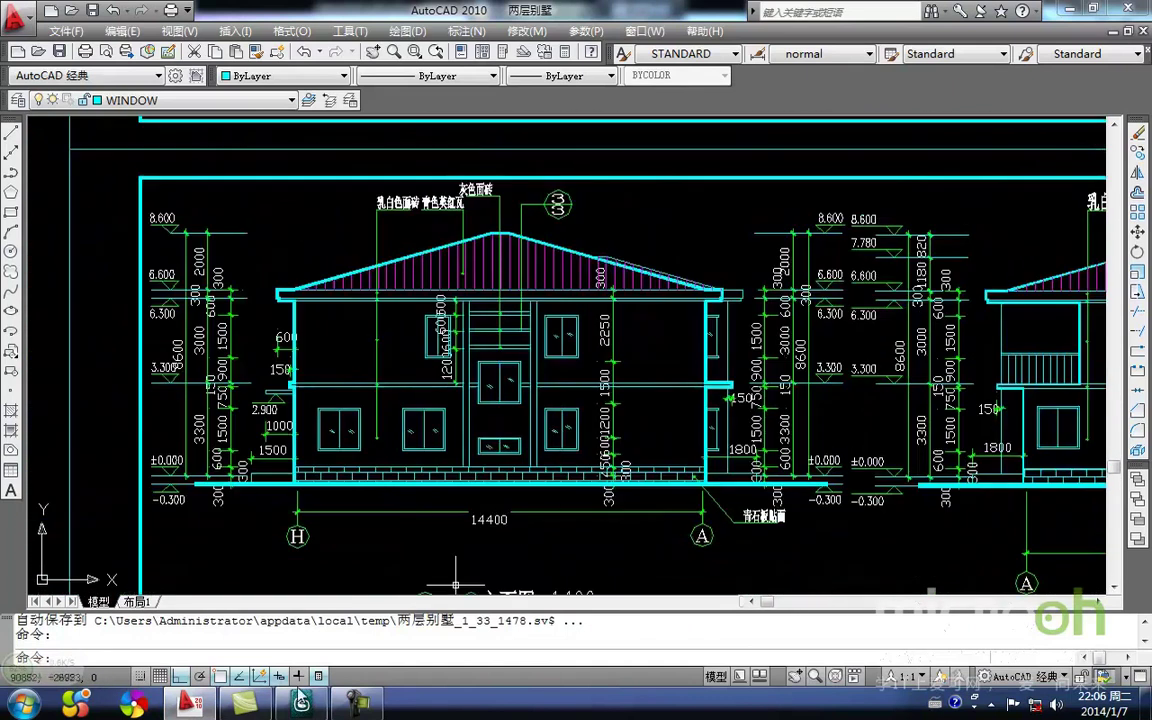
Switch back to 3ds Max and inspect the facade model in left, front and shaded orthographic views
left_click(311, 707)
scroll(496, 468, "up", 5)
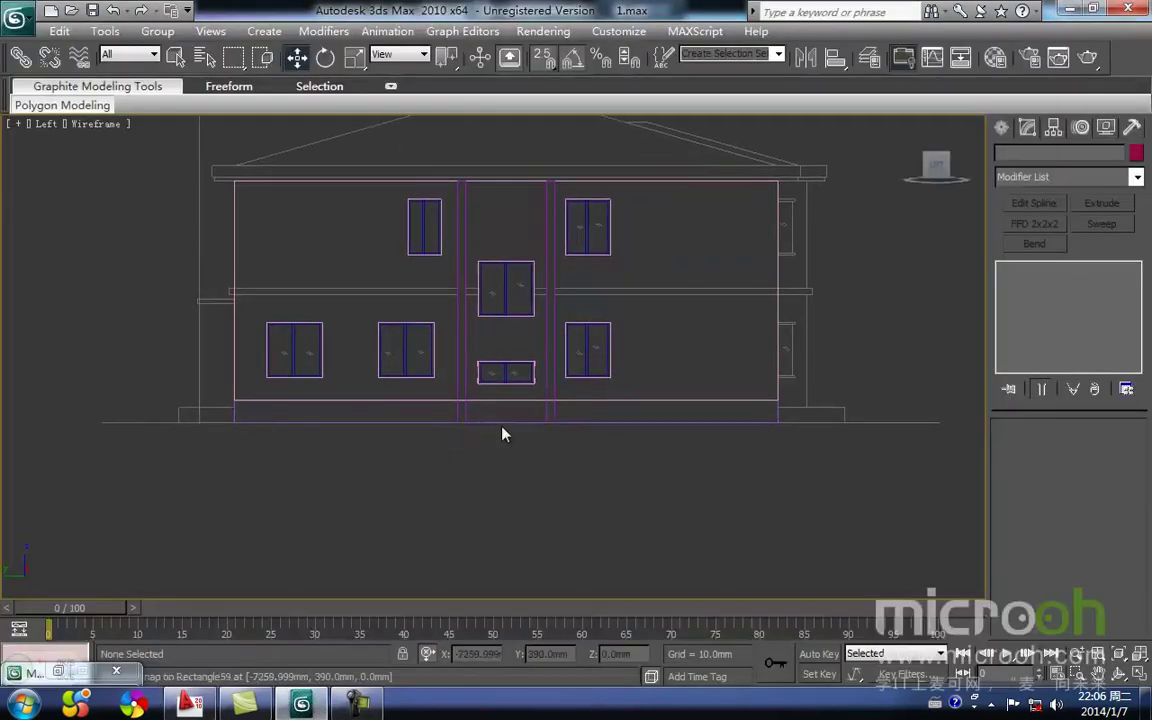
key("F3")
scroll(504, 480, "down", 3)
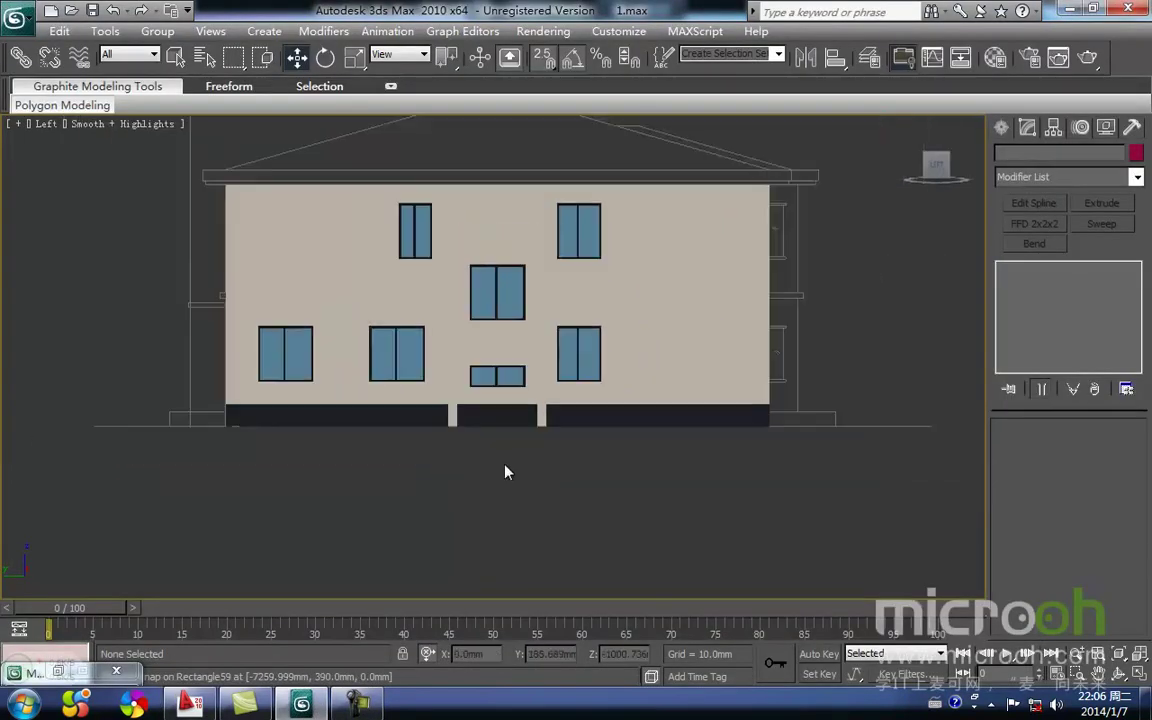
key("f")
key("z")
middle_click_drag(319, 474, 362, 413)
key("F3")
scroll(331, 442, "up", 2)
middle_click_drag(277, 499, 432, 442)
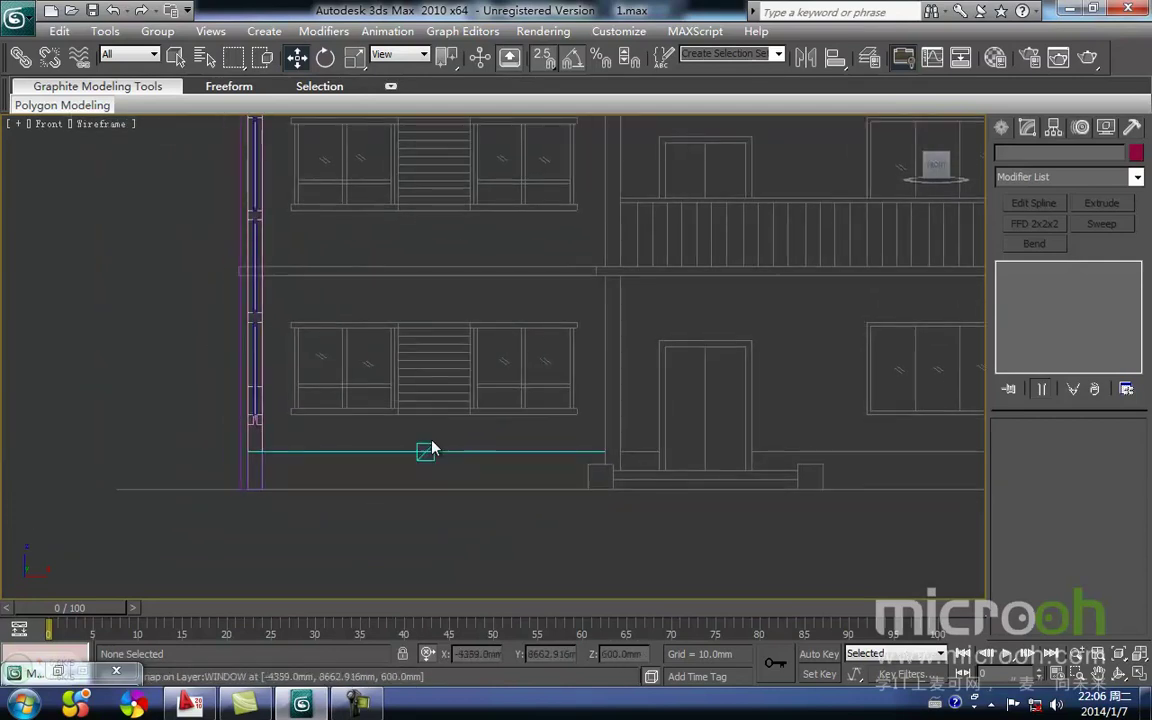
mouse_move(303, 451)
middle_mouse_down()
mouse_move(355, 447)
mouse_move(306, 474)
mouse_move(573, 489)
mouse_move(622, 504)
mouse_move(377, 521)
mouse_move(612, 381)
mouse_move(543, 419)
mouse_move(431, 439)
middle_mouse_up()
key("F3")
scroll(306, 474, "down", 3)
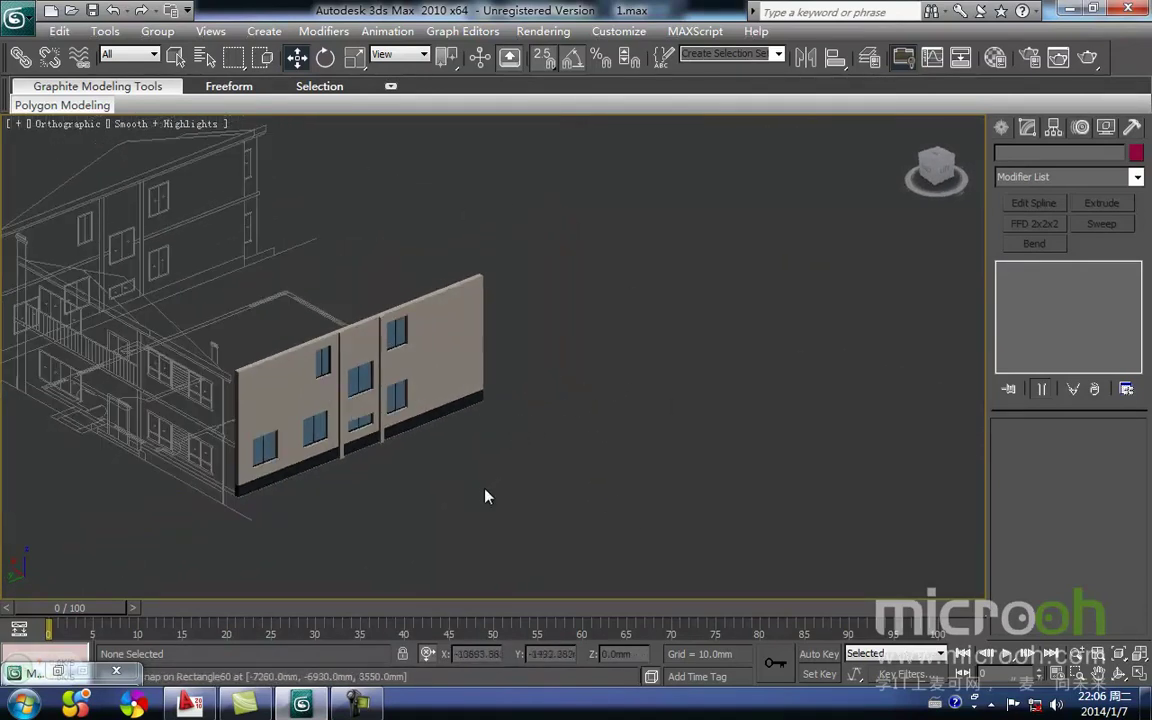
Close the opened groups among the facade parts and combine the entire facade into a single group
left_click_drag(578, 484, 104, 167)
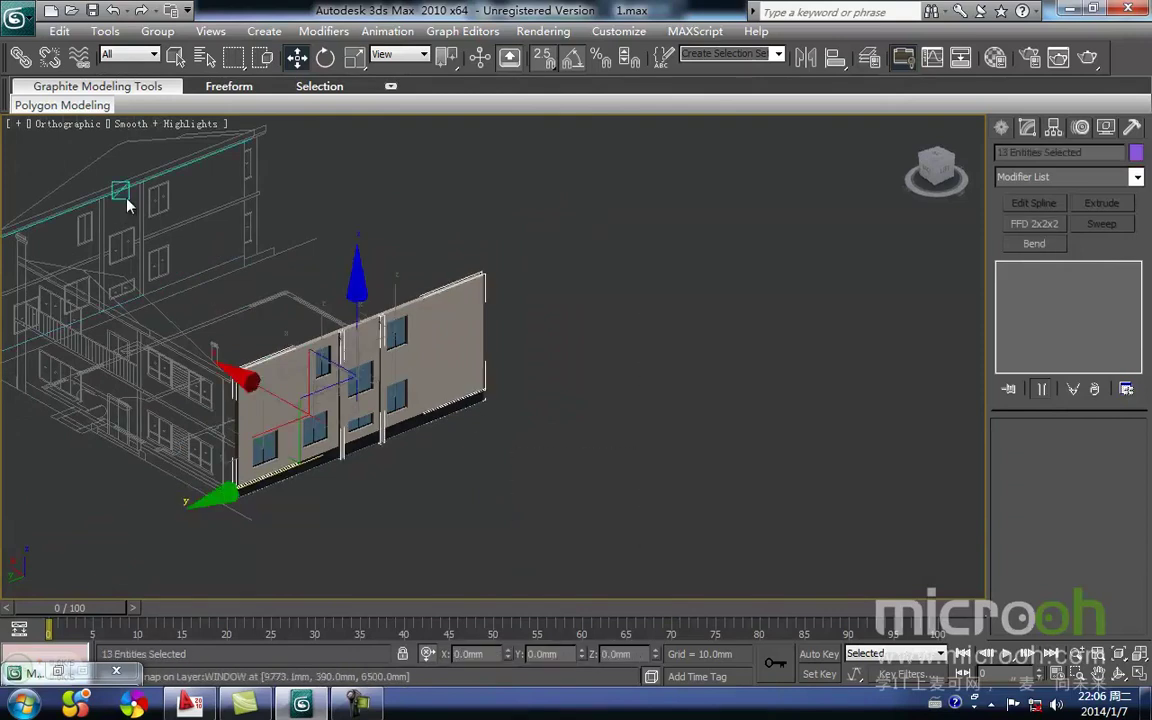
left_click(157, 31)
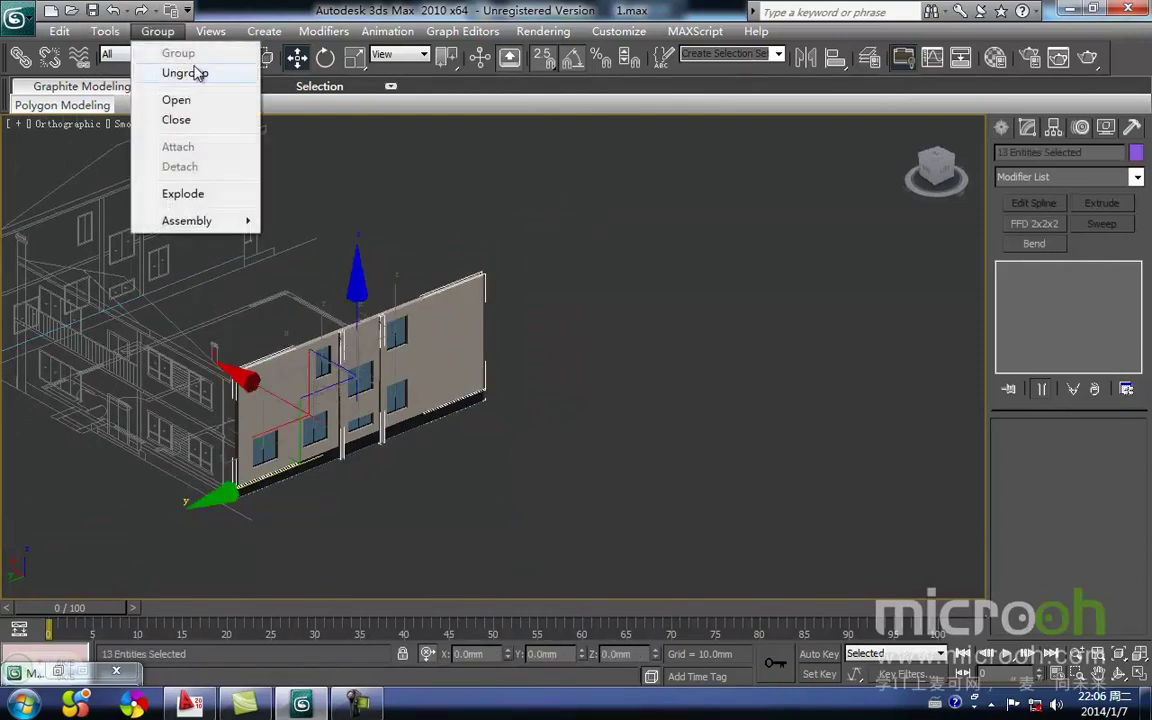
left_click(176, 120)
left_click_drag(150, 186, 634, 543)
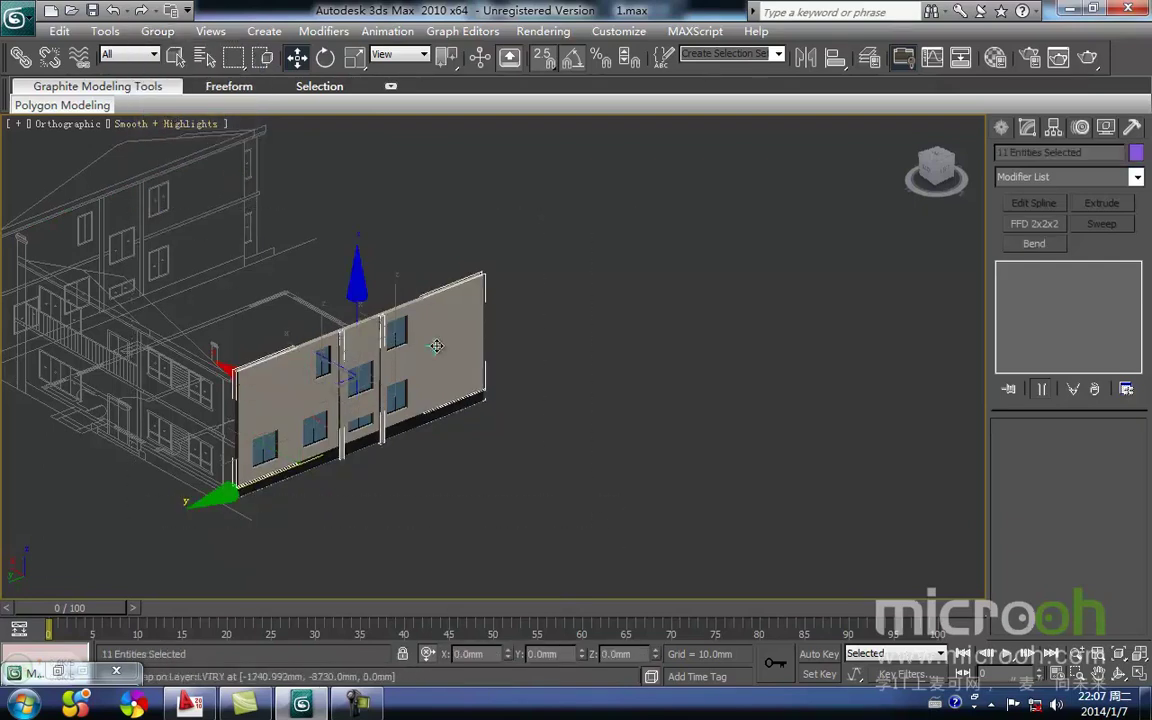
left_click(157, 31)
left_click(178, 54)
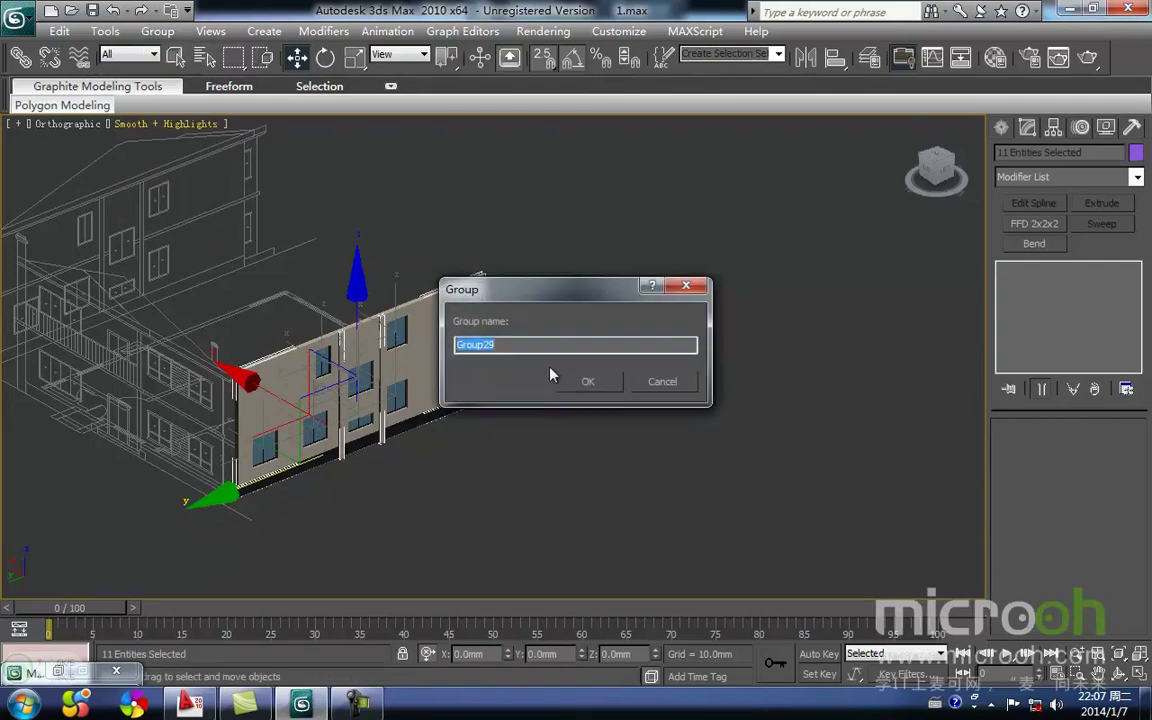
left_click(590, 382)
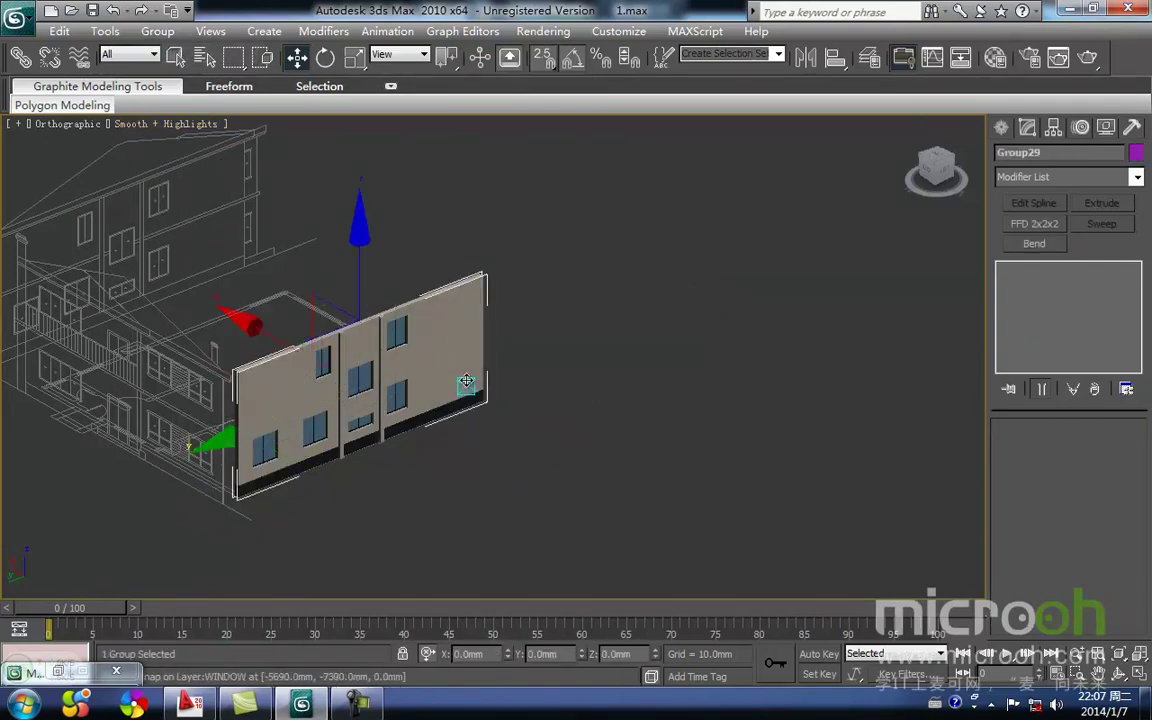
Create a layer named 西立面模型 containing the grouped facade
left_click(869, 58)
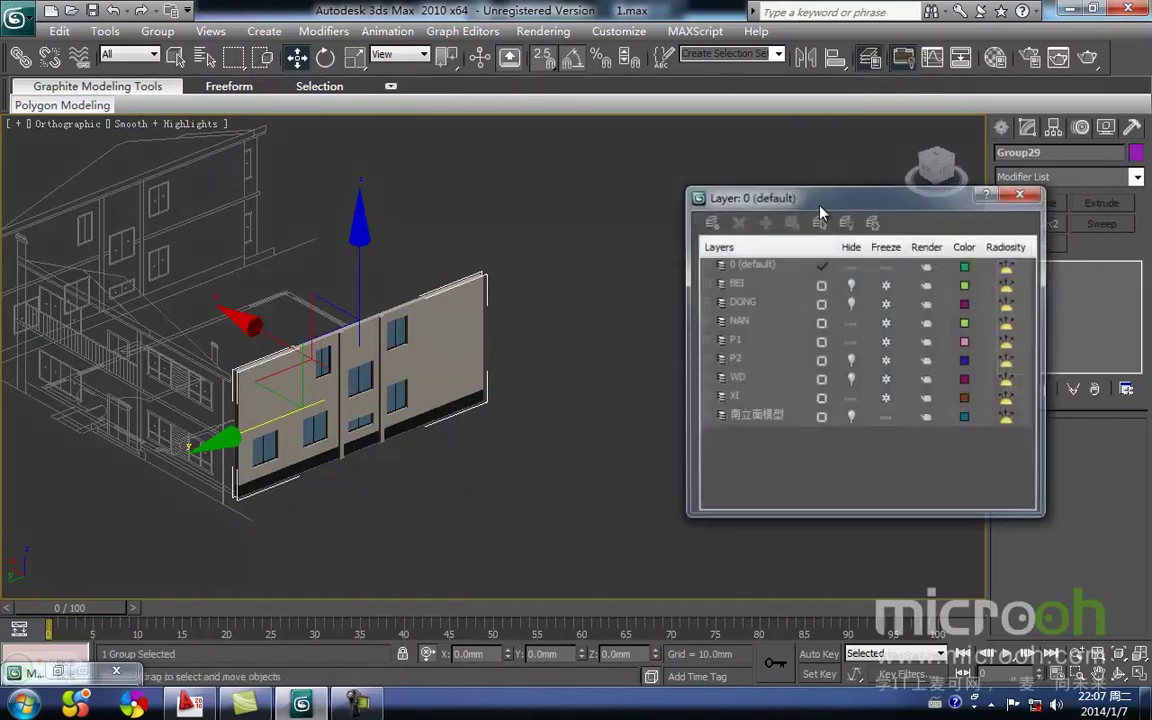
left_click(710, 221)
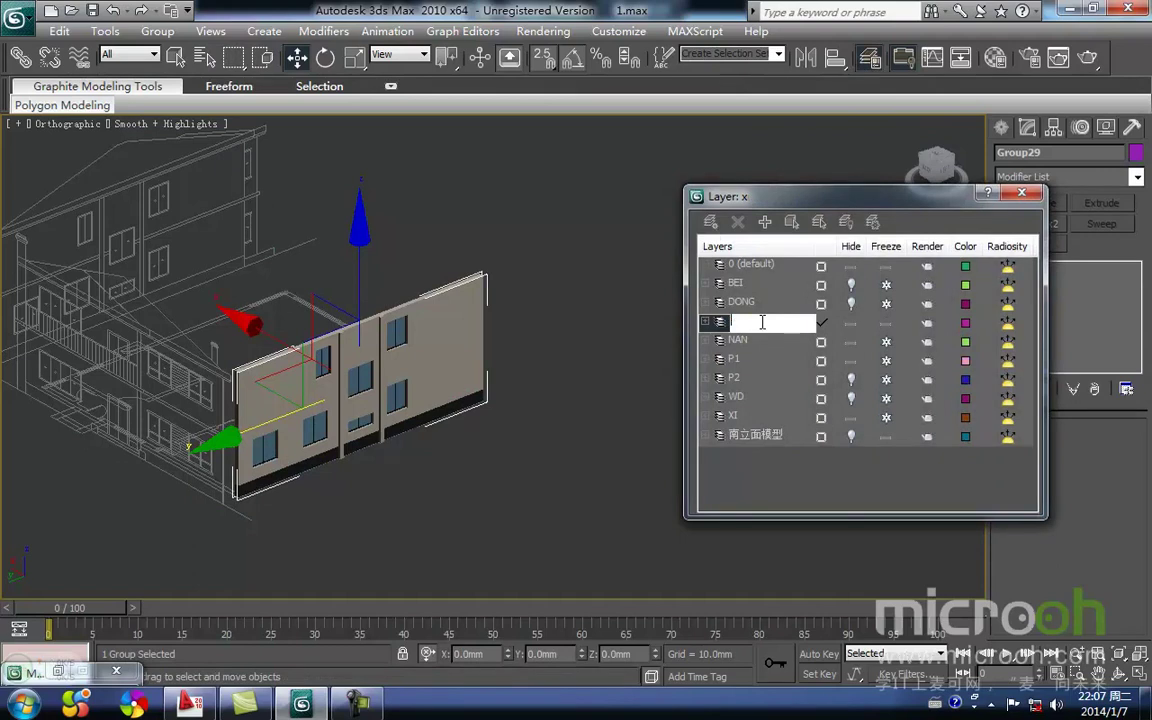
type("xilimi")
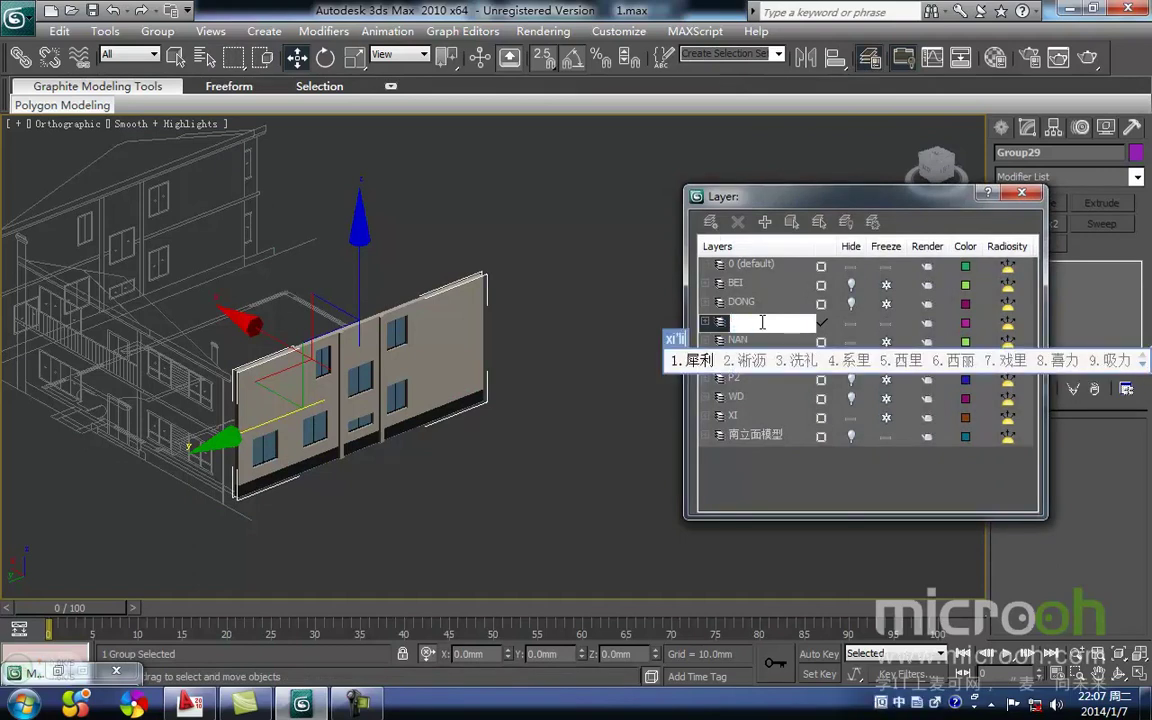
type("an")
key("space")
type("moxing")
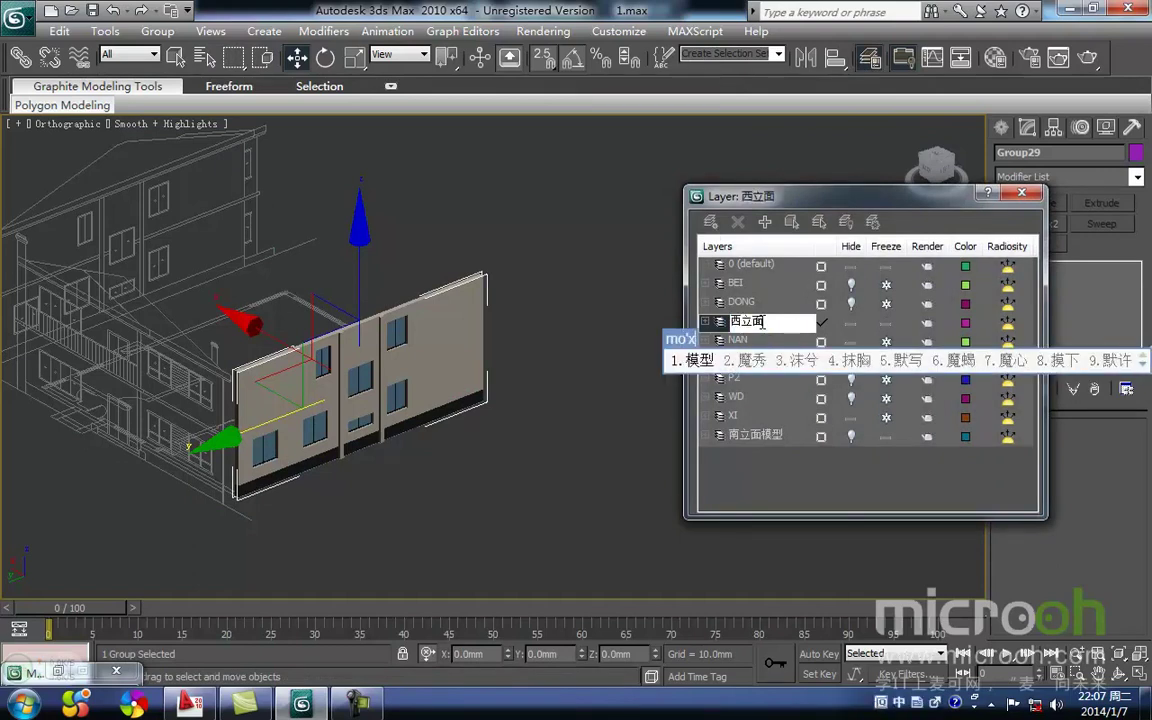
key("space")
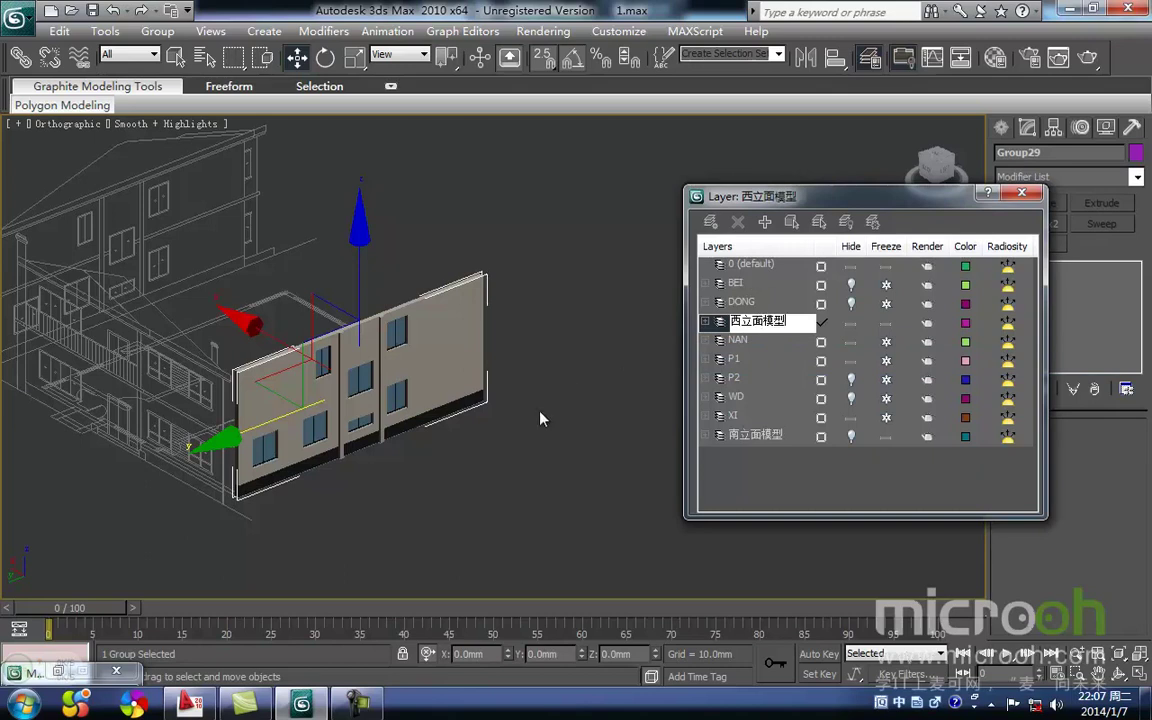
key("Return")
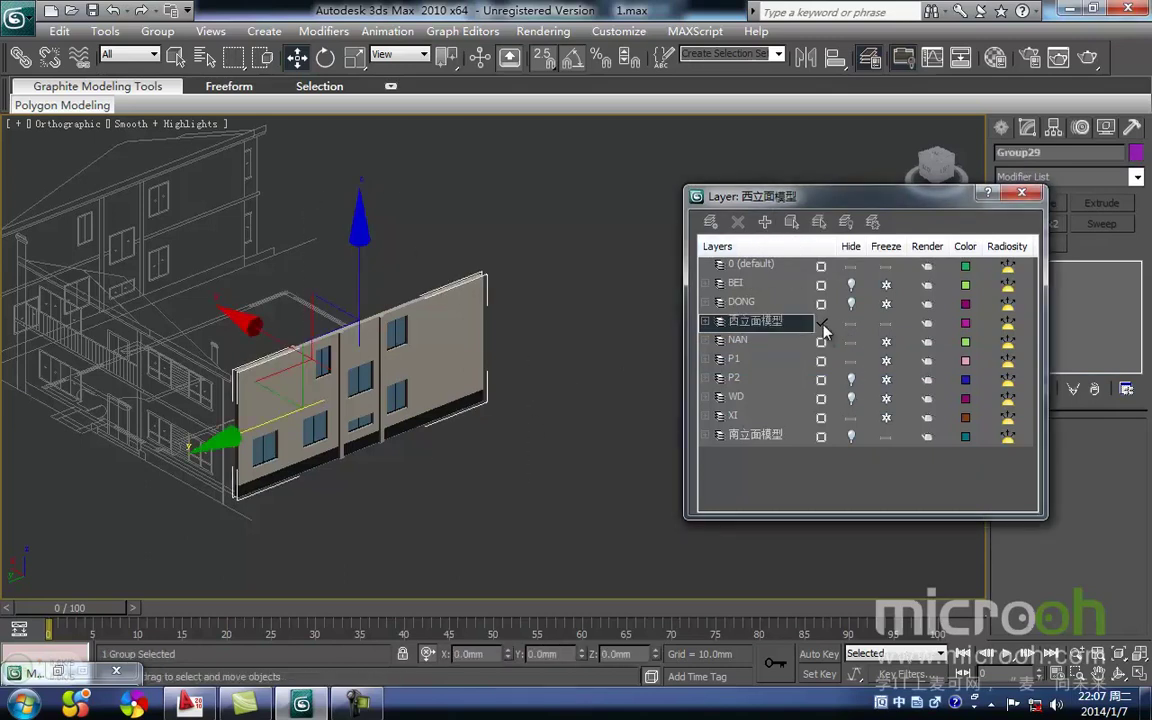
Hide the 西立面模型 layer, make layer 0 (default) current and show the plan in the top view
left_click(851, 323)
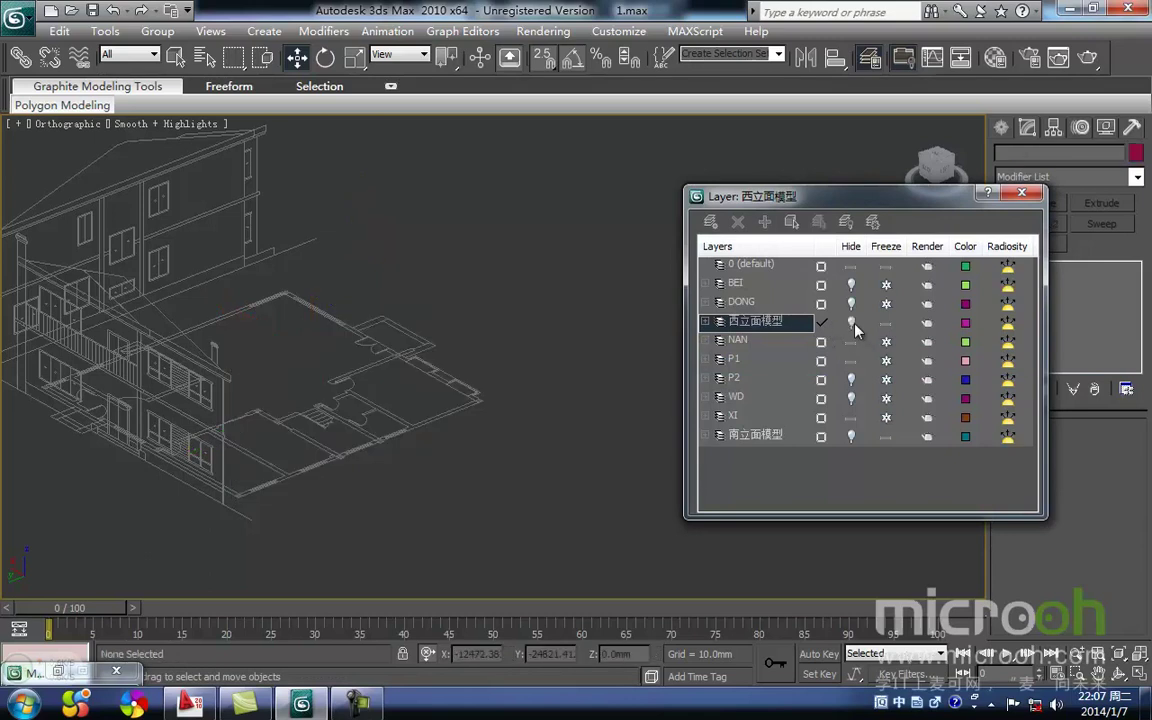
left_click(821, 268)
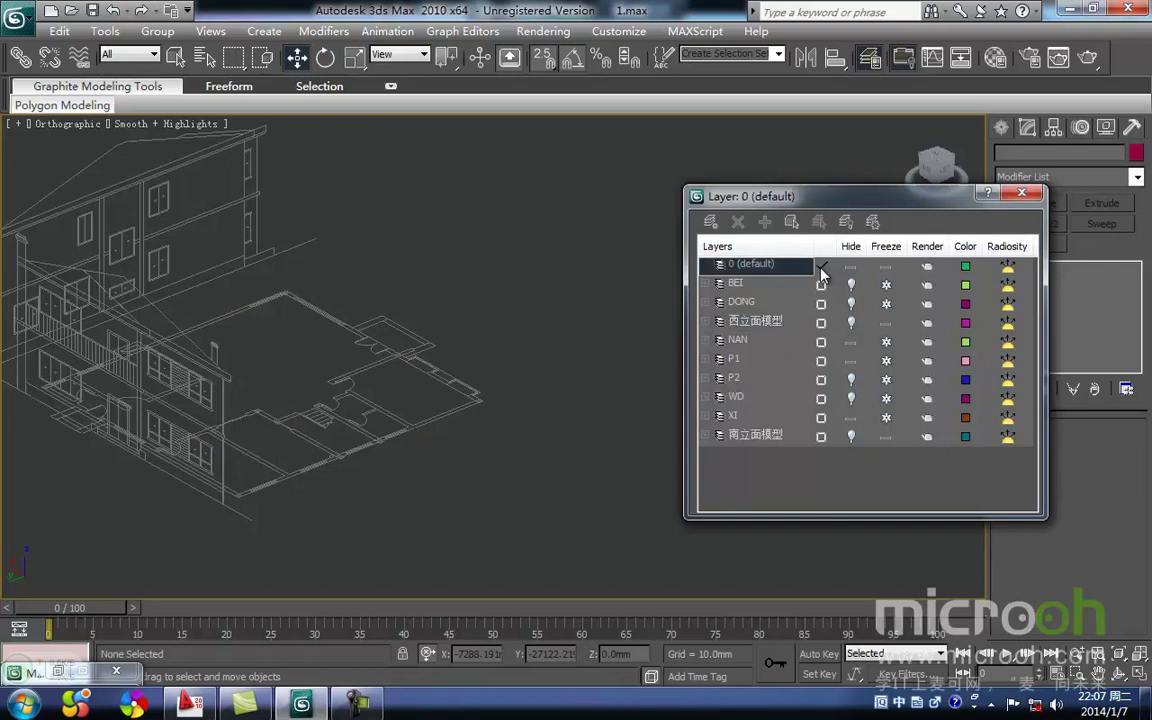
scroll(368, 477, "down", 5)
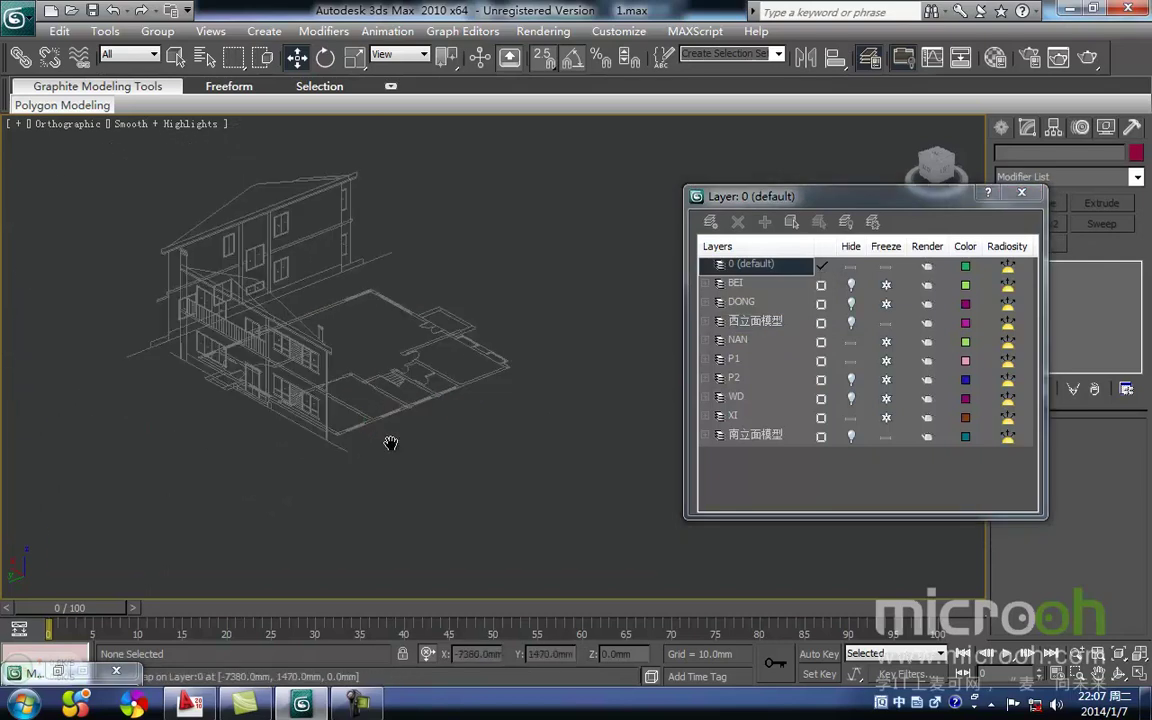
key("t")
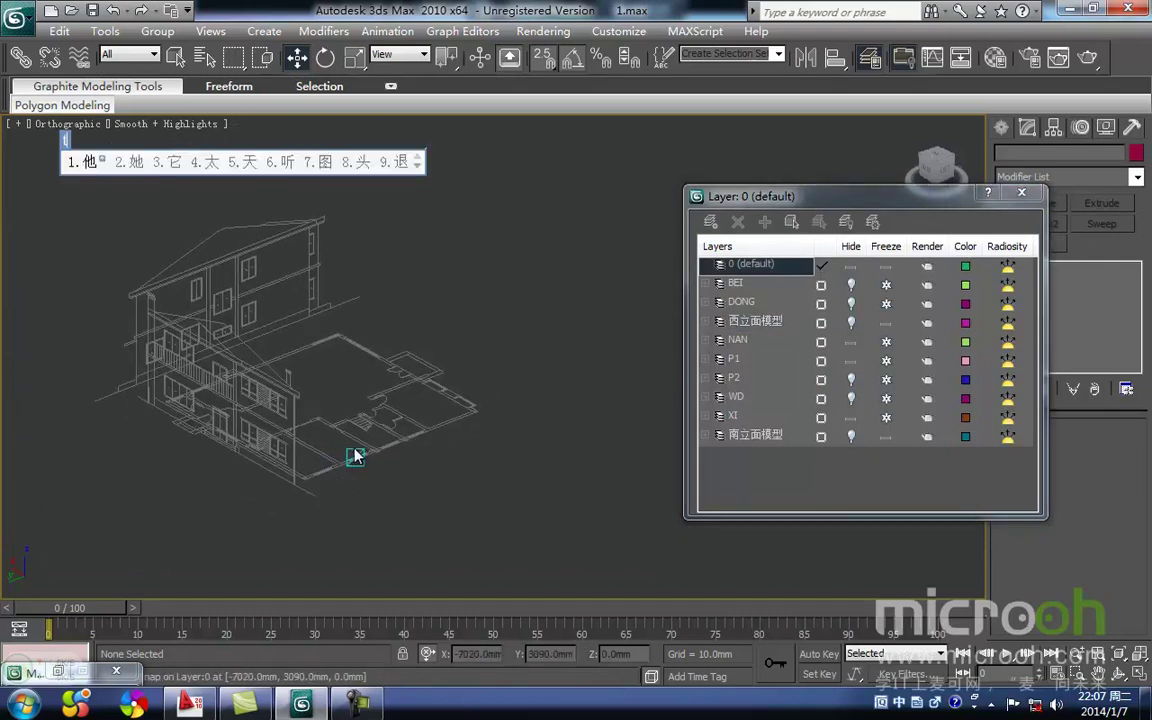
key("Return")
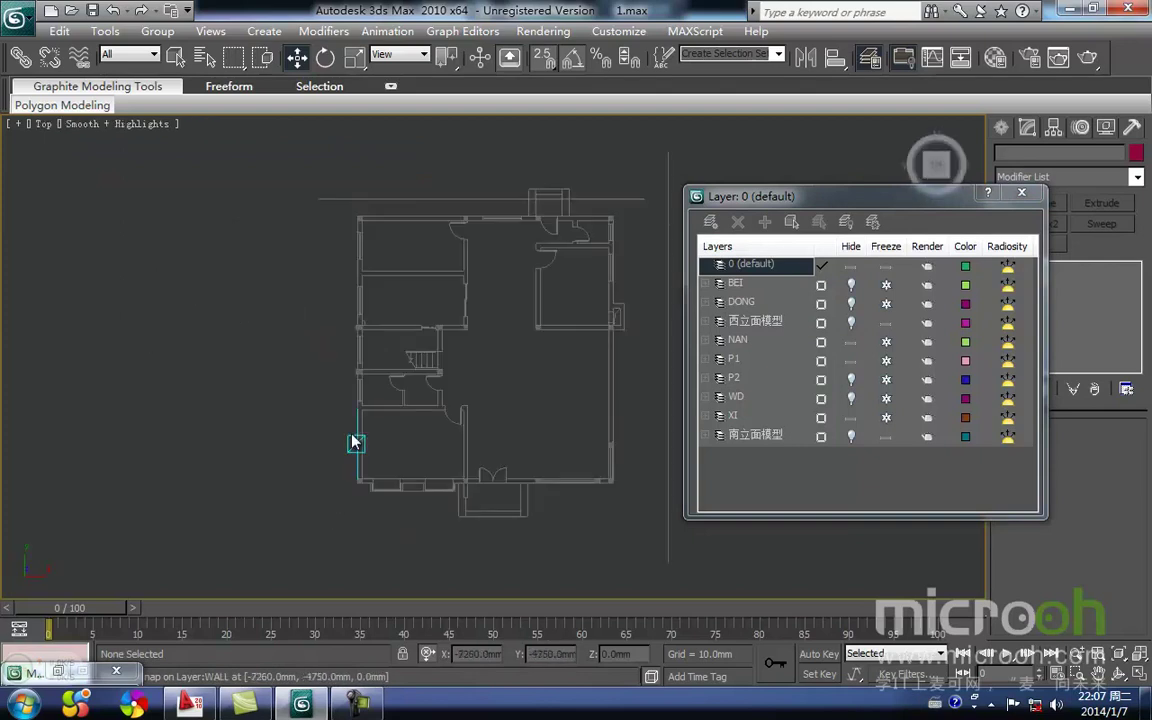
Unhide the DONG and BEI layers, hide the NAN and XI layers, and close the layer manager
middle_click_drag(573, 363, 440, 342)
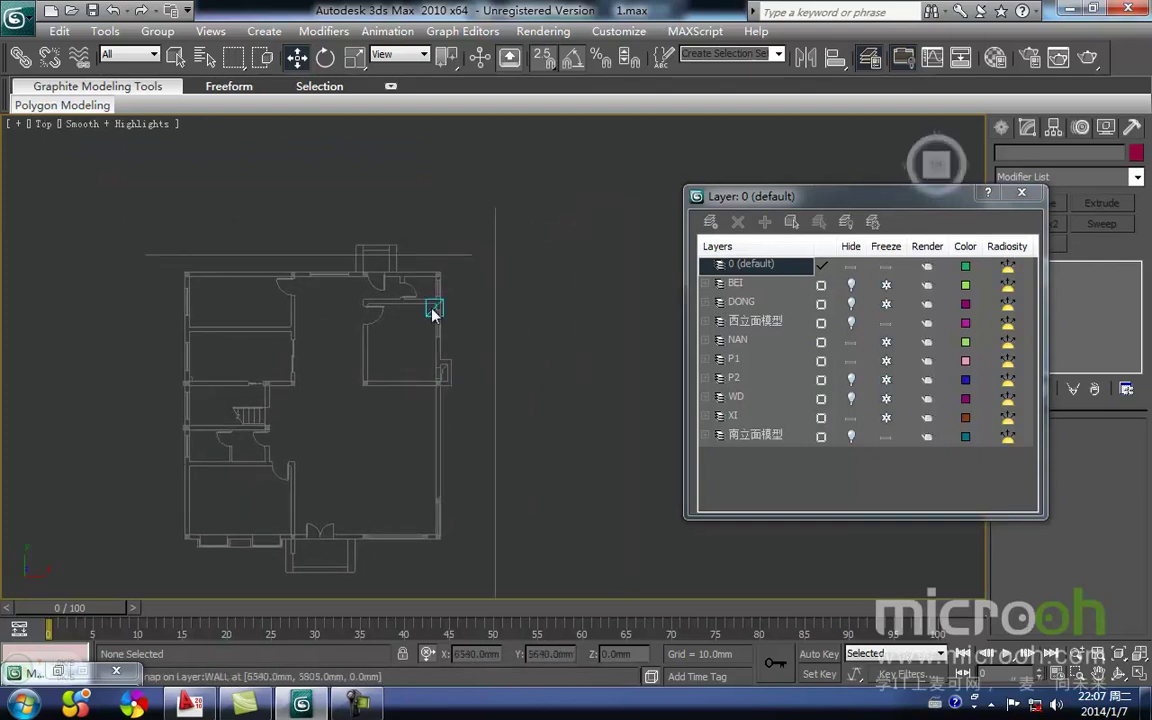
middle_click_drag(542, 360, 534, 304)
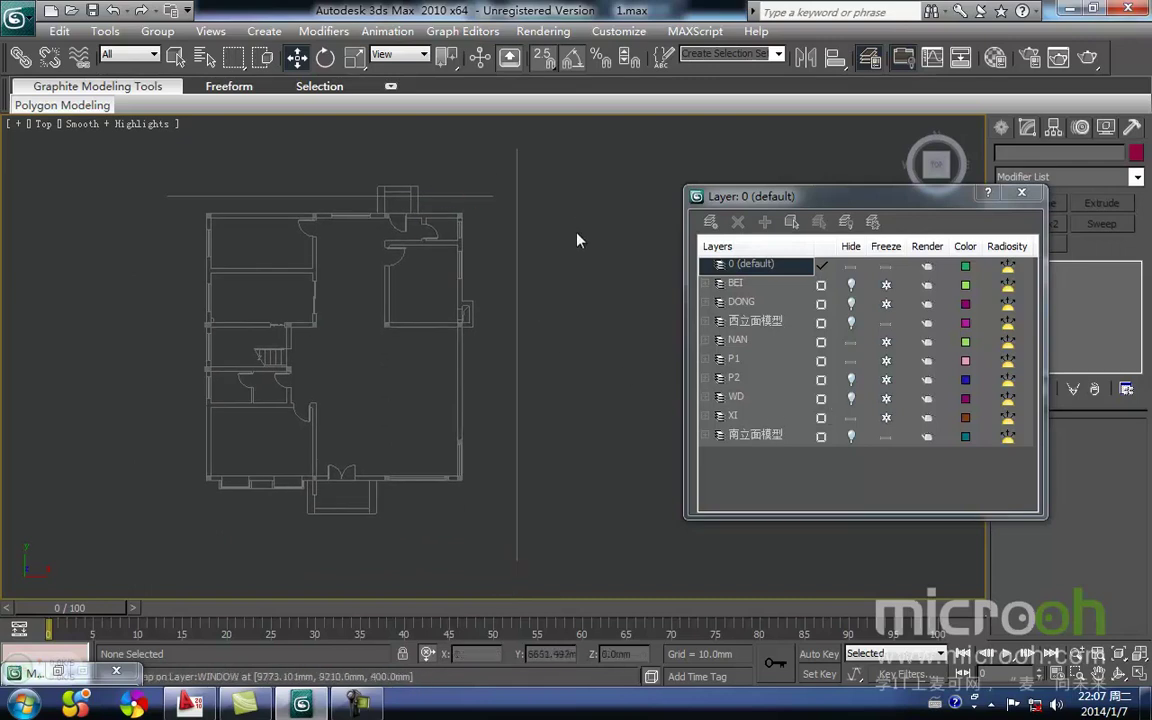
middle_click_drag(517, 406, 522, 400)
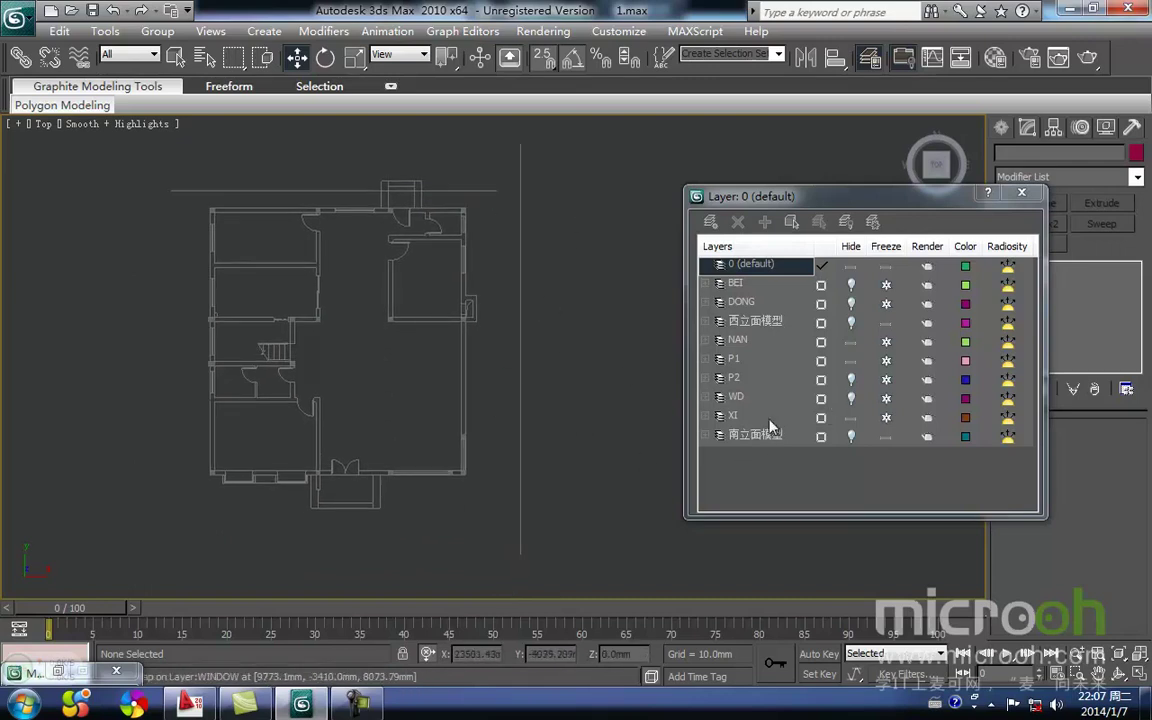
left_click(852, 304)
middle_click_drag(436, 255, 414, 265)
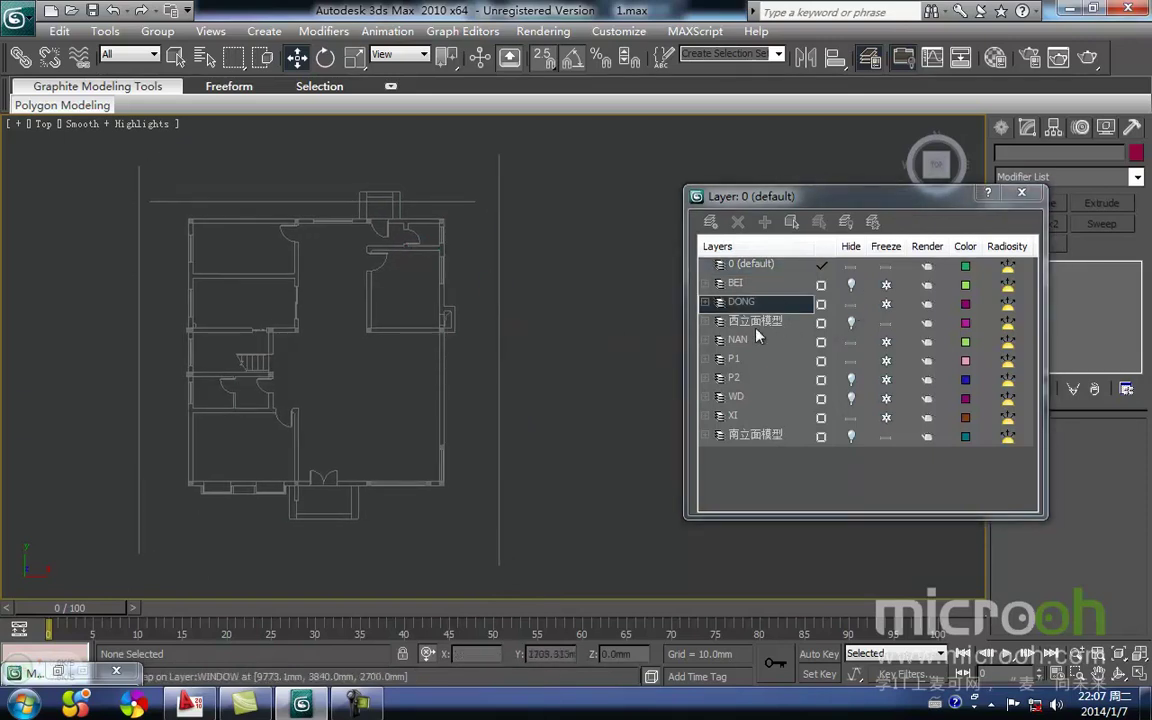
left_click(851, 285)
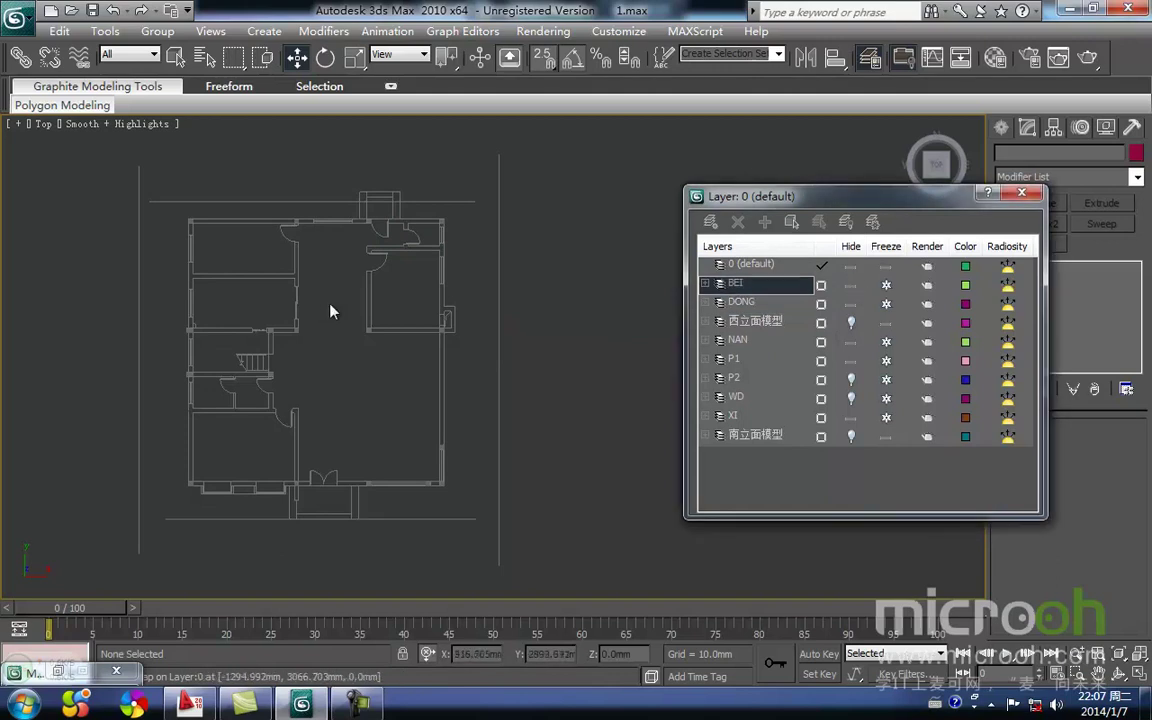
middle_click_drag(324, 311, 306, 308)
left_click(851, 342)
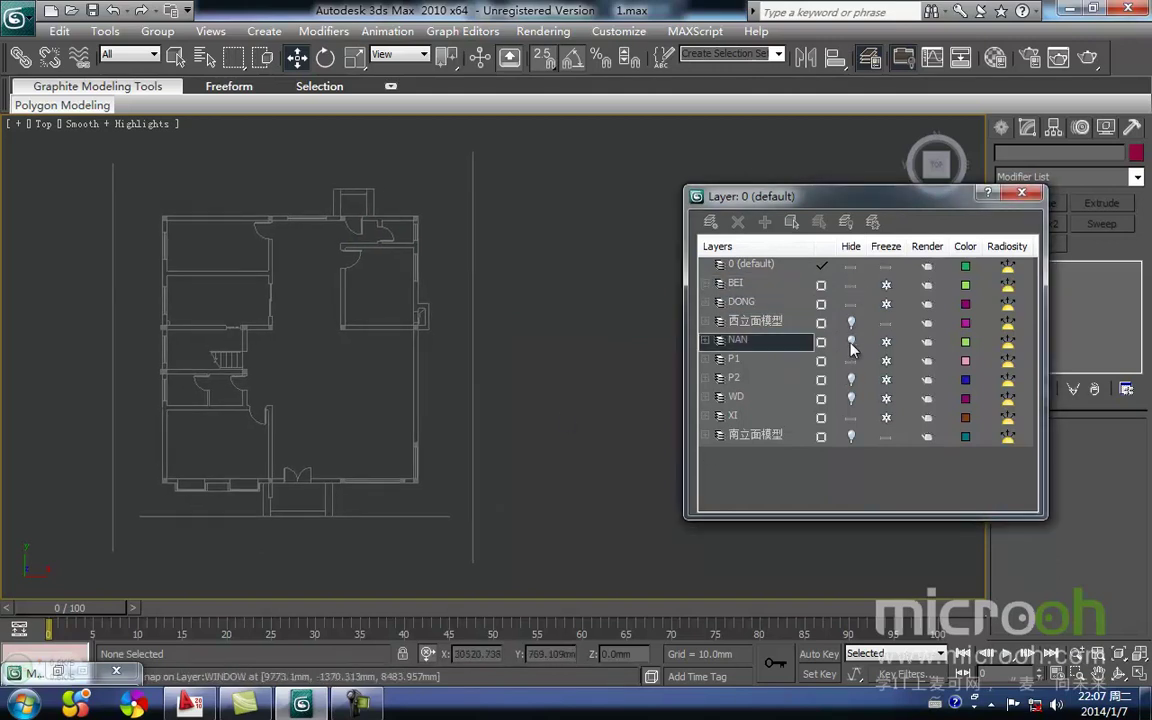
left_click(851, 417)
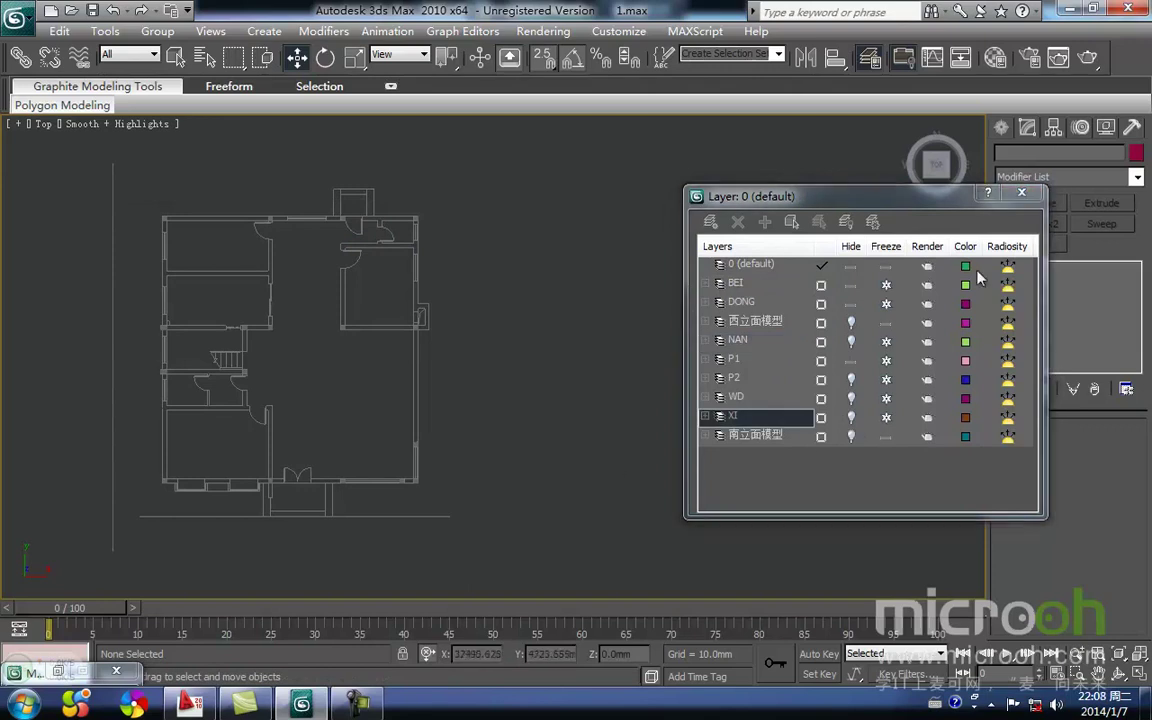
left_click(1021, 193)
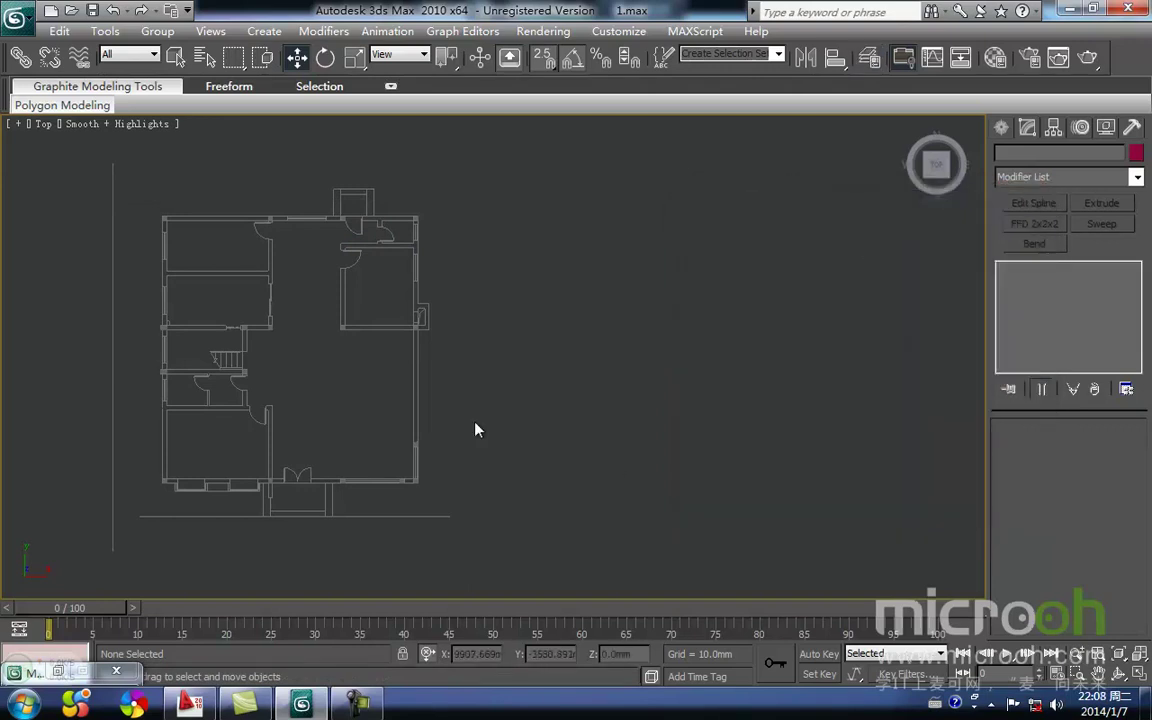
middle_click_drag(475, 430, 699, 404)
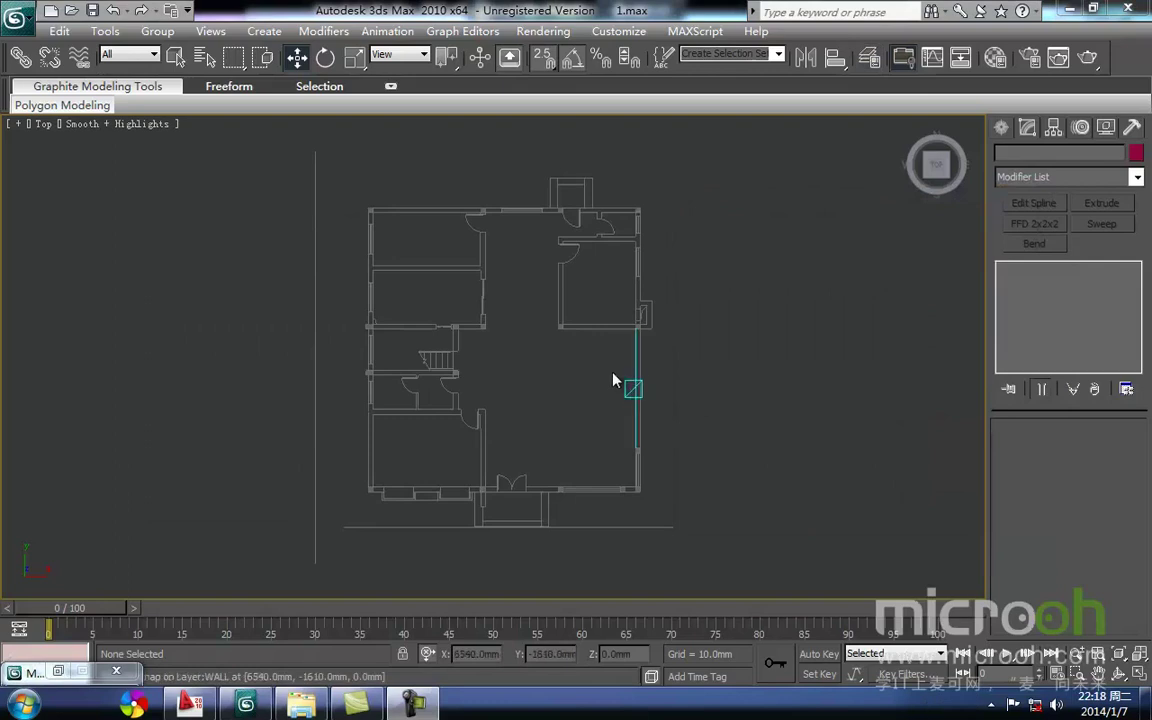
Display the villa's north elevation drawing in the back view
middle_click_drag(514, 391, 564, 411)
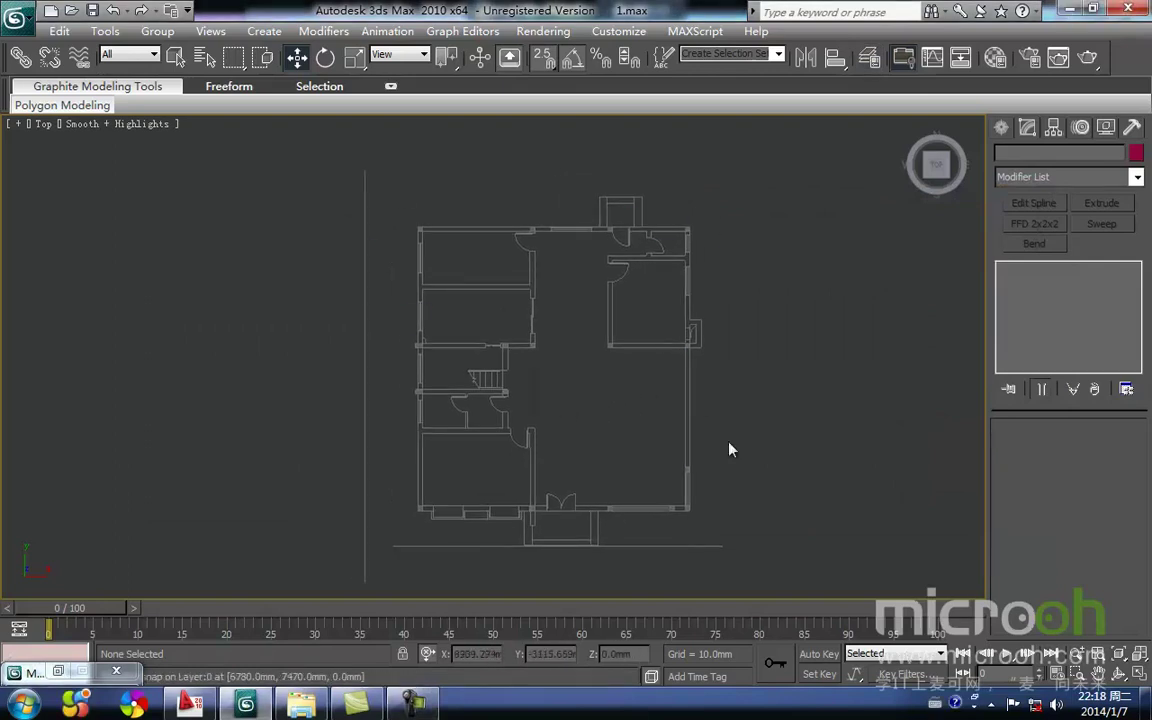
scroll(597, 495, "down", 3)
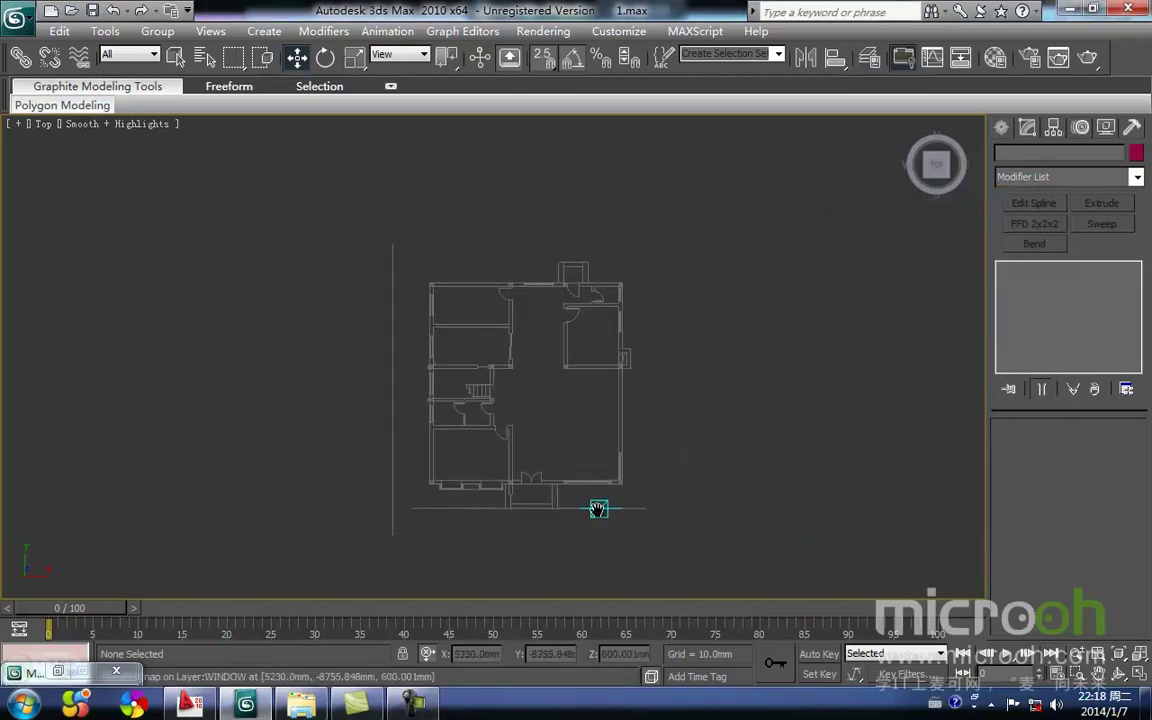
middle_click_drag(525, 245, 553, 237)
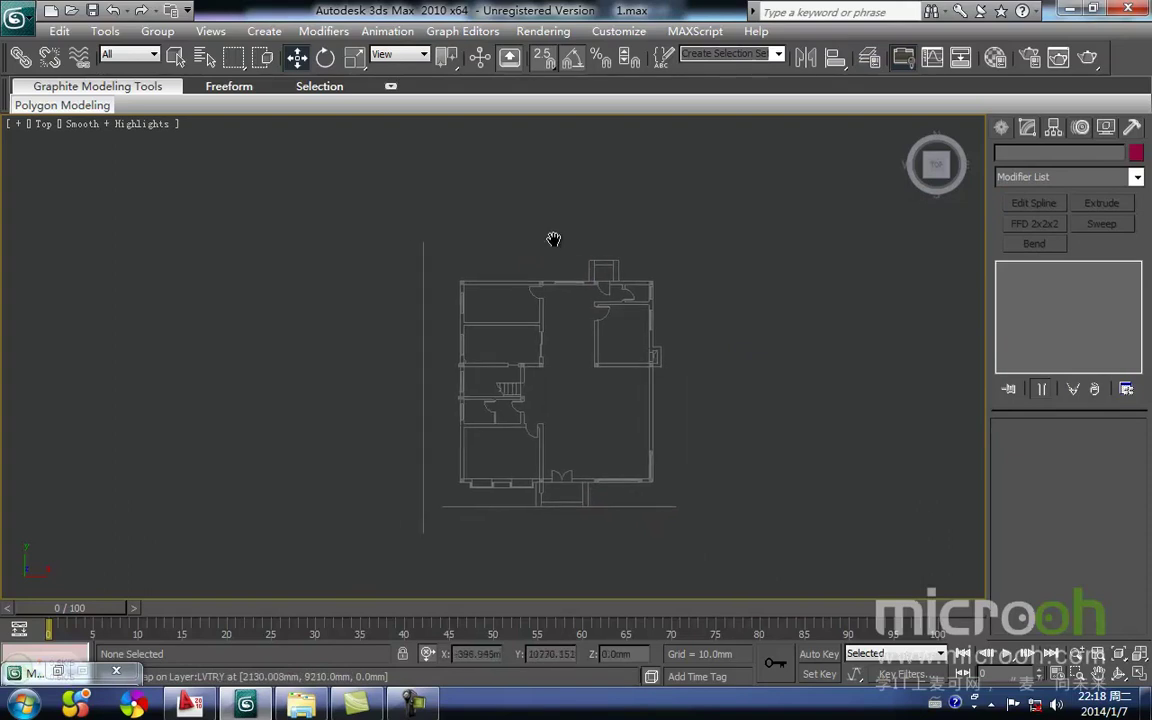
middle_click_drag(540, 296, 537, 302)
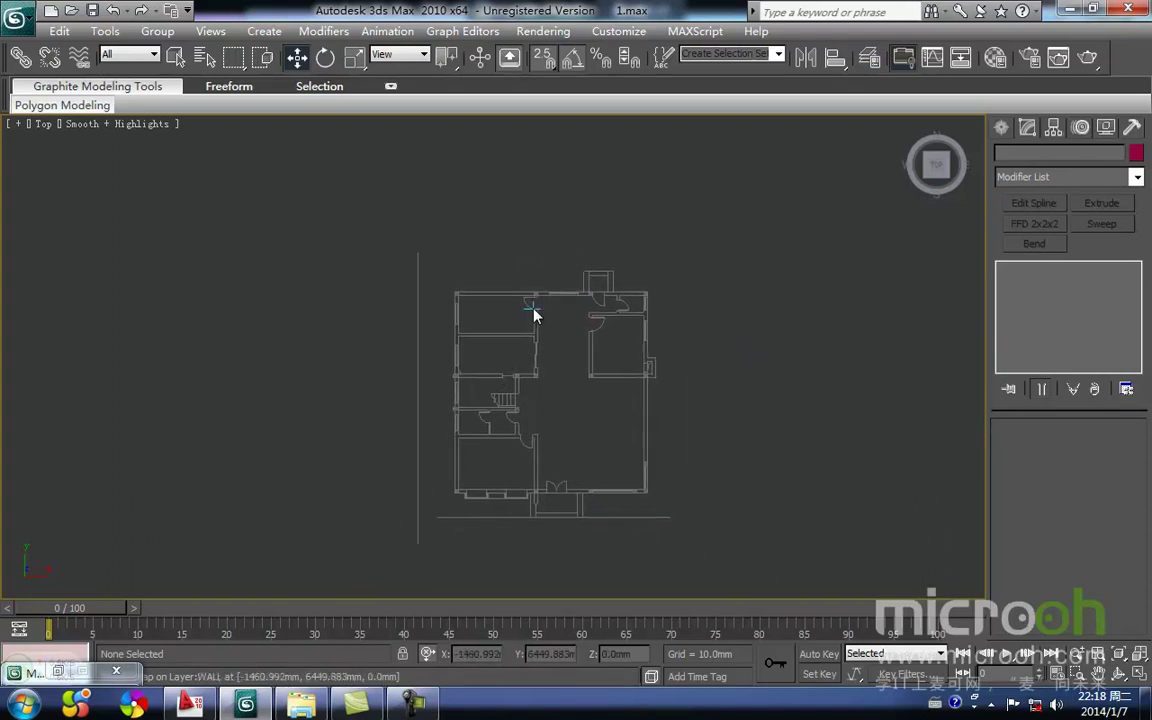
key("v")
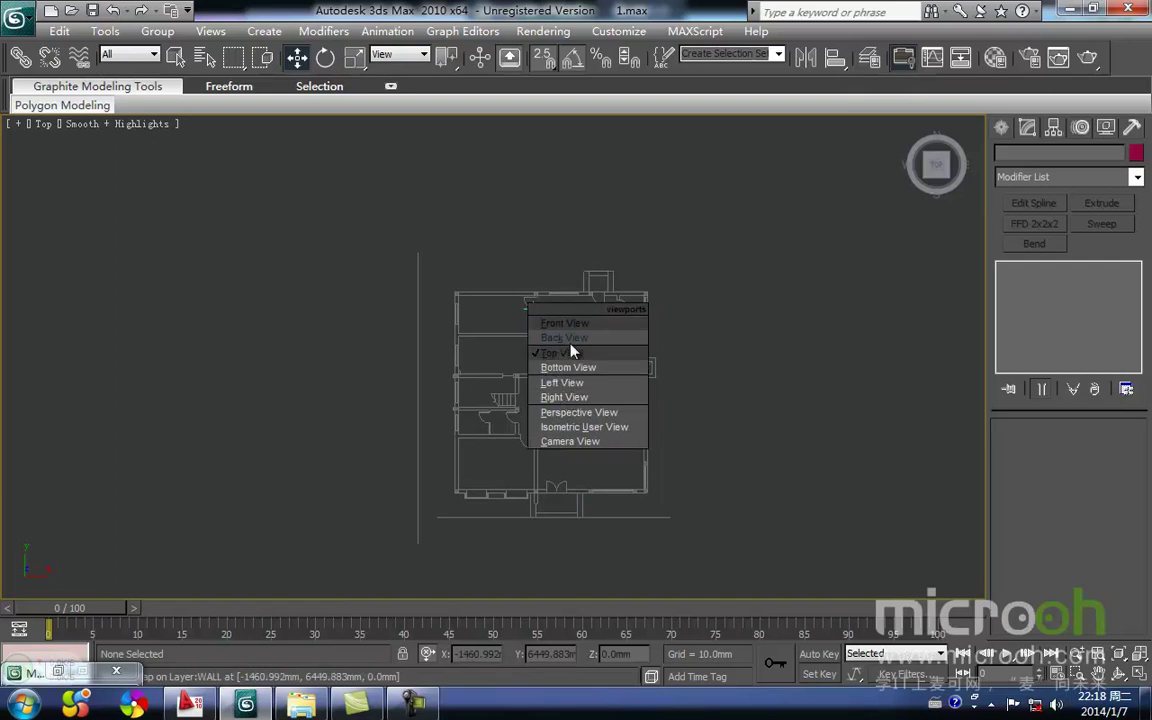
left_click(572, 340)
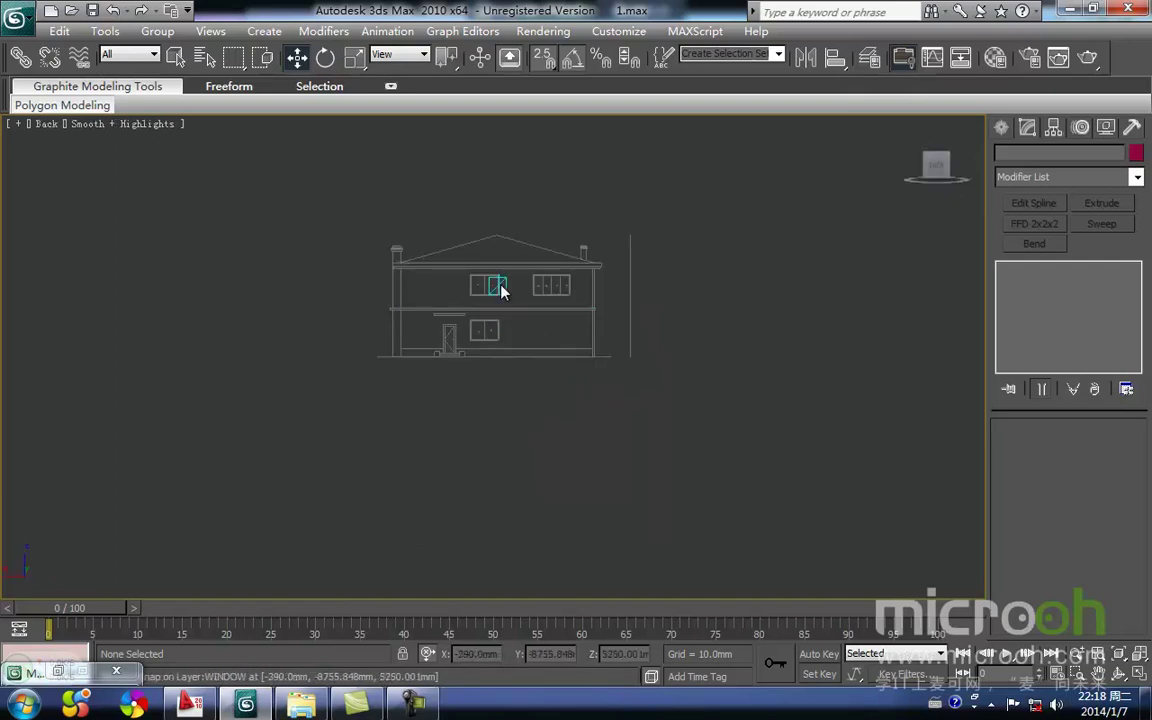
middle_click_drag(501, 292, 513, 364)
scroll(513, 364, "up", 3)
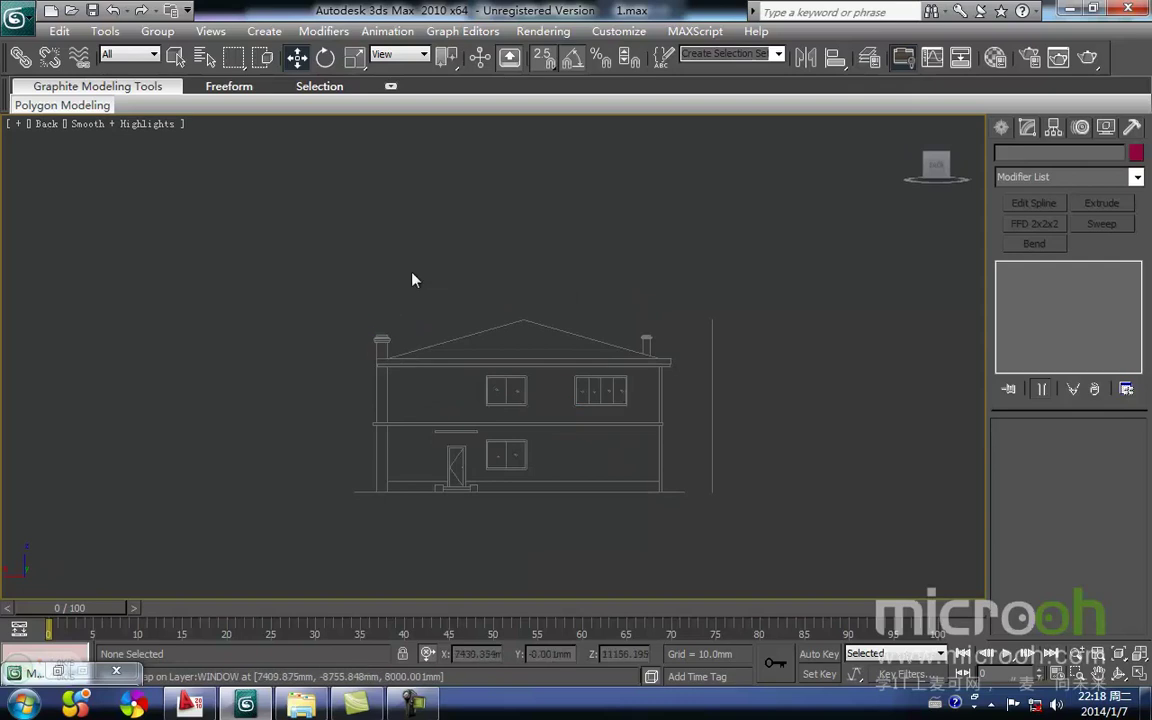
Assign the keyboard shortcut B to the Back View command in the user interface customization
left_click(619, 31)
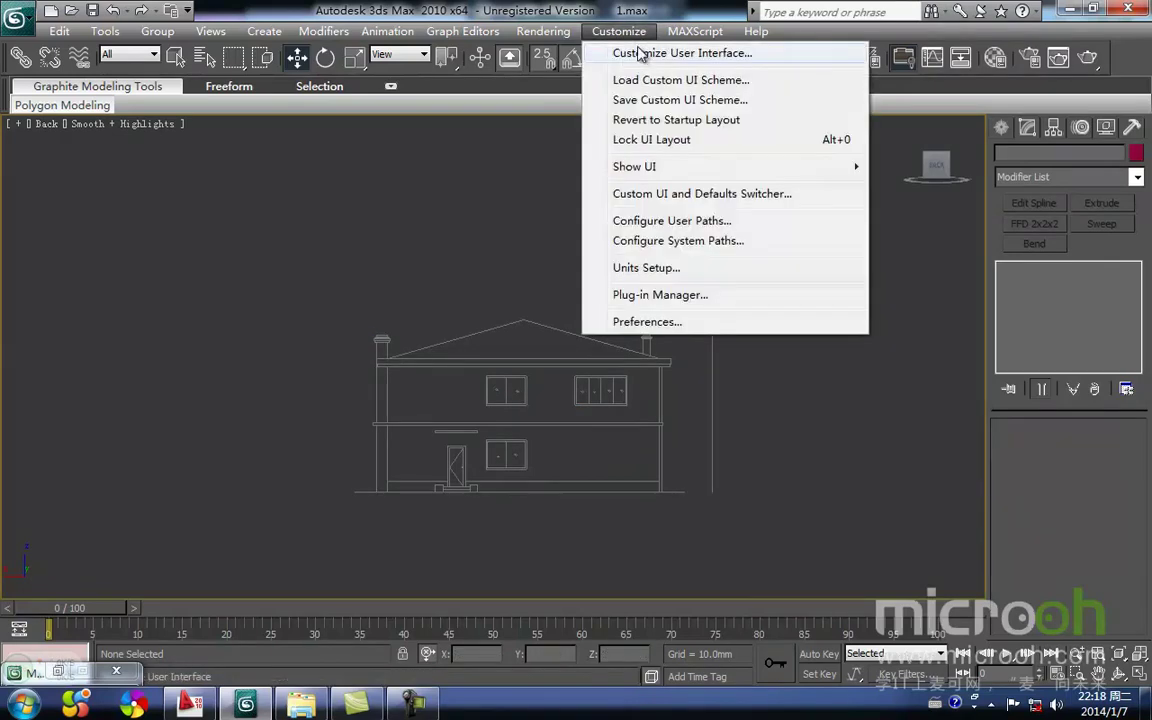
left_click(639, 55)
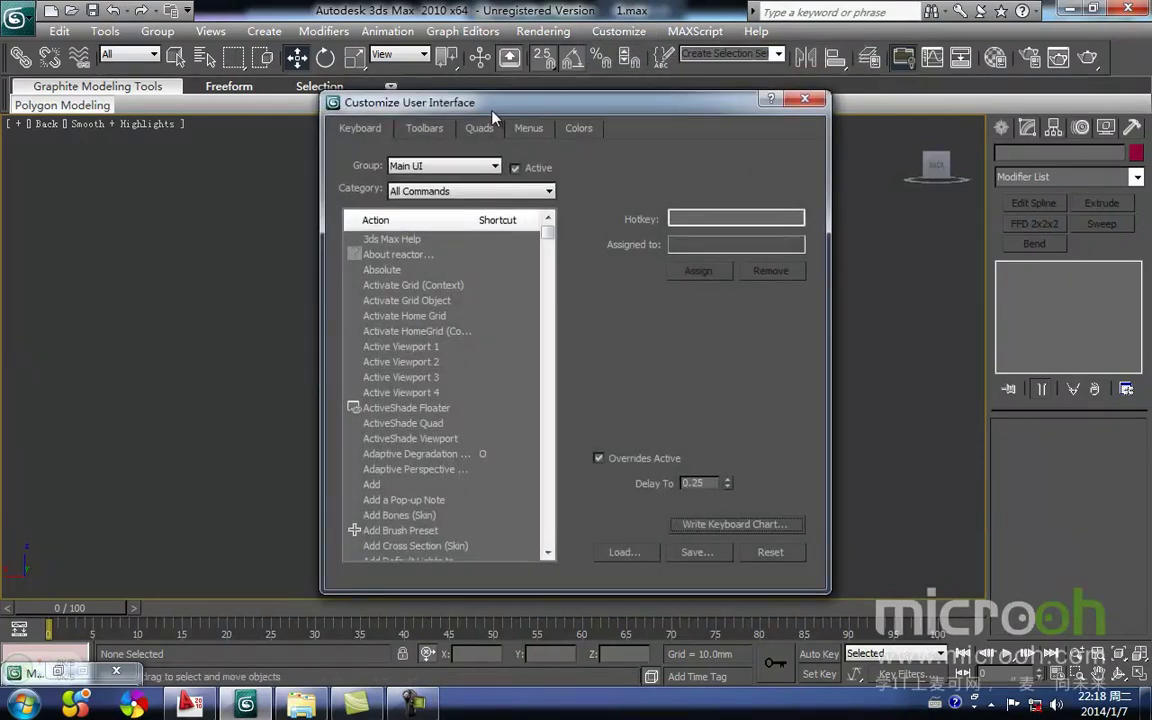
left_click_drag(492, 110, 460, 126)
left_click(394, 305)
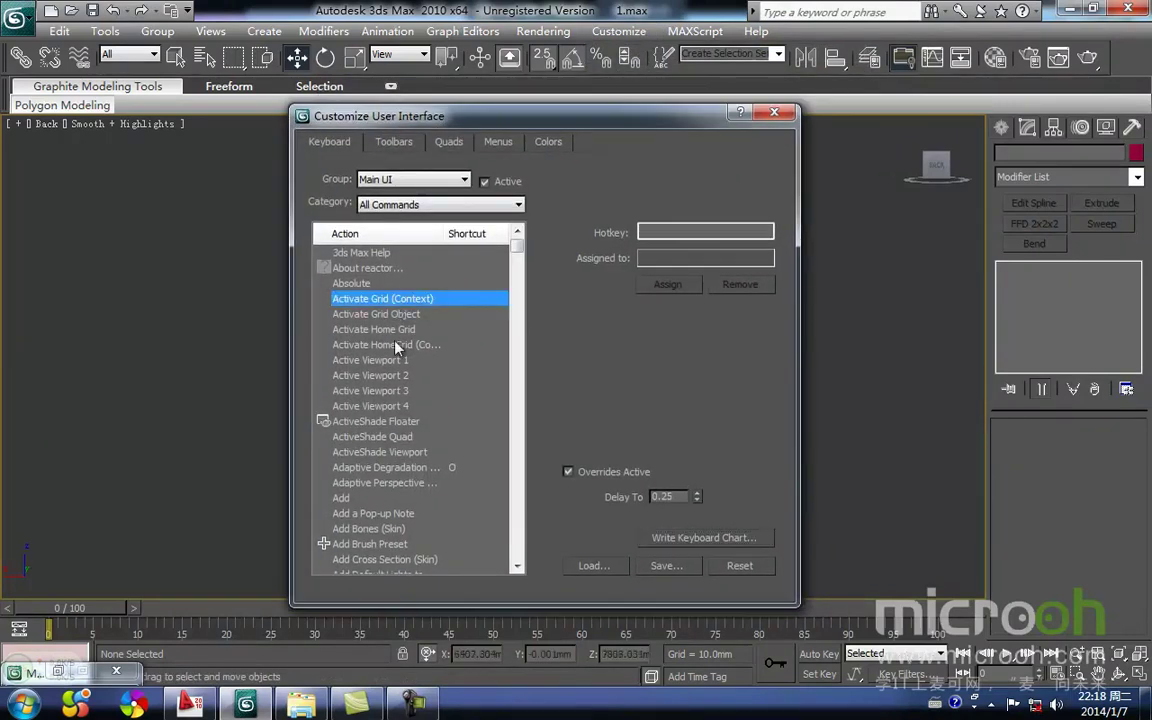
key("b")
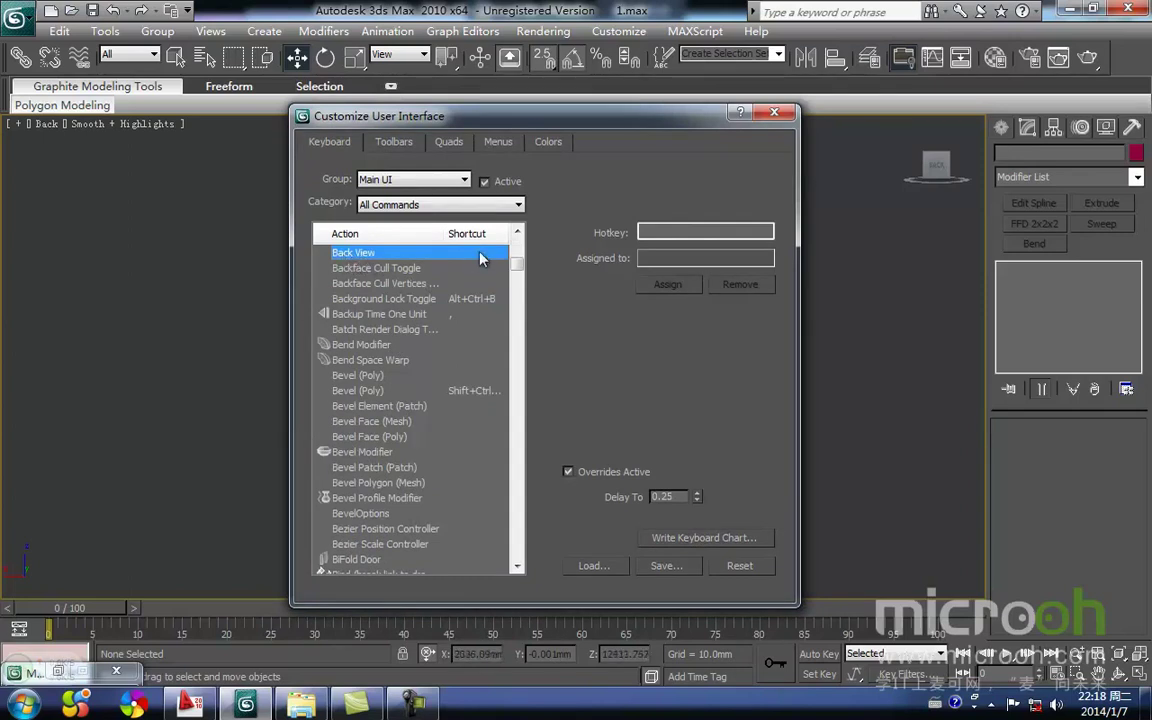
left_click(659, 231)
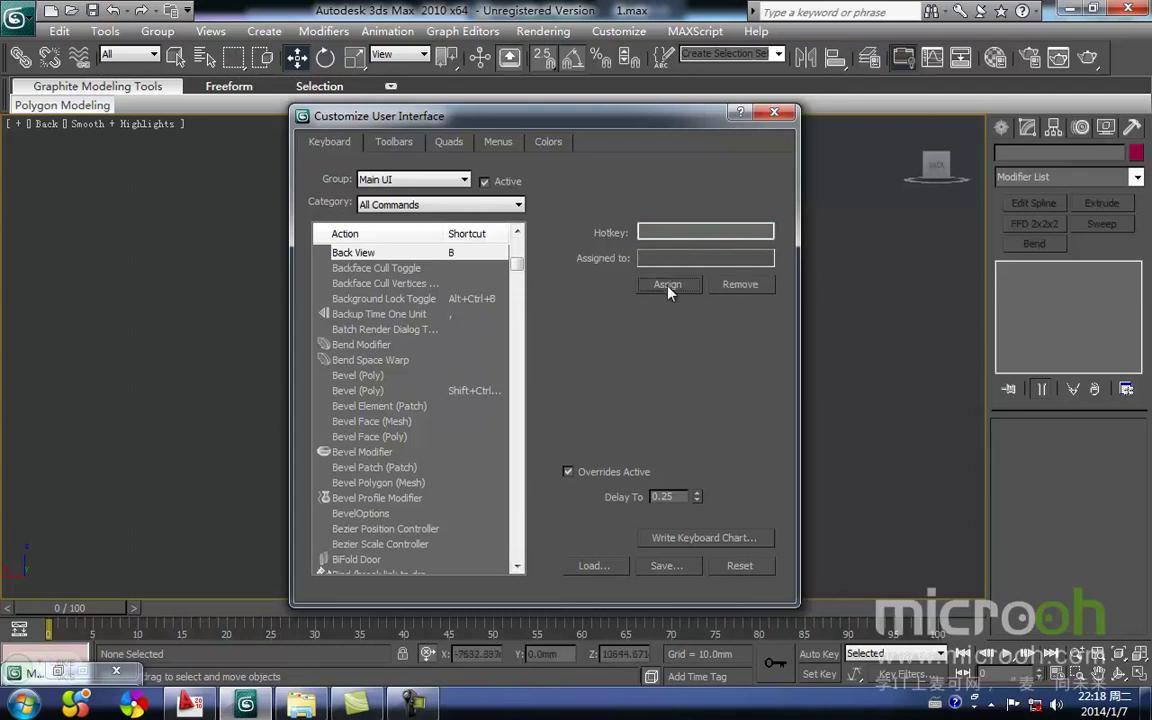
Find the Right View command among the keyboard shortcuts, assign its hotkey and close the customization dialog
left_click(417, 347)
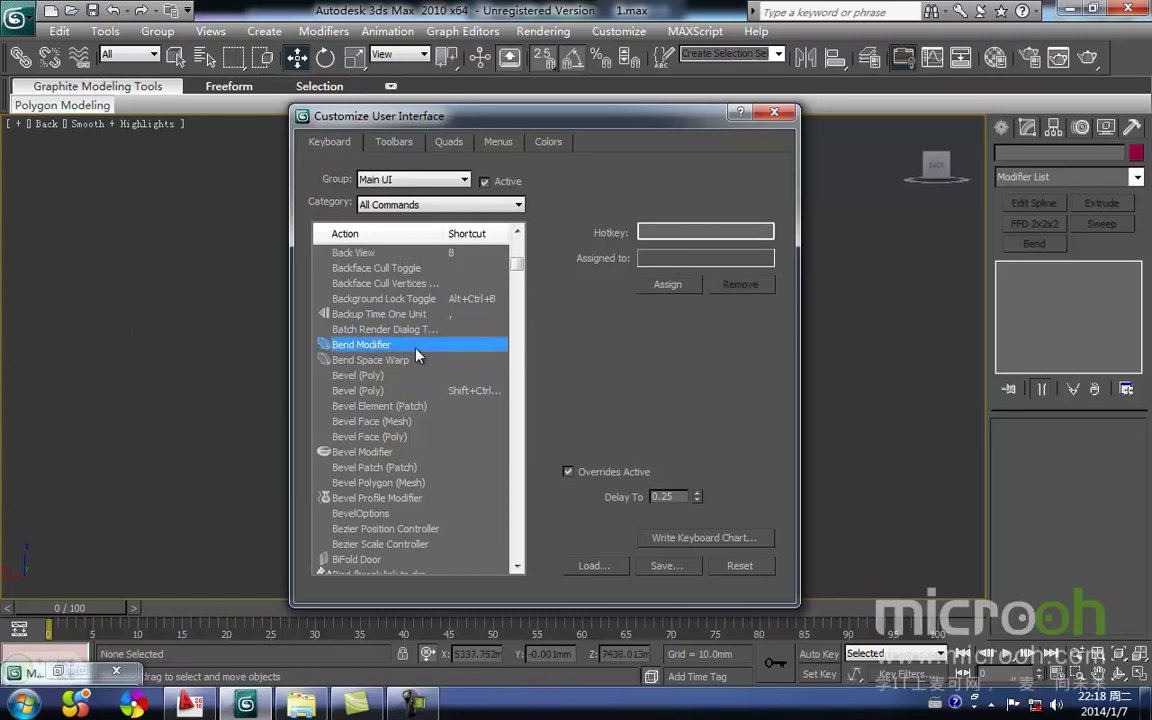
key("r")
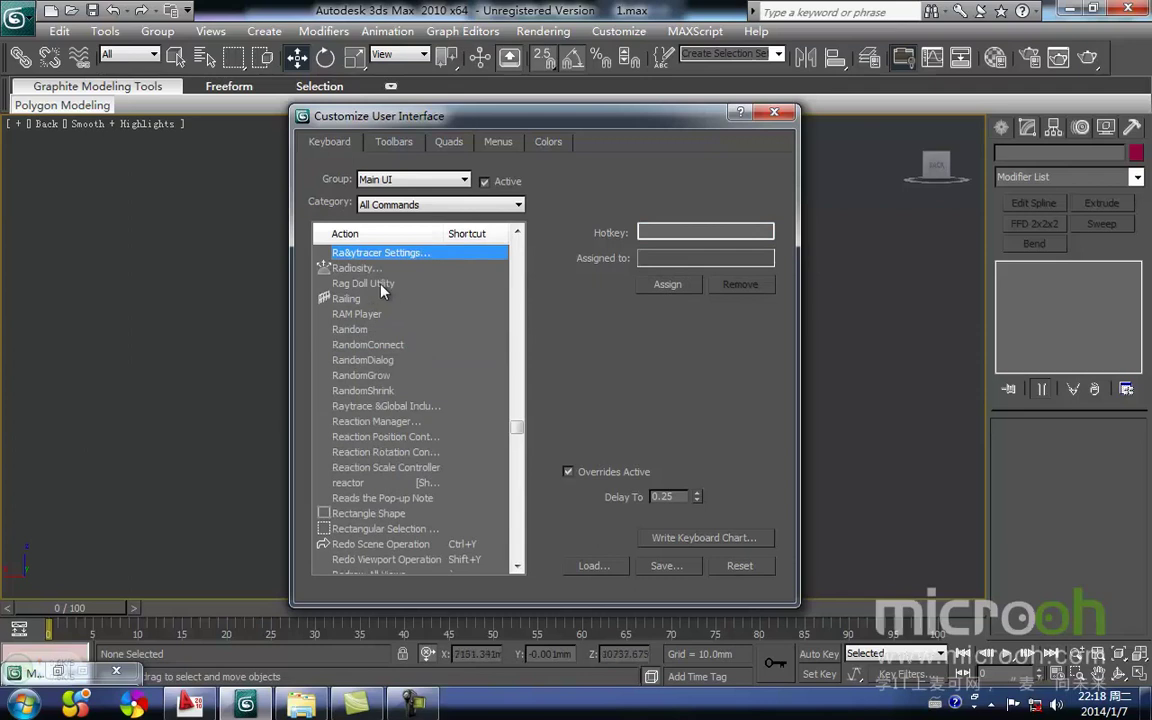
scroll(377, 445, "down", 4)
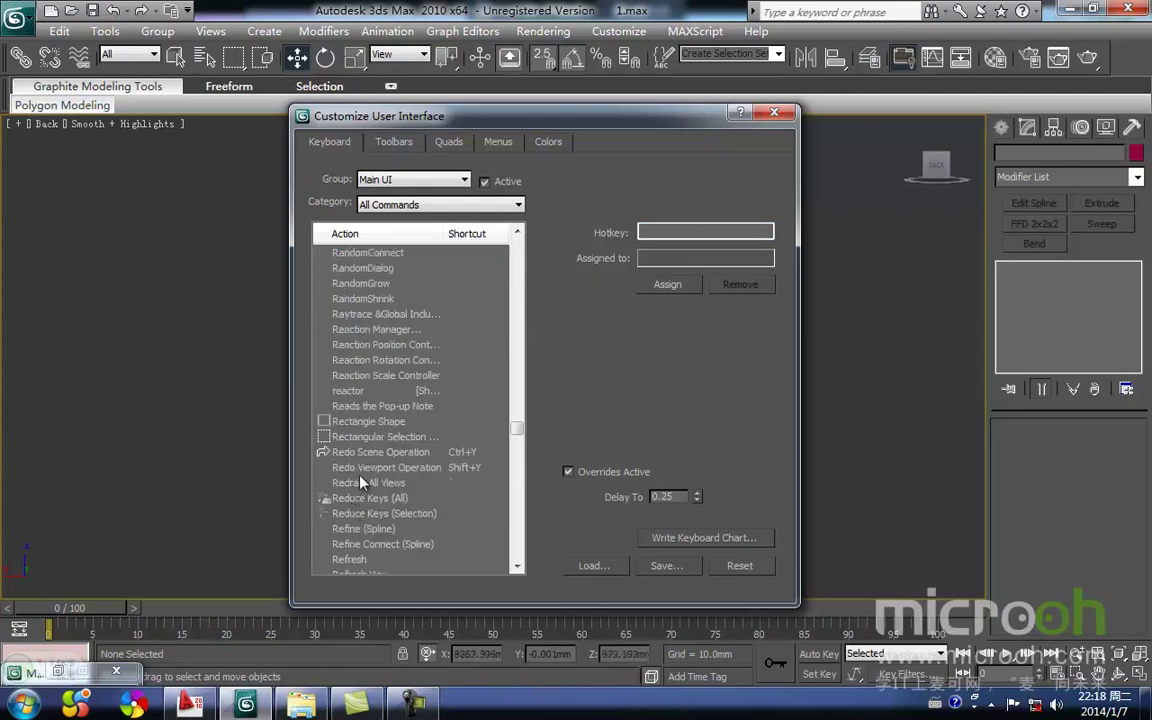
scroll(356, 535, "down", 10)
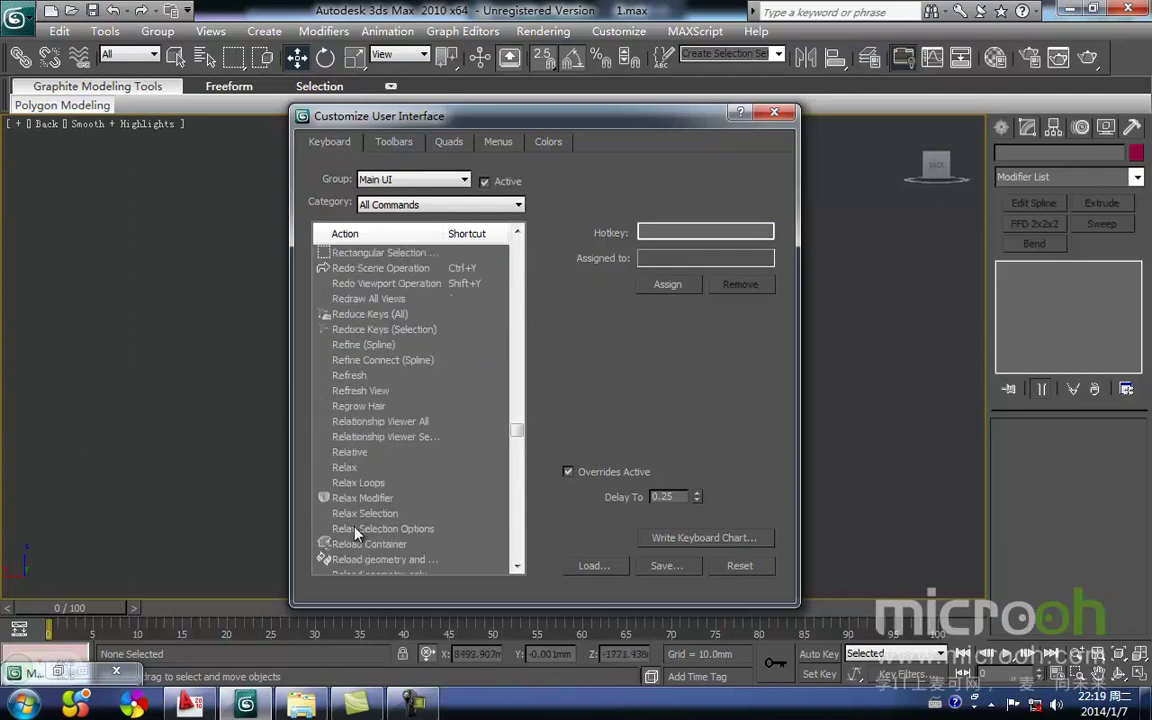
scroll(356, 535, "down", 12)
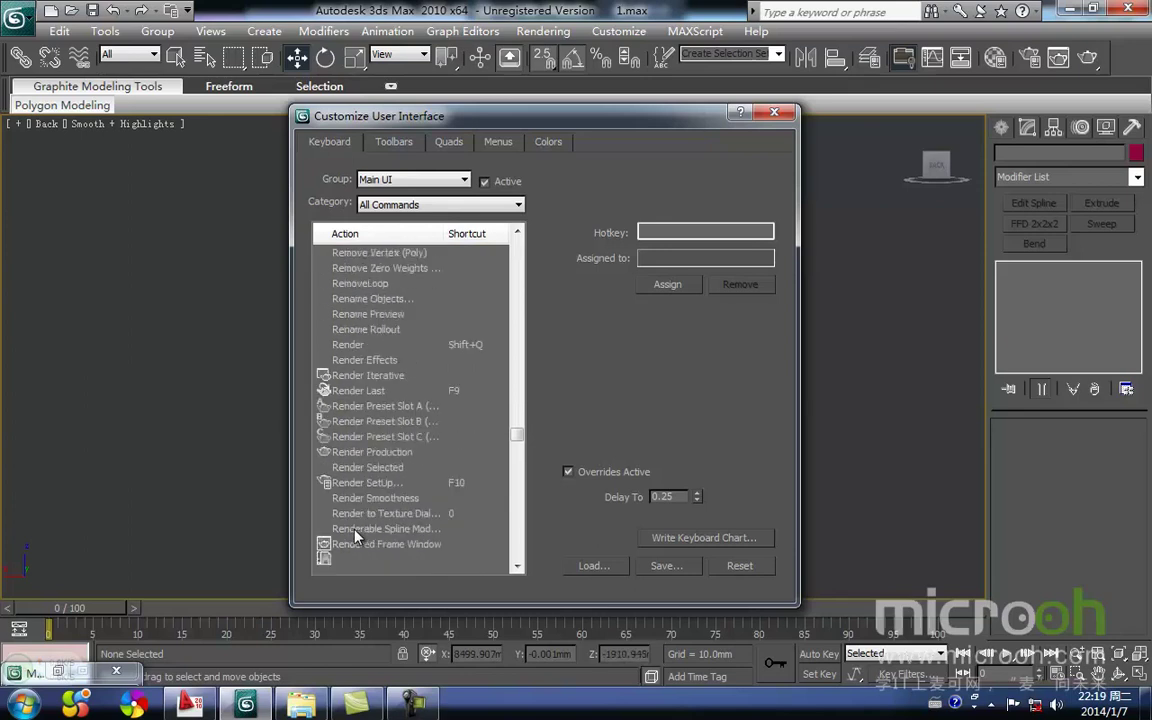
scroll(352, 540, "down", 5)
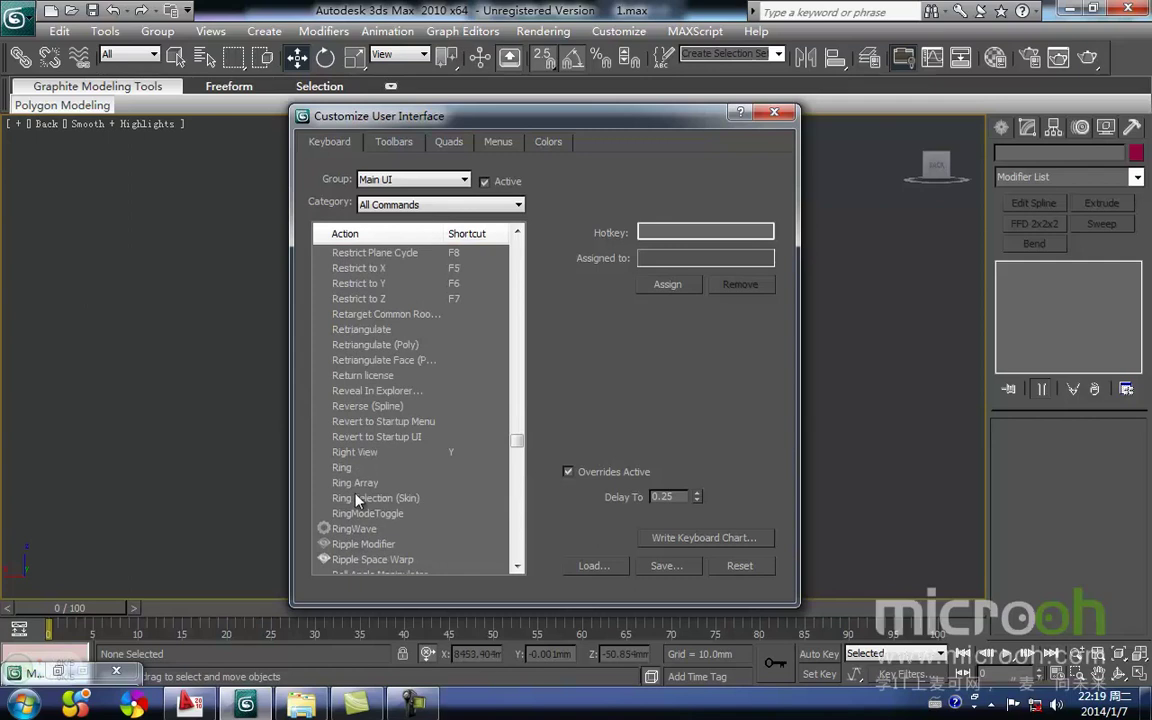
left_click(355, 455)
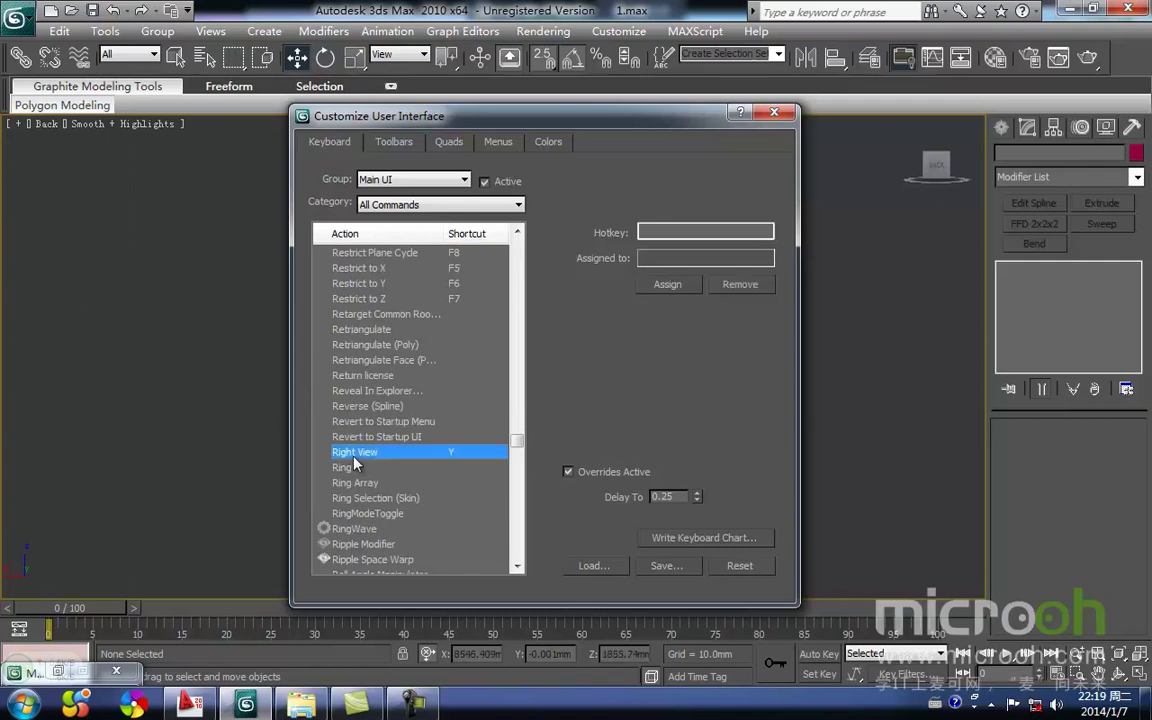
left_click(670, 232)
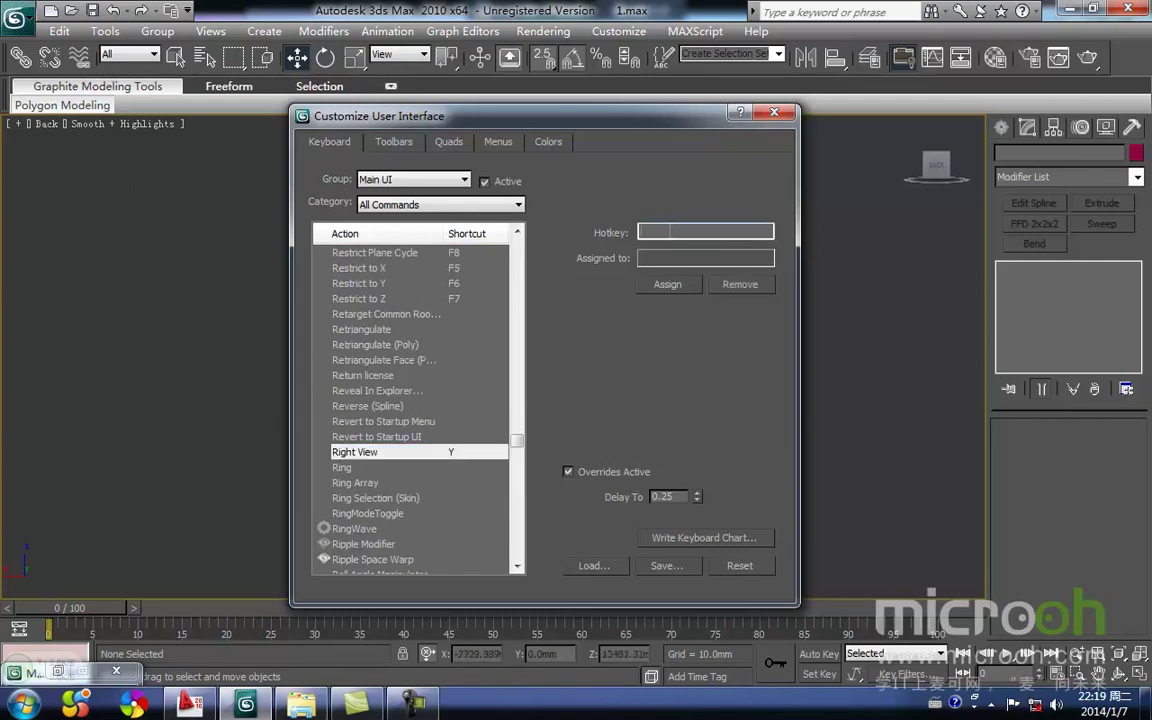
left_click(670, 287)
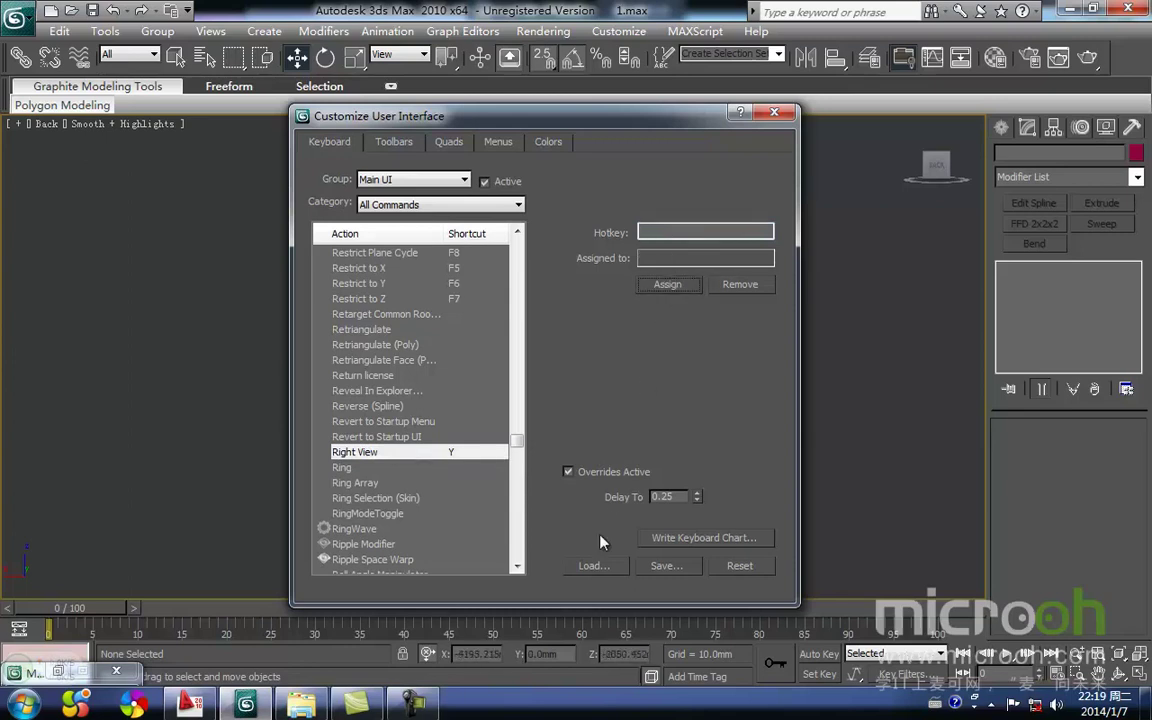
left_click(774, 112)
Switch to the right view and examine the lower part of the east elevation
middle_click_drag(534, 362, 525, 254)
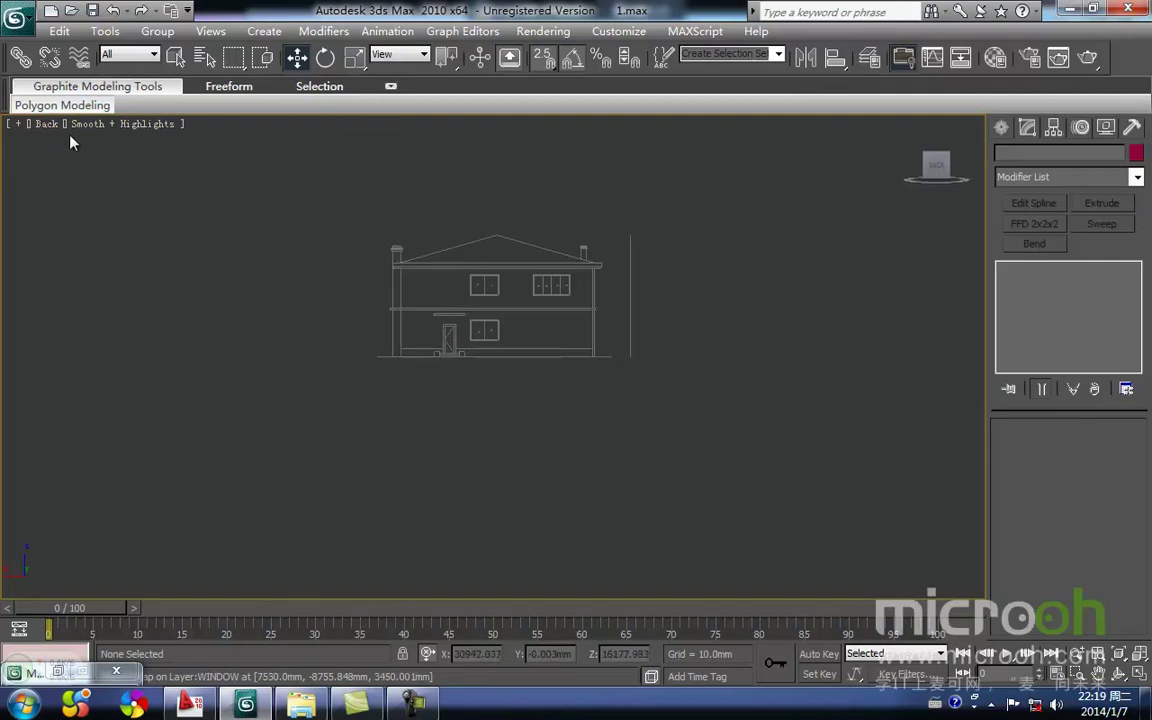
key("r")
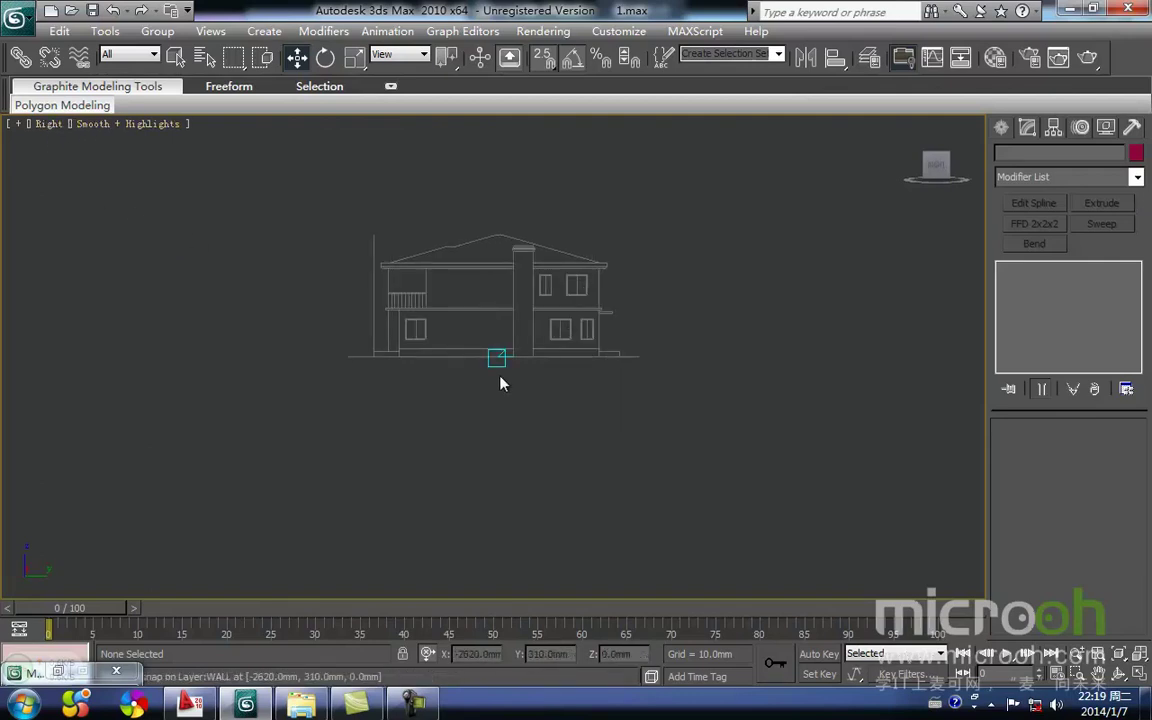
scroll(502, 383, "up", 3)
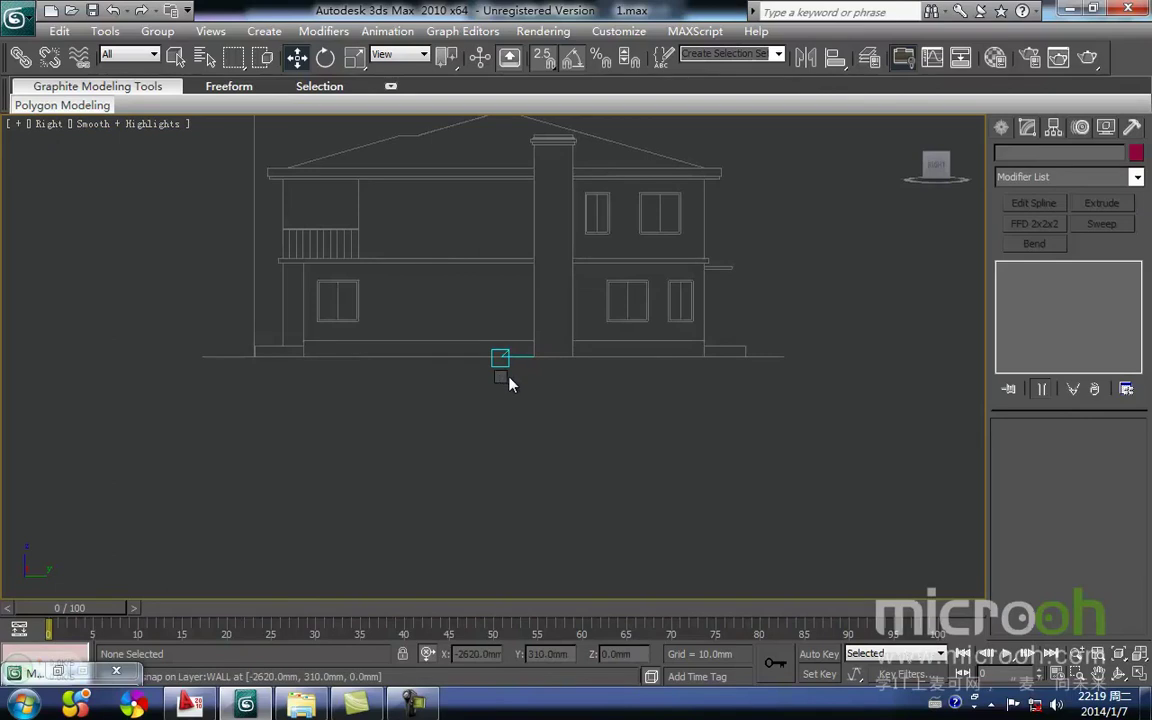
scroll(520, 378, "up", 2)
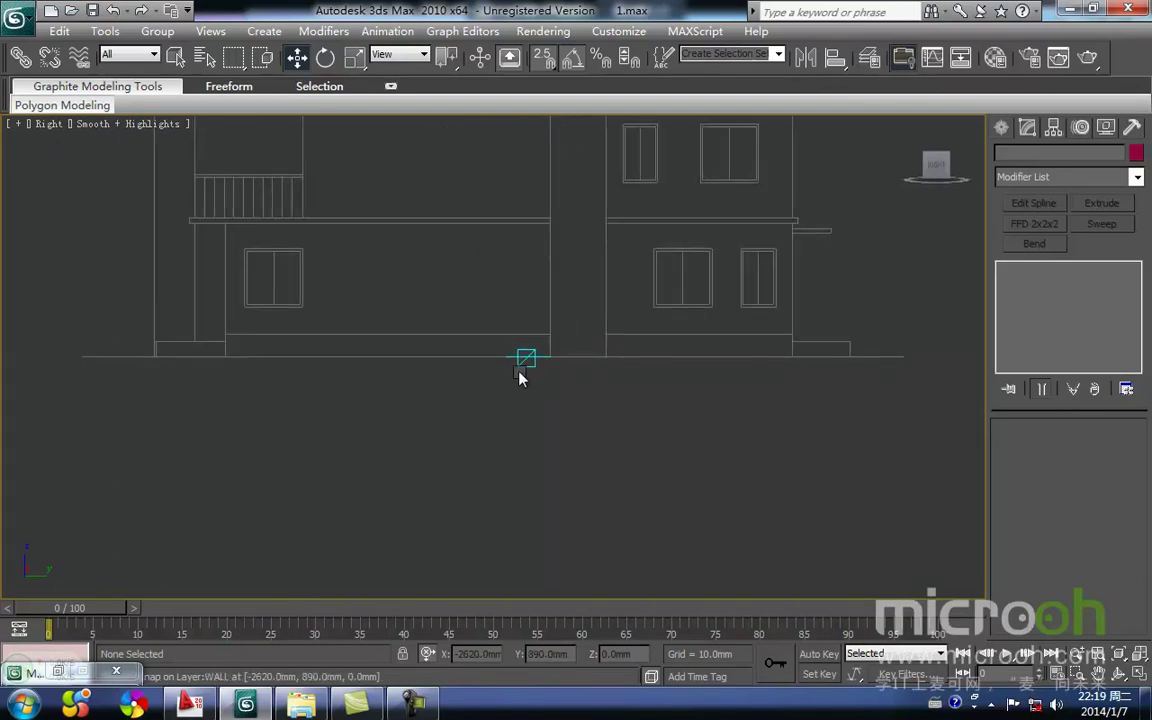
right_click(520, 375)
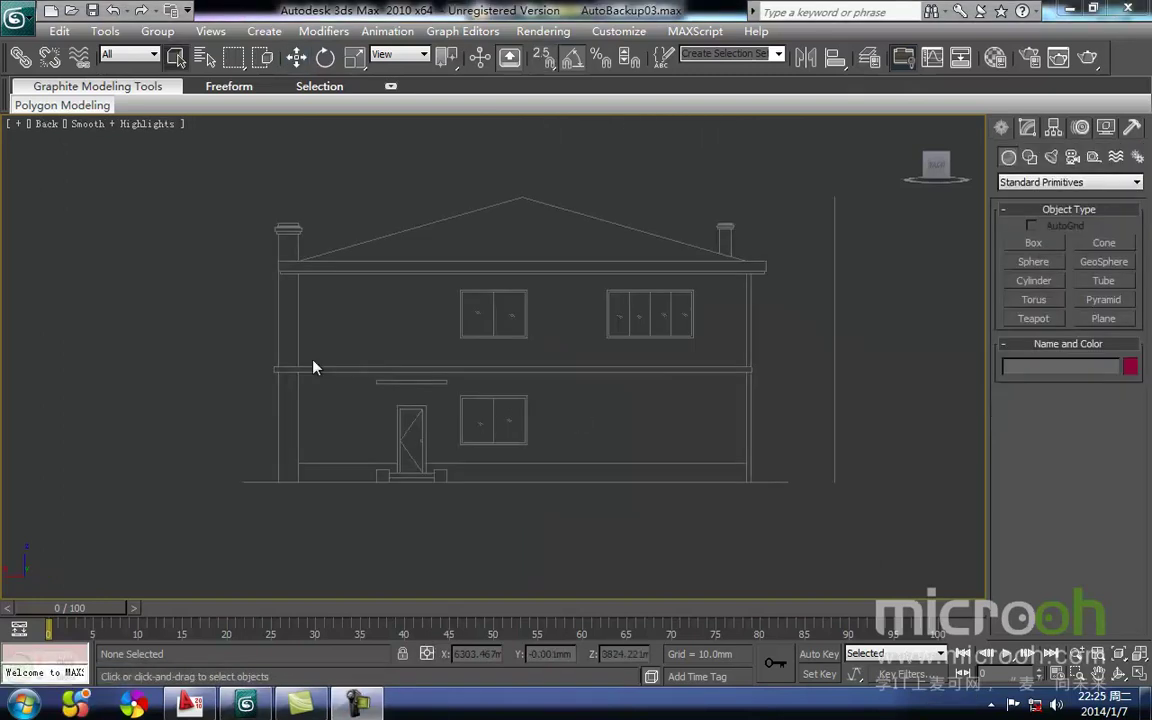
Check the plan in the top view and return to the north elevation in the back view
middle_click_drag(334, 368, 380, 362)
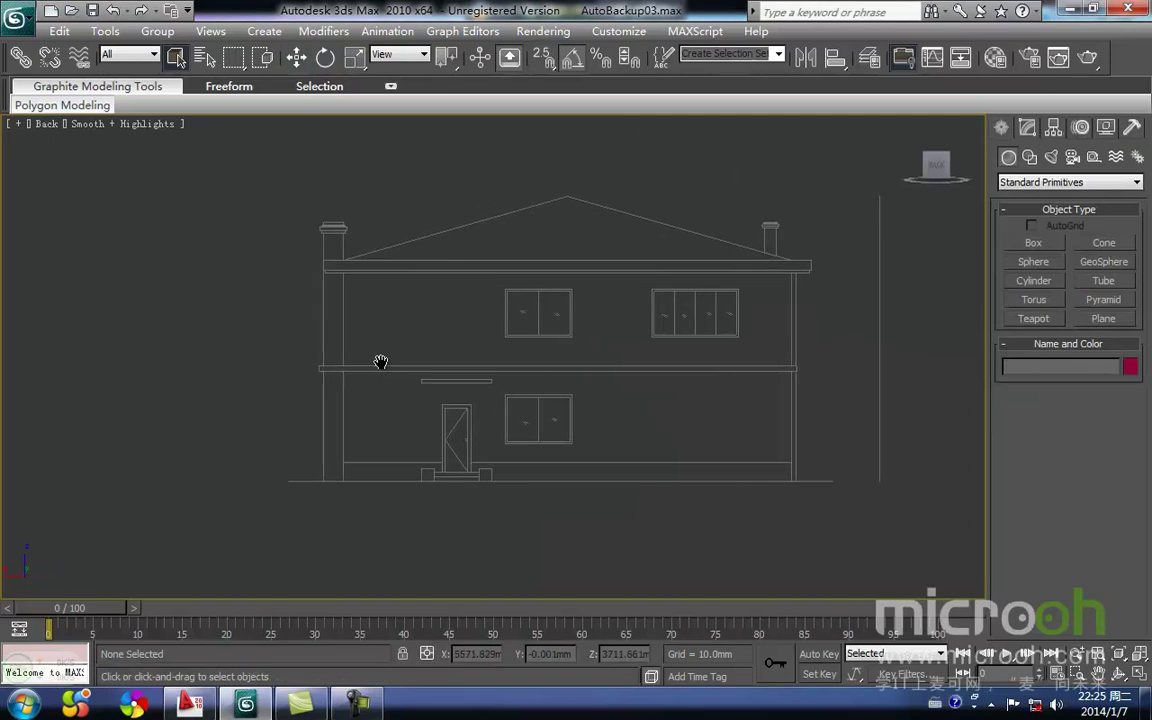
key("t")
scroll(381, 361, "down", 2)
middle_click_drag(417, 293, 360, 374)
middle_click_drag(453, 399, 458, 377)
key("b")
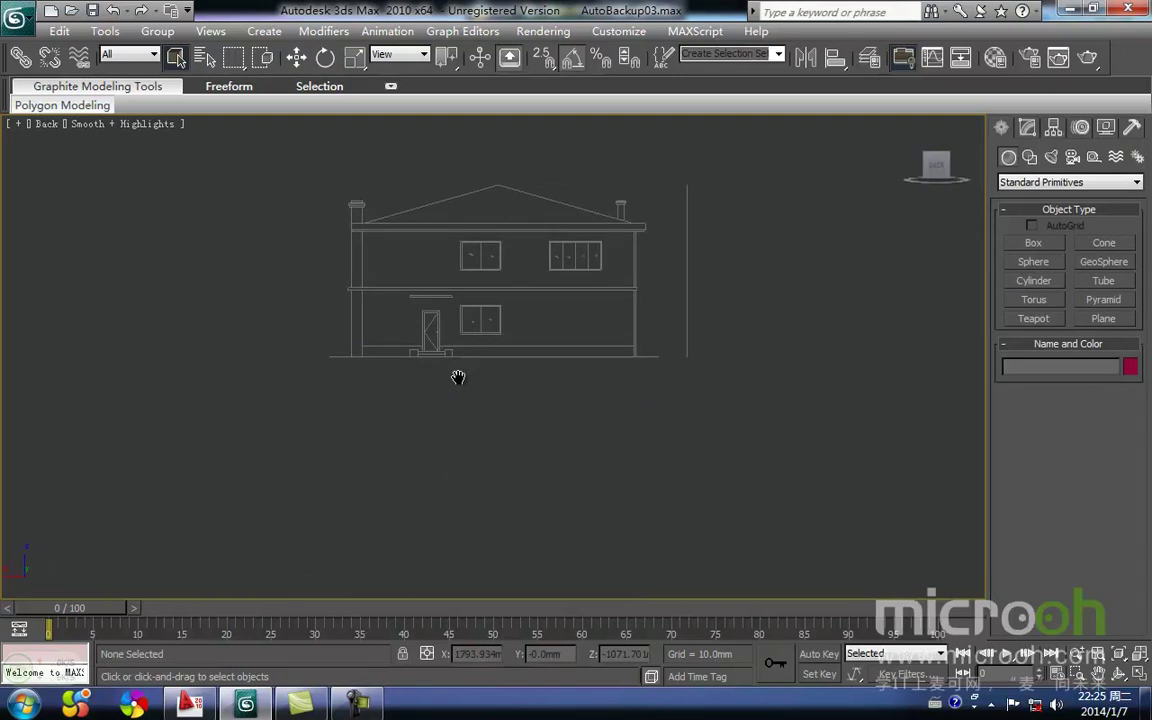
scroll(458, 377, "up", 5)
middle_click_drag(445, 462, 501, 412)
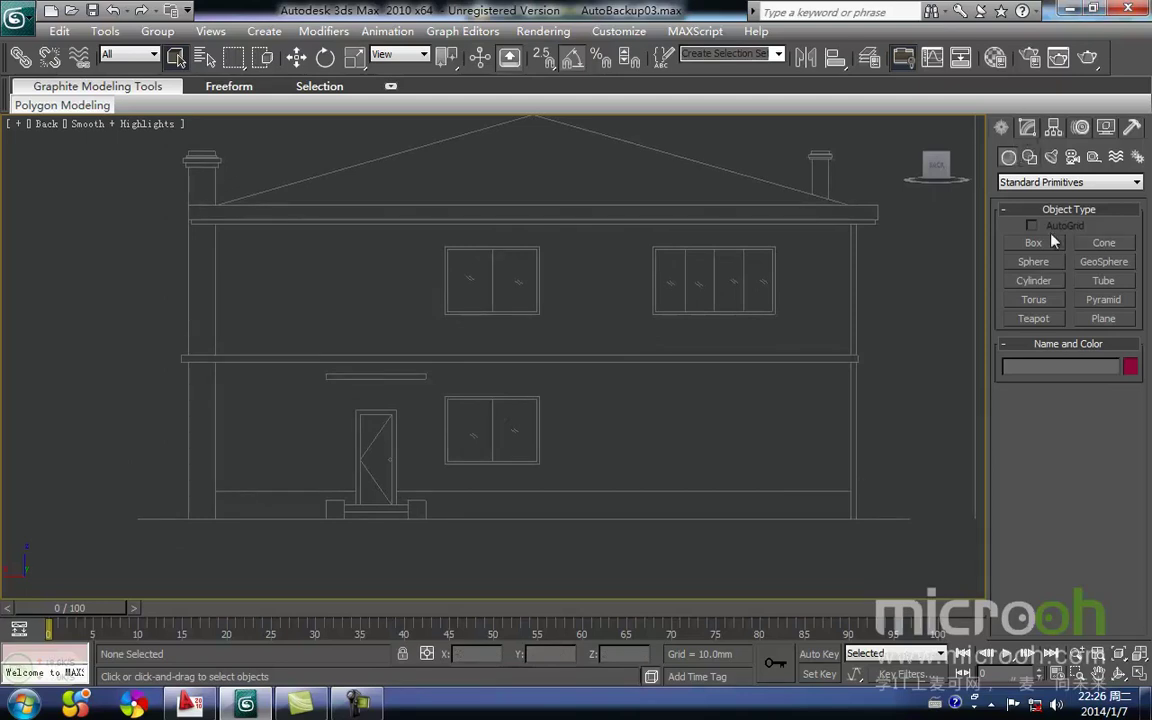
Draw a rectangle about 600 mm high and 10040 mm wide over the plinth between the door and the wall corner beyond the windows
left_click(1030, 157)
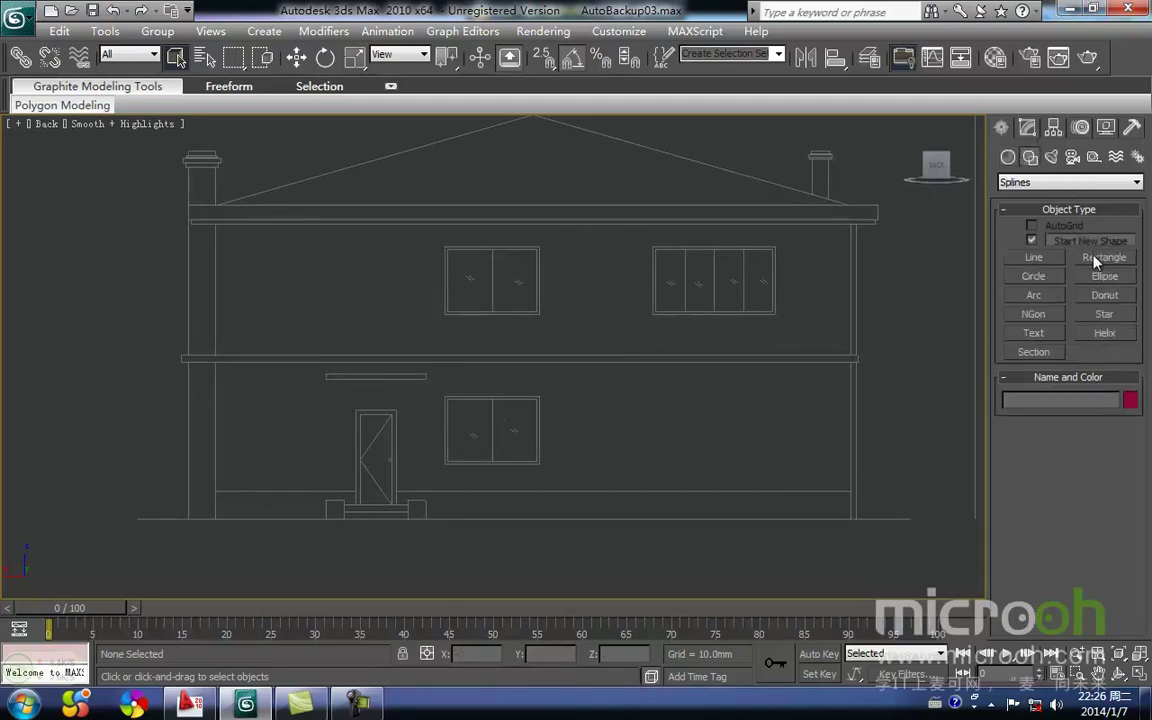
left_click(1105, 257)
middle_click_drag(610, 483, 603, 396)
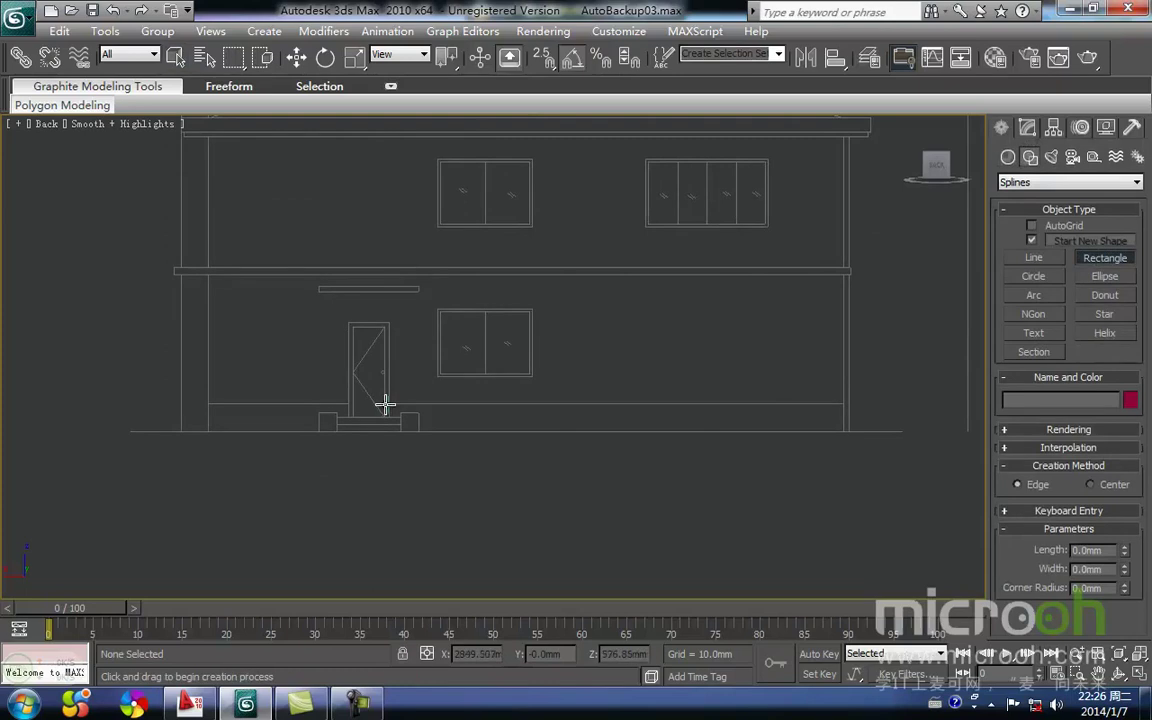
left_click_drag(385, 404, 844, 432)
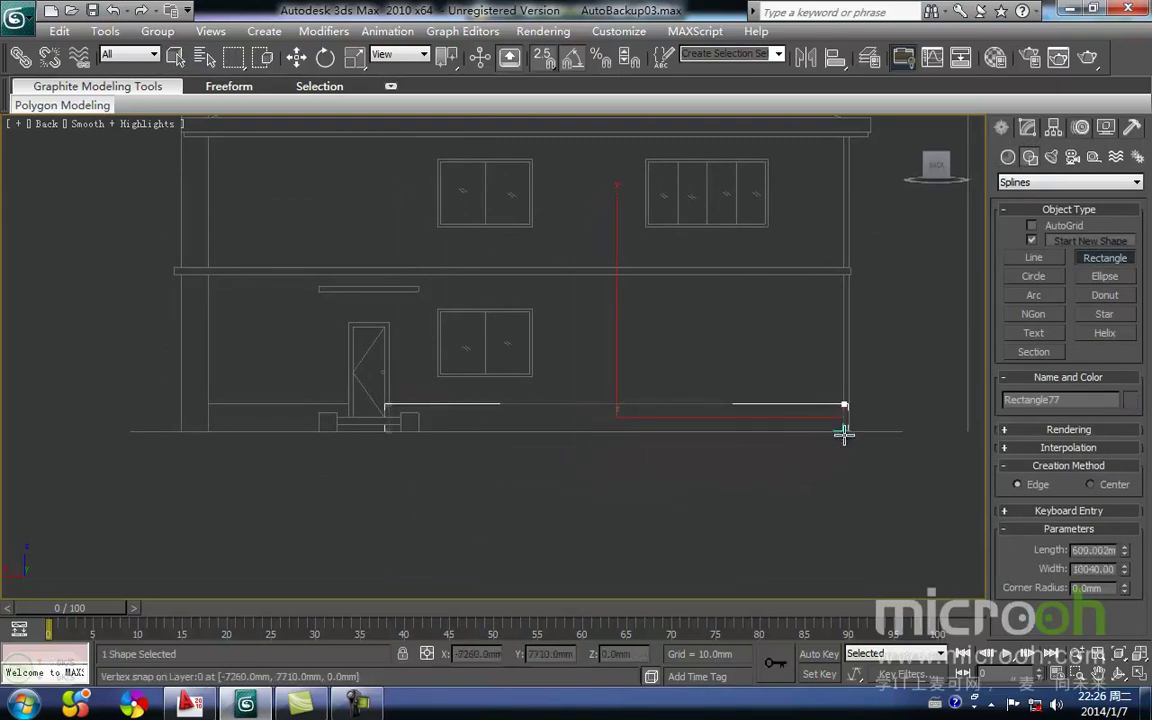
With Start New Shape off, add a second rectangle to the same shape over the plinth between the door and the chimney
middle_click_drag(756, 468, 830, 463)
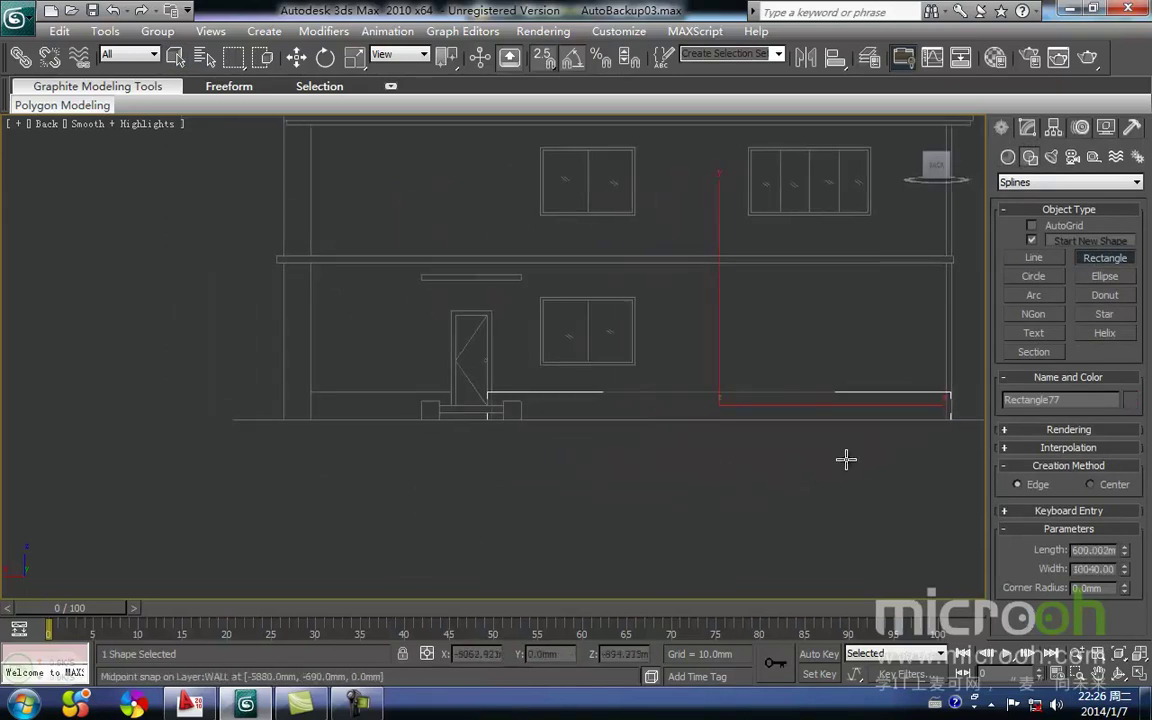
scroll(509, 370, "up", 5)
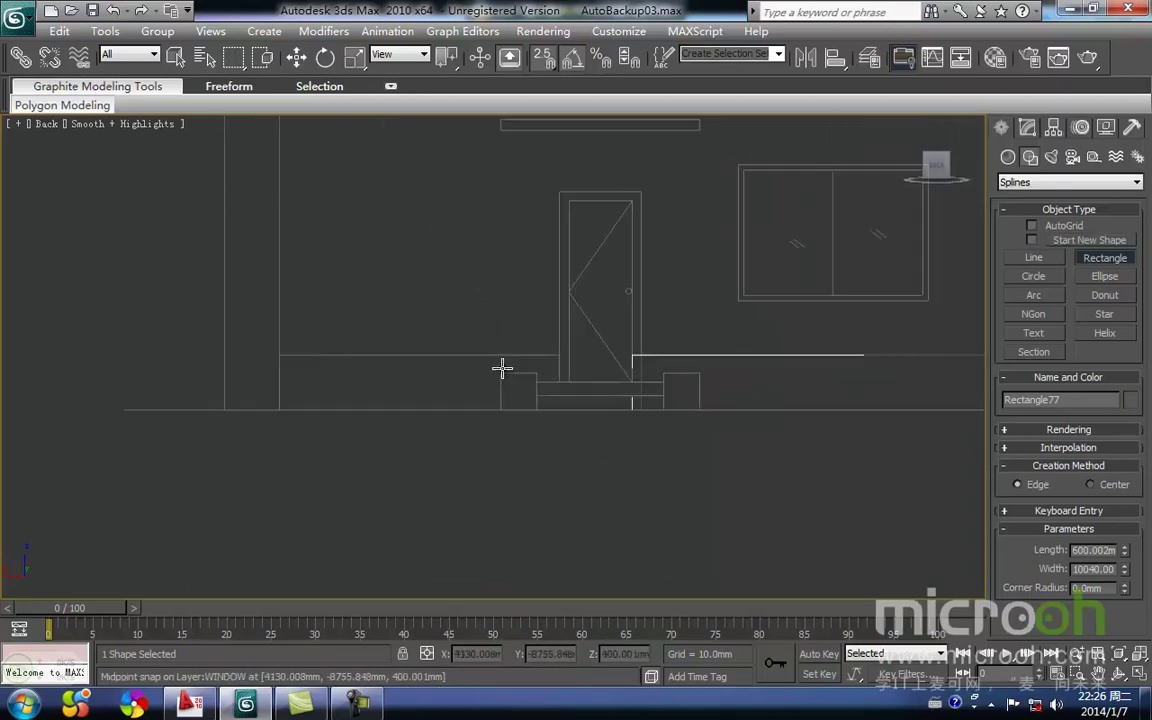
left_click_drag(576, 346, 191, 438)
right_click(296, 479)
Finish the second plinth rectangle between the door and the chimney and extrude the plinth shape 240 mm
left_click(478, 473)
left_click(514, 353)
scroll(520, 335, "down", 4)
middle_click_drag(520, 335, 453, 354)
left_click(1029, 129)
left_click(1101, 203)
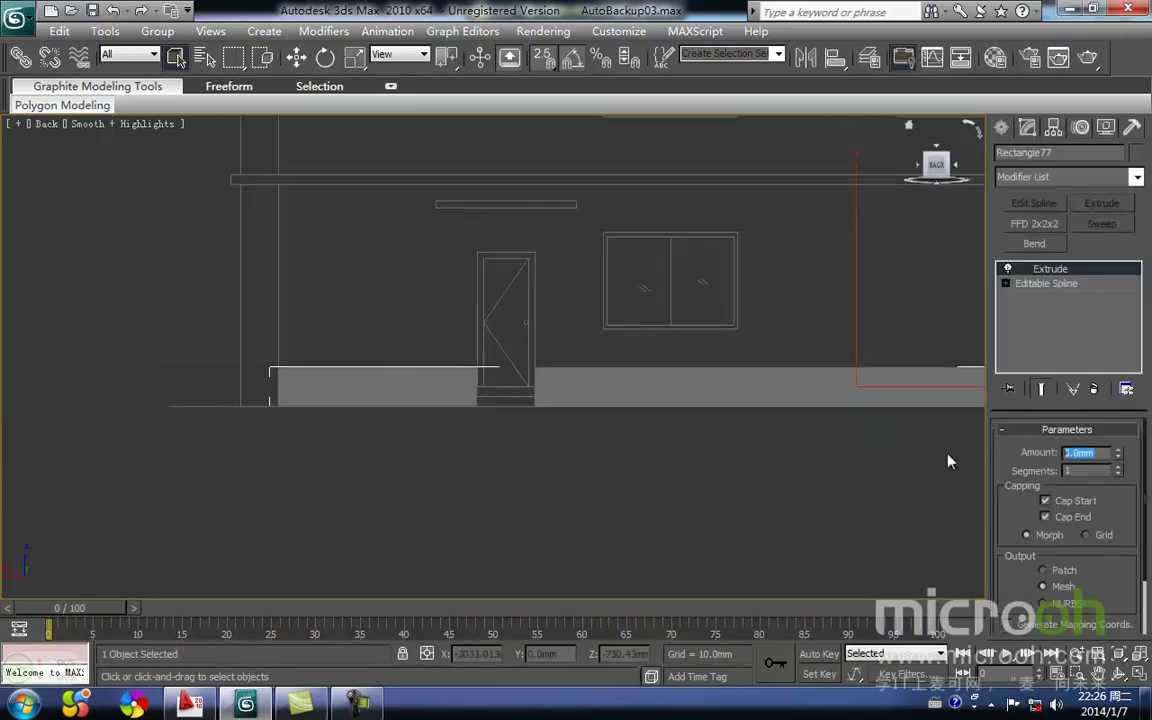
double_click(1098, 455)
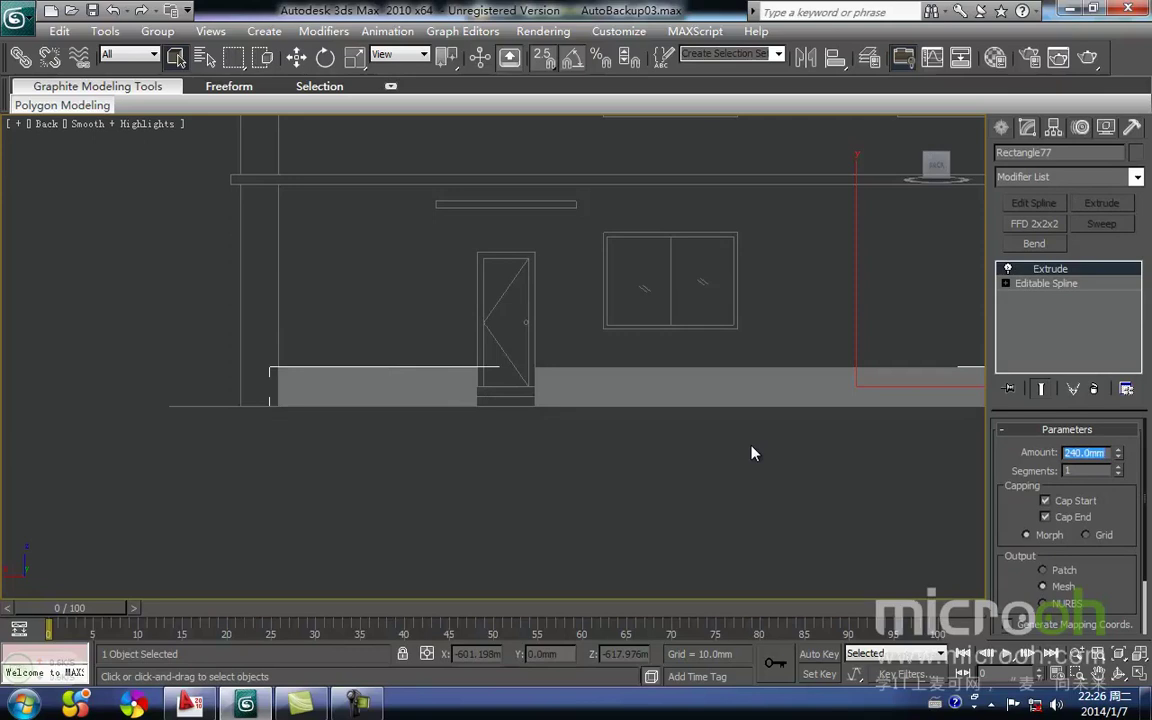
middle_click_drag(548, 321, 566, 303)
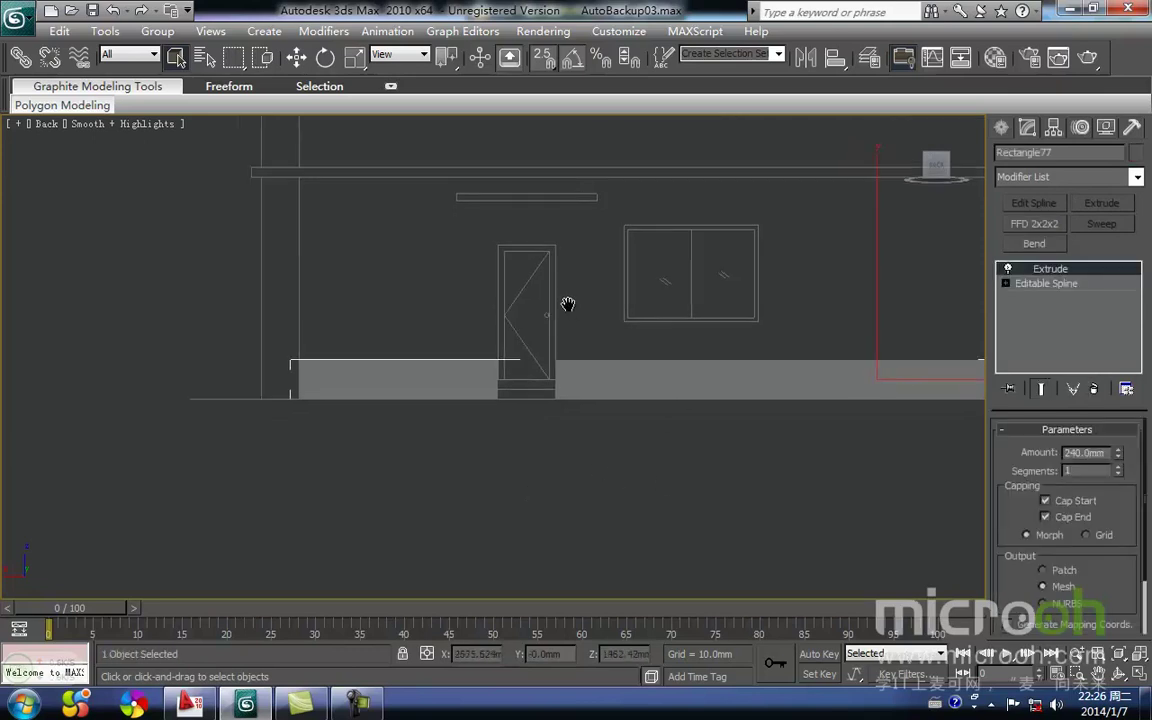
Move the extruded plinth in the top view until it aligns with the outer north wall of the floor plan
key("t")
scroll(514, 432, "down", 4)
key("w")
scroll(434, 389, "down", 3)
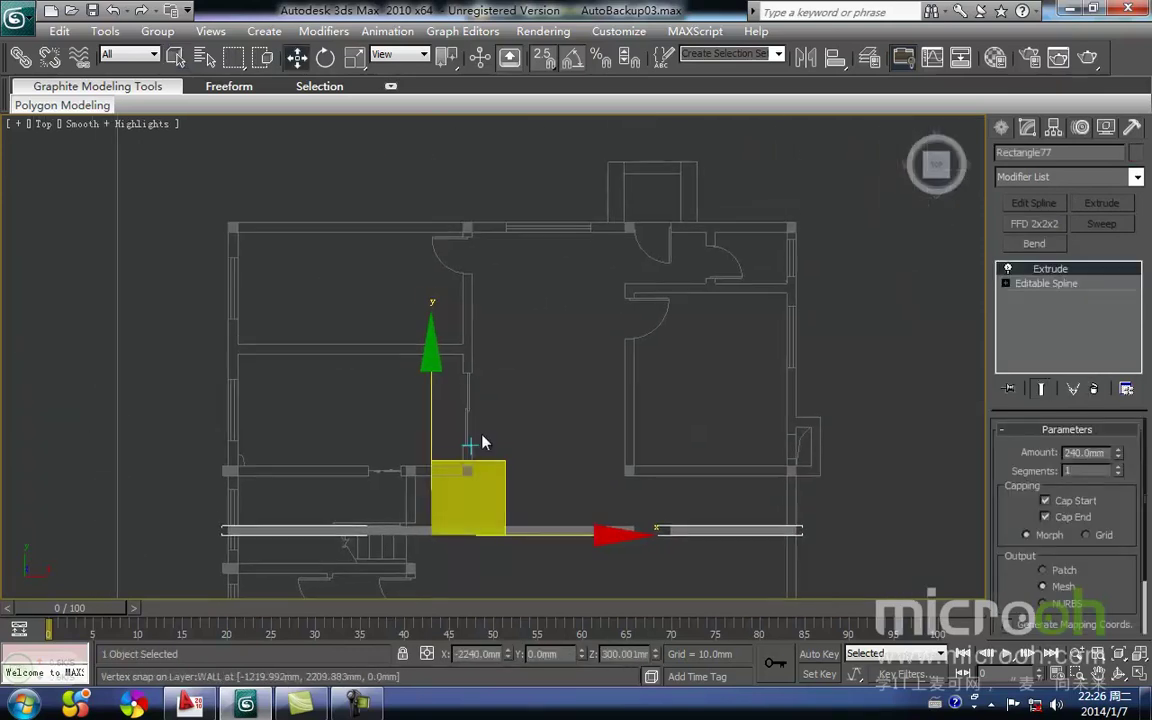
left_click_drag(436, 465, 242, 190)
middle_click_drag(293, 314, 485, 432)
scroll(371, 322, "up", 3)
left_click_drag(337, 380, 334, 318)
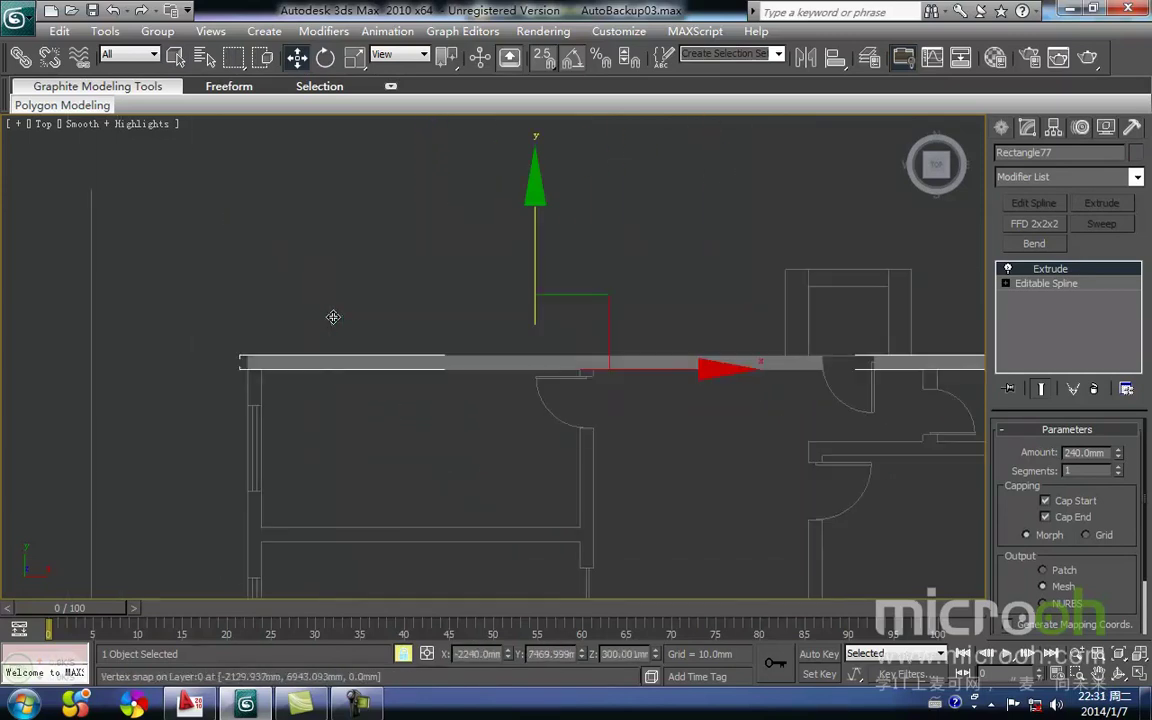
middle_click_drag(406, 379, 367, 394)
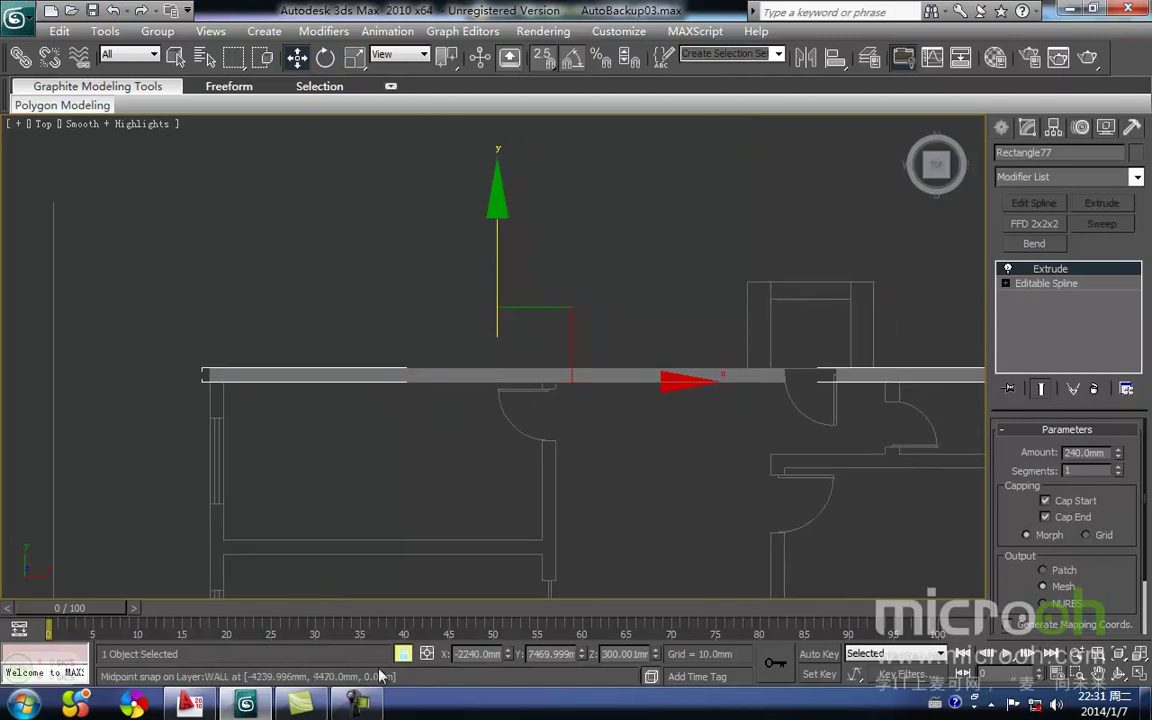
Assign the 青石板贴面 material to the plinth and return to the back view with the Material Editor minimized
middle_click_drag(424, 499, 727, 377, "alt")
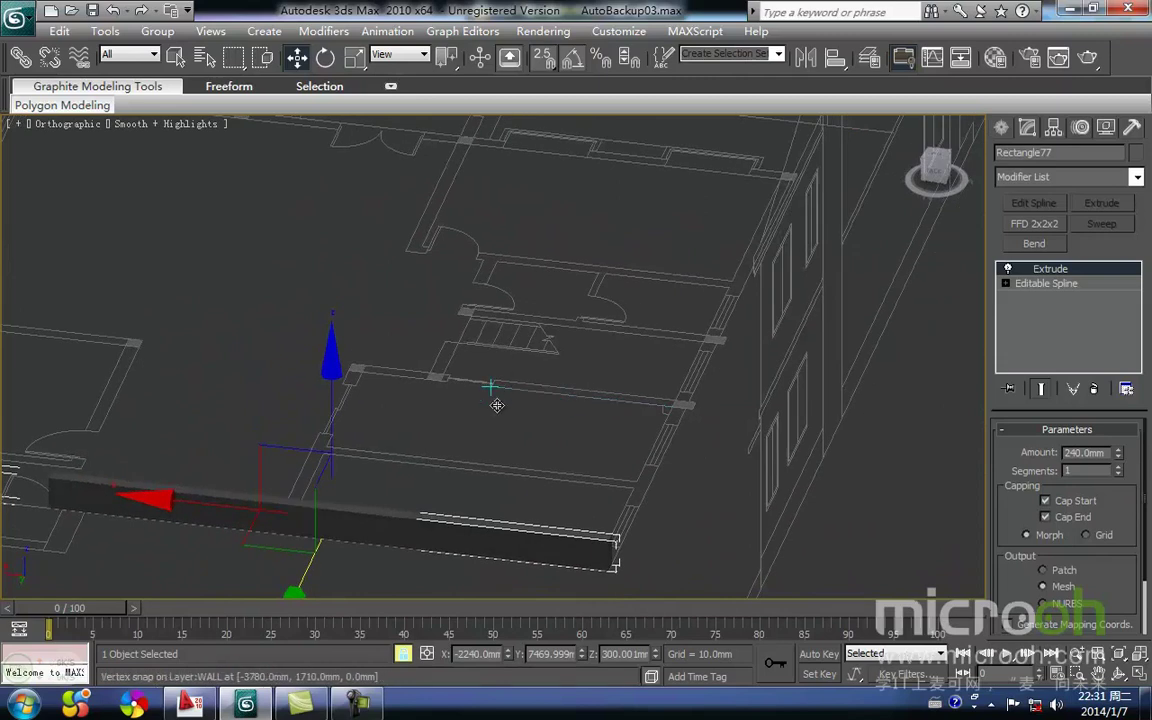
middle_click_drag(496, 404, 534, 395)
key("m")
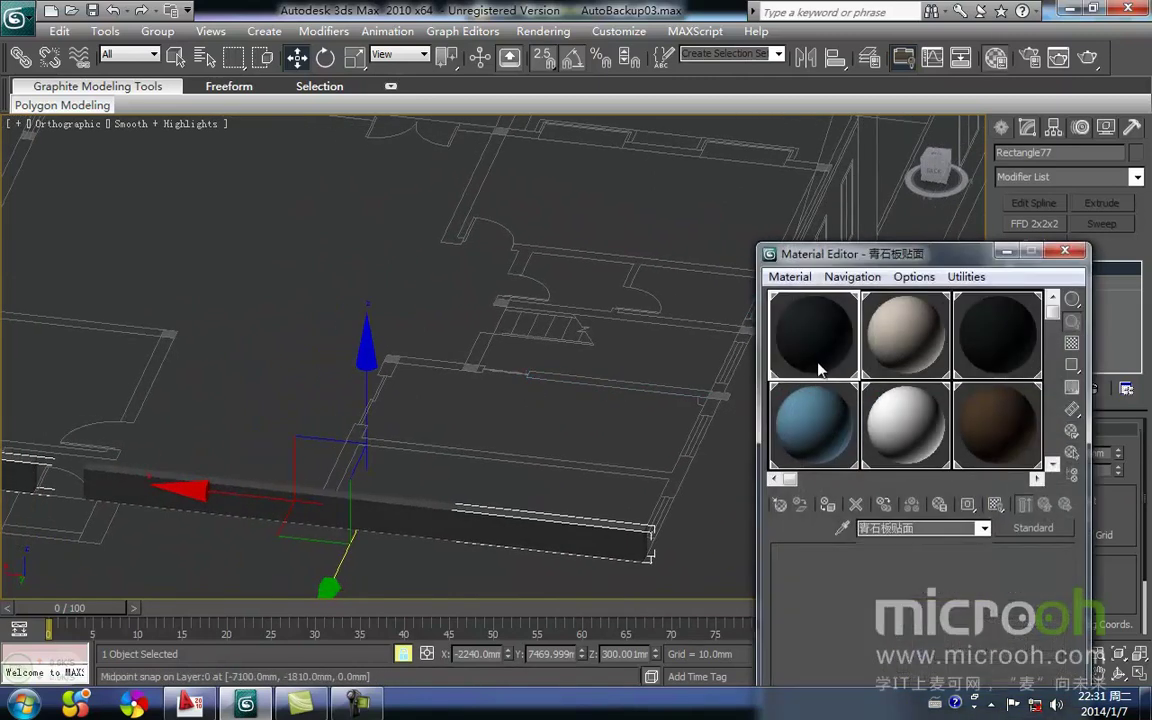
left_click(828, 505)
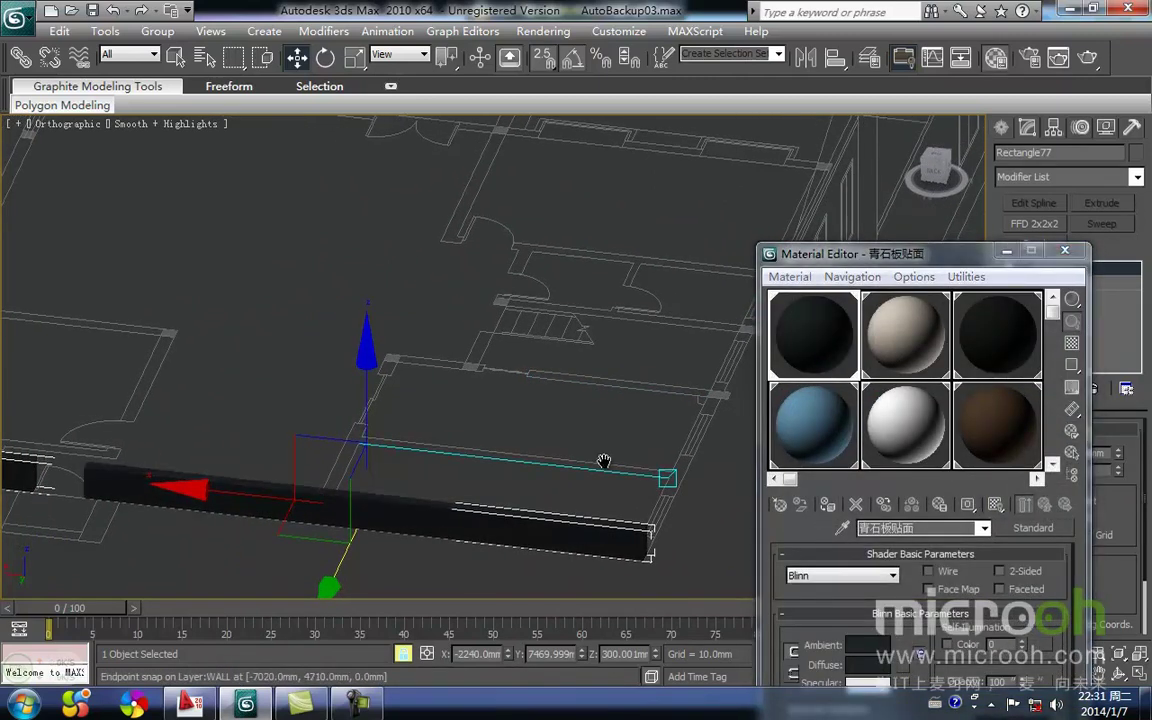
middle_click_drag(536, 375, 621, 350)
scroll(560, 390, "down", 3)
scroll(492, 436, "up", 3)
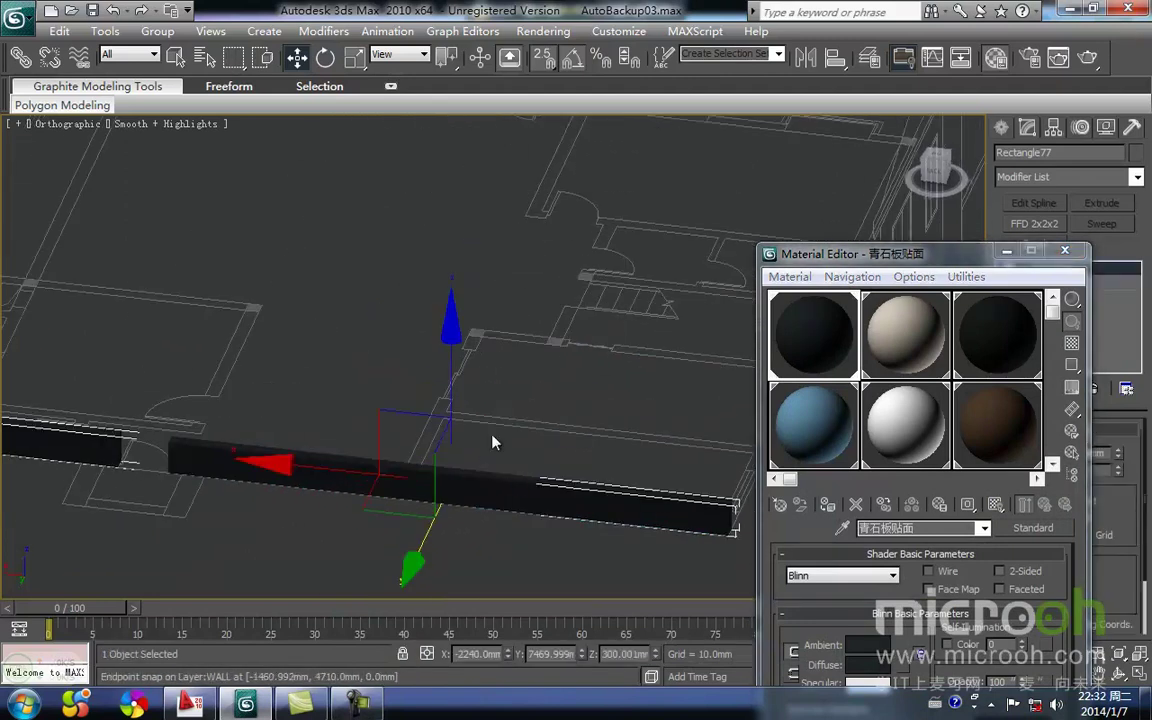
key("k")
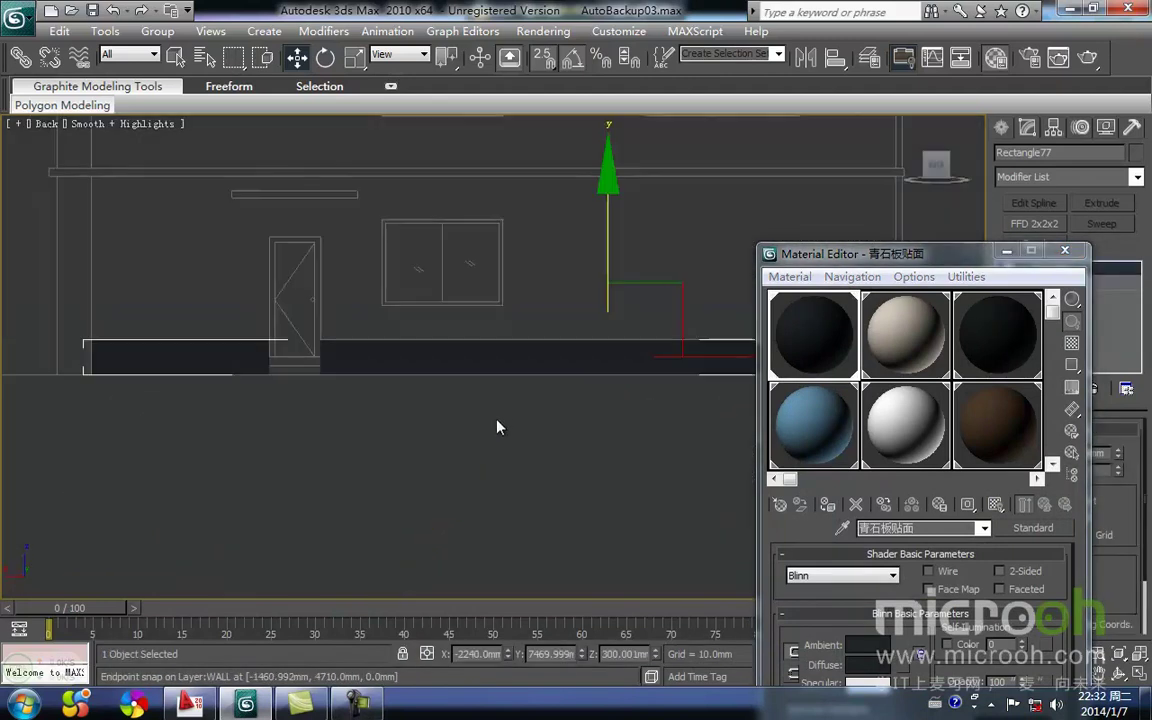
left_click(1006, 251)
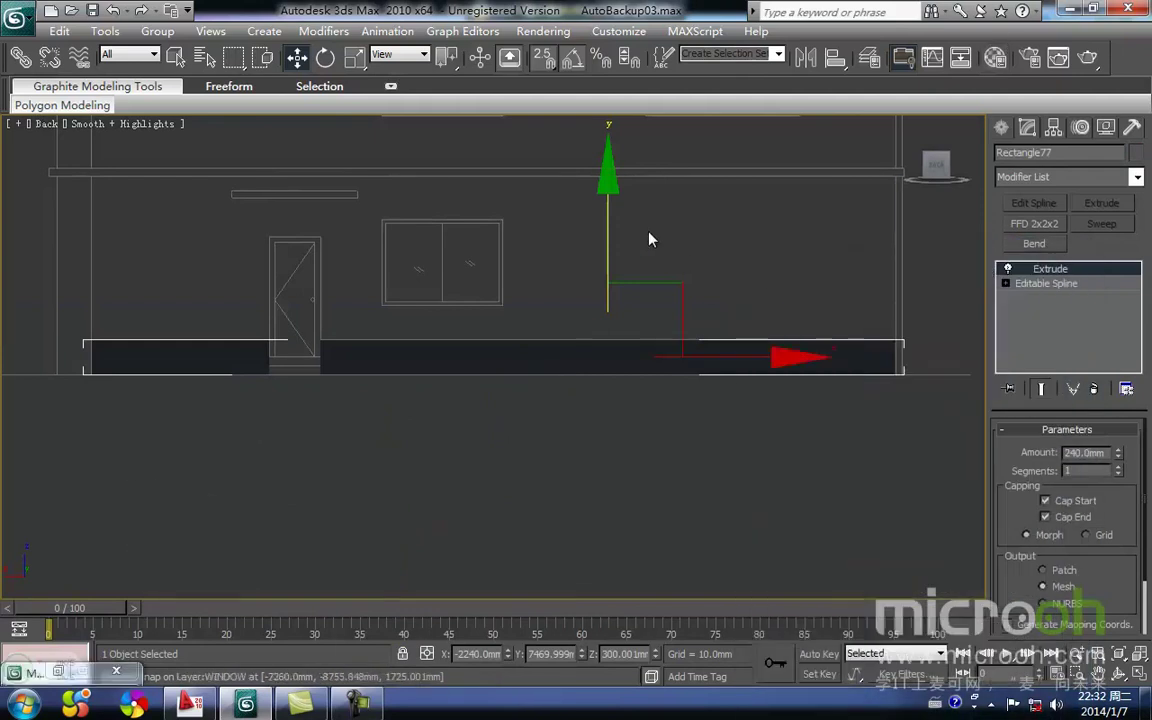
Start the wall outline in wireframe with Line, from the door along the plinth top to the chimney-side corner and up to the eaves
scroll(638, 380, "down", 4)
scroll(510, 355, "up", 4)
middle_click_drag(500, 352, 581, 380)
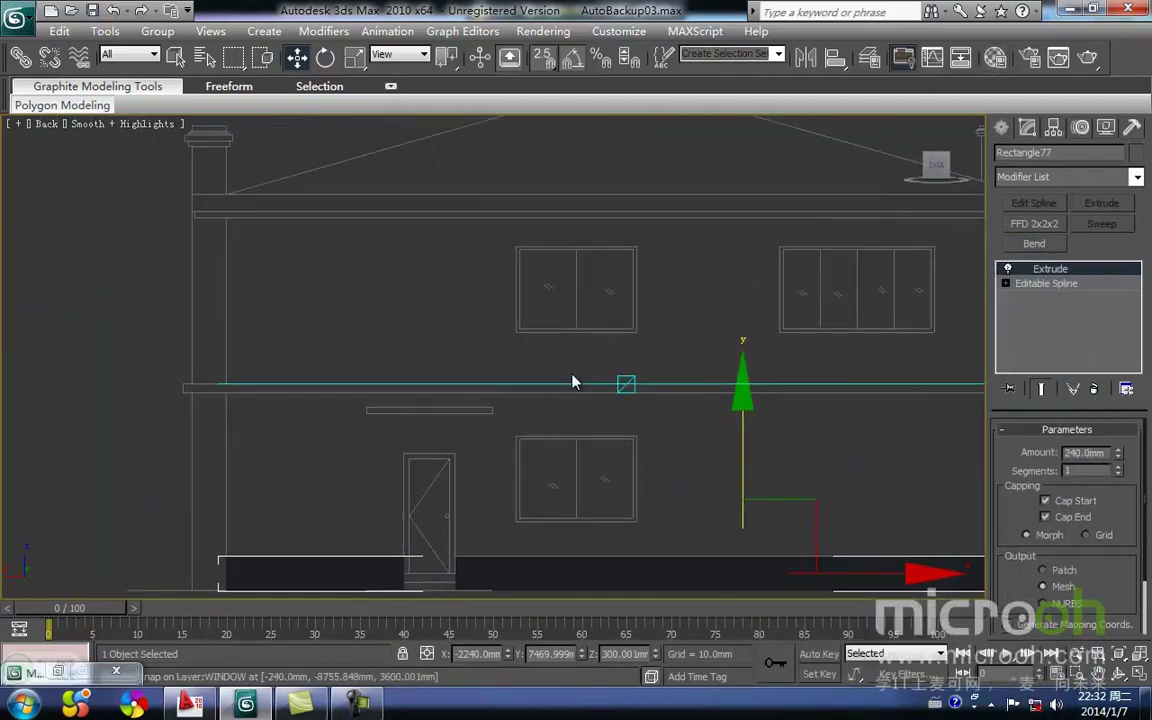
left_click(1002, 128)
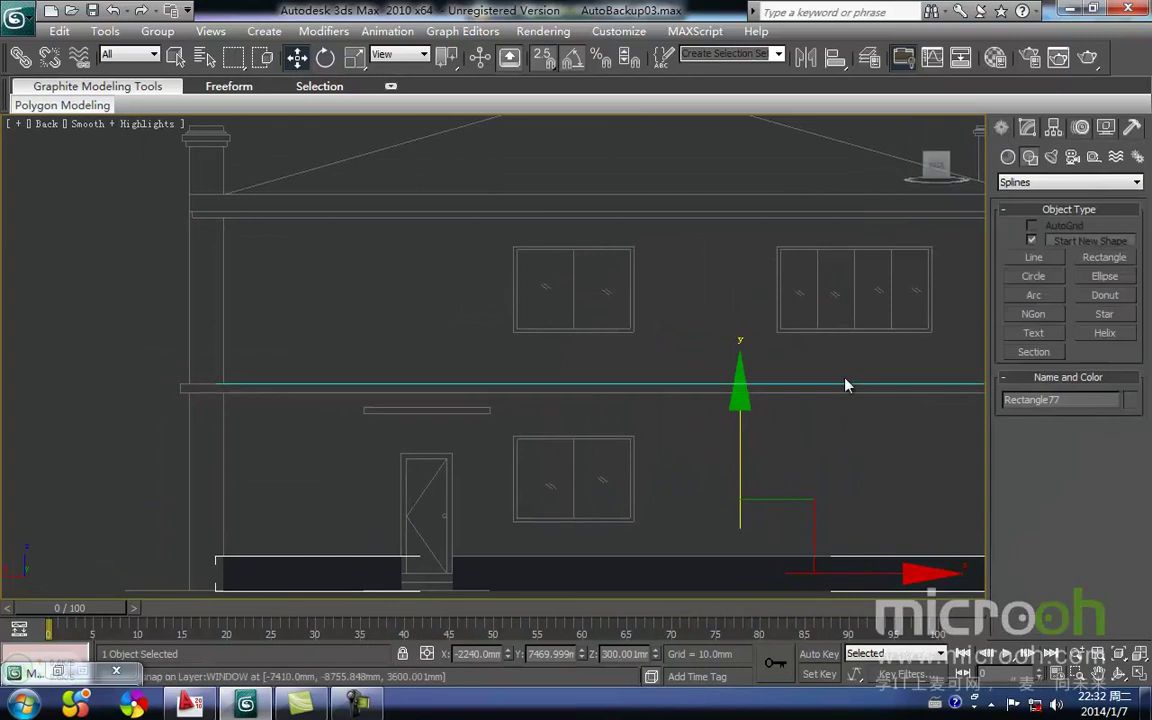
left_click(1035, 258)
scroll(548, 370, "up", 5)
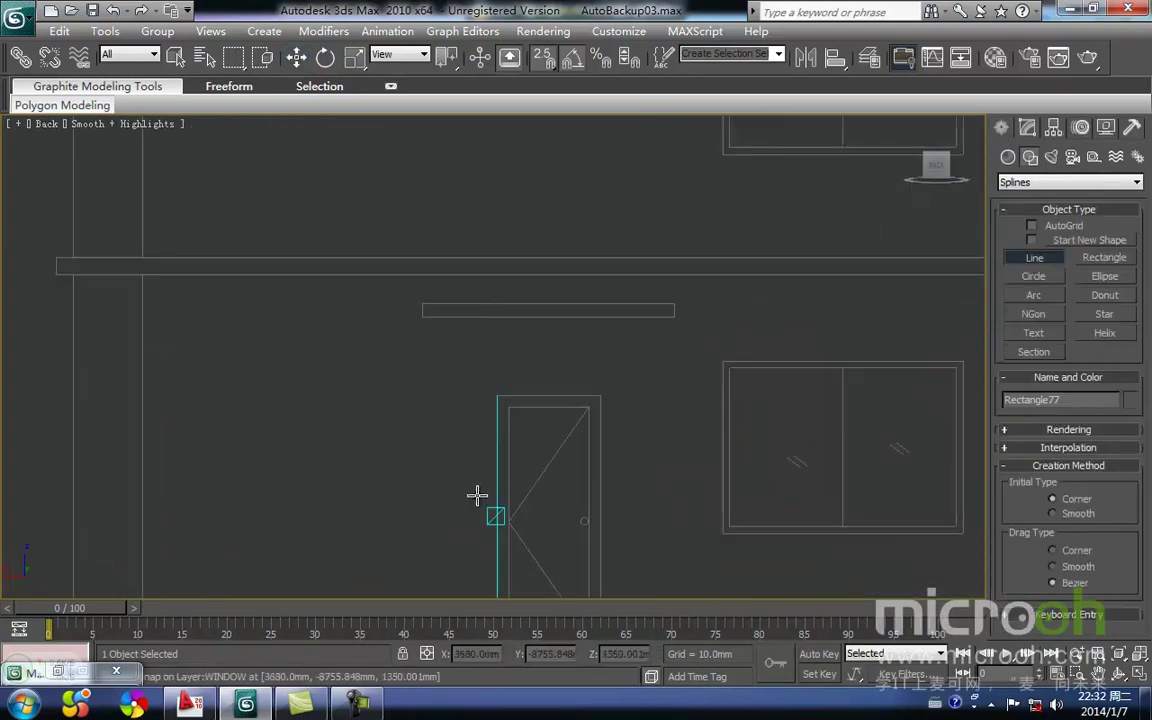
key("F3")
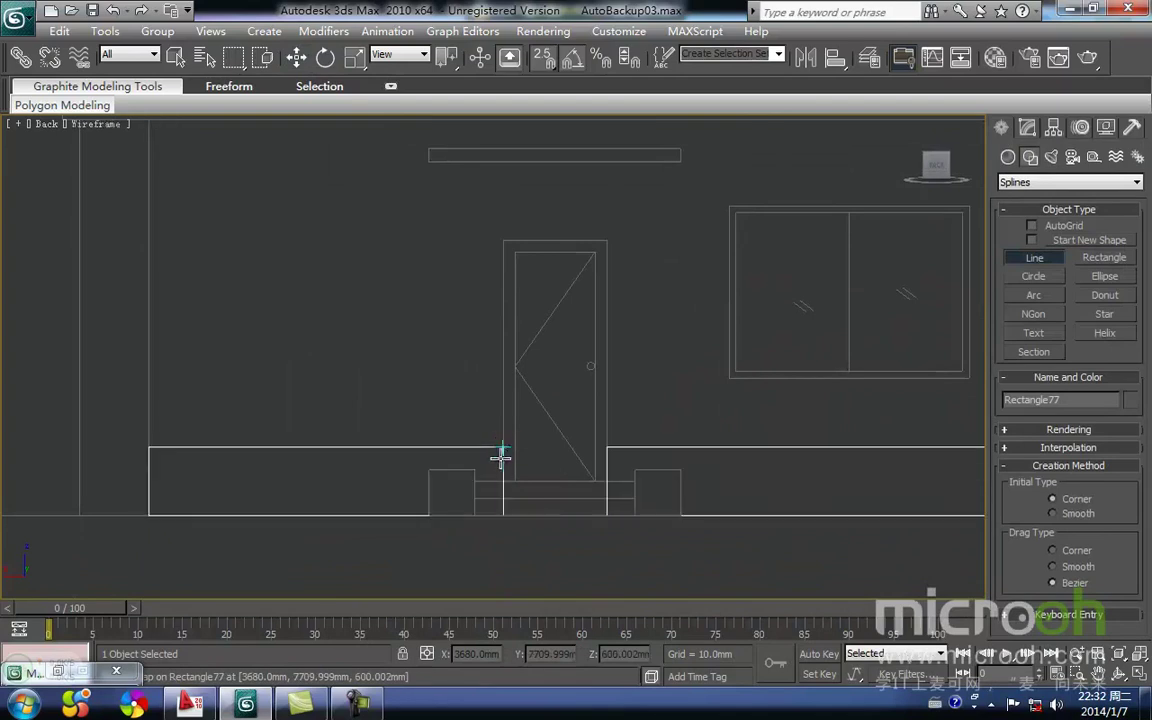
left_click(499, 439)
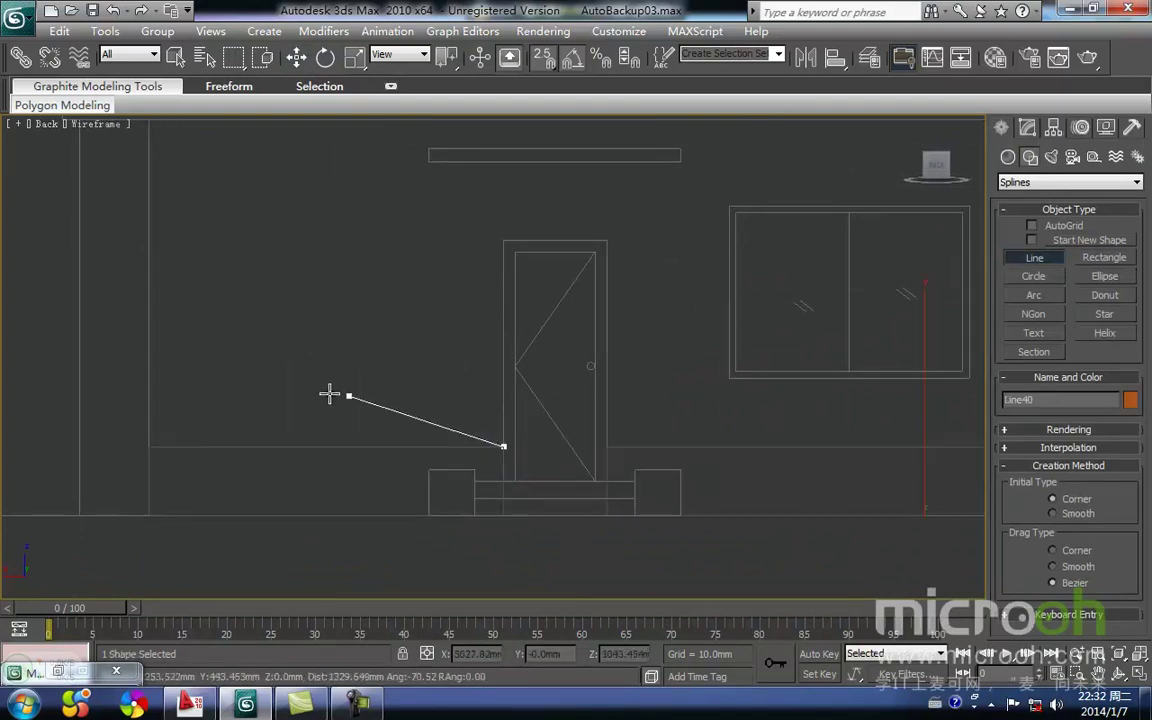
left_click(147, 447)
scroll(111, 167, "down", 1)
key("i")
scroll(624, 310, "down", 2)
key("i")
scroll(449, 343, "up", 3)
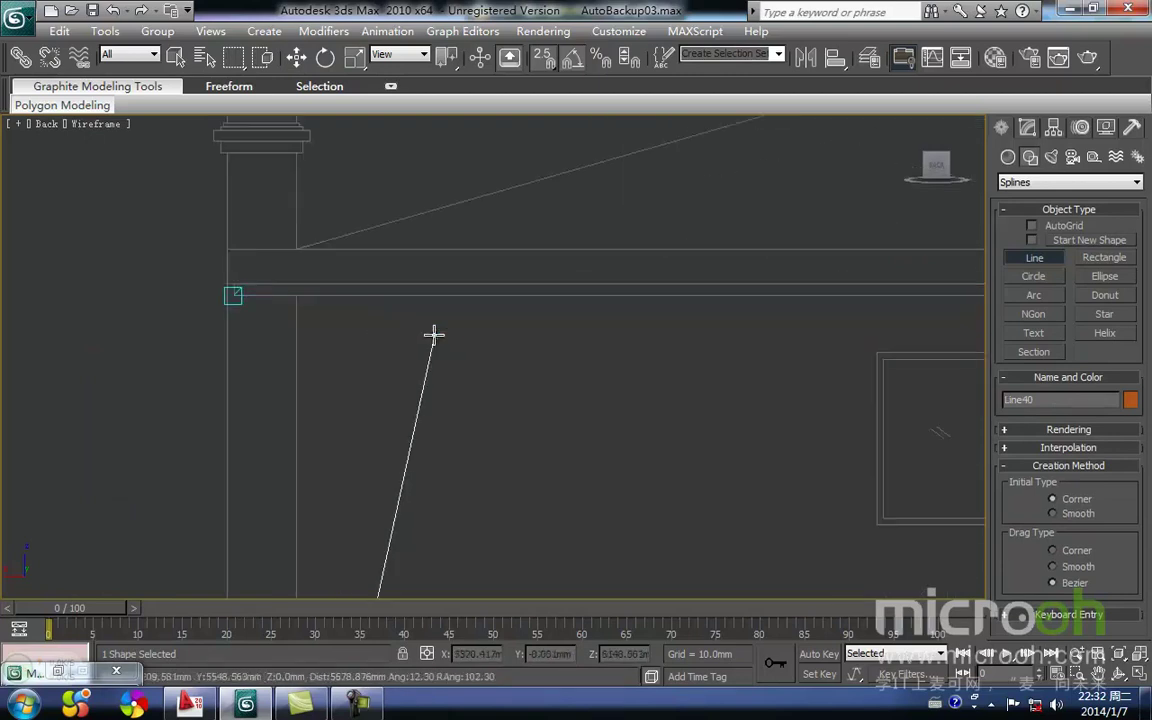
left_click(297, 300)
Continue the wall outline along the eaves to the opposite corner and down to the plinth top
key("i")
scroll(545, 365, "down", 4)
key("i")
scroll(458, 365, "up", 4)
left_click(531, 304)
scroll(496, 408, "down", 2)
middle_click_drag(496, 408, 496, 355)
scroll(496, 360, "up", 3)
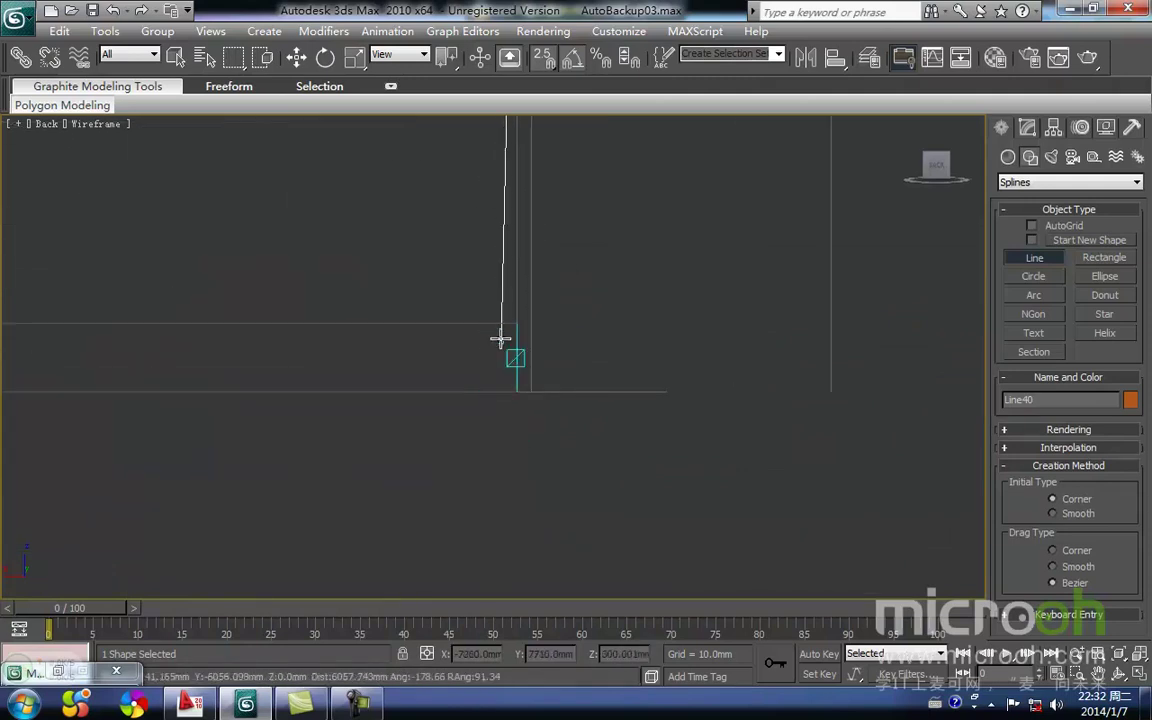
left_click(517, 321)
Run the wall outline back along the plinth top and around the door opening, closing the spline at its start point
scroll(355, 404, "down", 3)
middle_click_drag(355, 404, 483, 347)
scroll(442, 342, "up", 4)
left_click(441, 324)
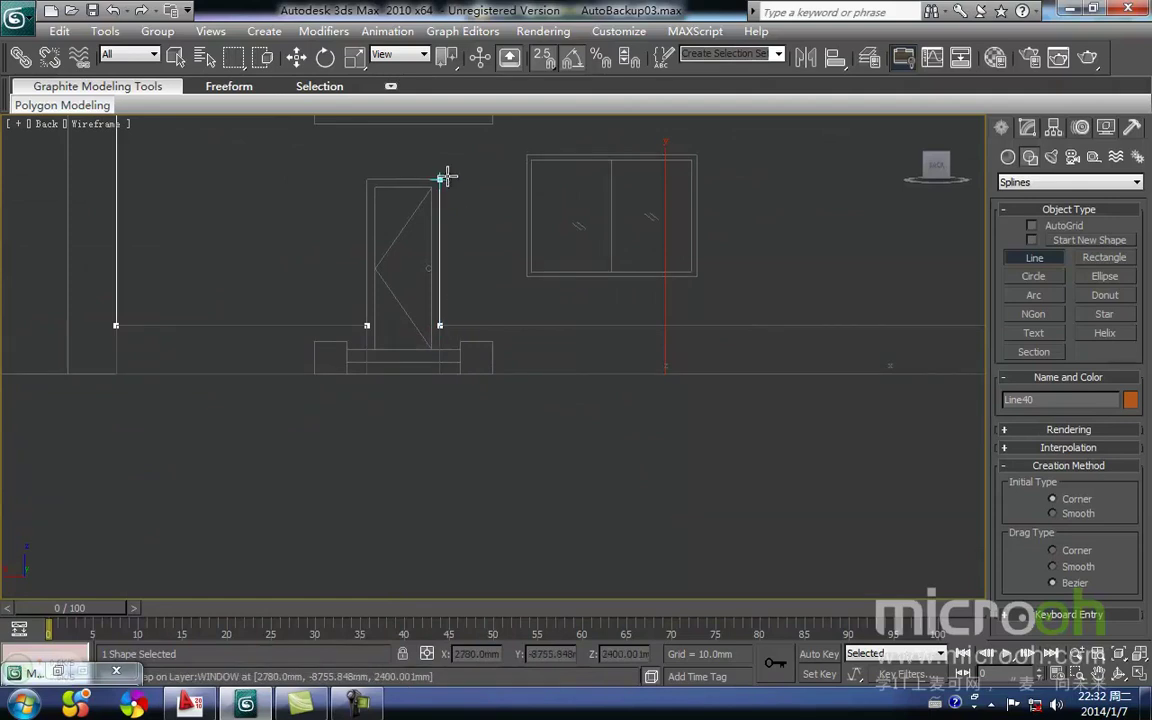
left_click(368, 172)
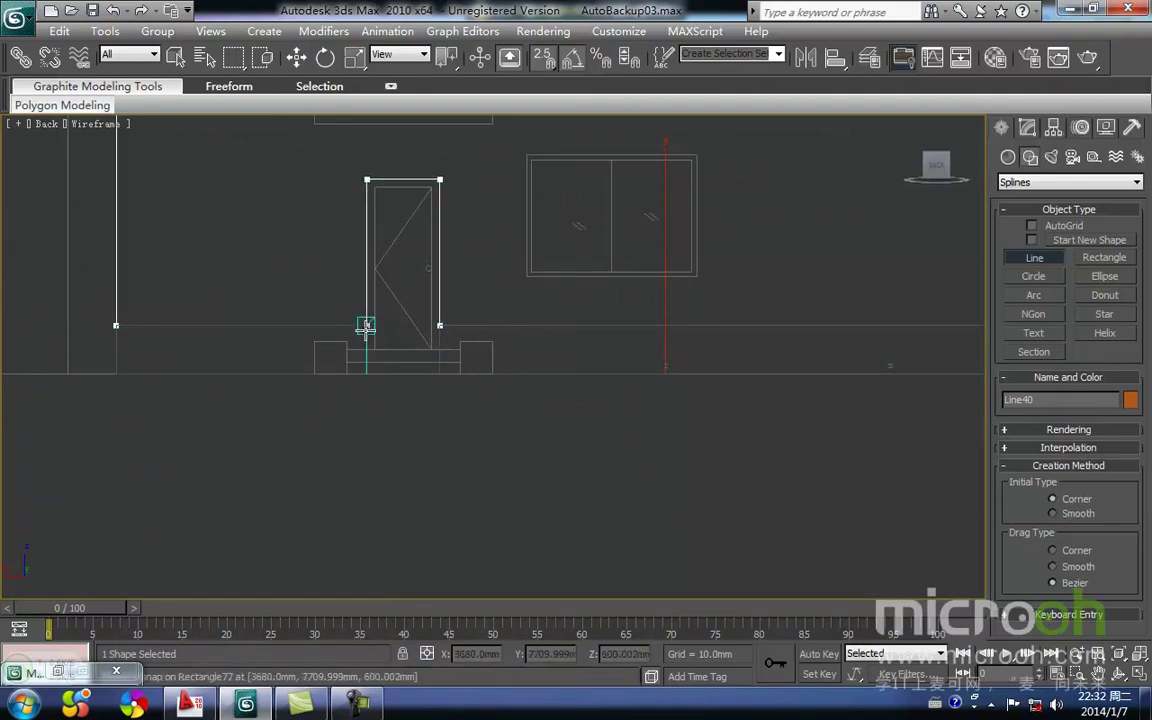
left_click(363, 323)
left_click(548, 406)
Add rectangles over the two upper windows and the lower window to the wall shape, the two-pane upper one 2100 by 1500 mm
middle_click_drag(700, 213, 587, 374)
scroll(610, 290, "down", 2)
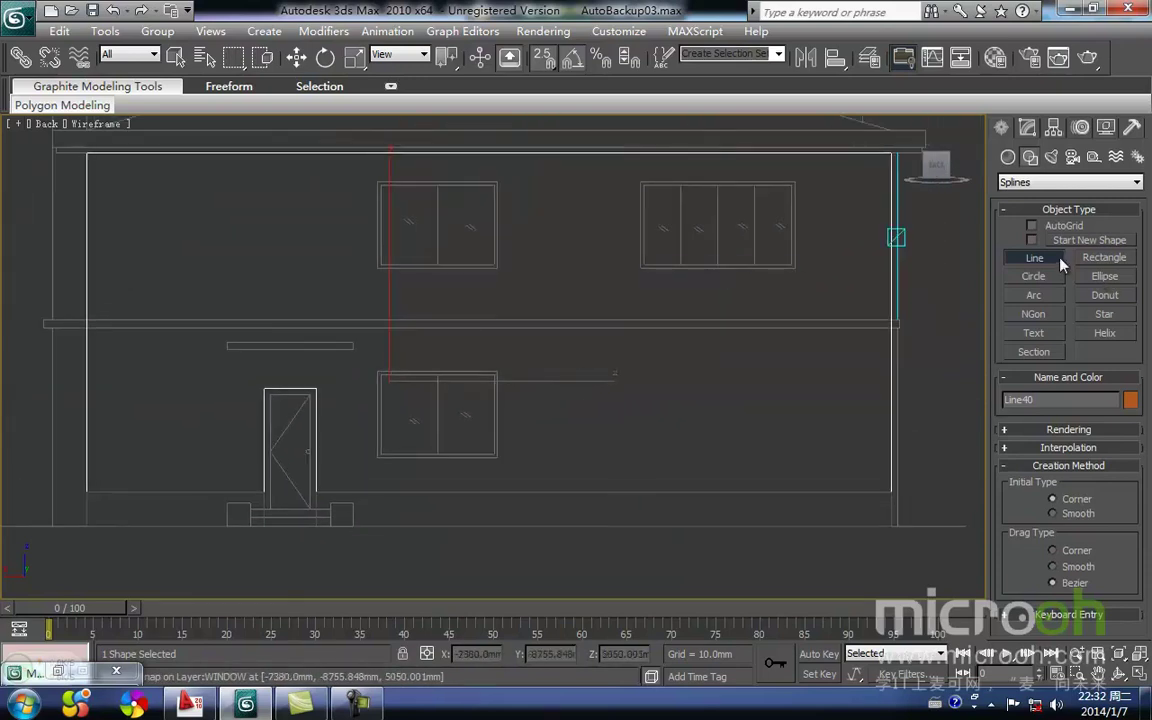
left_click(1090, 262)
middle_click_drag(682, 221, 690, 273)
left_click_drag(386, 235, 506, 320)
middle_click_drag(632, 250, 565, 270)
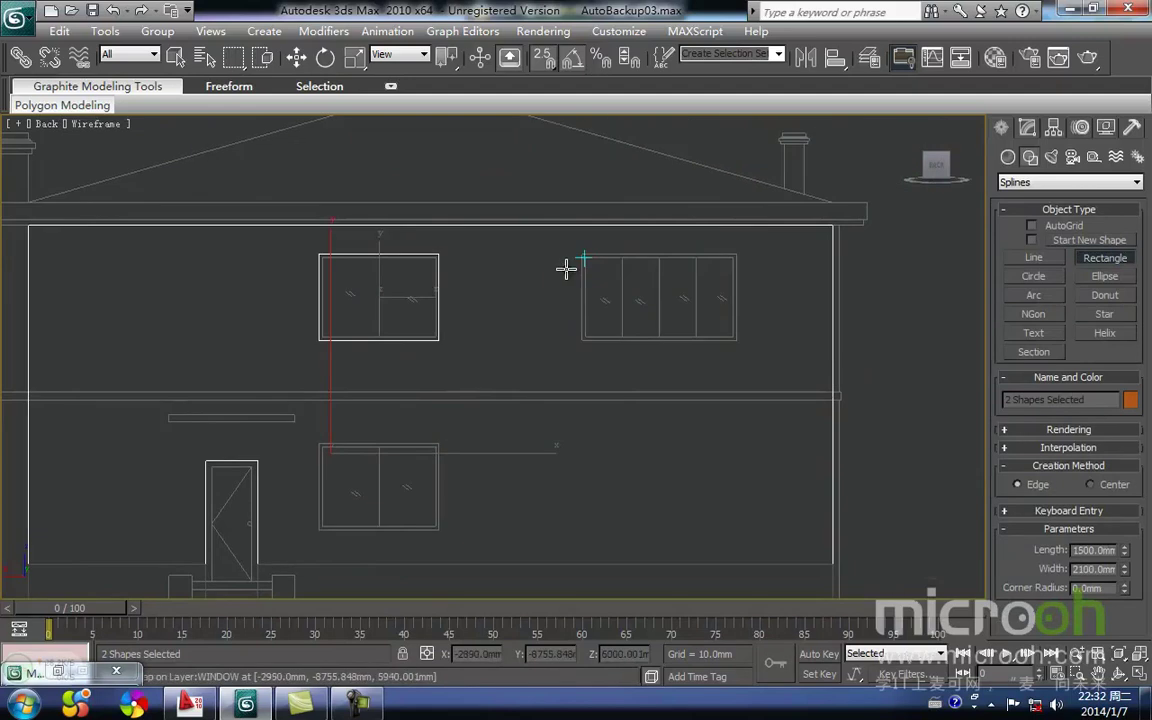
left_click_drag(583, 257, 737, 340)
middle_click_drag(658, 349, 780, 260)
left_click_drag(440, 346, 562, 450)
Select the wall outline with its window openings and extrude it 240 mm in shaded display
right_click(598, 404)
left_click(625, 424)
left_click(560, 374)
middle_click_drag(488, 323, 505, 369)
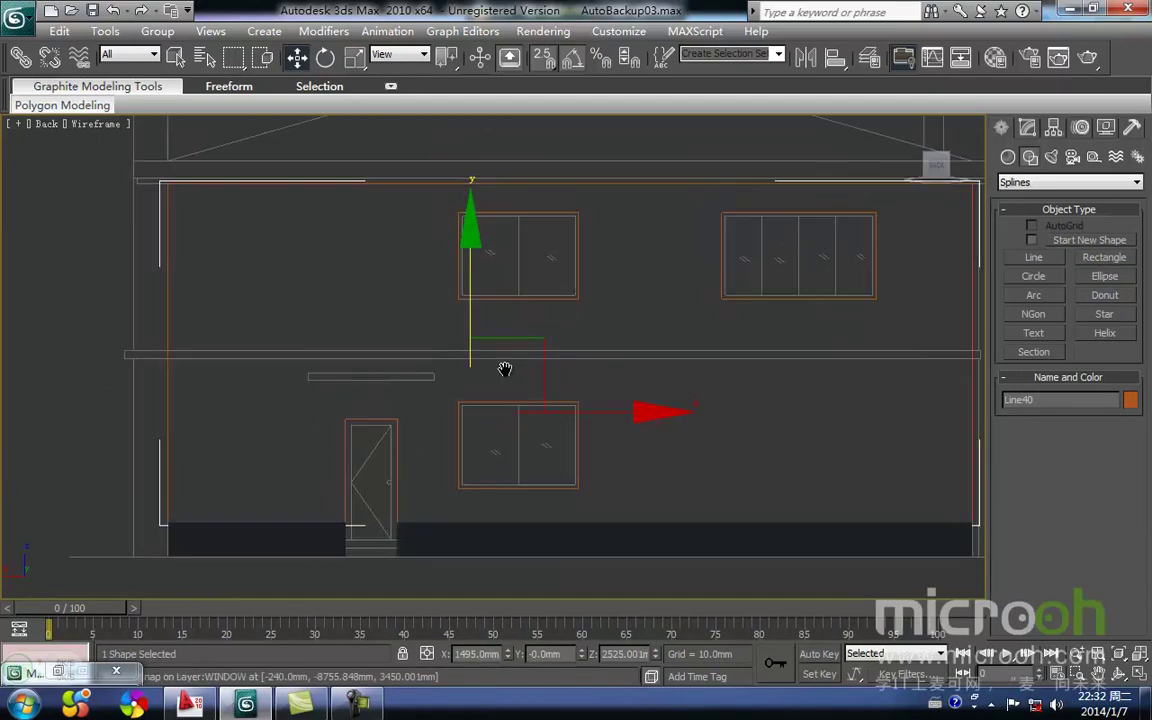
key("F3")
middle_click_drag(571, 303, 542, 337)
left_click(1027, 127)
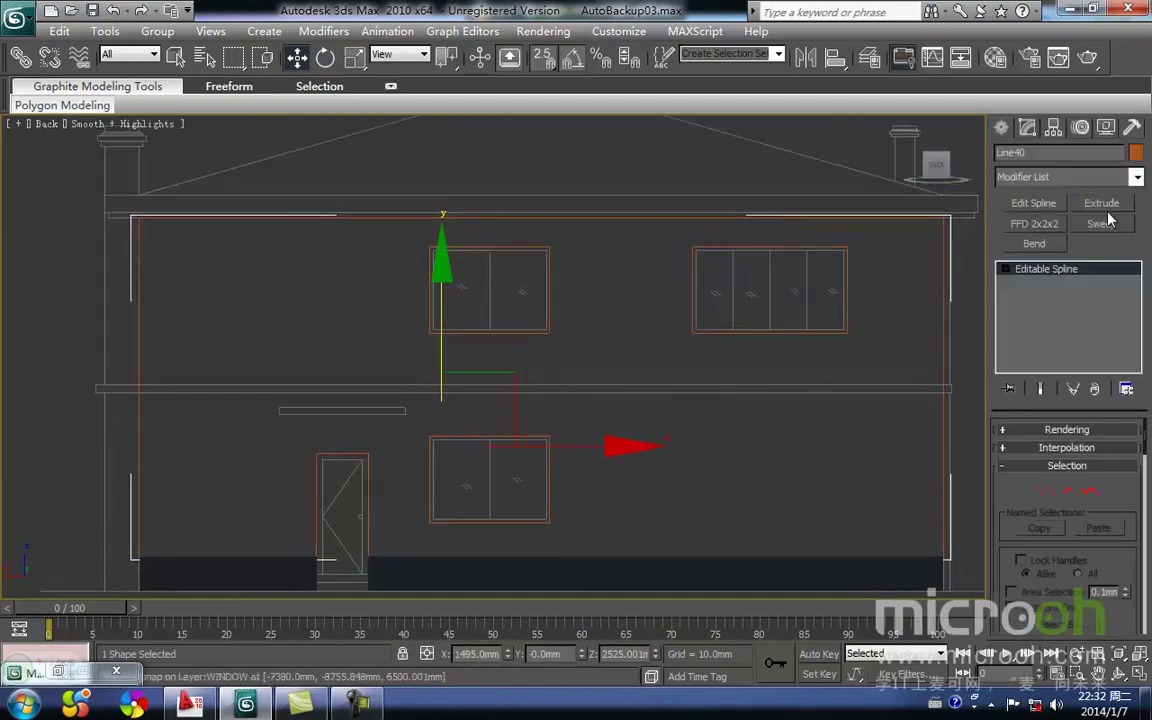
left_click(1103, 204)
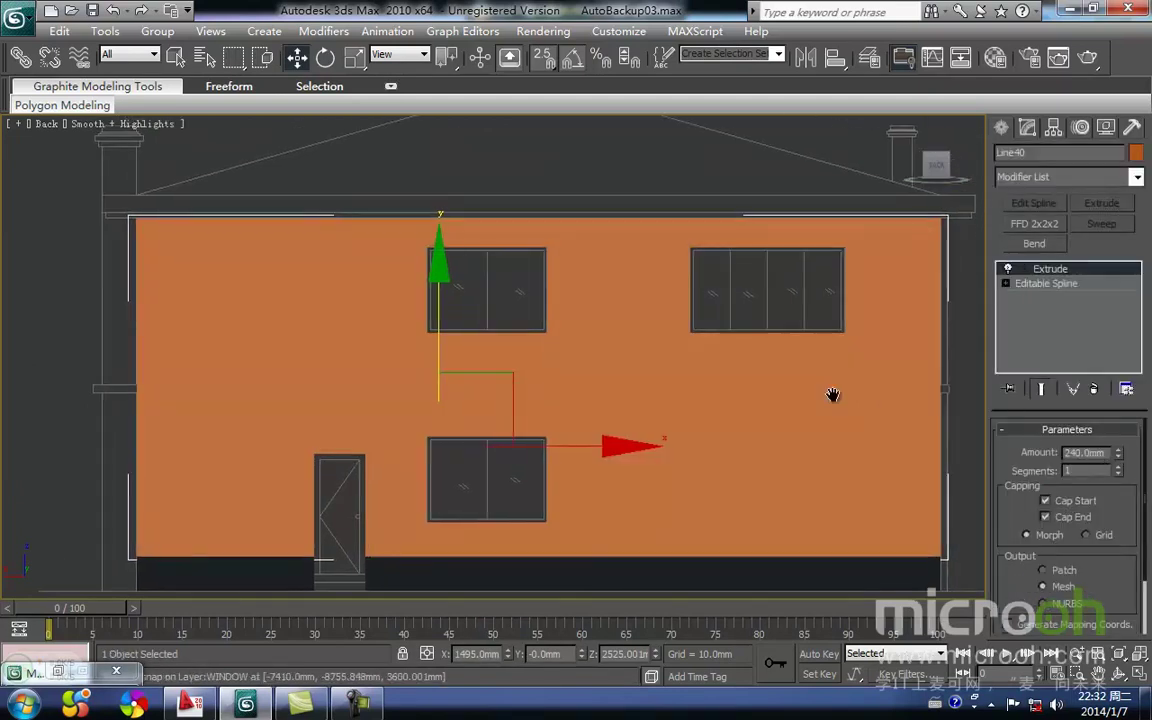
scroll(820, 392, "down", 3)
Move the extruded wall in the top view onto the outer north wall line of the floor plan
key("t")
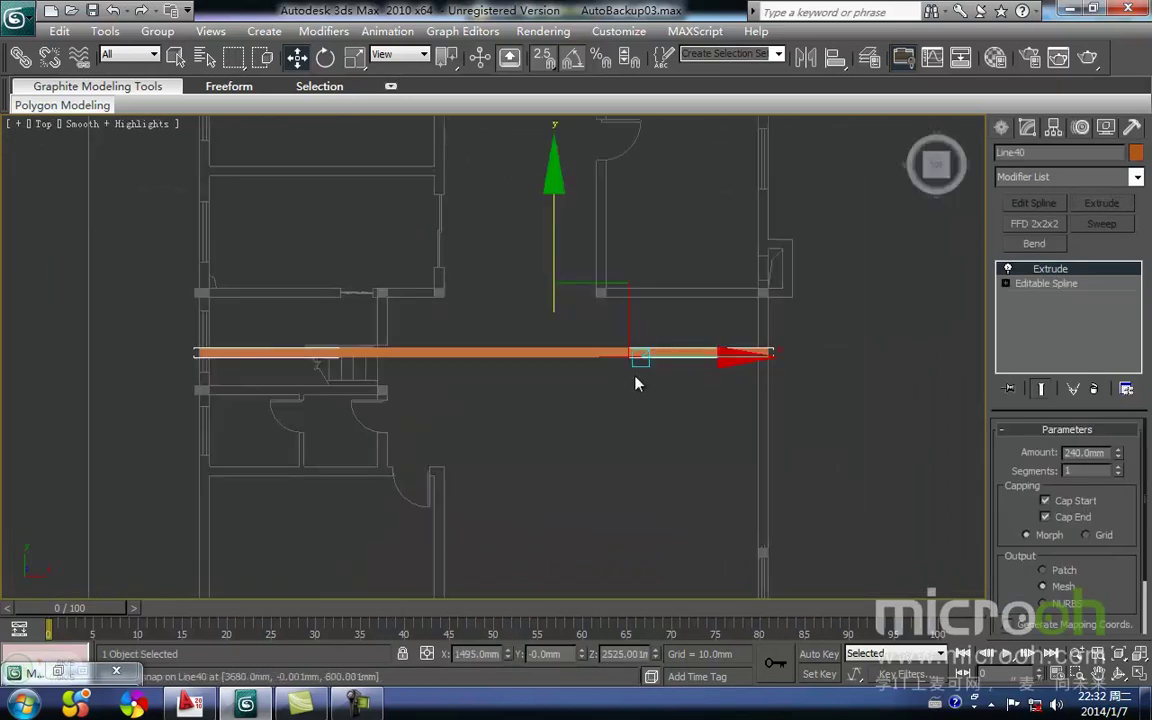
scroll(684, 393, "up", 1)
middle_click_drag(540, 338, 597, 447)
scroll(597, 445, "down", 2)
key("F3")
middle_click_drag(576, 352, 584, 449)
key("space")
left_click_drag(573, 424, 504, 232)
scroll(400, 290, "up", 3)
middle_click_drag(359, 309, 799, 476)
scroll(684, 429, "up", 4)
middle_click_drag(674, 428, 559, 396)
left_click_drag(573, 474, 575, 393)
scroll(571, 400, "down", 2)
Assign the 乳白色面砖 material to the north wall, deselect it and close the Material Editor
key("F3")
middle_click_drag(574, 437, 947, 312, "alt")
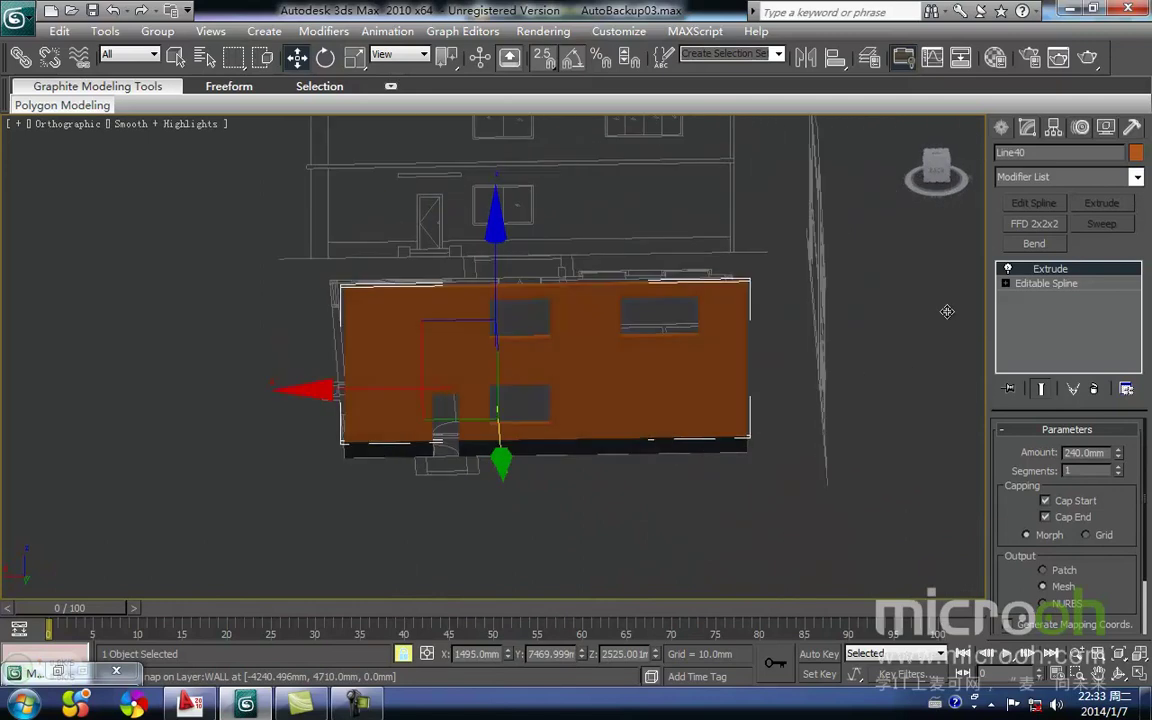
key("m")
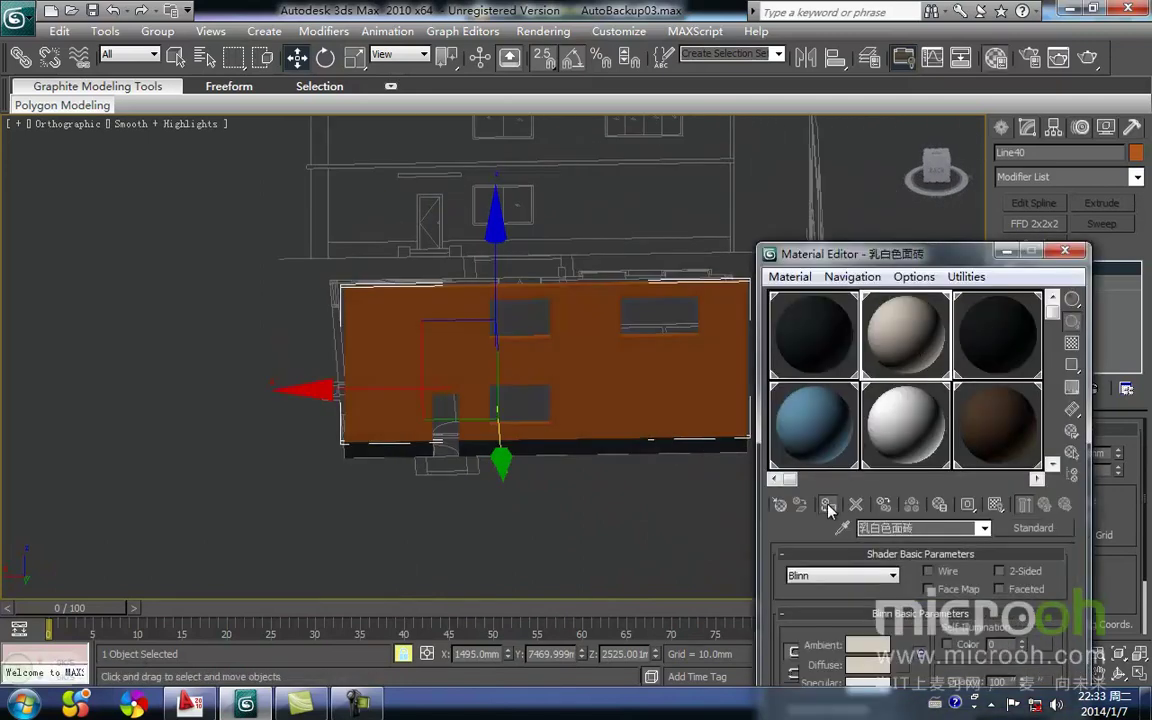
left_click(829, 507)
left_click(687, 538)
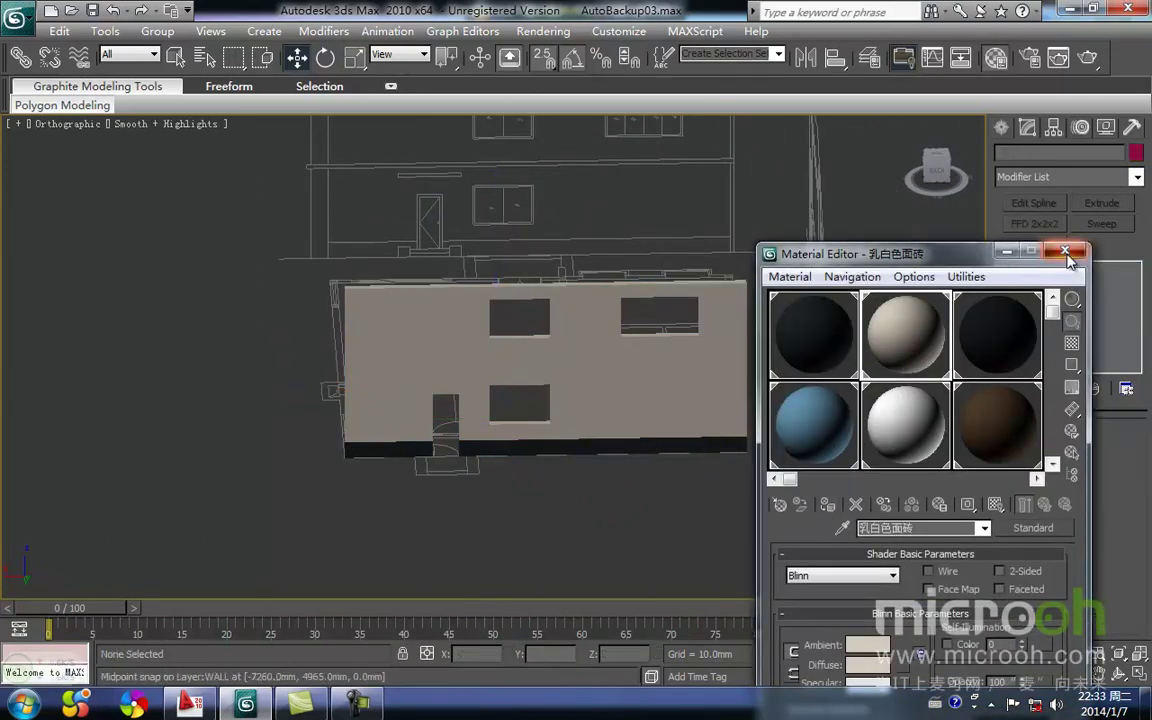
left_click(1067, 253)
scroll(665, 418, "down", 2)
scroll(593, 430, "up", 4)
scroll(615, 427, "down", 2)
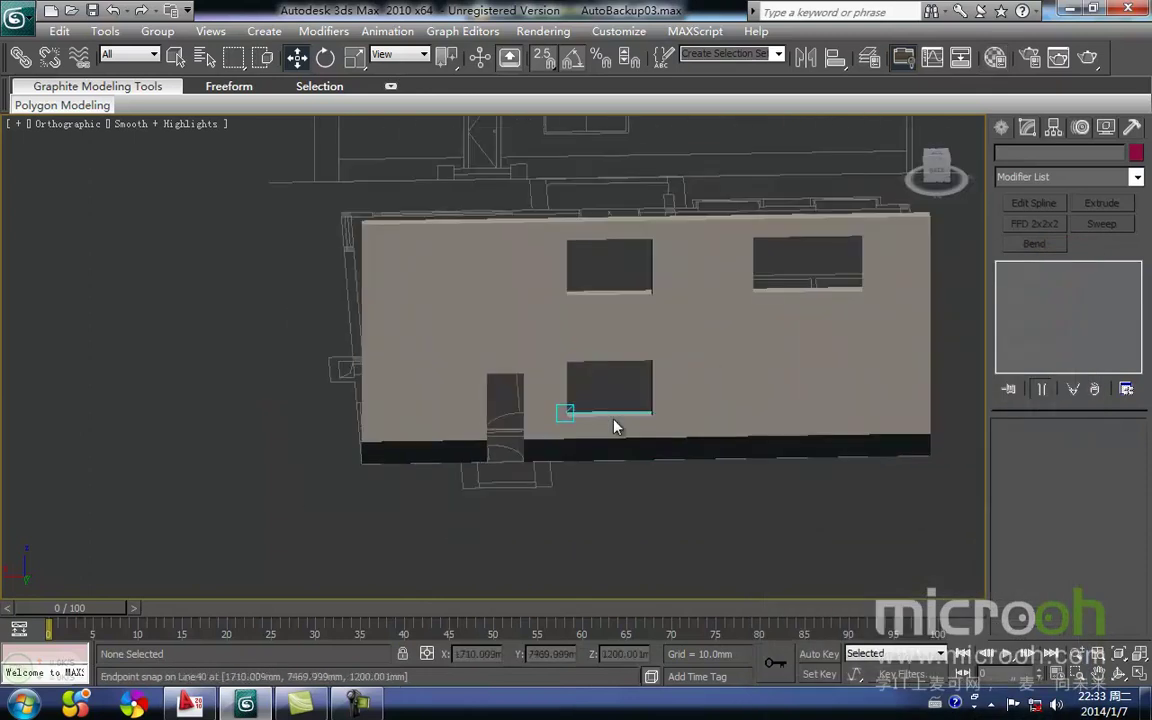
In the back view in wireframe, trace the door frame with a closed line following the door's outer and inner edges on the elevation
key("v")
key("k")
key("z")
middle_click_drag(477, 415, 576, 373)
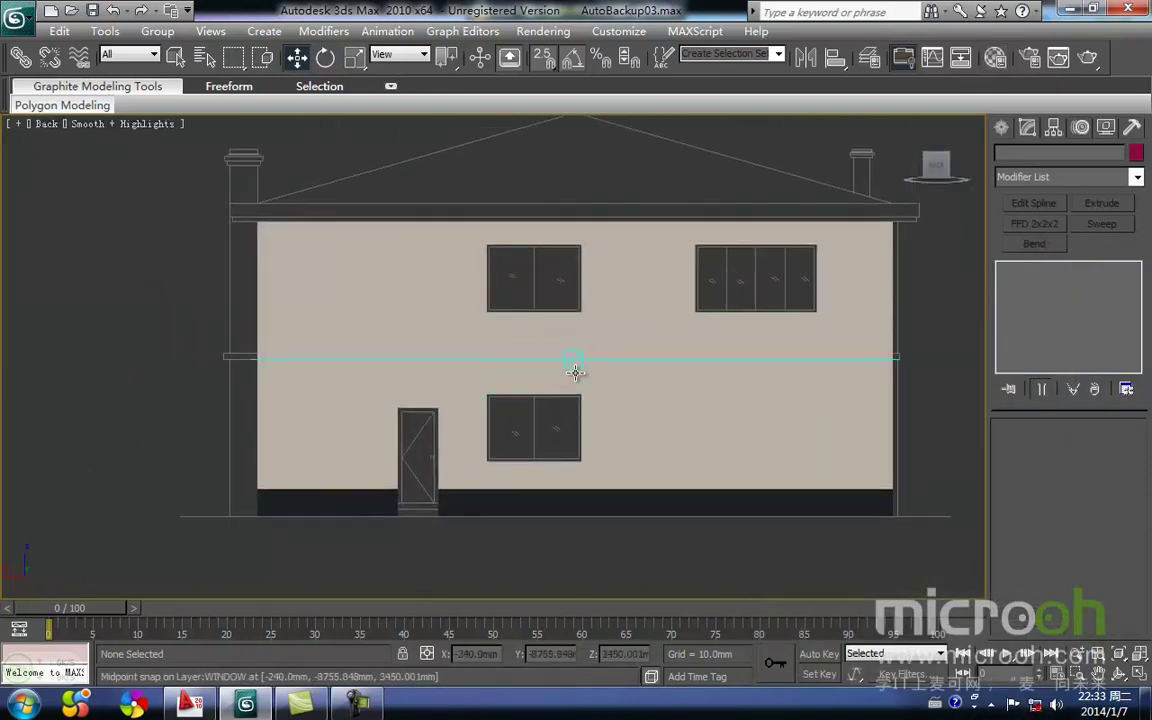
key("F3")
scroll(540, 404, "up", 6)
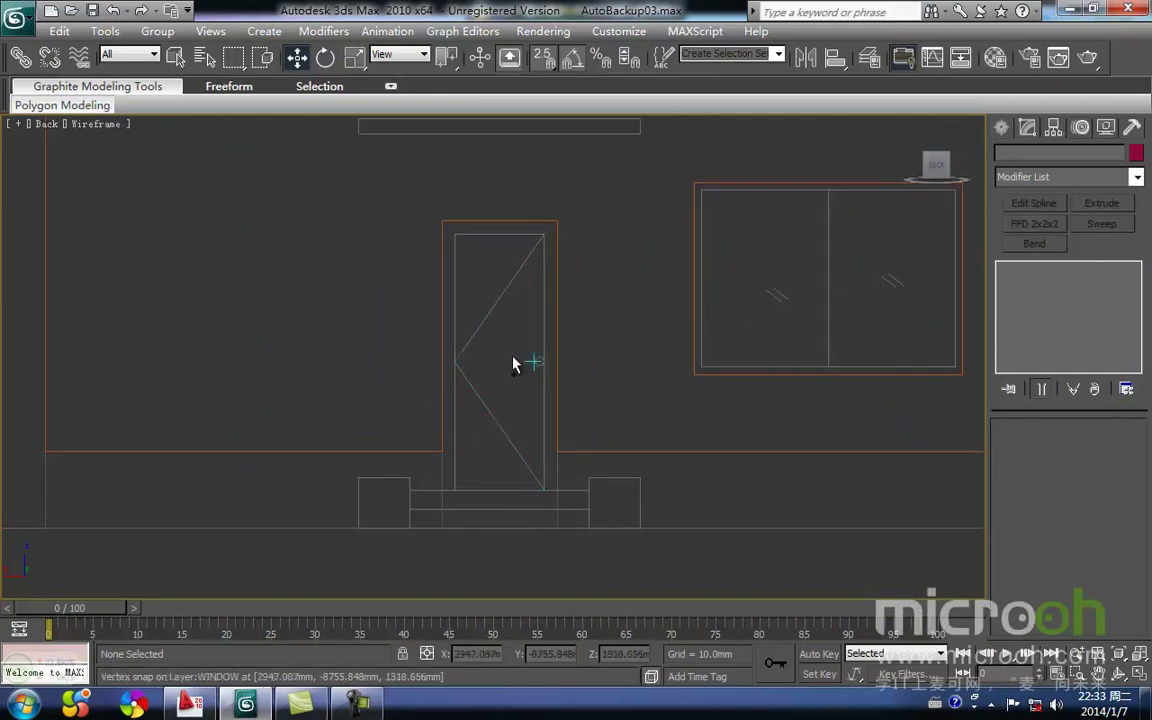
left_click(1001, 127)
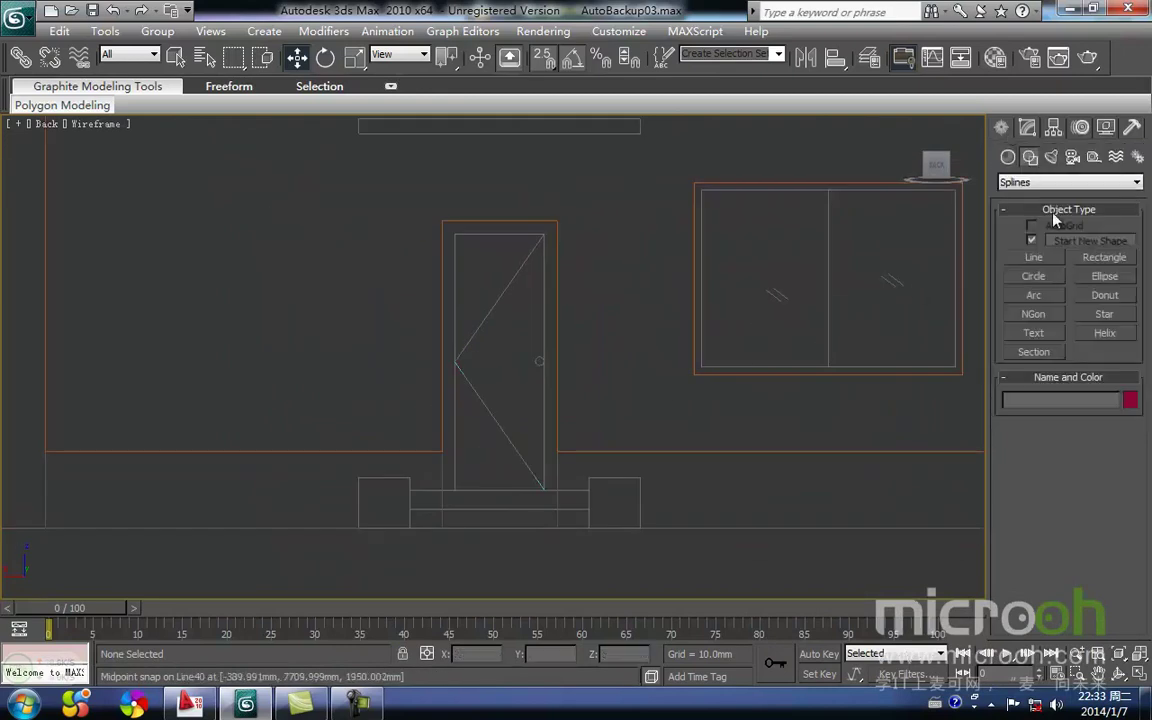
left_click(1034, 257)
middle_click_drag(437, 497, 469, 485)
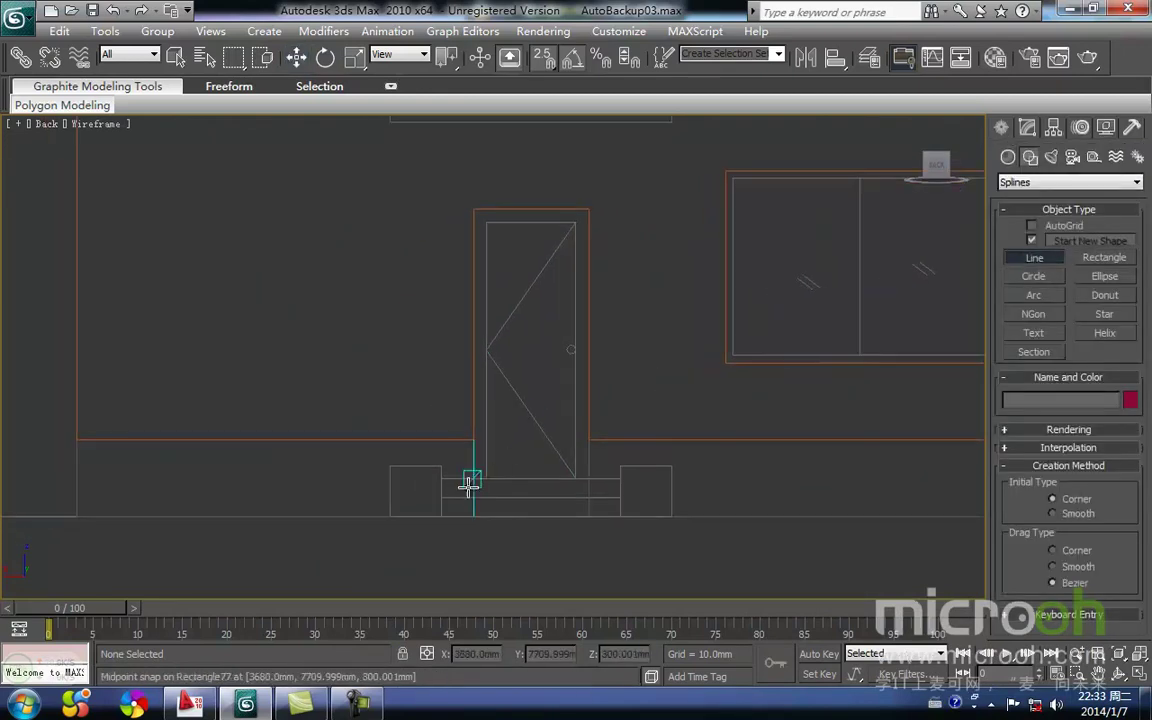
left_click(472, 478)
left_click(473, 209)
left_click(588, 209)
left_click(588, 479)
left_click(576, 478)
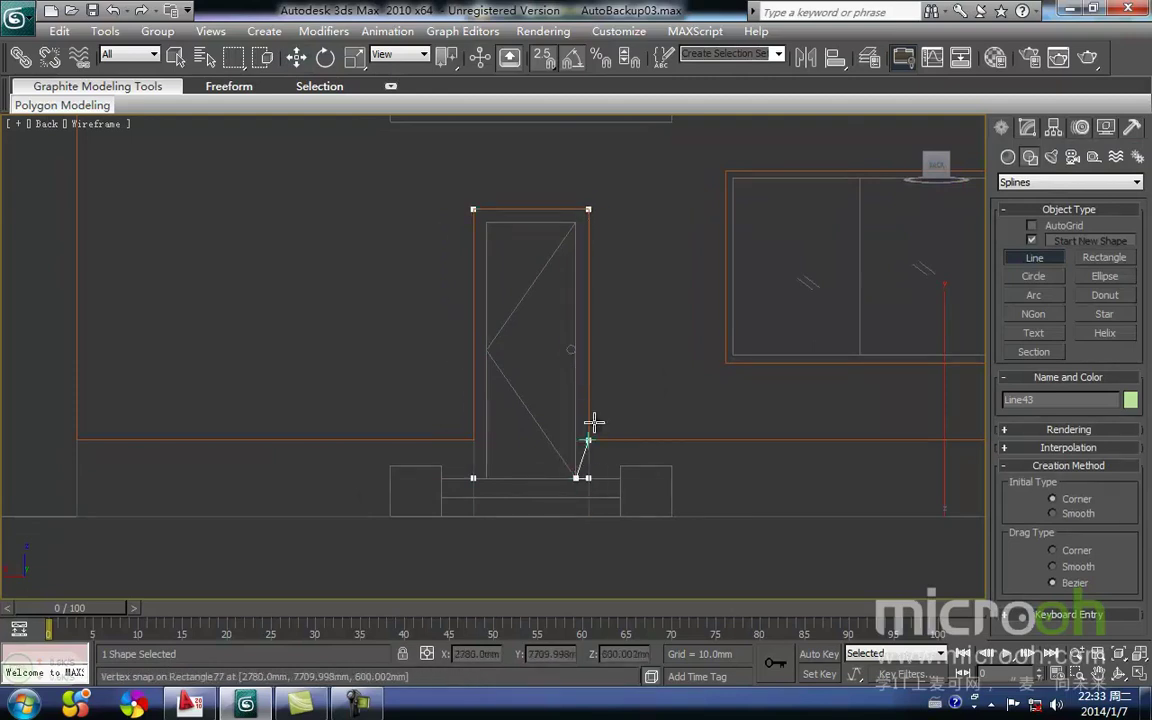
left_click(575, 221)
left_click(486, 221)
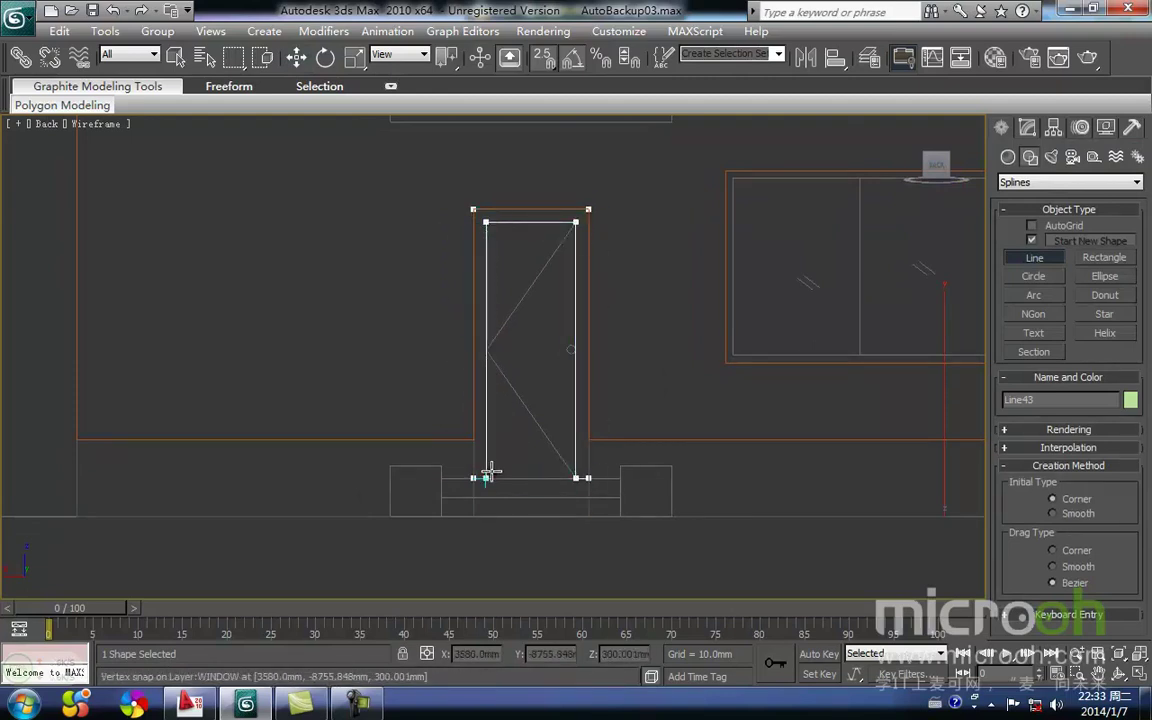
left_click(472, 479)
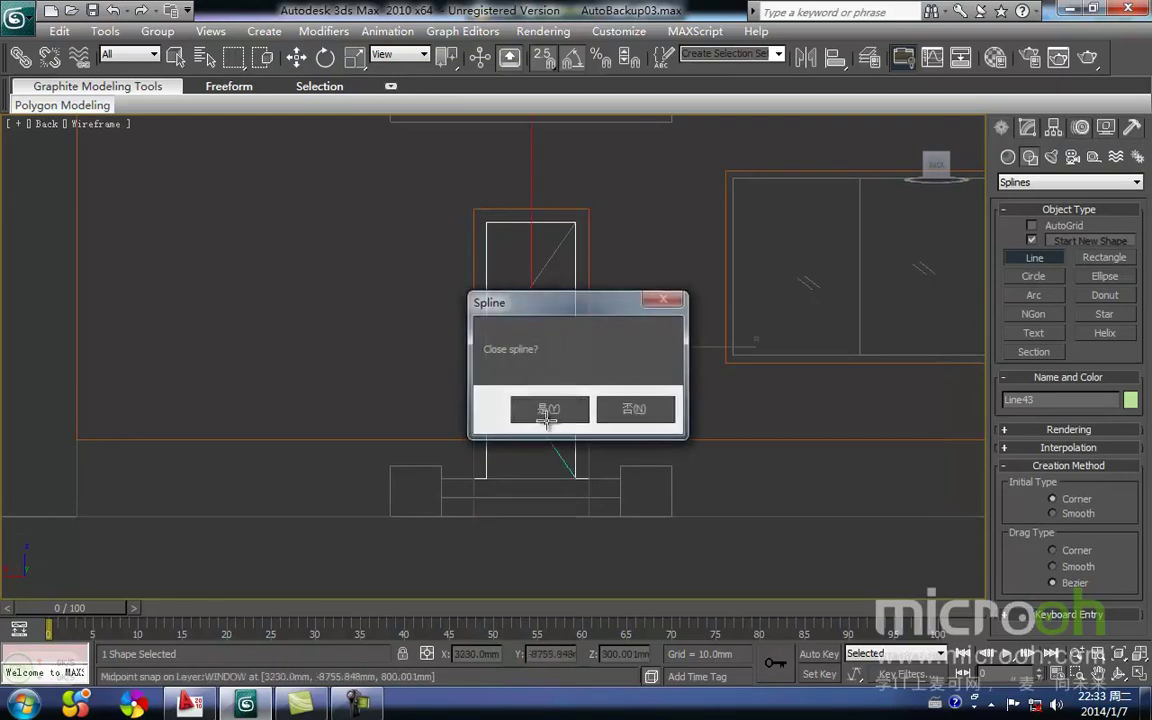
left_click(548, 406)
Select the door frame outline and extrude it 100 mm, then return to shaded display
key("w")
left_click(517, 458)
middle_click_drag(525, 267, 519, 446)
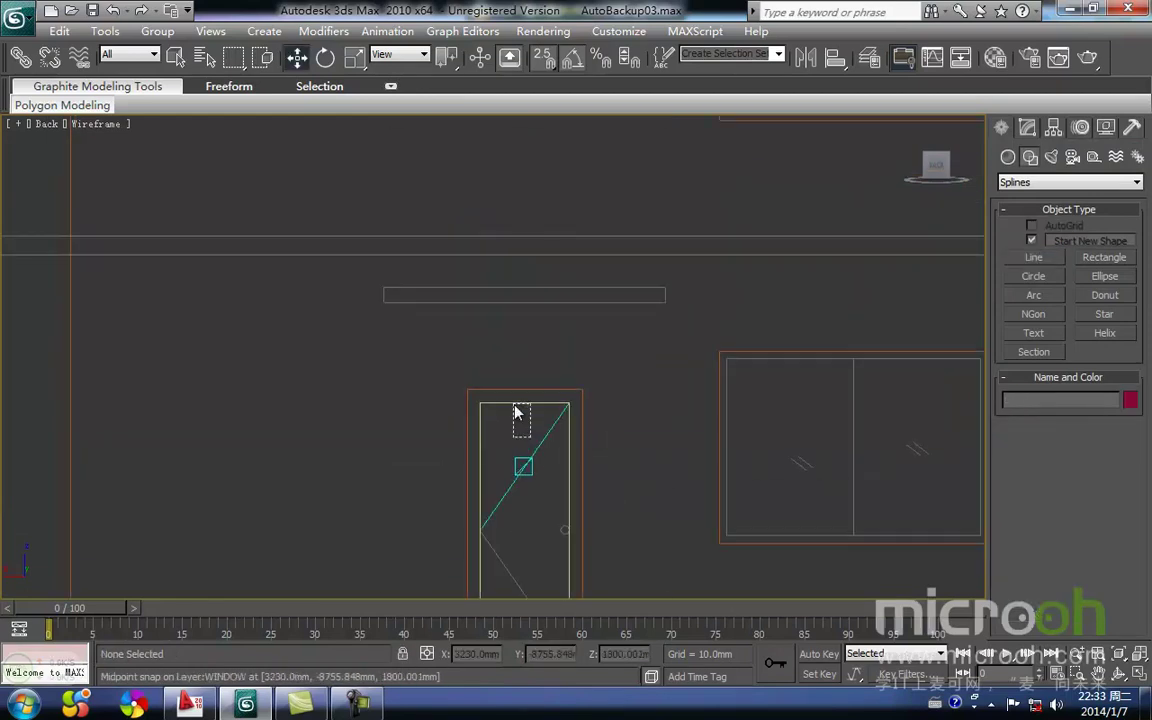
left_click(518, 412)
left_click(1024, 127)
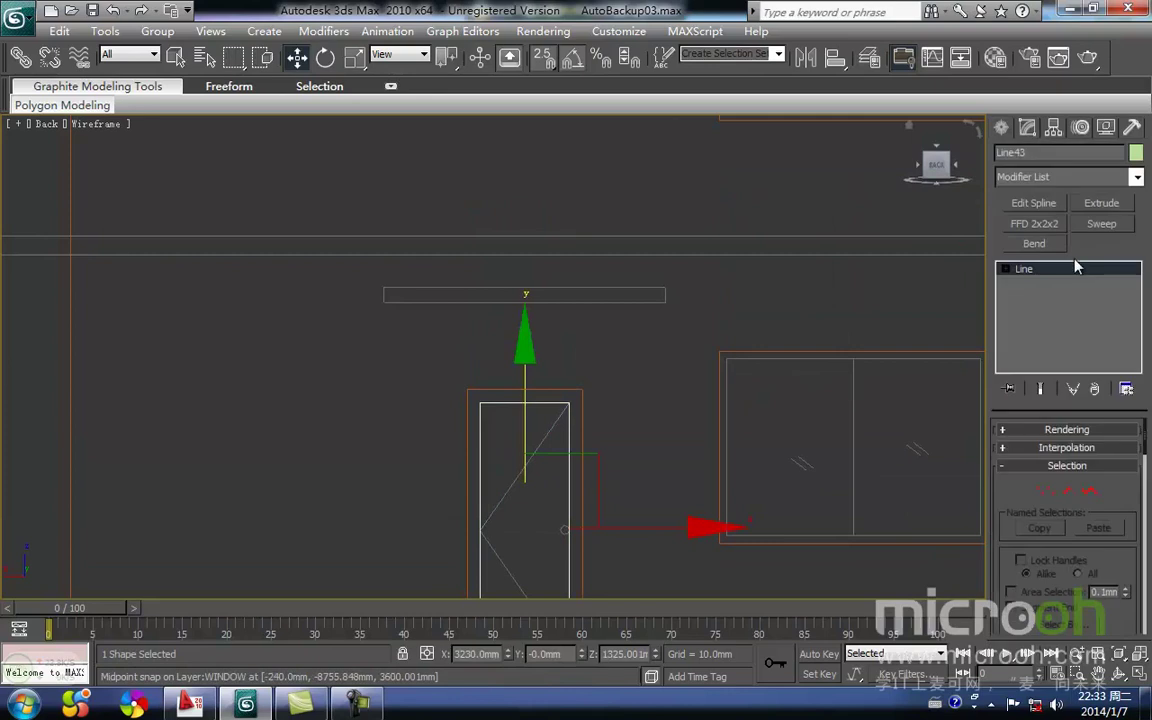
left_click(1093, 205)
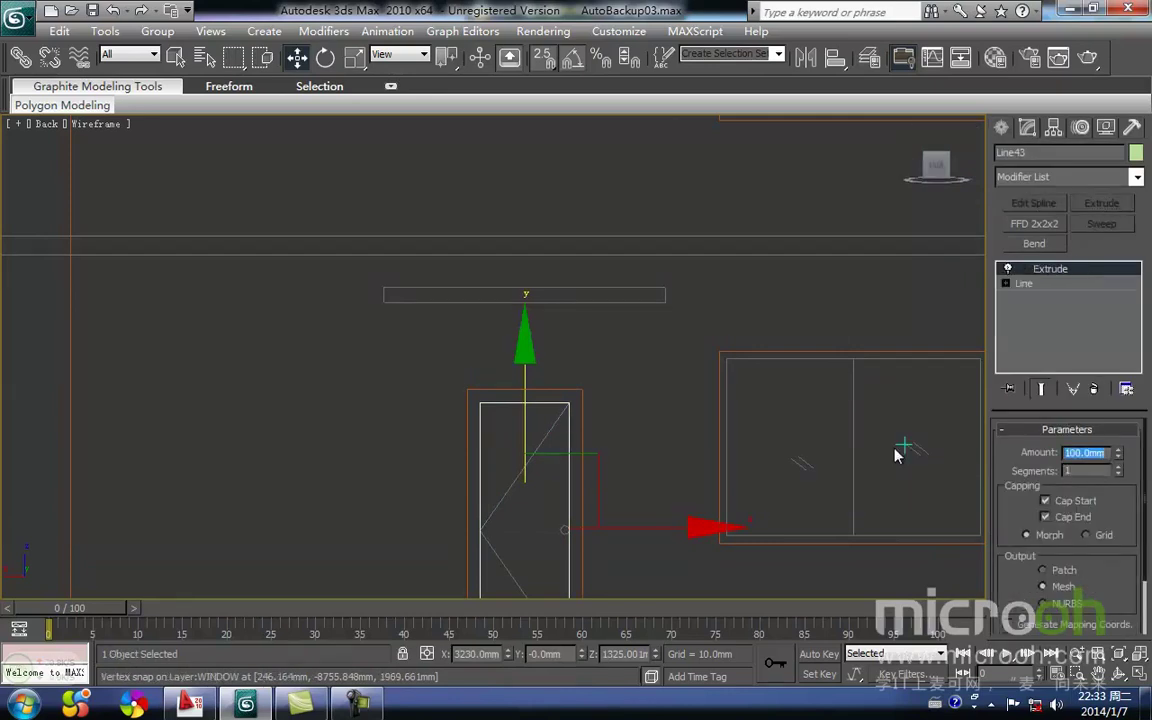
key("F3")
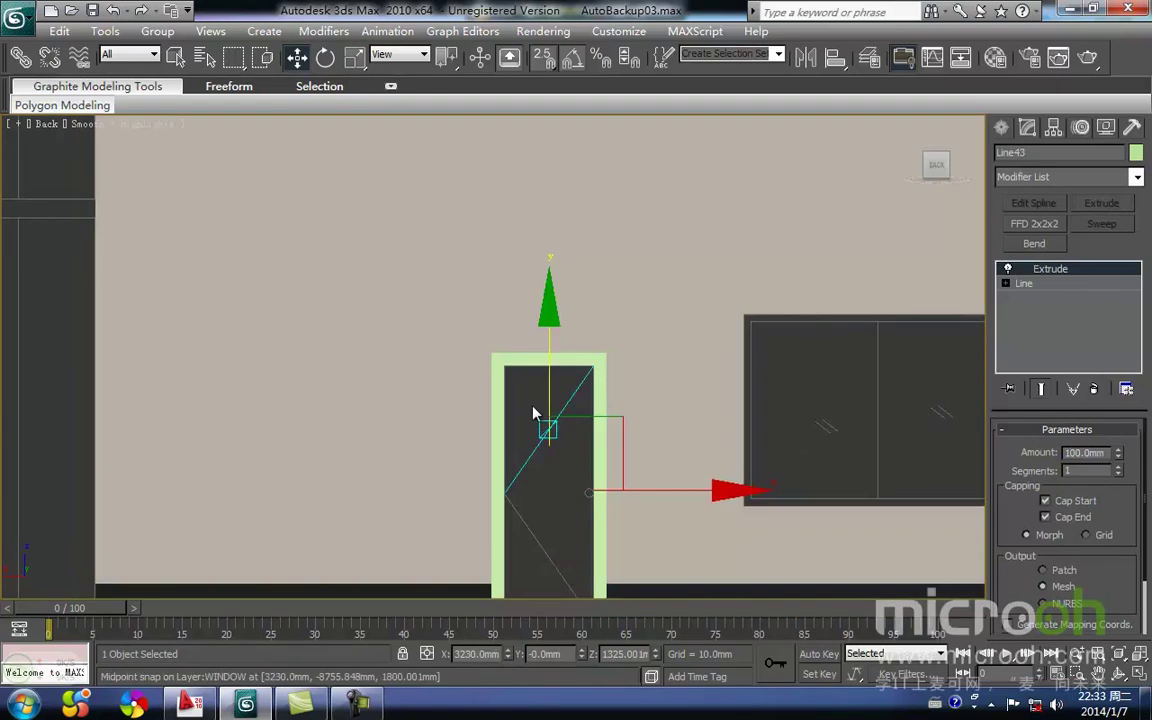
Align the door frame to the north wall in Z position only, center to center
left_click(533, 408)
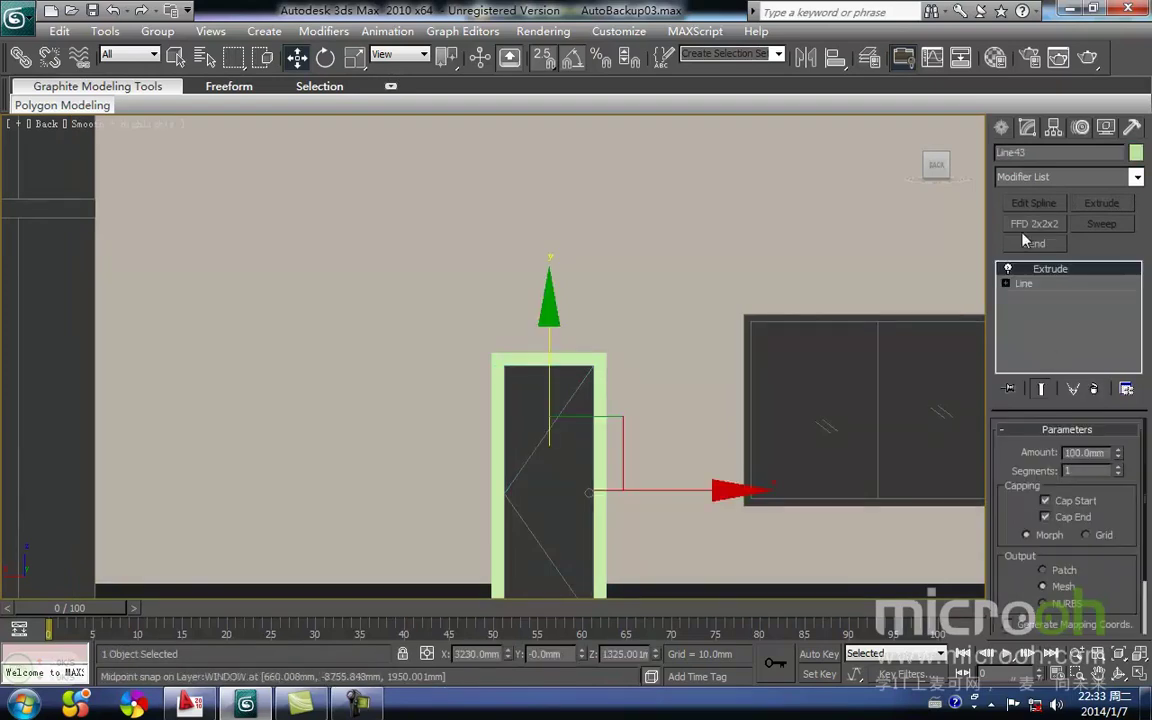
left_click(832, 60)
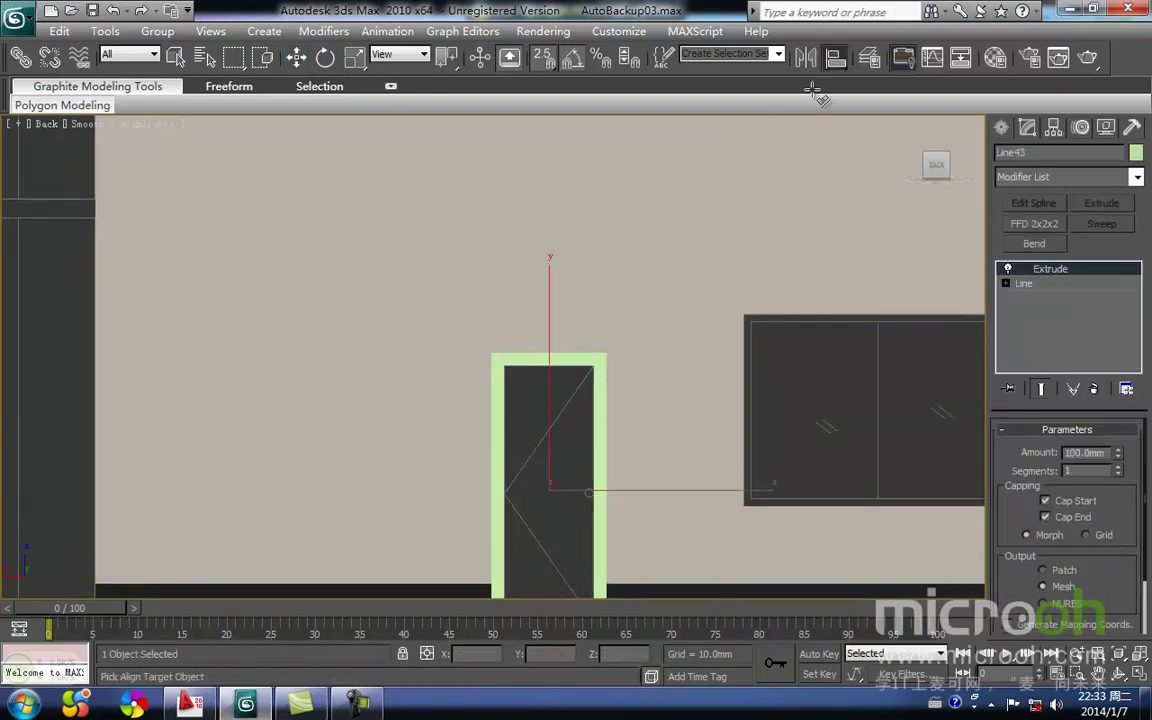
left_click(760, 420)
left_click(491, 233)
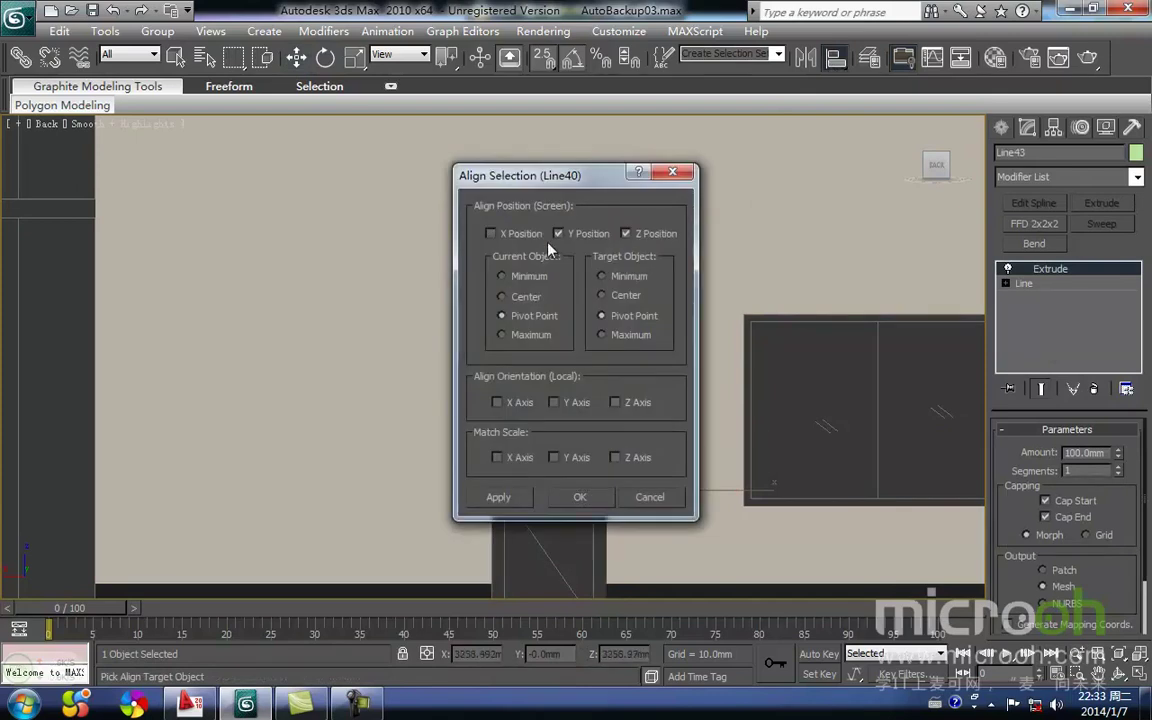
left_click(561, 234)
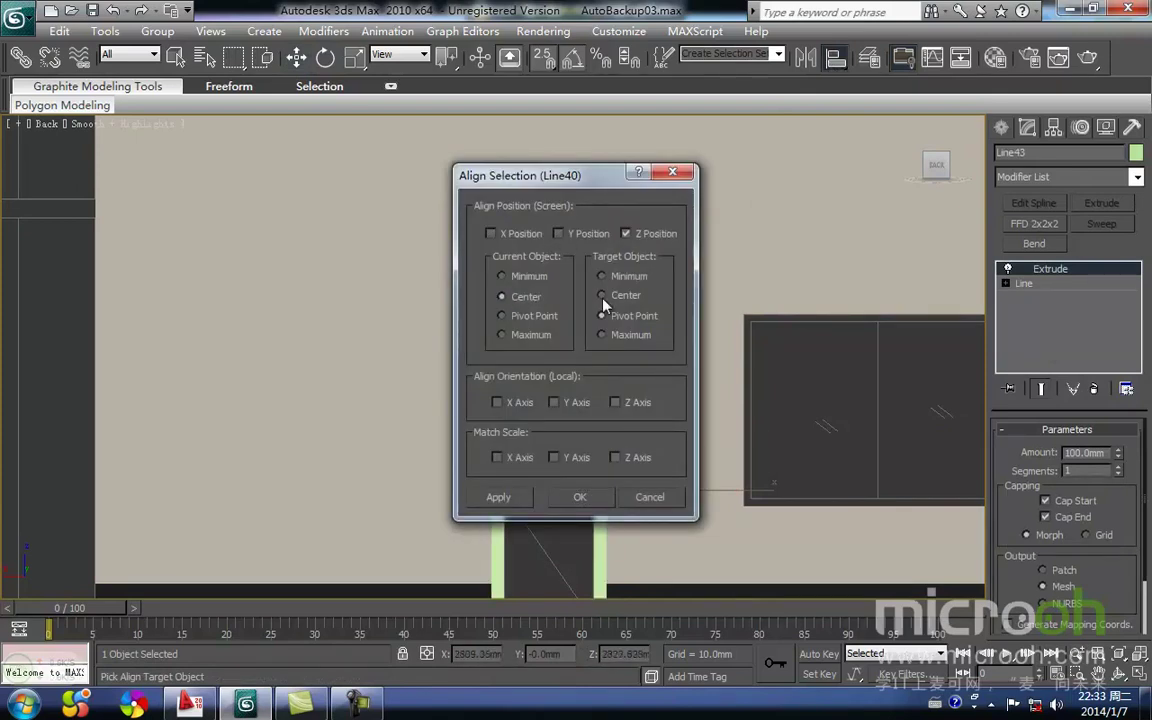
left_click(579, 497)
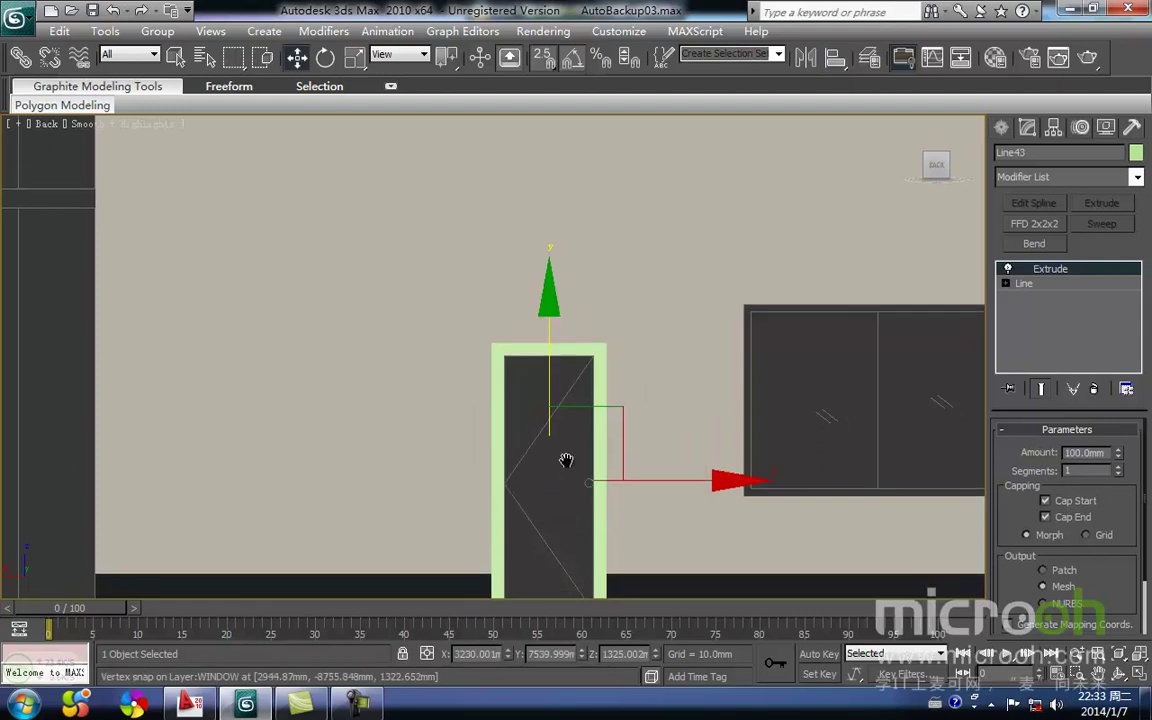
Assign the 门 material to the door frame
key("m")
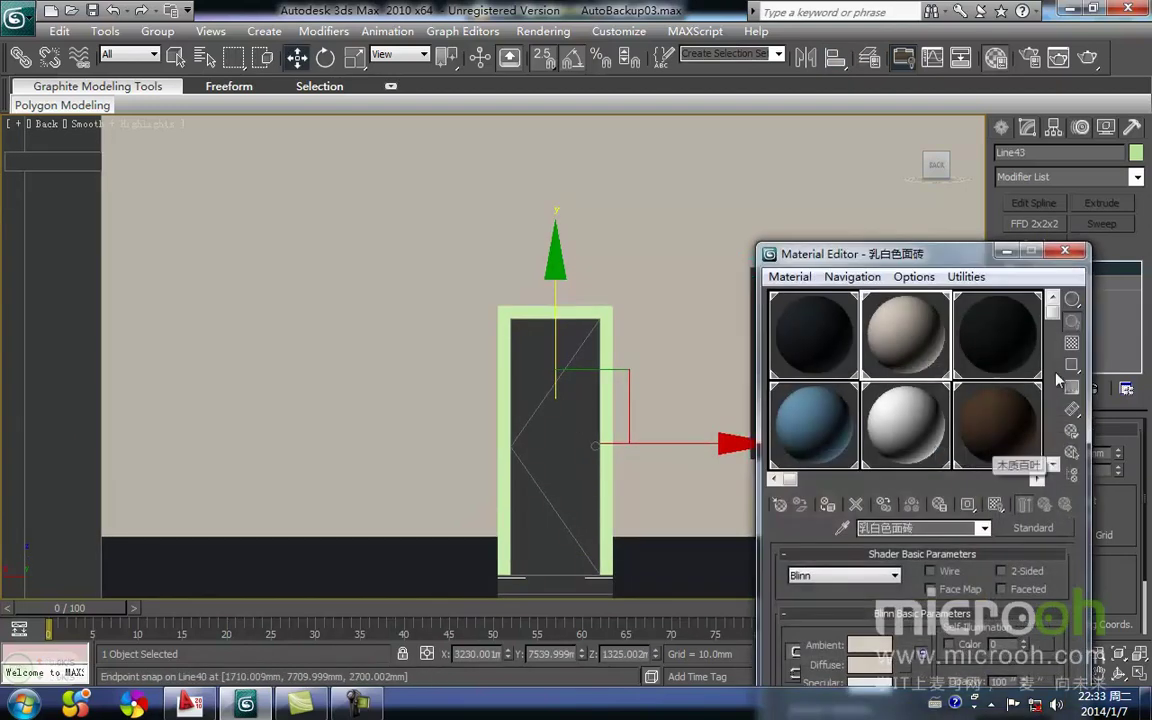
left_click_drag(1053, 314, 1054, 394)
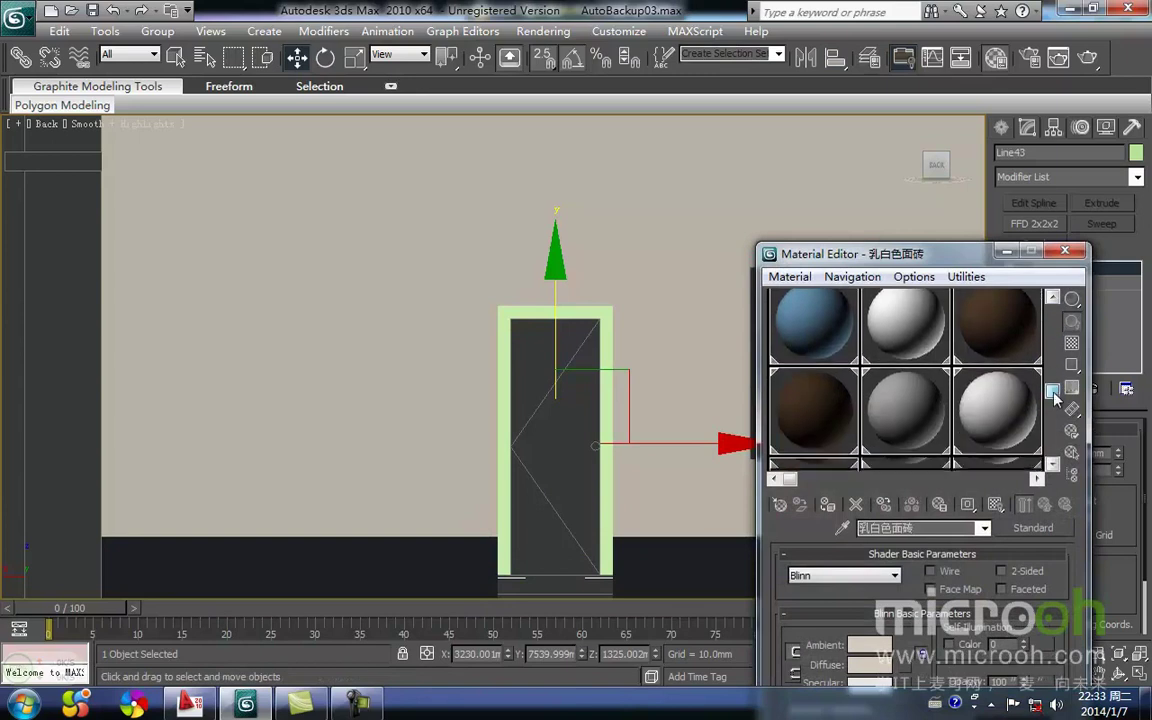
left_click(828, 416)
left_click(827, 505)
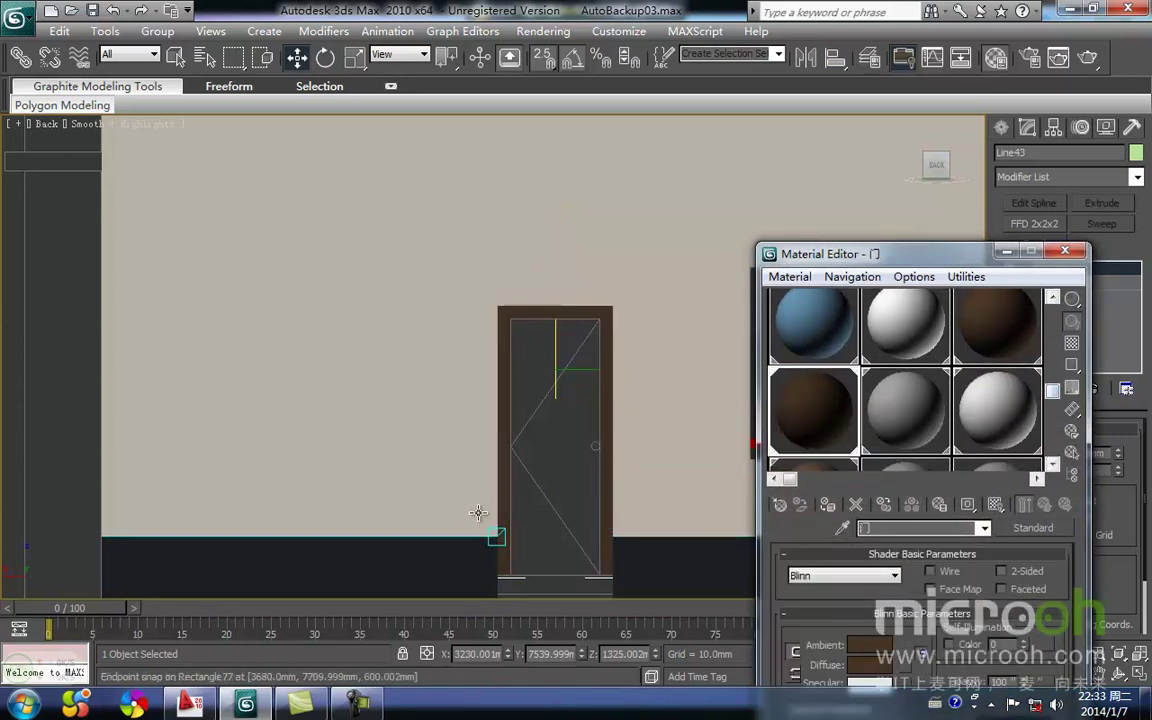
Draw a rectangle filling the opening inside the door frame for the door leaf
left_click(1005, 128)
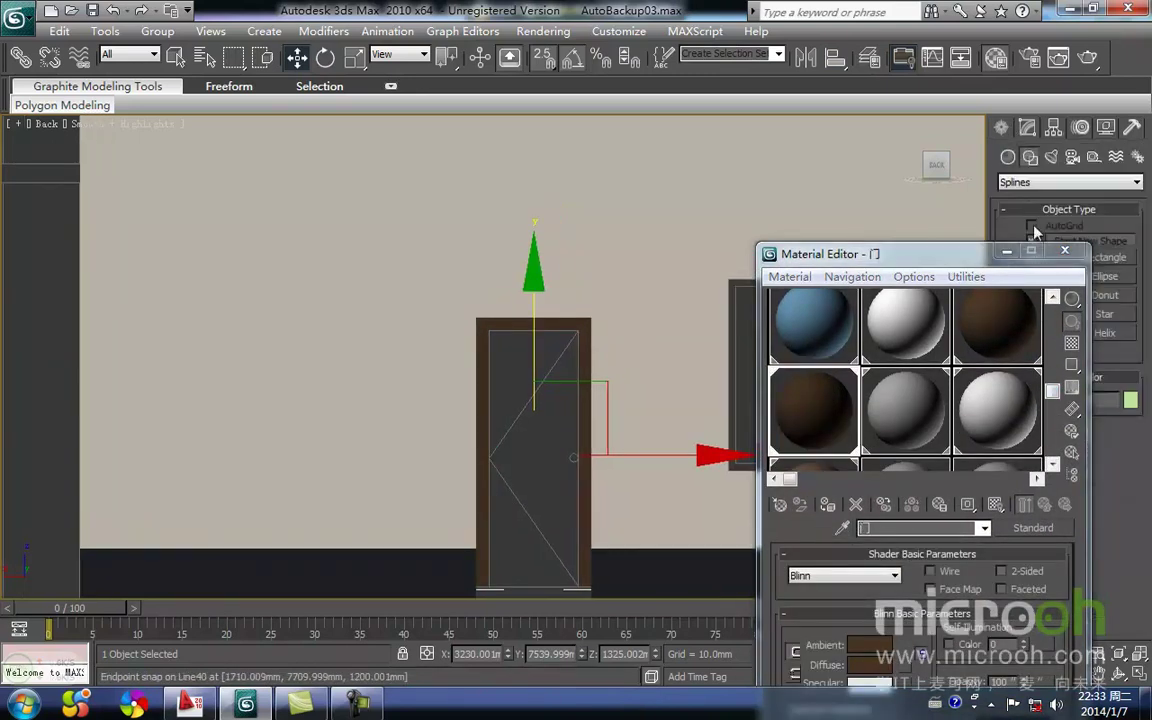
left_click_drag(977, 259, 793, 373)
left_click(1105, 257)
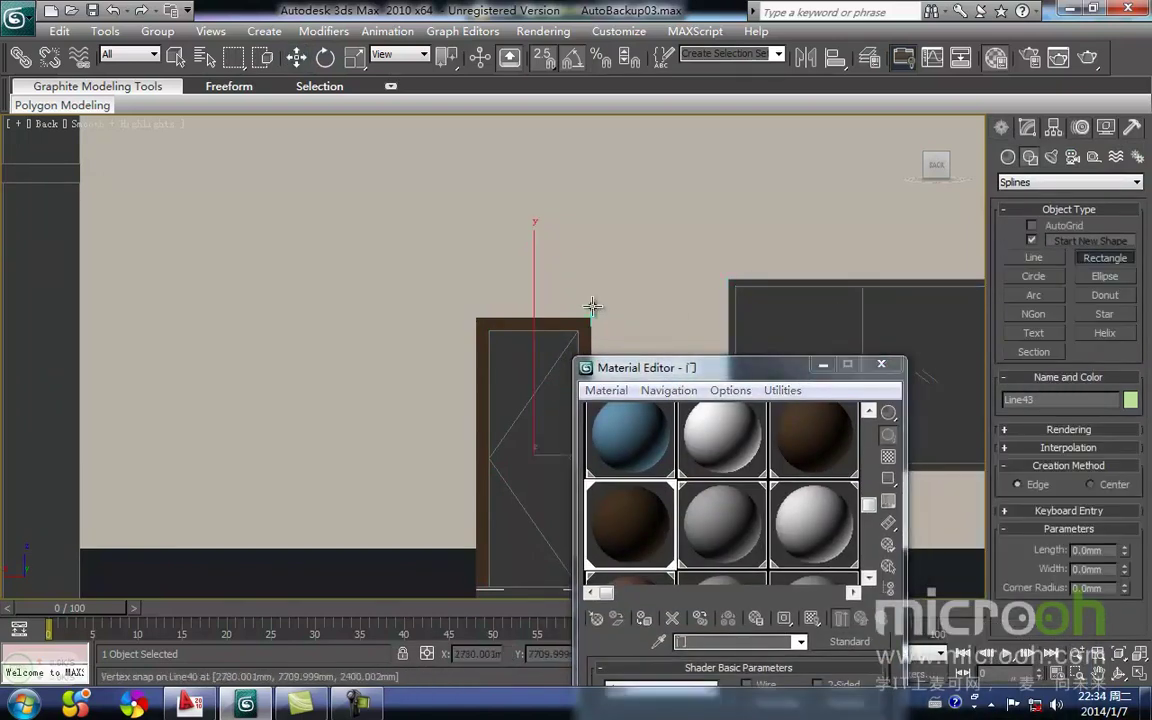
middle_click_drag(673, 311, 467, 285)
mouse_move(284, 306)
left_mouse_down()
mouse_move(327, 555)
mouse_move(367, 558)
left_mouse_up()
key("w")
Select the door leaf rectangle and extrude it 50 mm
middle_click_drag(334, 543, 377, 463)
left_click_drag(389, 518, 371, 457)
left_click(1027, 130)
left_click(1100, 203)
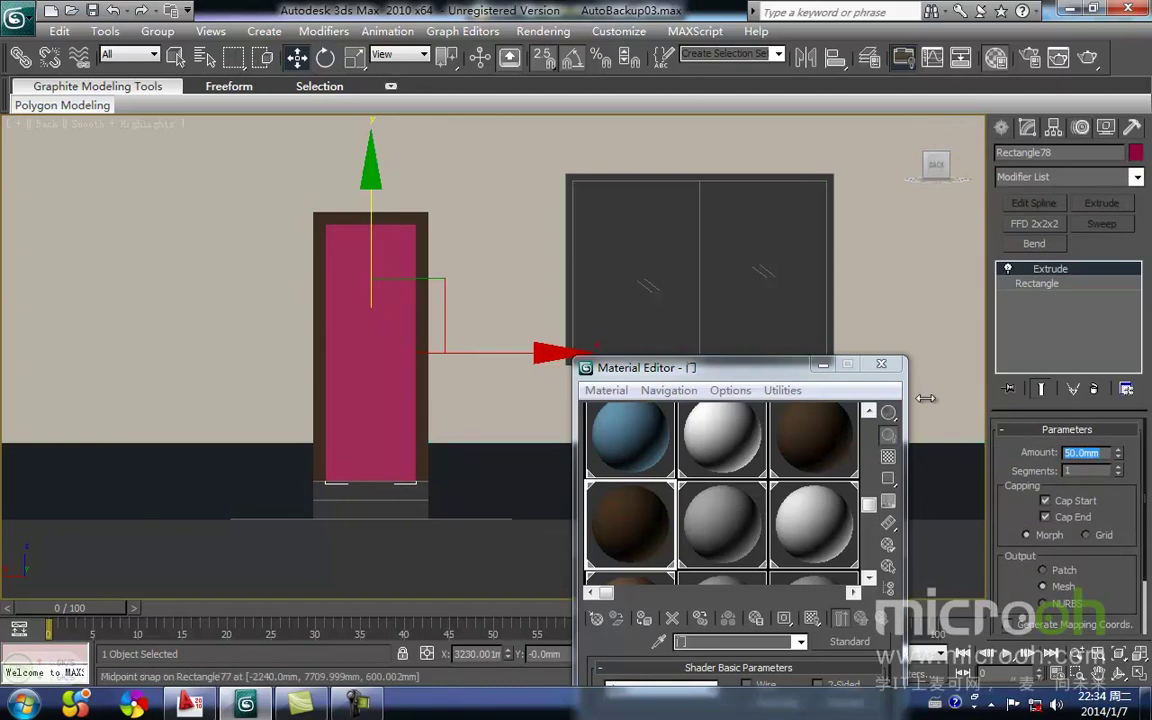
left_click(366, 527)
left_click(356, 457)
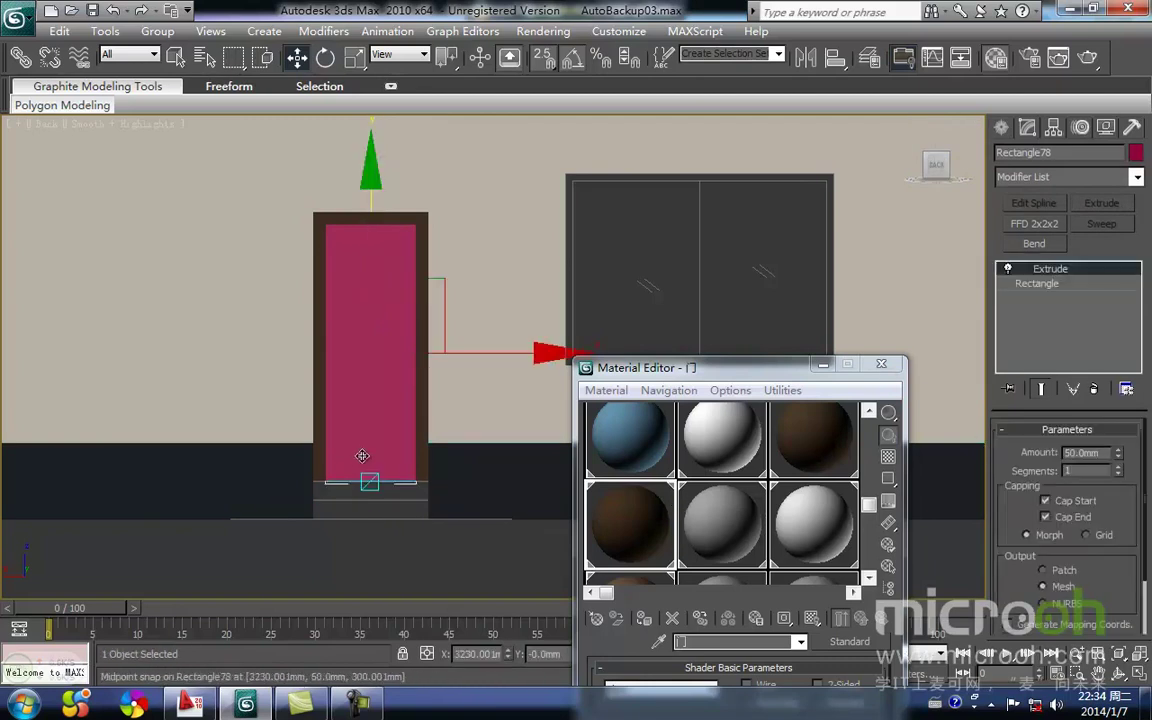
middle_click_drag(400, 400, 489, 355)
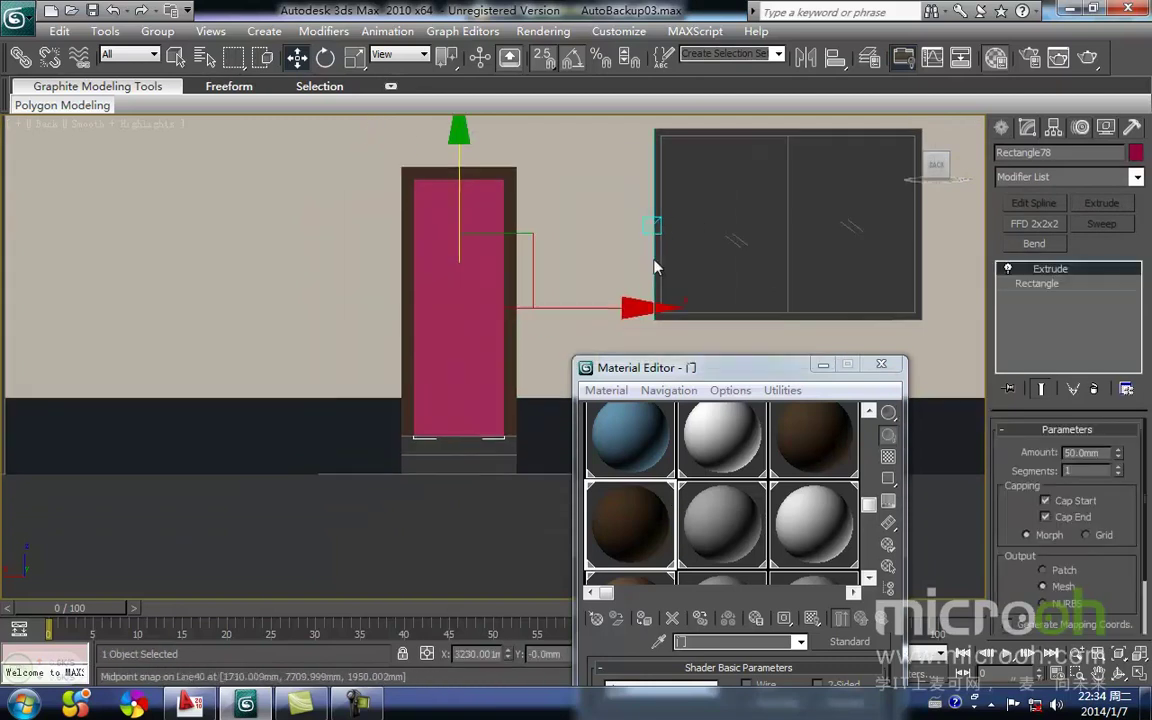
Center the door leaf on the door frame in Z position, assign it the 门 material and minimize the Material Editor
left_click(835, 59)
left_click(510, 414)
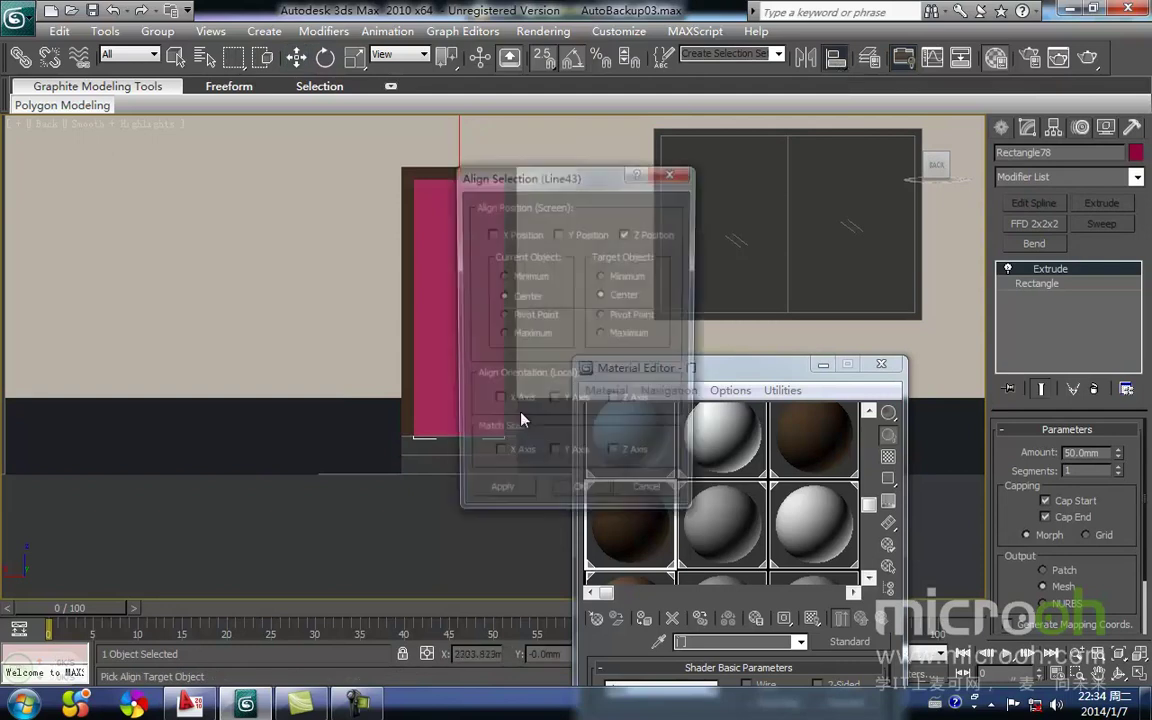
left_click(578, 497)
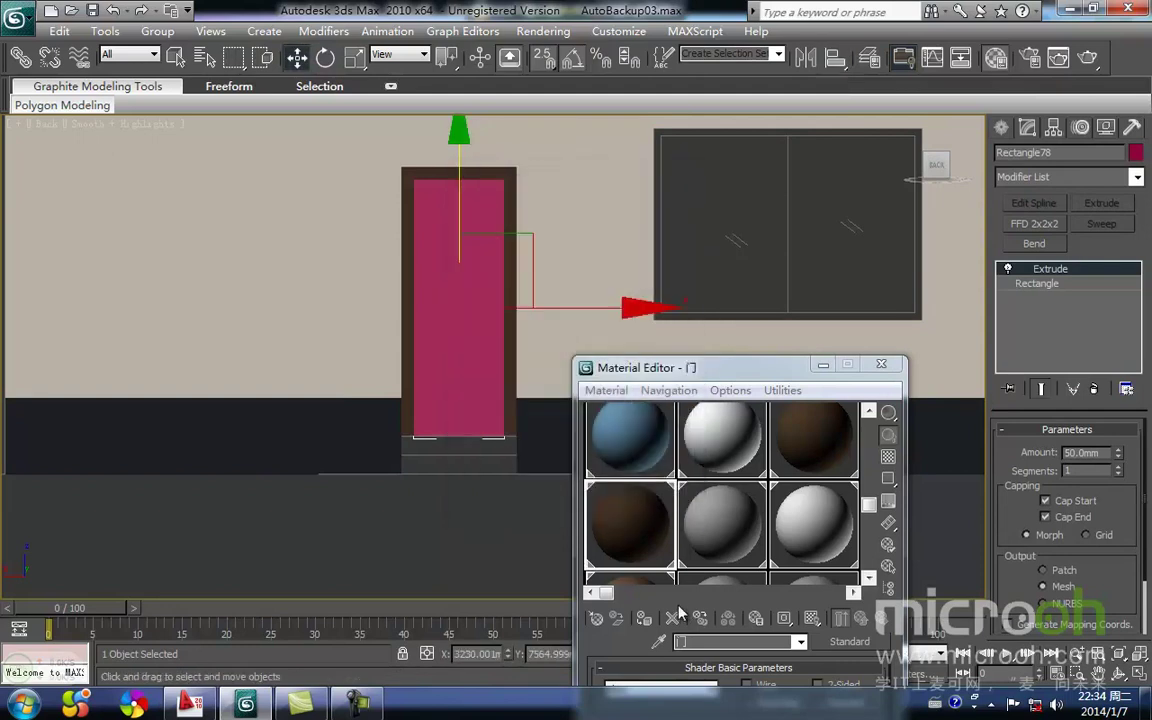
left_click(645, 619)
left_click(823, 366)
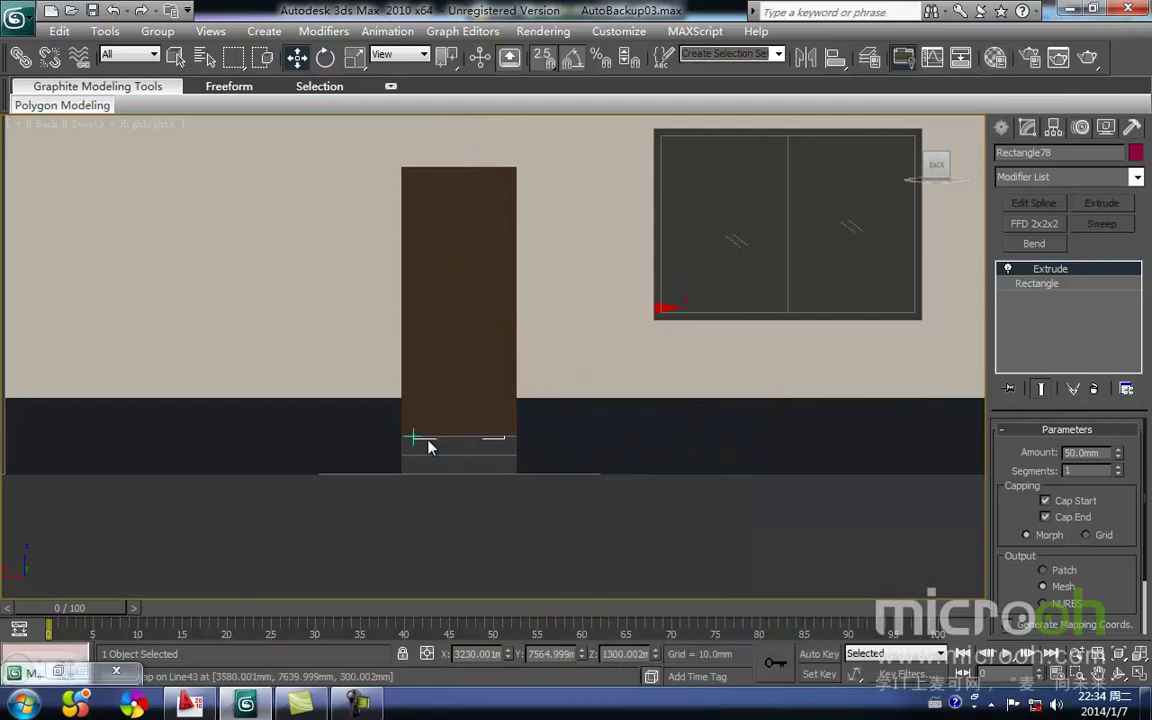
In the top view, draw a rectangle over the outermost tread of the entrance steps, between the two side walls
key("F3")
left_click(447, 463)
scroll(447, 463, "up", 5)
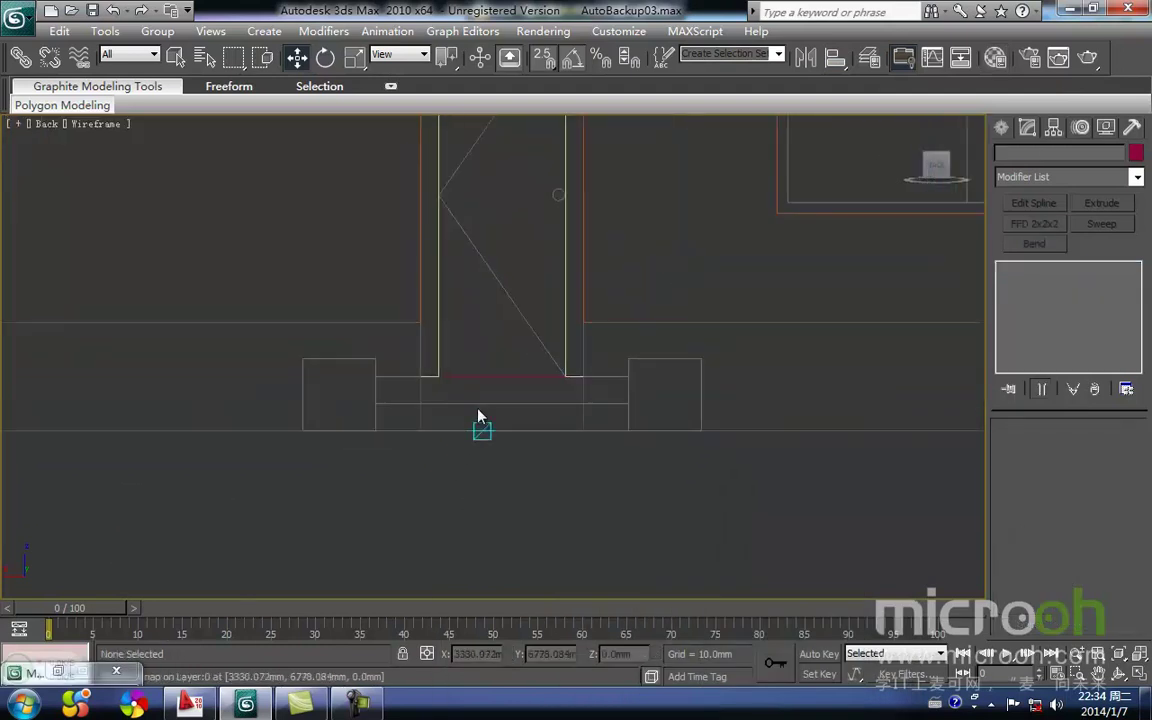
scroll(452, 458, "down", 5)
scroll(452, 458, "up", 2)
middle_click_drag(491, 431, 408, 453)
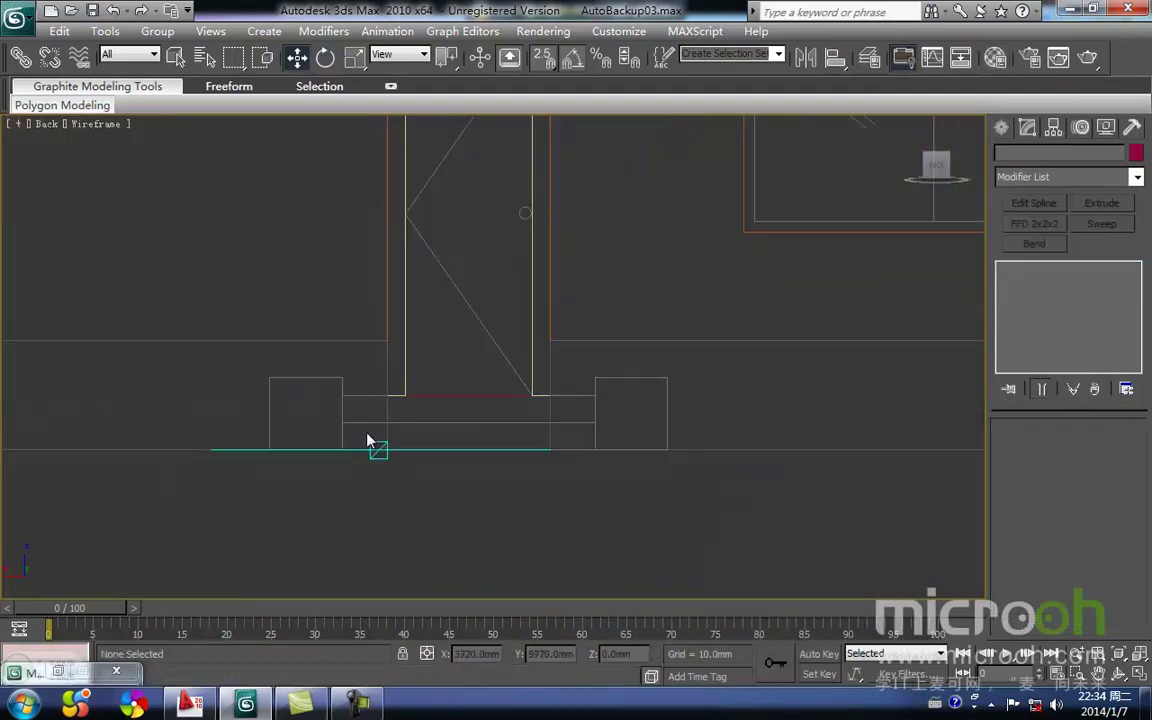
middle_click_drag(635, 440, 697, 469)
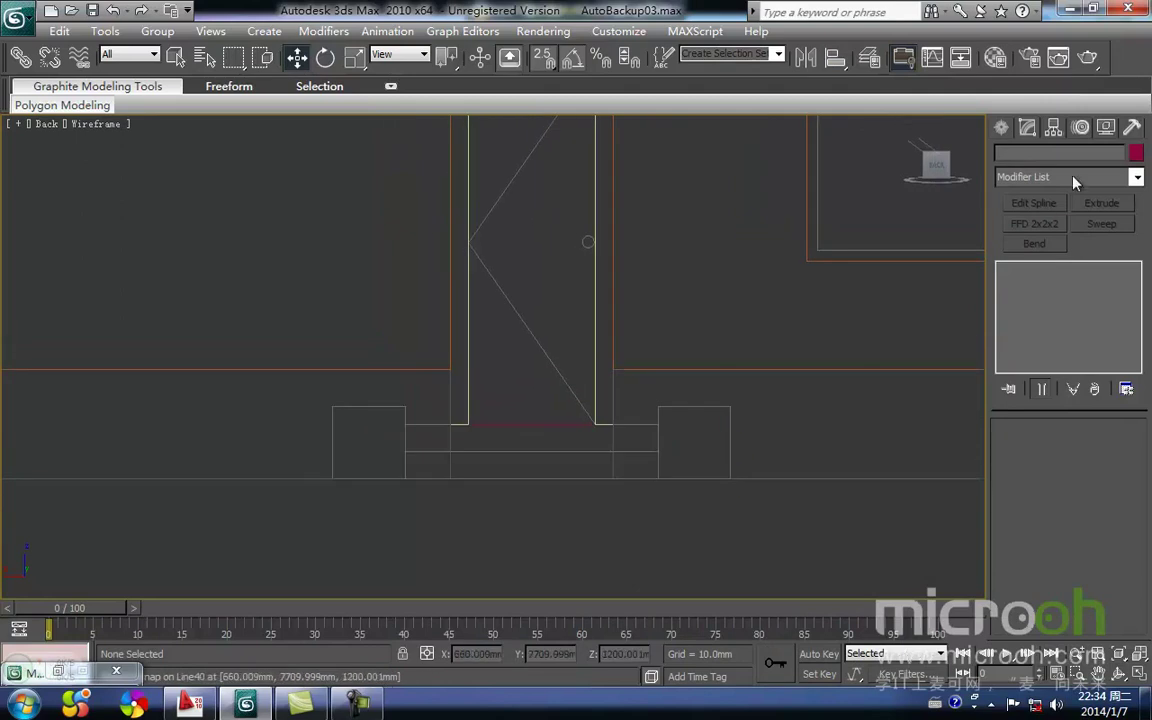
left_click(1002, 130)
left_click(1086, 262)
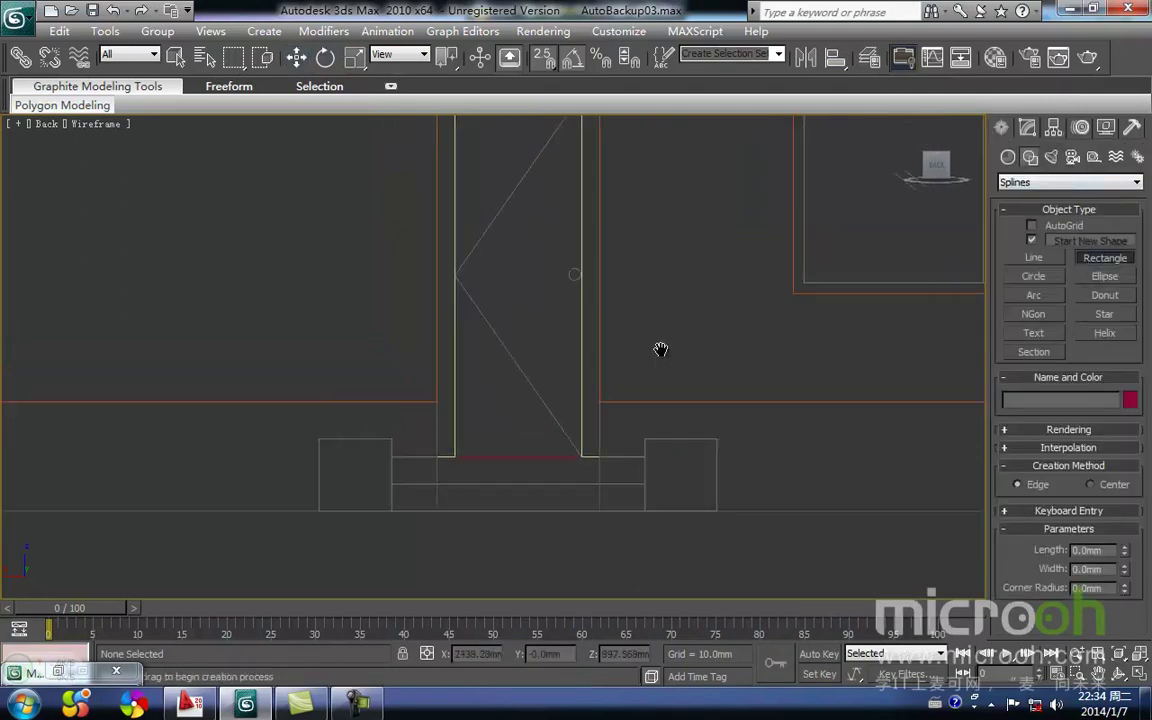
key("t")
scroll(563, 279, "up", 4)
middle_click_drag(603, 196, 471, 437)
scroll(494, 360, "up", 3)
middle_click_drag(573, 375, 540, 426)
left_click_drag(447, 362, 533, 382)
key("w")
left_click(562, 413)
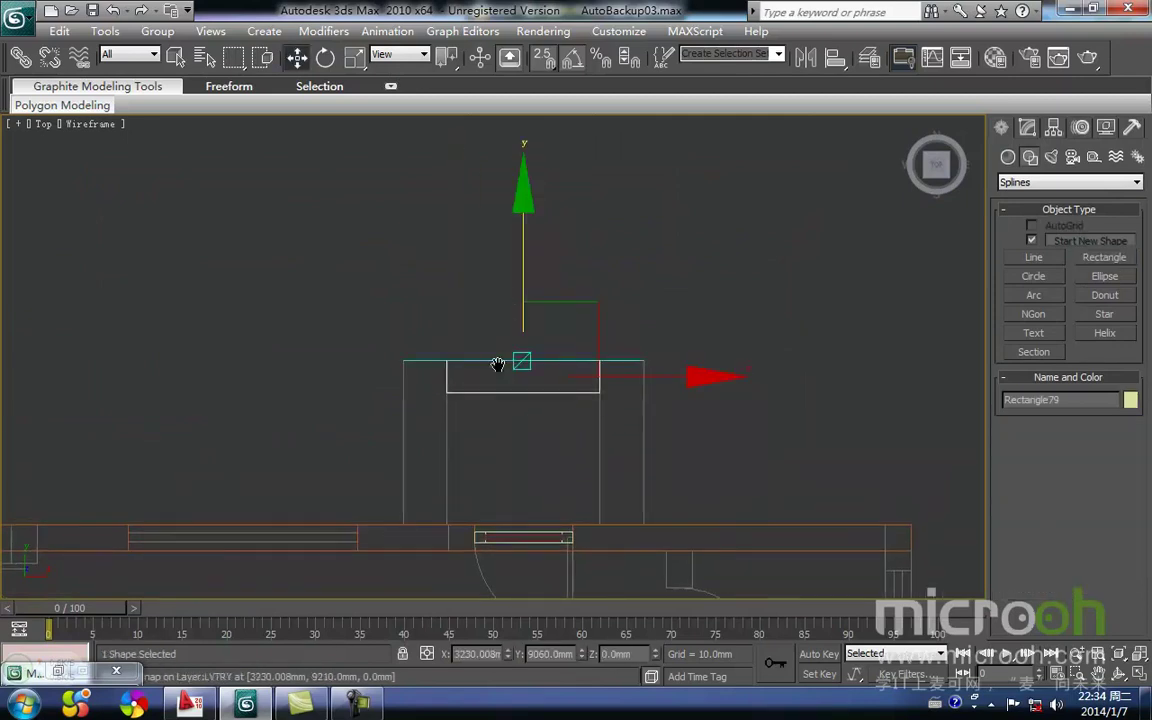
Extrude the rectangle of the outermost entrance tread 150 mm
middle_click_drag(498, 365, 541, 358)
key("v")
key("k")
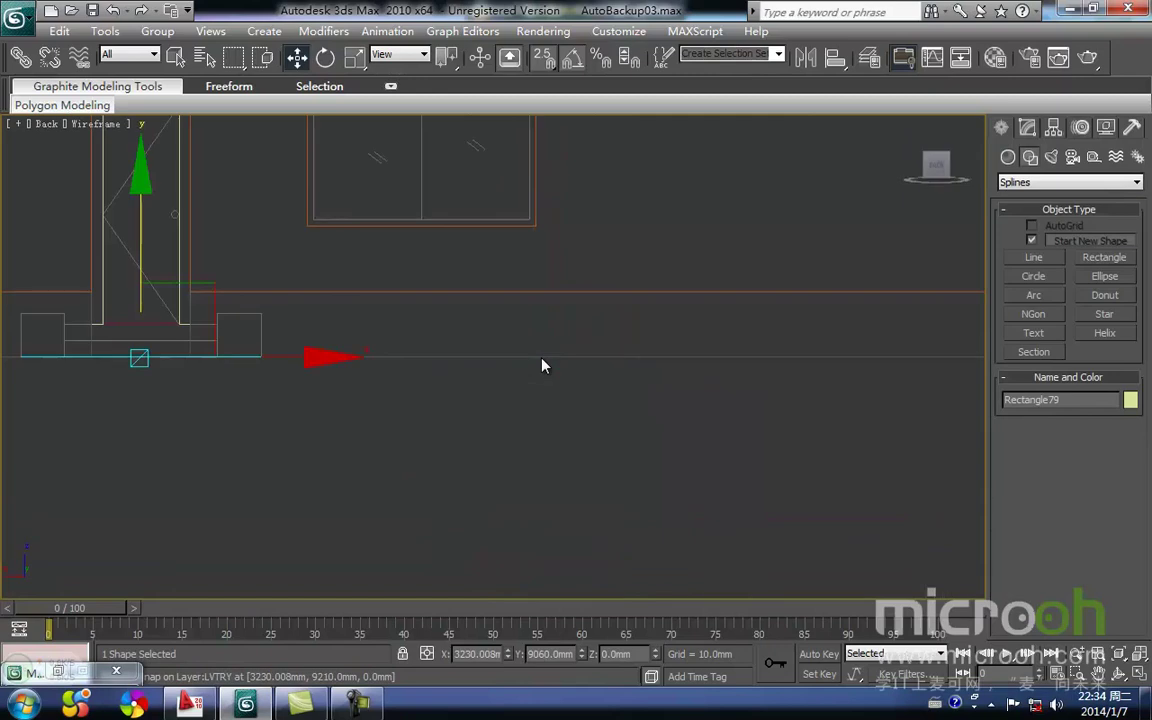
key("z")
middle_click_drag(410, 367, 487, 436)
scroll(487, 436, "down", 2)
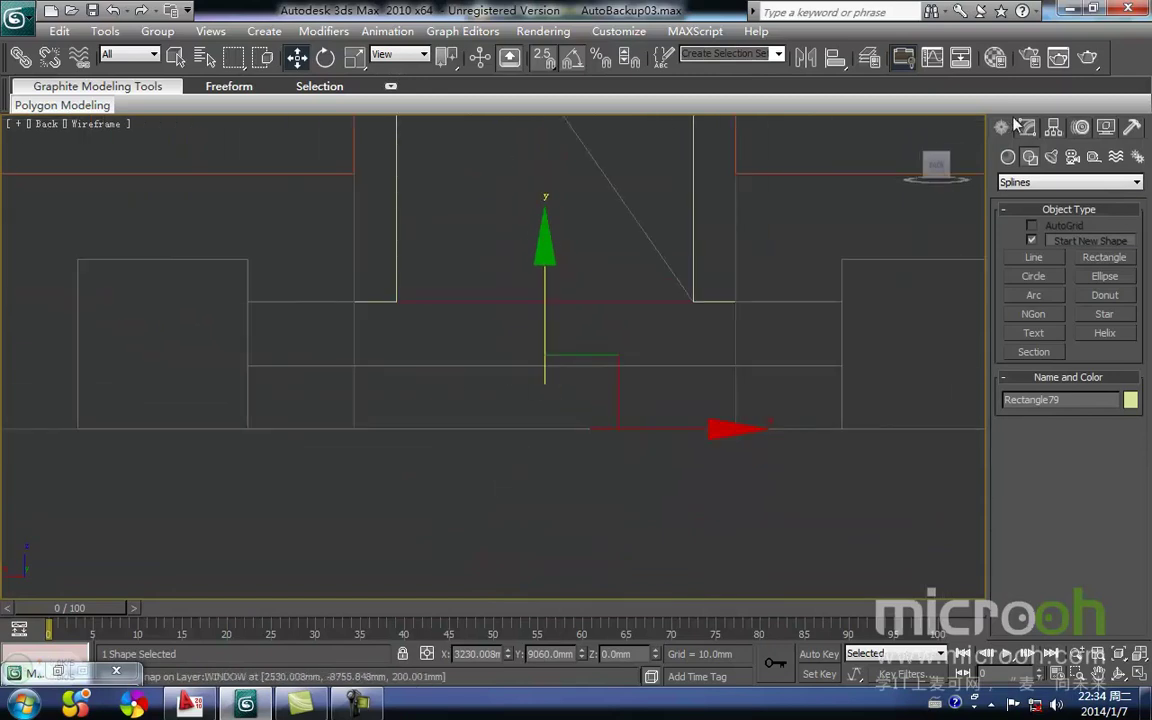
left_click(1027, 127)
left_click(1100, 203)
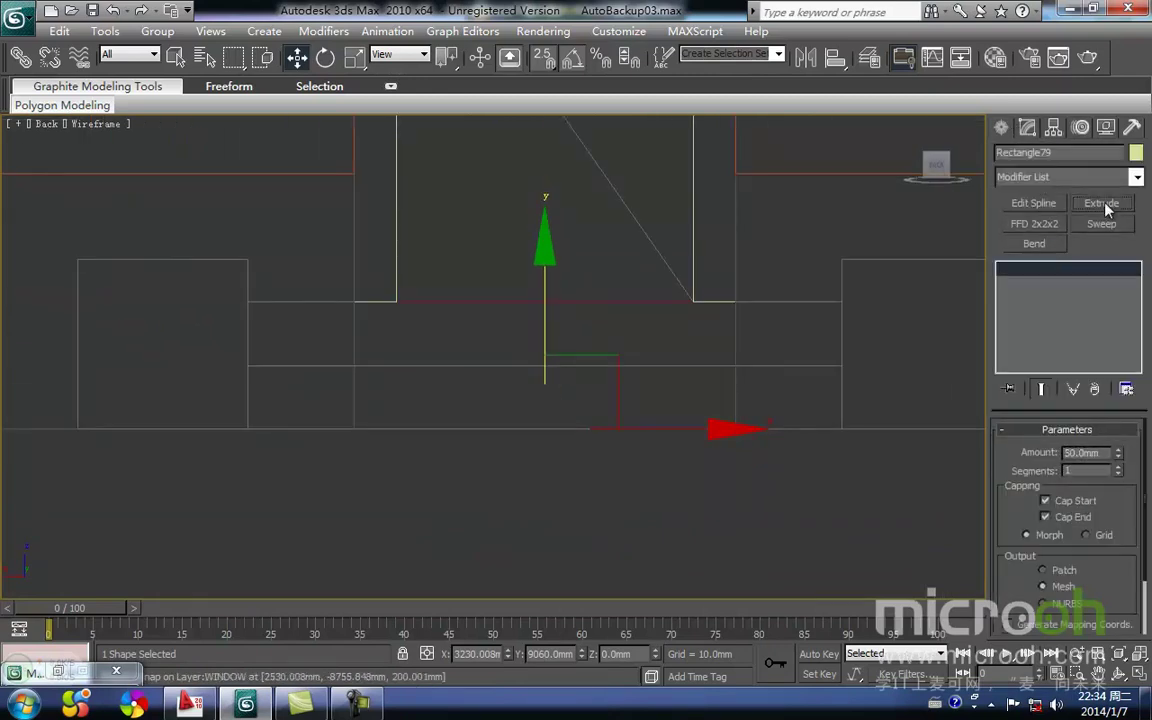
double_click(1105, 452)
key("Return")
In the top view, draw a rectangle about 1400 mm wide and 1200 mm deep for the landing, from the outer tread to the facade wall
middle_click_drag(546, 392, 603, 450)
scroll(664, 387, "down", 2)
middle_click_drag(723, 404, 668, 430)
key("t")
key("z")
middle_click_drag(591, 377, 601, 366)
scroll(595, 400, "down", 3)
middle_click_drag(586, 432, 610, 289)
scroll(700, 360, "down", 2)
middle_click_drag(681, 380, 702, 292)
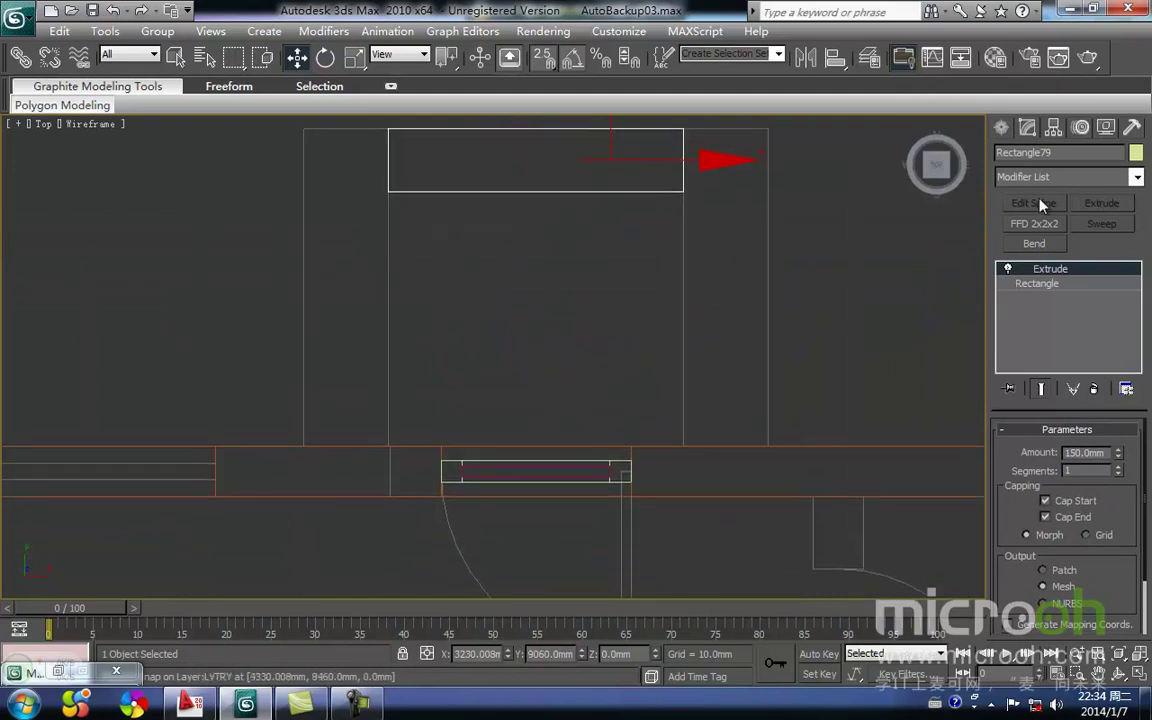
left_click(1004, 127)
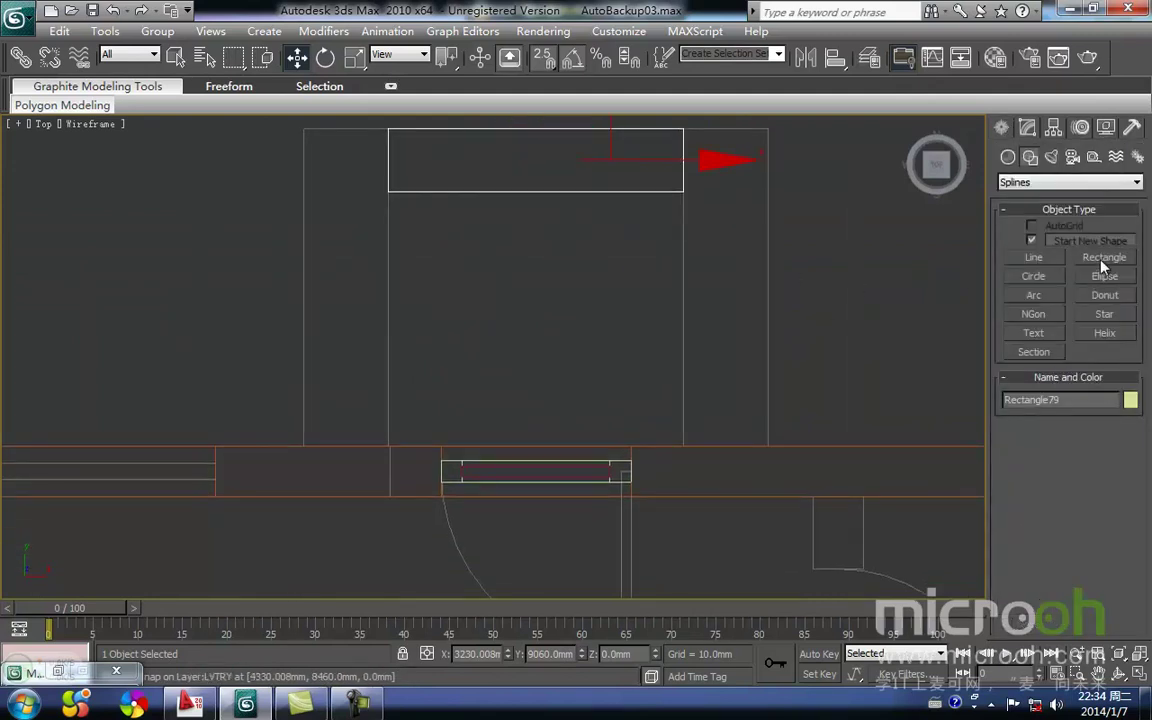
left_click(1104, 258)
left_click_drag(388, 191, 686, 452)
key("w")
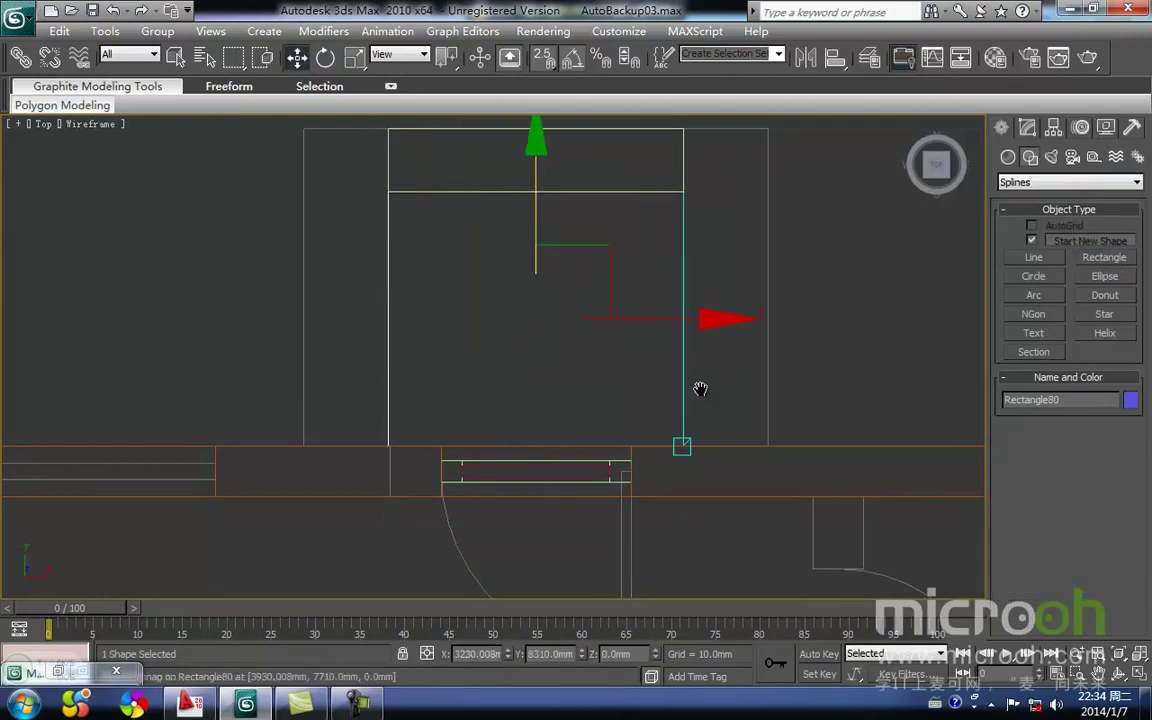
Add Edit Spline to the landing rectangle and move its two wall-side vertices 240 mm back to the inner wall face
middle_click_drag(680, 406, 657, 434)
left_click(1028, 128)
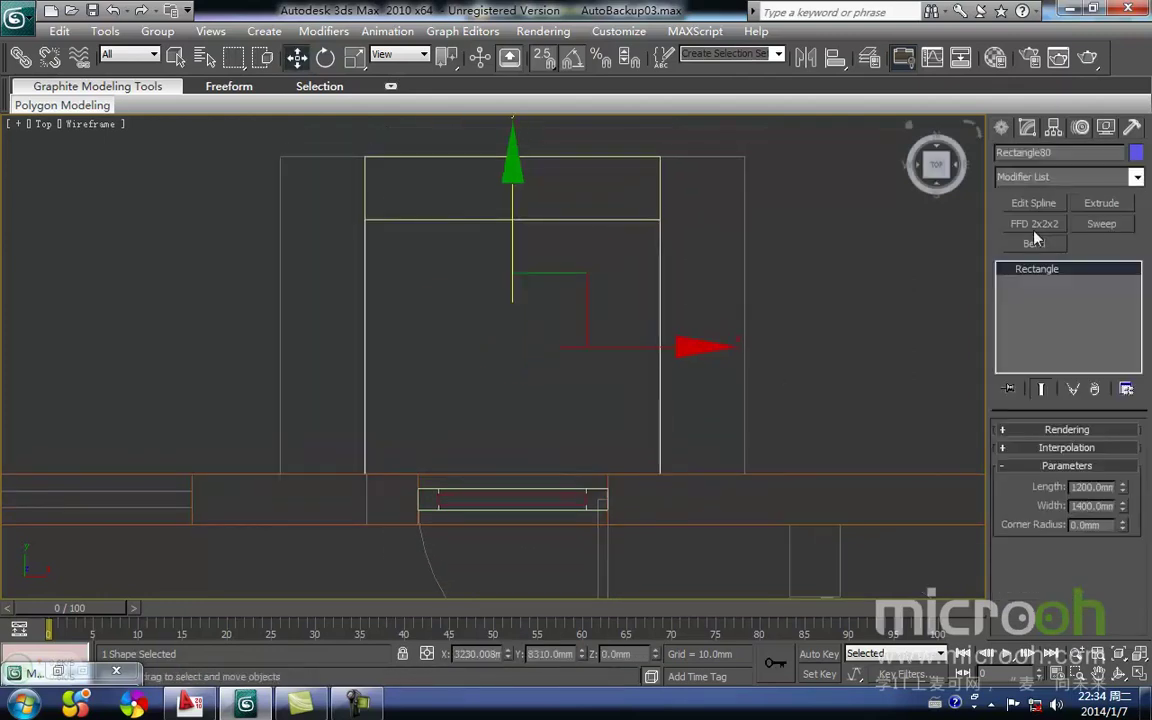
left_click(1034, 203)
middle_click_drag(911, 484, 916, 478)
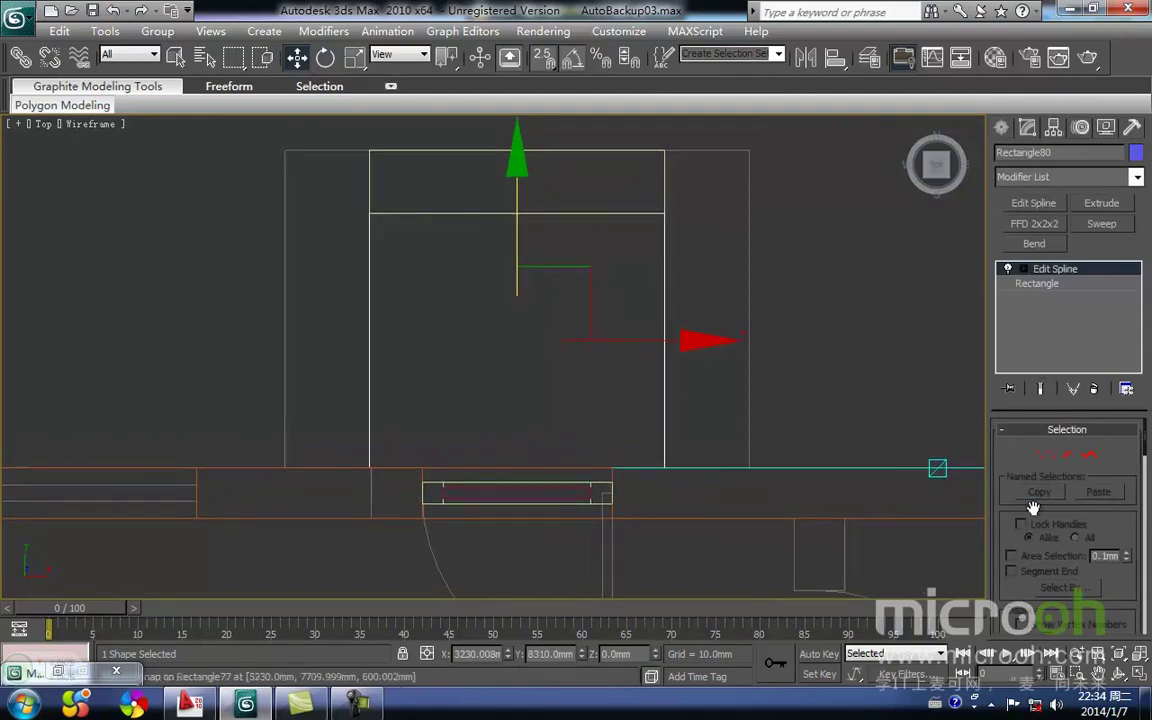
left_click(1045, 459)
left_click_drag(316, 432, 797, 571)
middle_click_drag(638, 503, 694, 420)
key("space")
left_click_drag(405, 388, 420, 436)
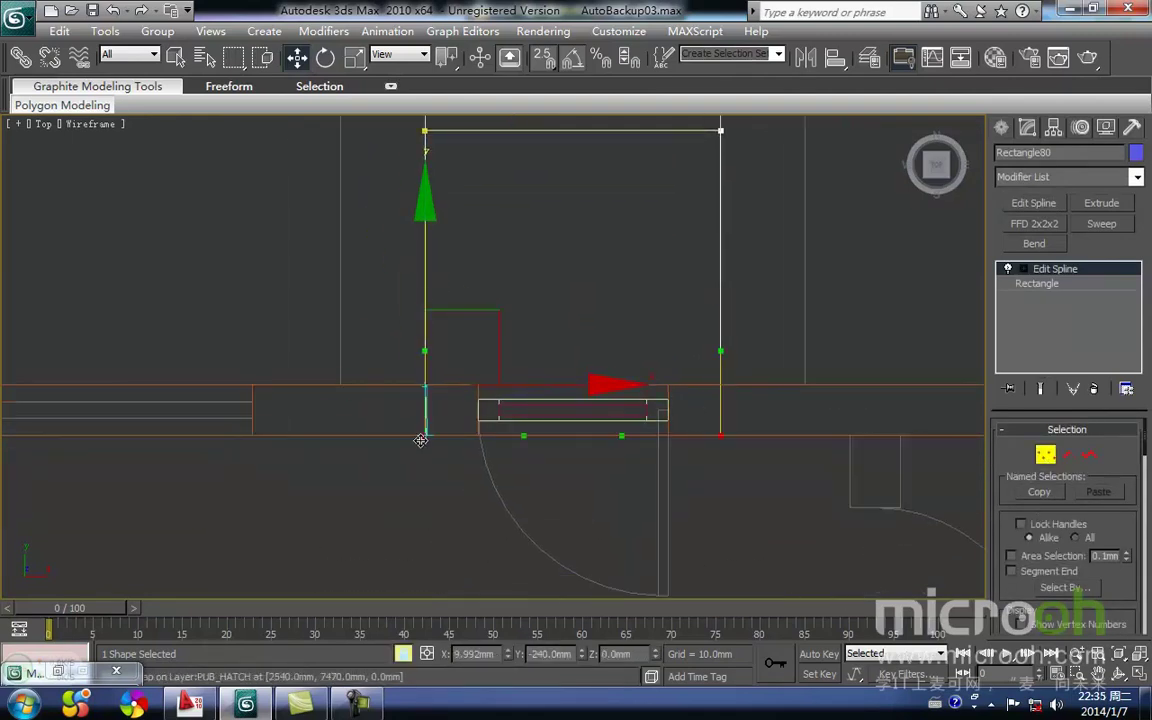
Extrude the landing profile 150 mm and raise it so its underside sits level with the top of the outer tread
left_click(1092, 204)
middle_click_drag(640, 378, 725, 466)
scroll(636, 413, "down", 1)
scroll(598, 403, "down", 1)
key("l")
key("z")
scroll(546, 437, "down", 2)
middle_click_drag(546, 437, 523, 465)
left_click_drag(589, 356, 344, 394)
scroll(364, 411, "down", 2)
middle_click_drag(366, 411, 386, 372)
key("F3")
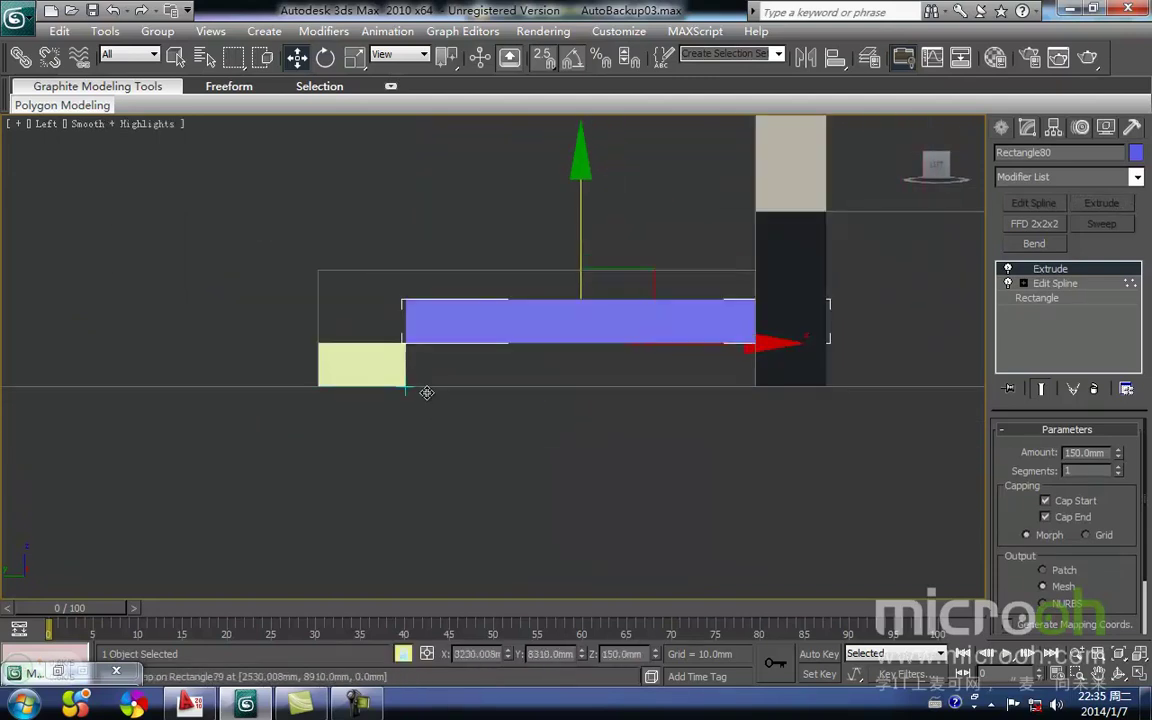
middle_click_drag(478, 415, 541, 450, "alt")
key("space")
Select the landing and the outer tread, assign them the 台阶 material and minimize the Material Editor
left_click(540, 463)
left_click(472, 379)
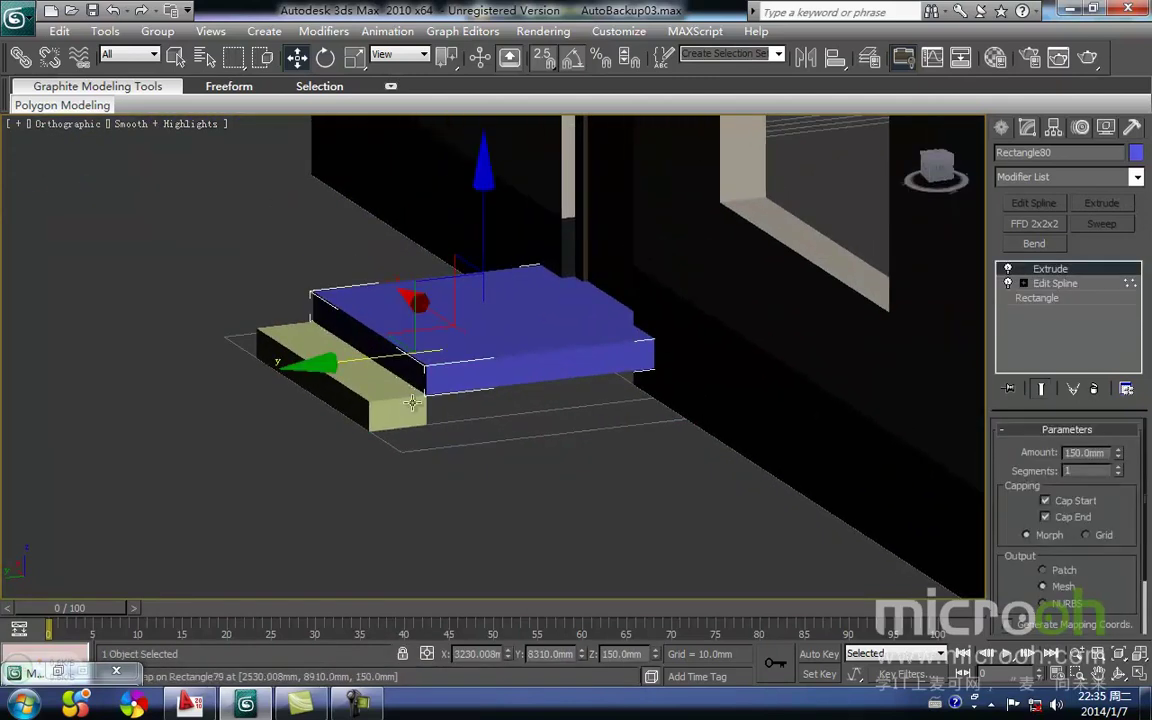
left_click(377, 417, "ctrl")
key("m")
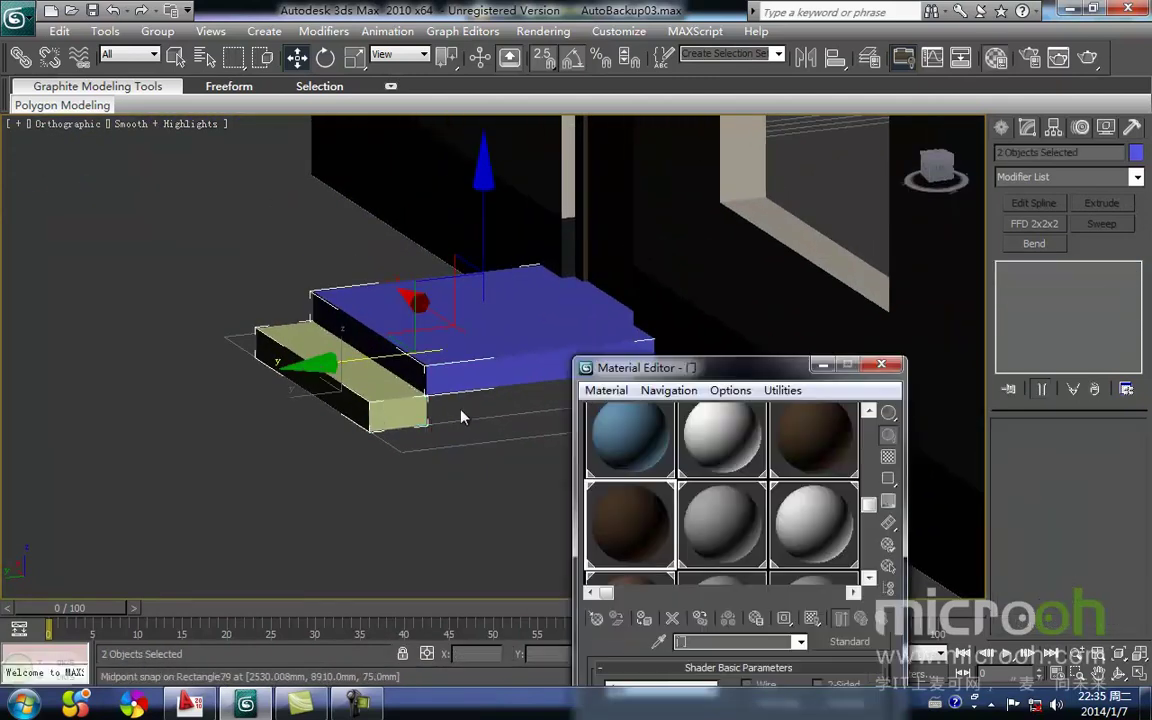
left_click(708, 528)
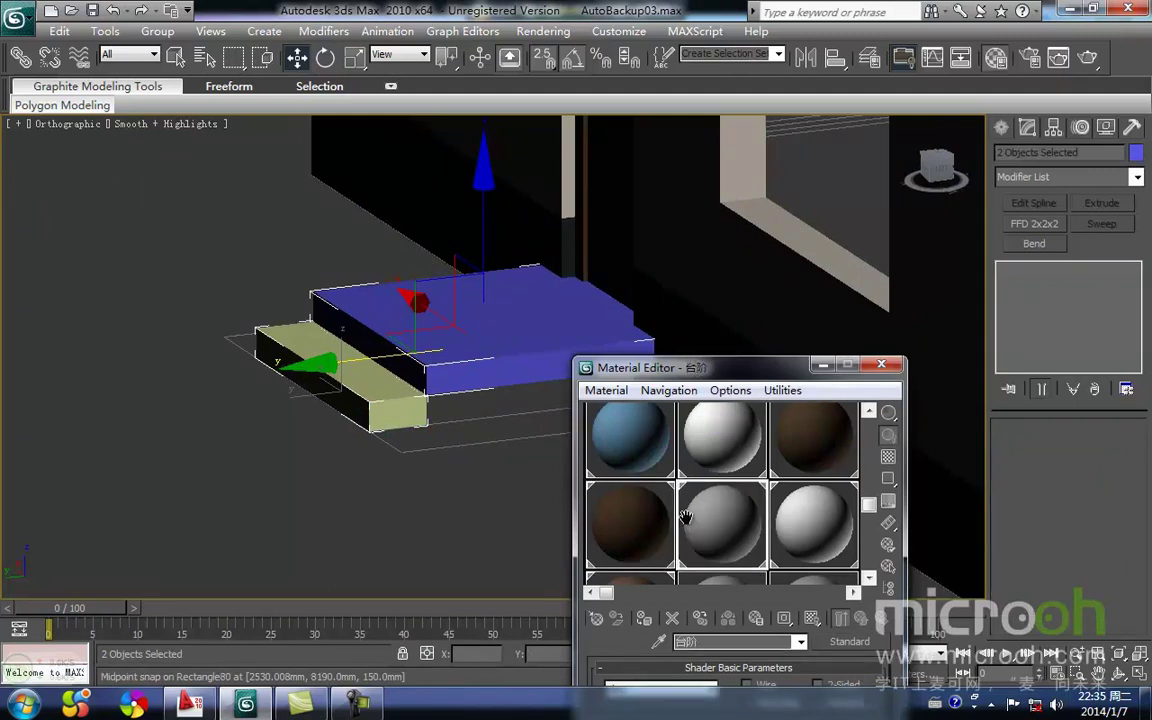
left_click(645, 618)
left_click(453, 547)
left_click(678, 260)
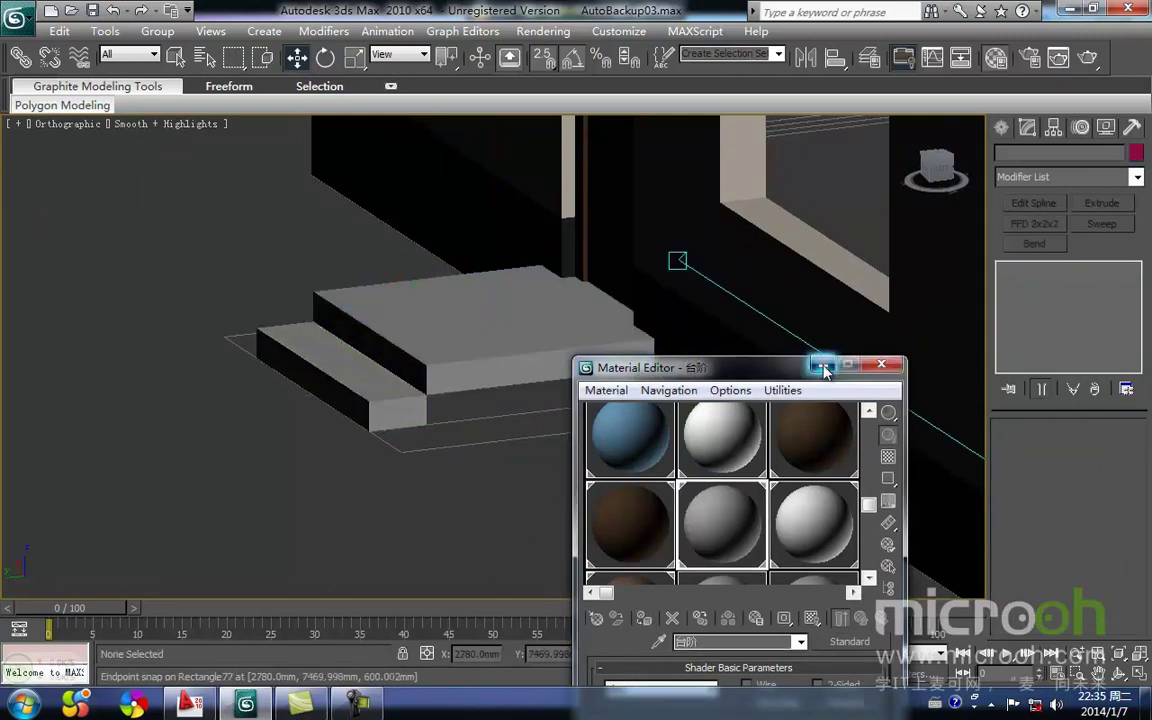
left_click(821, 366)
In the right view, draw a 1500 × 400 mm rectangle over the side wall profile of the entrance steps
scroll(578, 424, "down", 2)
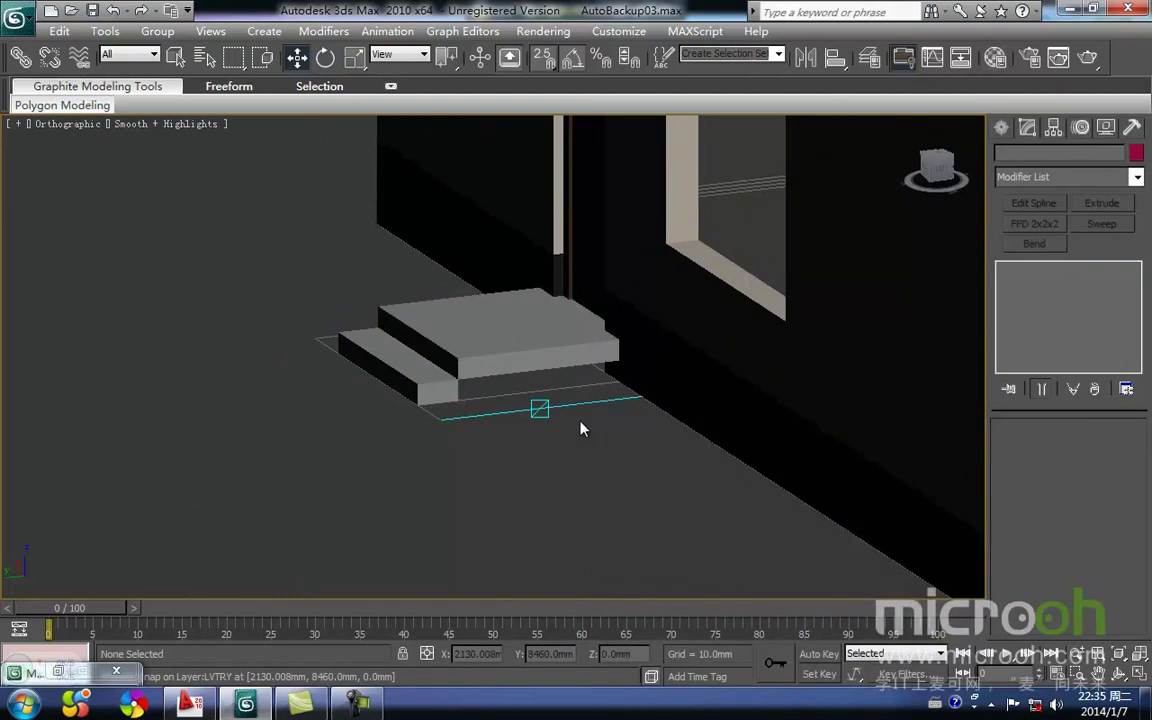
key("r")
key("z")
middle_click_drag(518, 458, 468, 368)
scroll(522, 417, "up", 5)
key("F3")
scroll(568, 381, "up", 2)
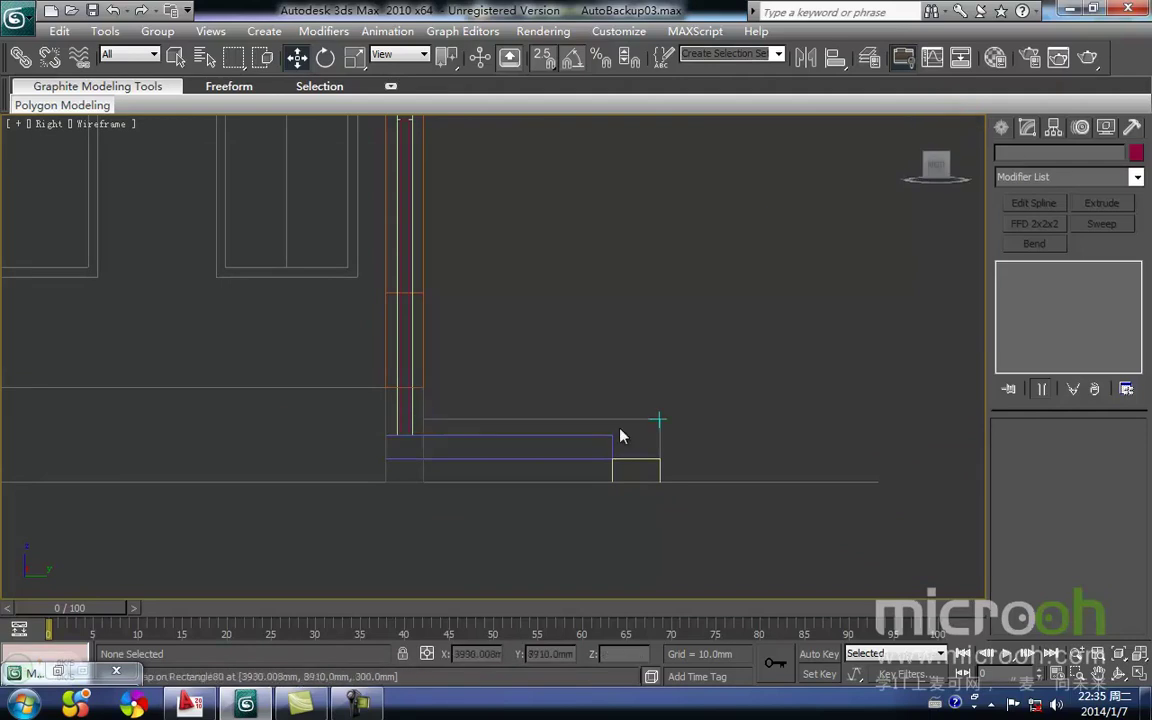
left_click(1002, 129)
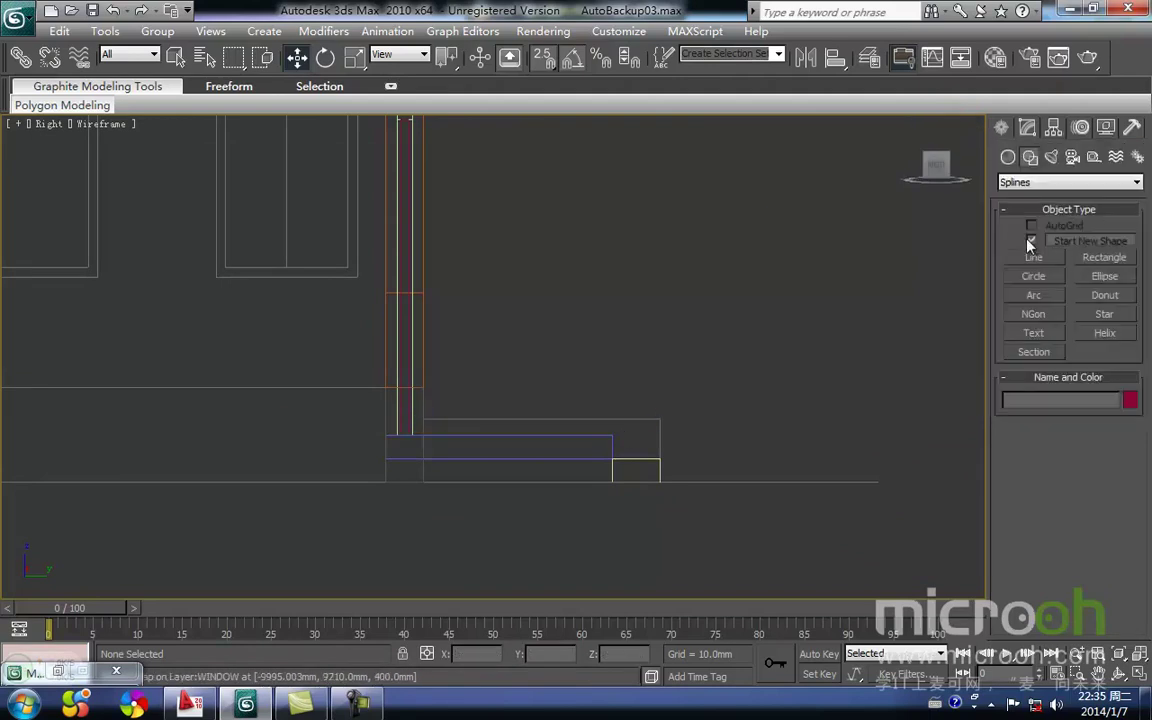
left_click(1104, 258)
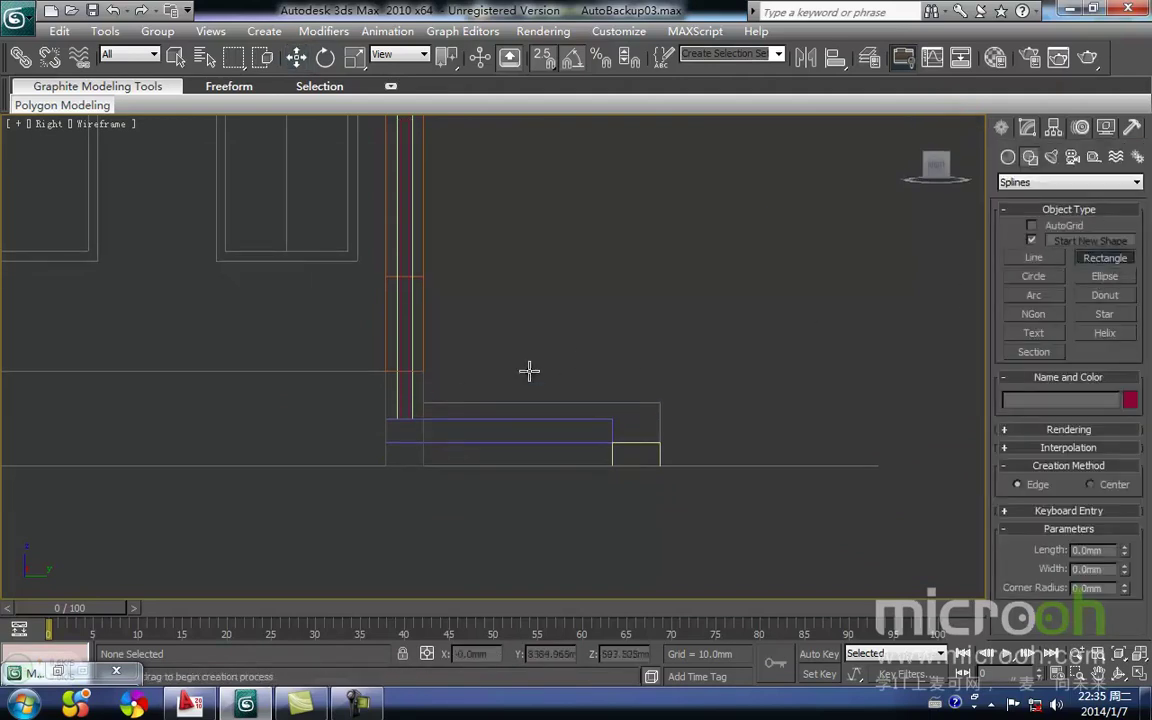
left_click_drag(423, 404, 663, 466)
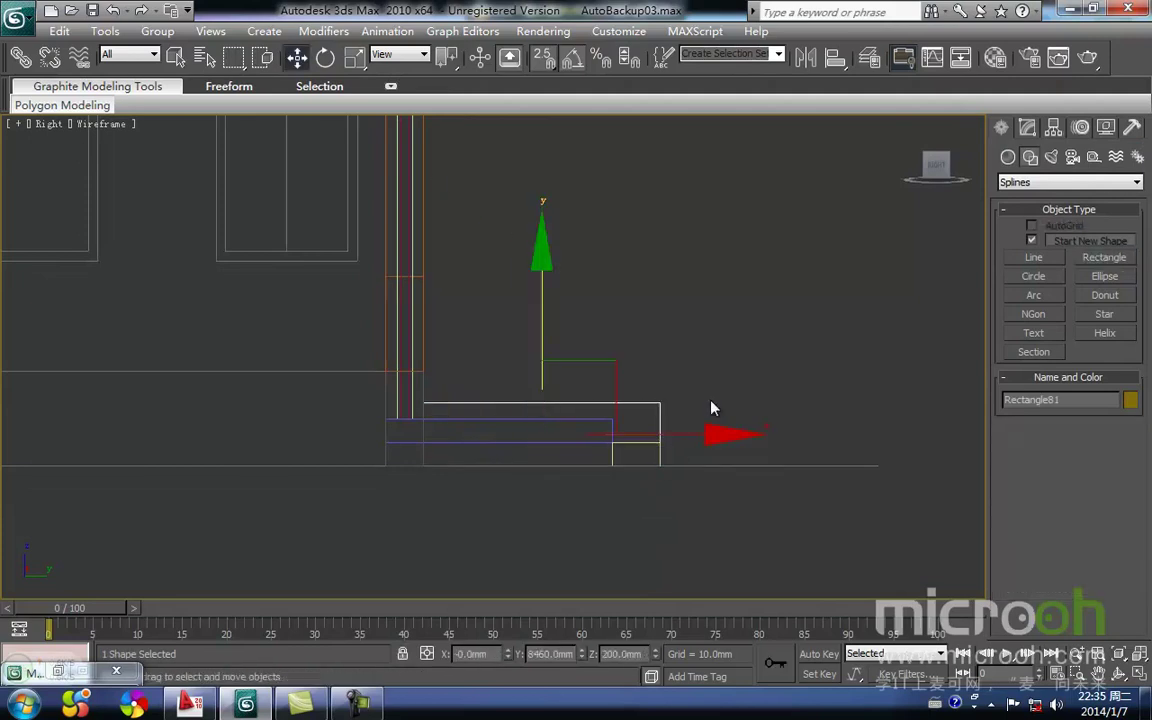
key("w")
In the back view, move the side wall rectangle to the outer edge of the steps' left side wall
middle_click_drag(656, 404, 673, 392)
key("k")
key("z")
scroll(540, 383, "down", 4)
middle_click_drag(500, 389, 620, 434)
scroll(501, 411, "down", 5)
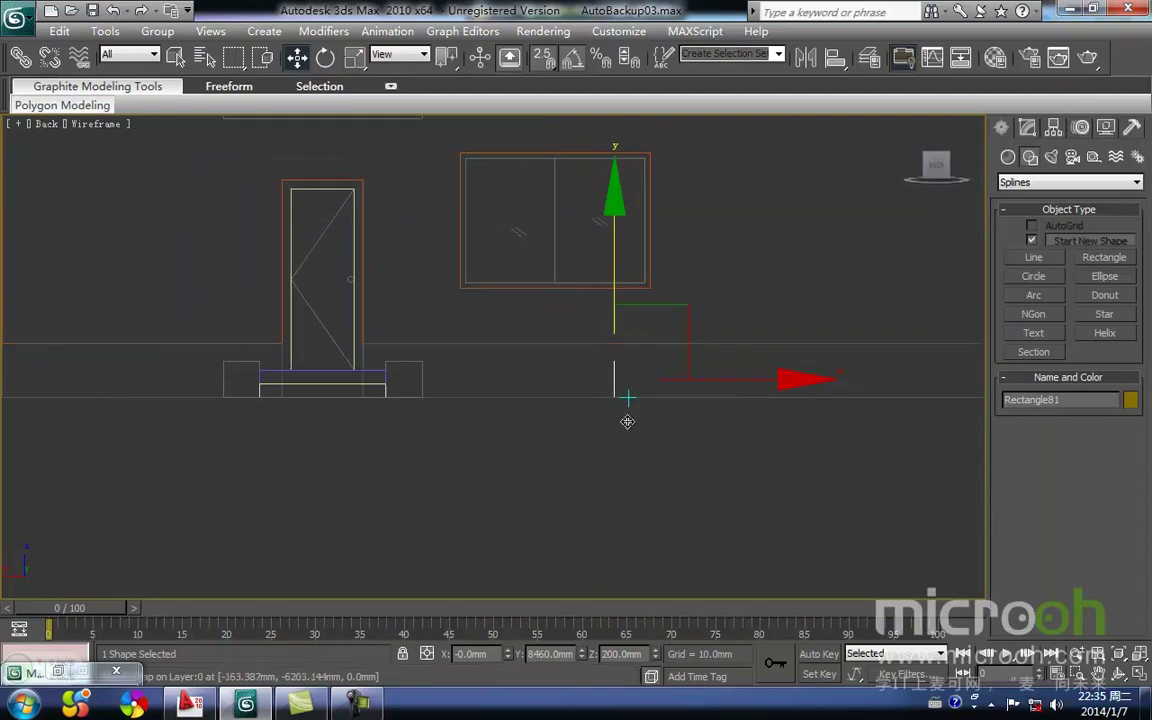
left_click_drag(694, 397, 333, 410)
scroll(437, 406, "up", 3)
middle_click_drag(333, 413, 576, 416)
left_click_drag(521, 431, 451, 428)
Extrude the side wall profile 400 mm and snap it onto the drawn outline of the left side wall
left_click(1027, 132)
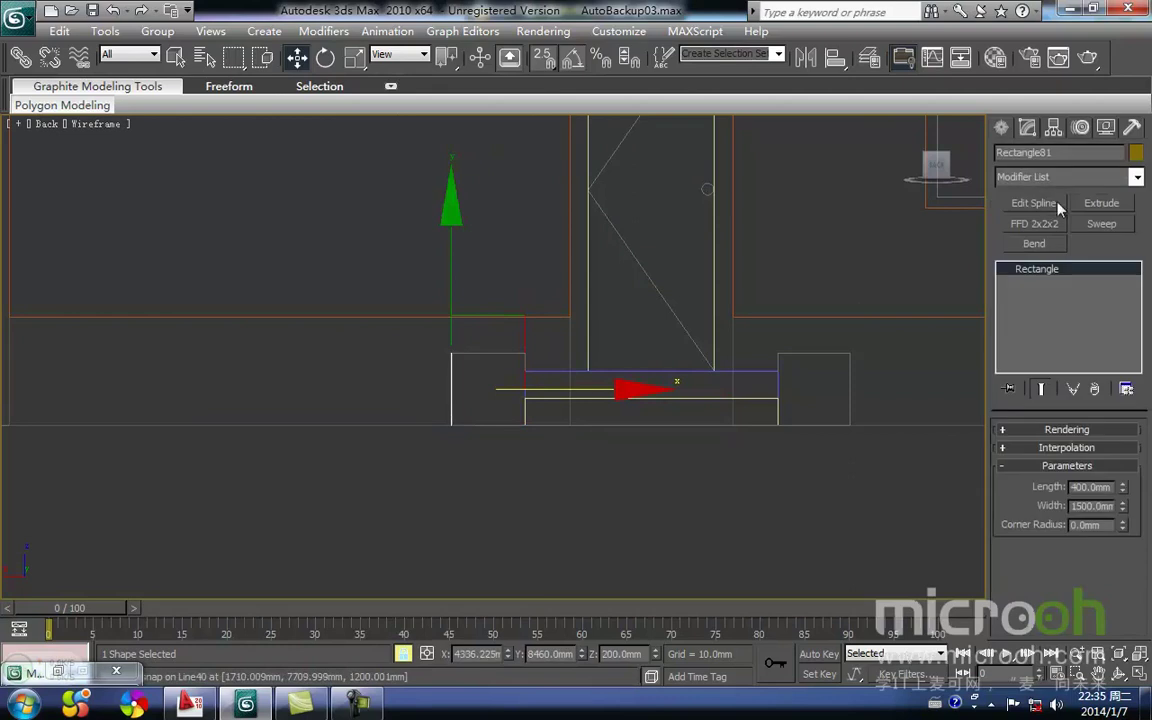
left_click(1101, 203)
left_click(1106, 452)
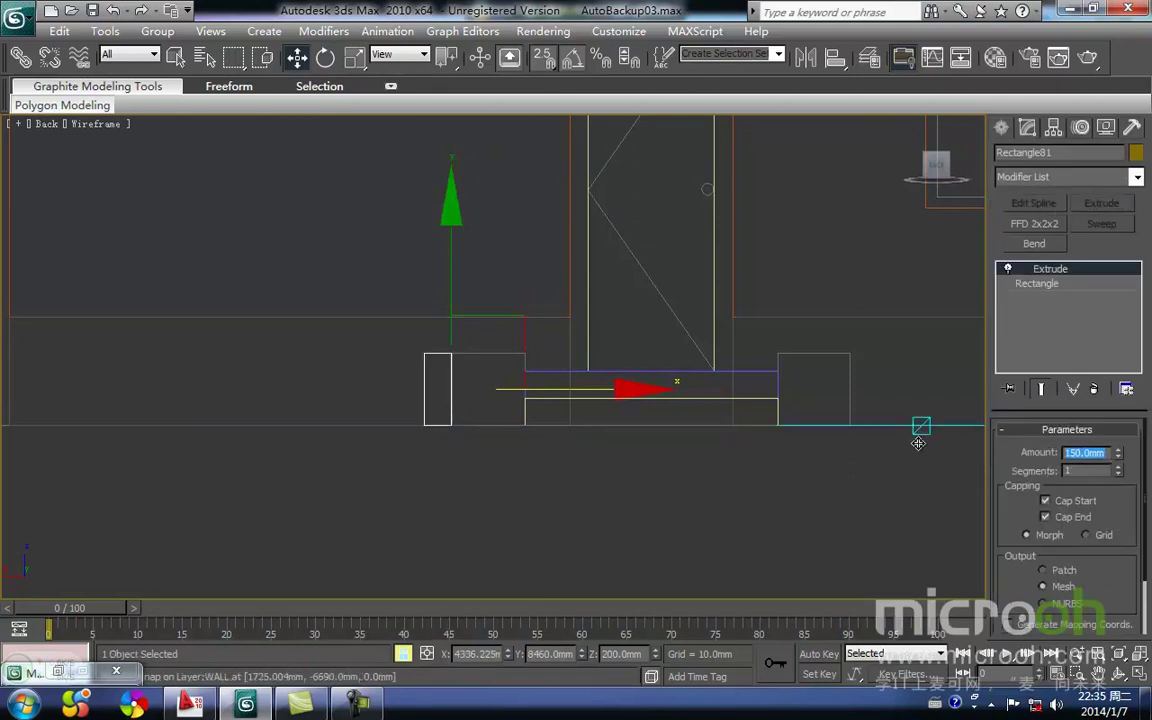
type("400")
key("Return")
mouse_move(330, 352)
middle_mouse_down()
mouse_move(431, 373)
mouse_move(553, 377)
mouse_move(563, 361)
middle_mouse_up()
Assign the 台阶 material to the side wall and minimize the Material Editor
key("m")
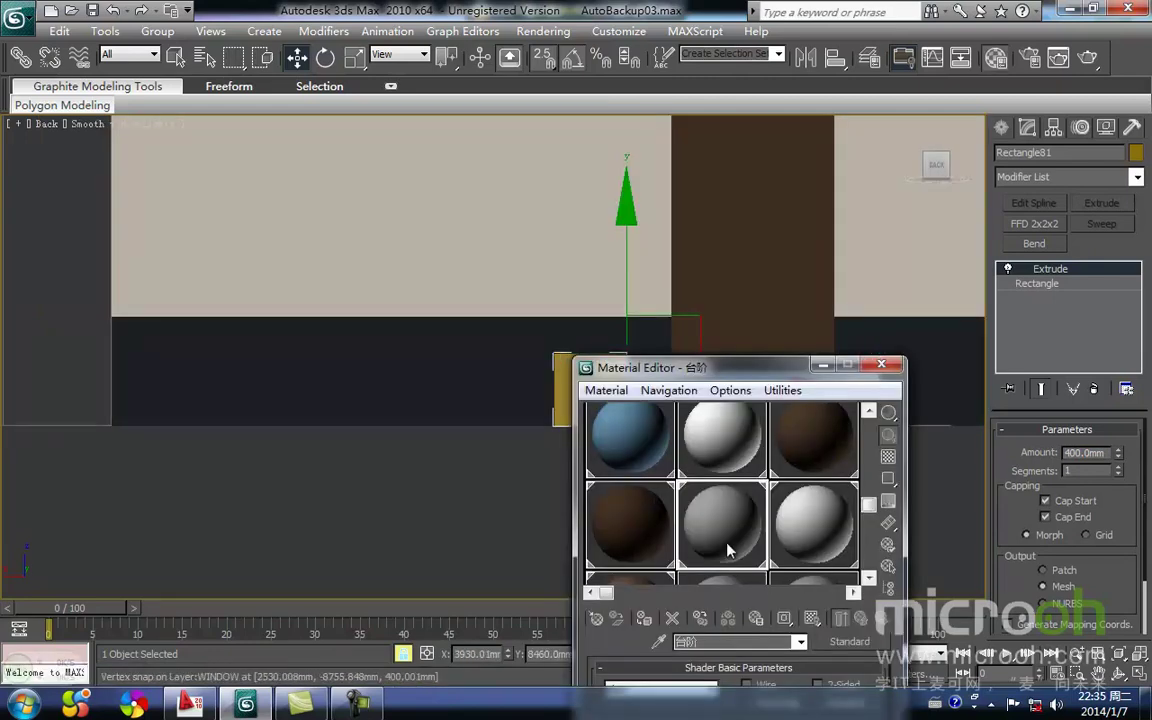
left_click(645, 621)
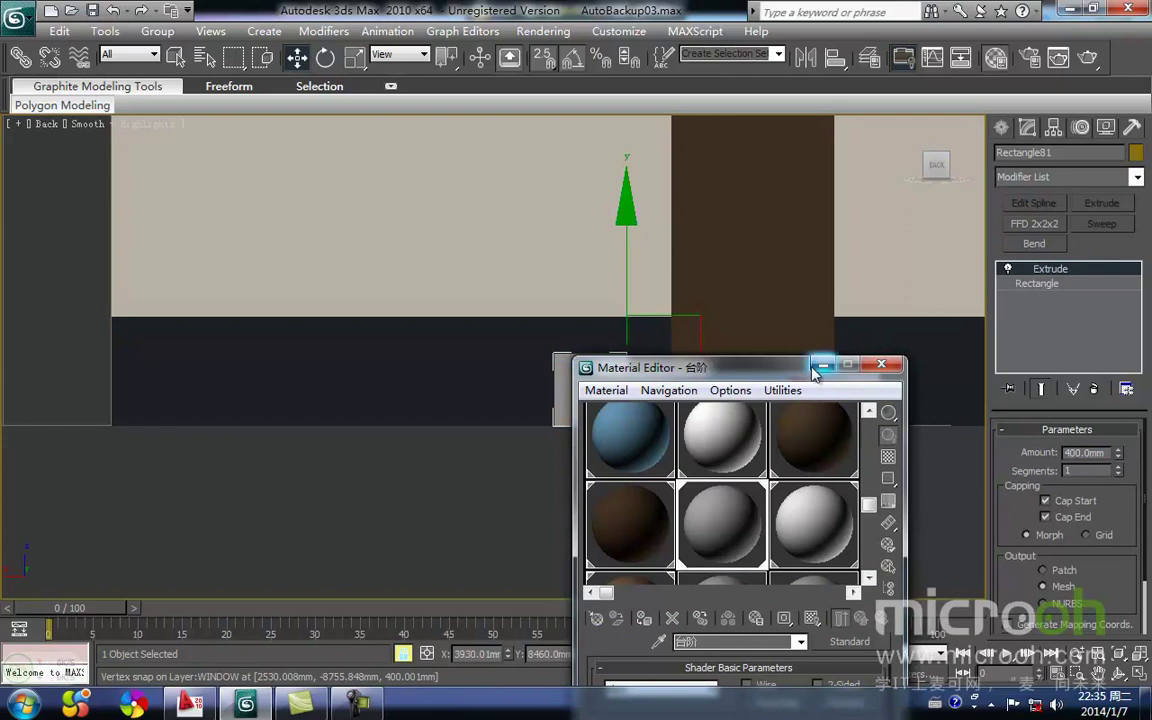
left_click(822, 364)
Copy the side wall to the drawn side wall outline at the opposite end of the entrance steps
middle_click_drag(673, 460, 545, 480)
key("F3")
mouse_move(436, 381)
left_mouse_down("shift")
mouse_move(734, 395)
mouse_move(763, 383)
left_mouse_up("shift")
left_click(575, 431)
middle_click_drag(722, 509, 669, 521)
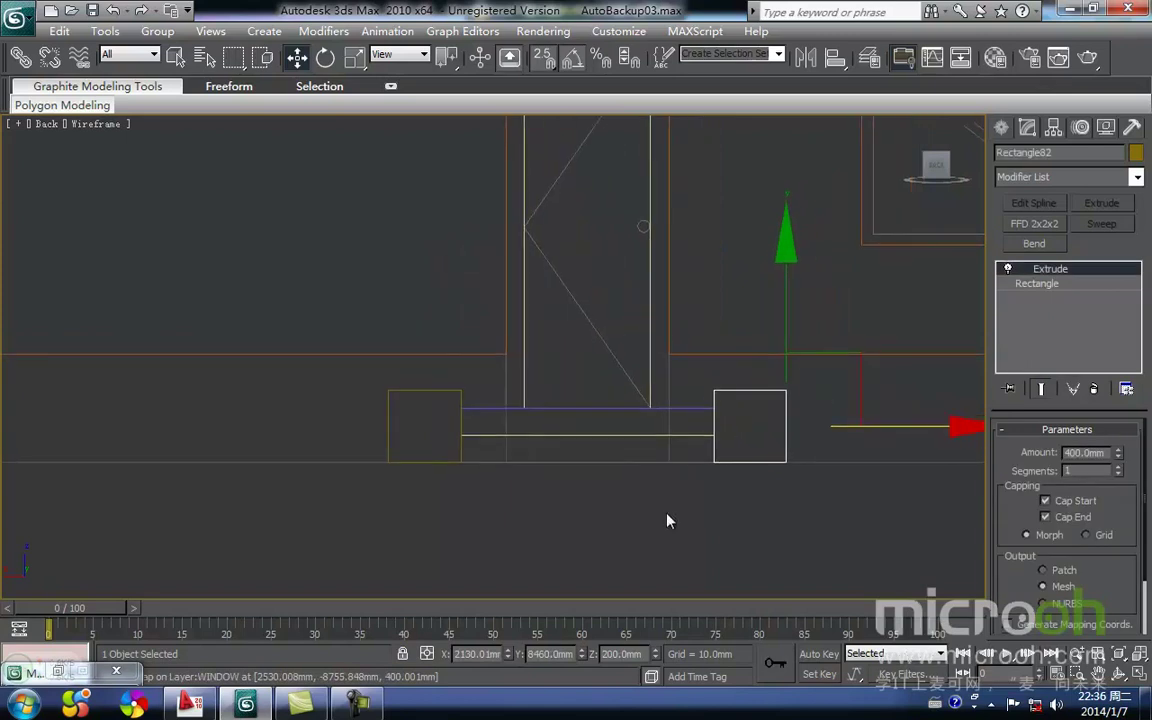
Examine the completed entrance steps and the whole north facade in shaded display
key("F3")
scroll(650, 490, "down", 3)
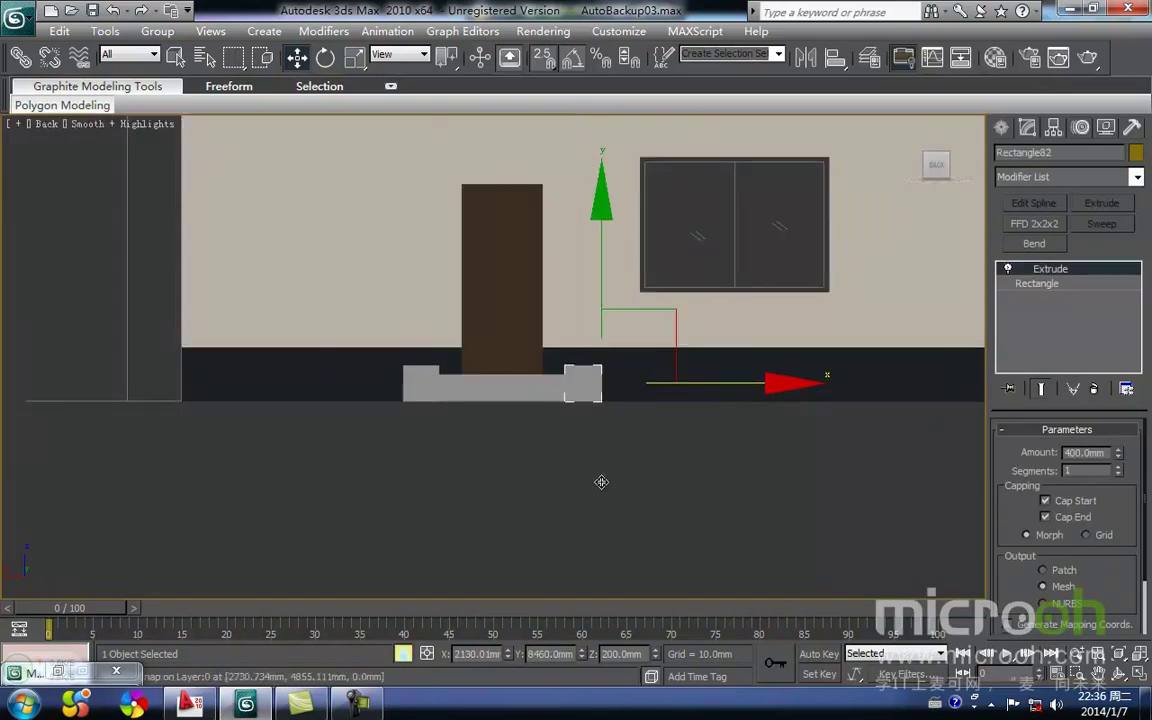
left_click(602, 486)
scroll(540, 437, "down", 2)
middle_click_drag(607, 450, 496, 458)
mouse_move(348, 482)
middle_mouse_down()
mouse_move(578, 404)
mouse_move(578, 470)
mouse_move(627, 491)
mouse_move(681, 478)
mouse_move(583, 403)
mouse_move(525, 429)
mouse_move(481, 470)
middle_mouse_up()
scroll(583, 403, "down", 2)
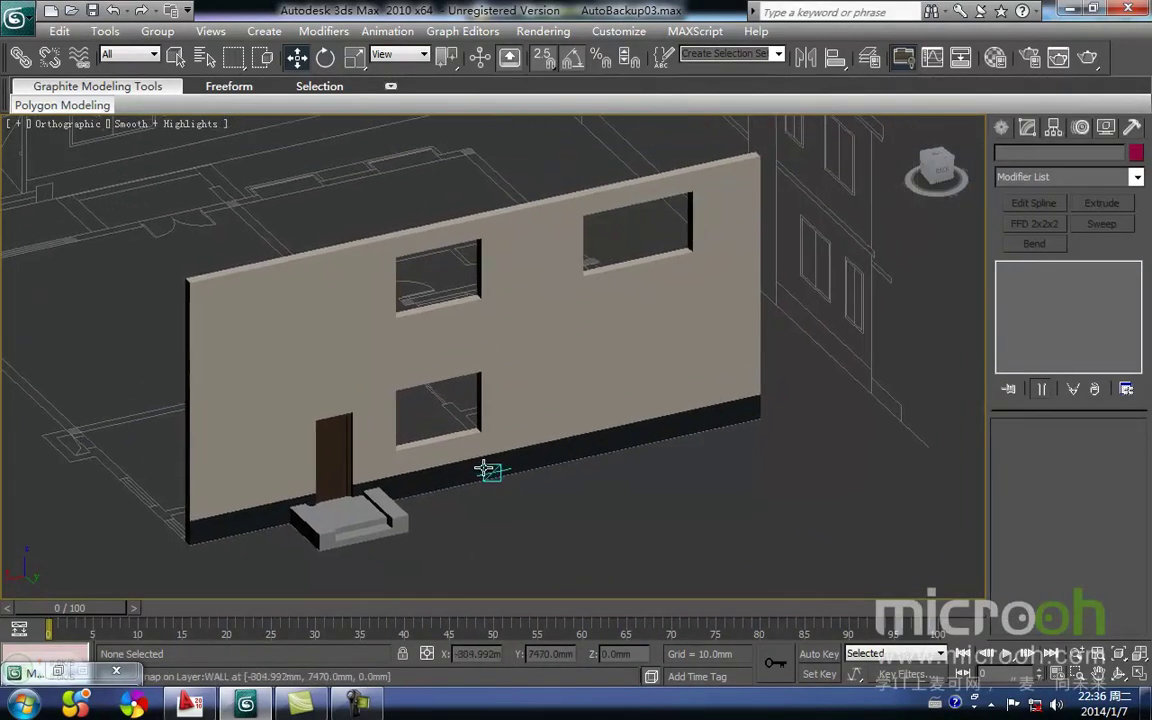
key("k")
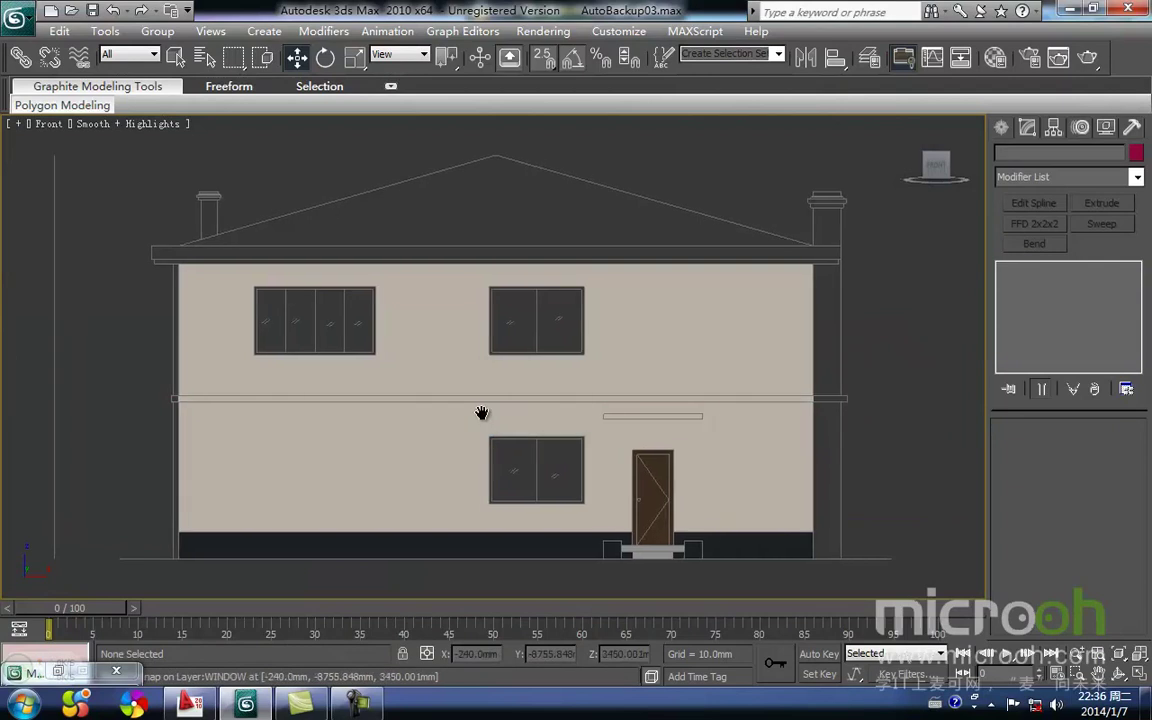
scroll(490, 425, "up", 4)
In the wireframe back view, draw a 2100 × 1500 mm rectangle over the ground-floor window opening beside the door
key("F3")
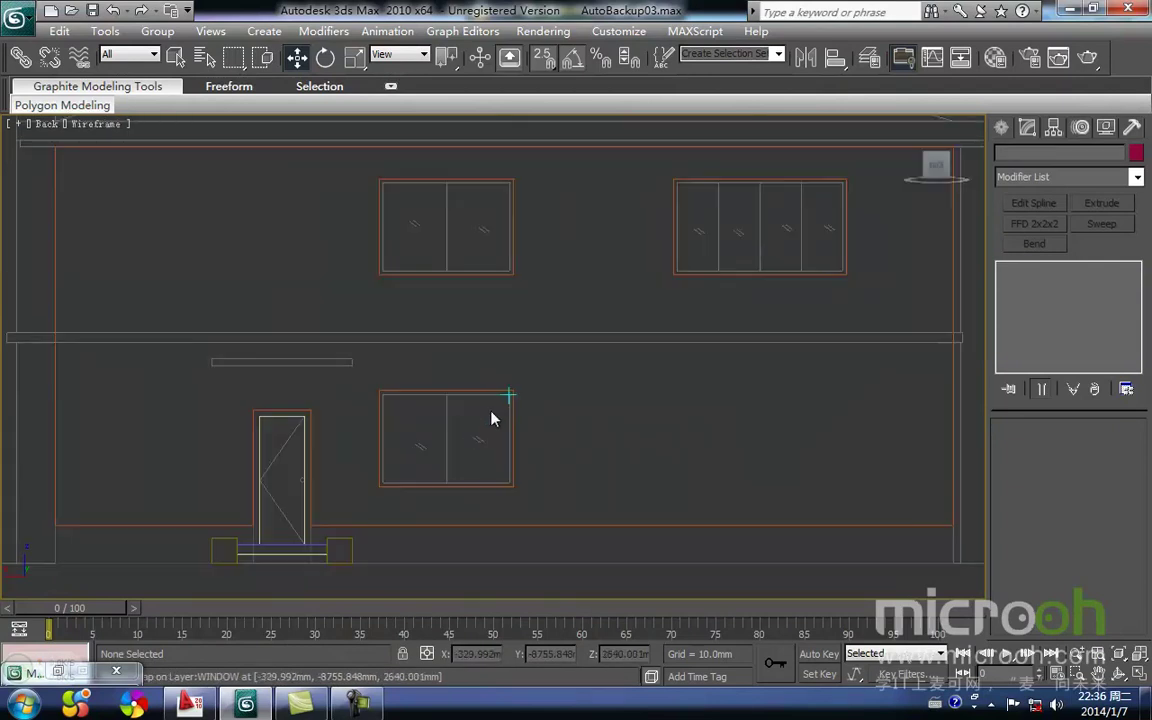
scroll(580, 330, "up", 2)
left_click(1001, 127)
left_click(1030, 157)
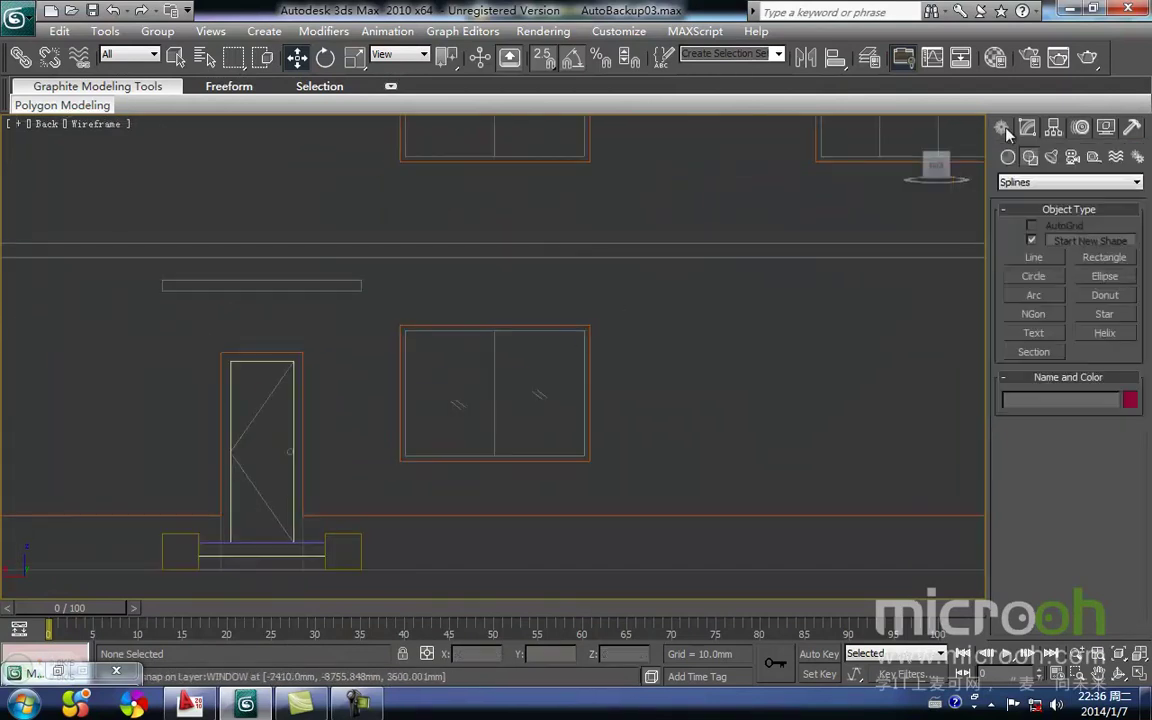
left_click(1104, 257)
middle_click_drag(422, 323, 510, 300)
left_click_drag(490, 305, 676, 435)
middle_click_drag(639, 407, 558, 393)
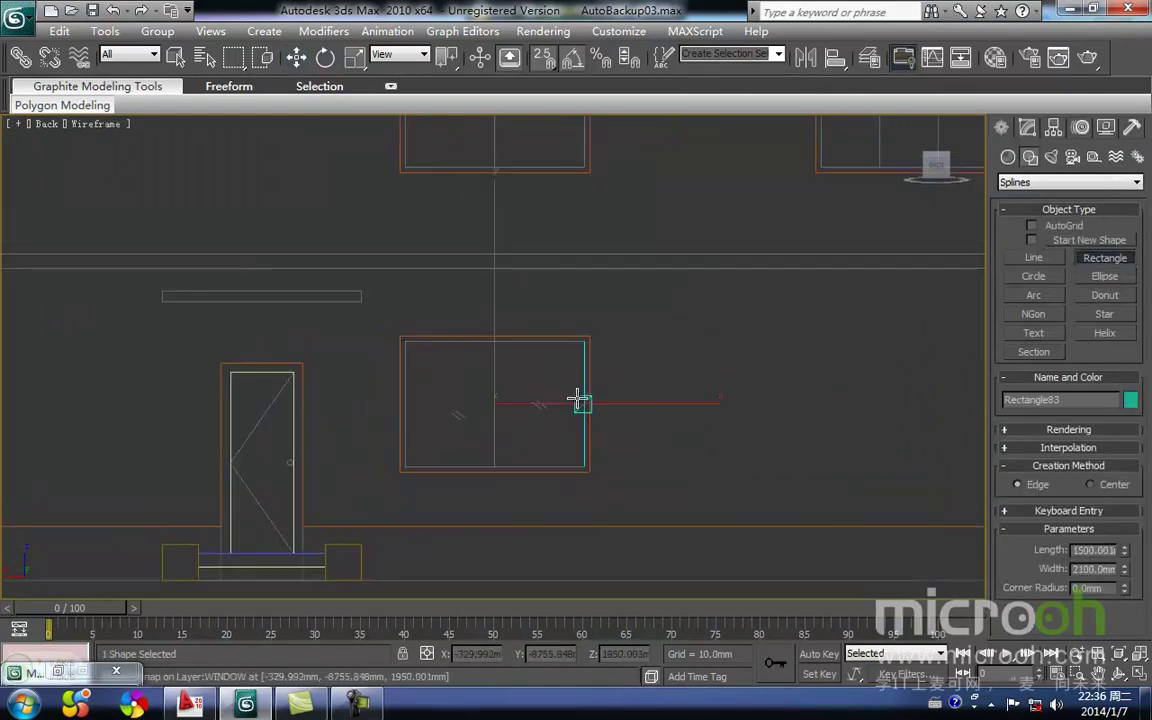
Add Edit Spline to the window rectangle and copy its right segment to the window's vertical centre line
left_click(1028, 127)
key("w")
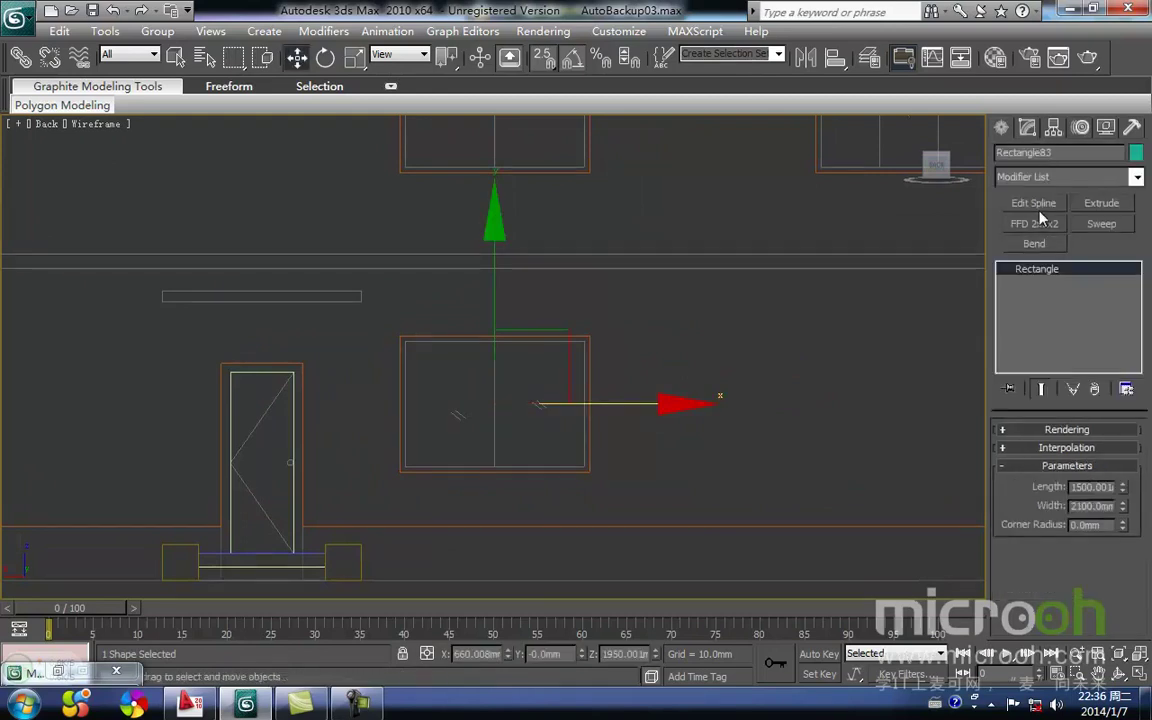
left_click(1033, 202)
middle_click_drag(463, 463, 477, 459)
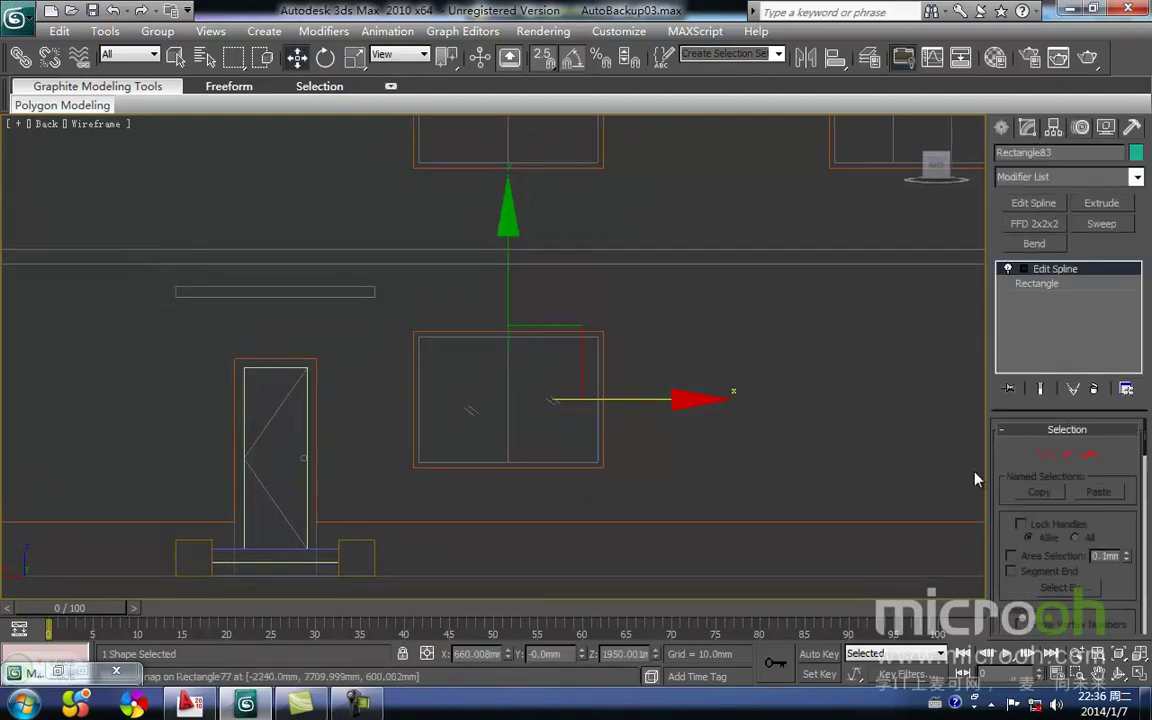
left_click(1066, 456)
left_click(604, 420)
key("space")
middle_click_drag(560, 418, 620, 434)
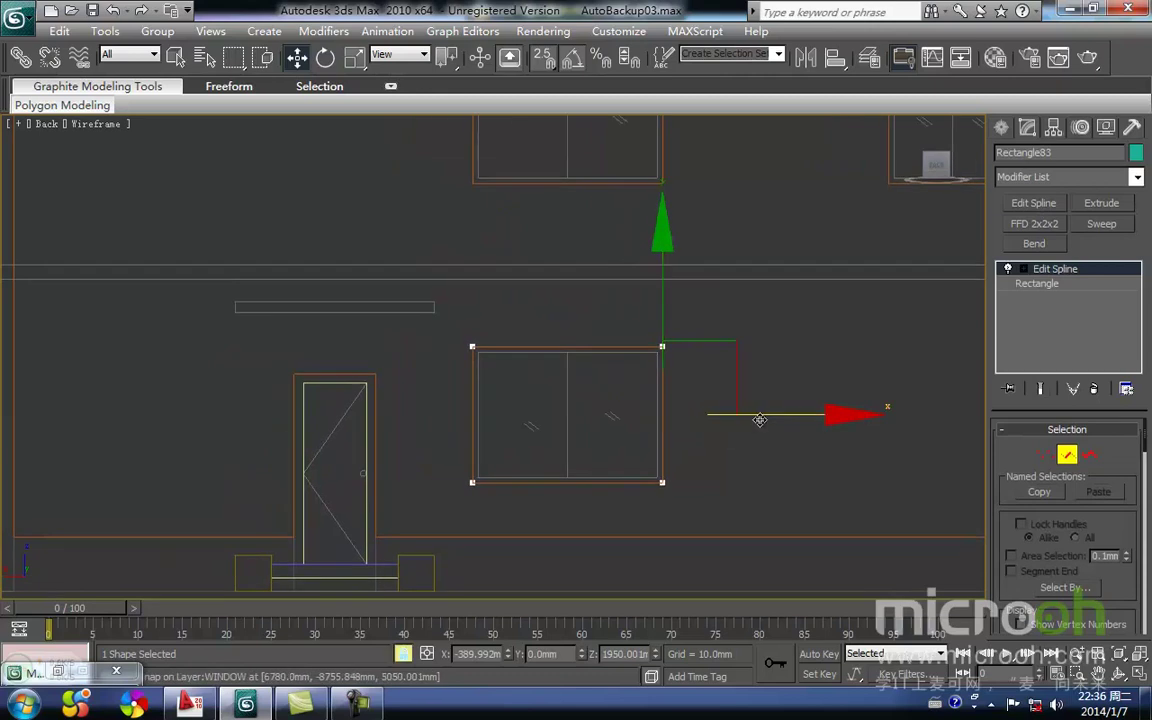
left_click_drag(663, 483, 567, 482, "shift")
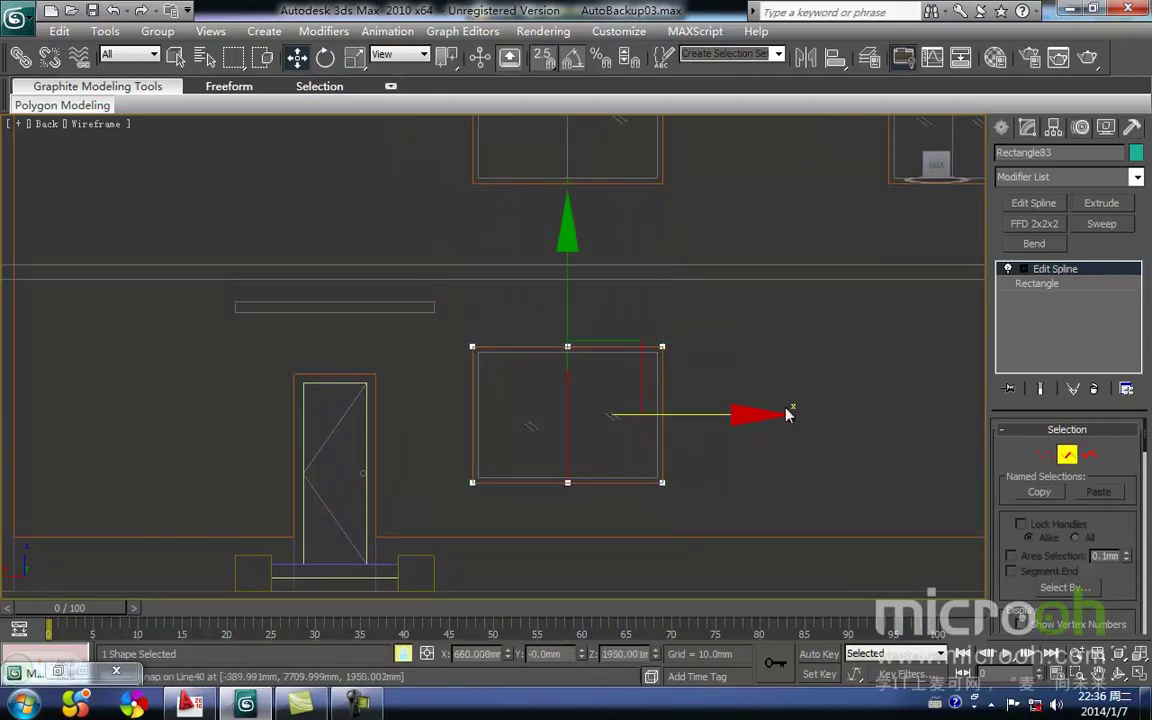
Add a Sweep to the window spline with a built-in Bar section, 60 mm long and 60 mm wide
left_click(1066, 456)
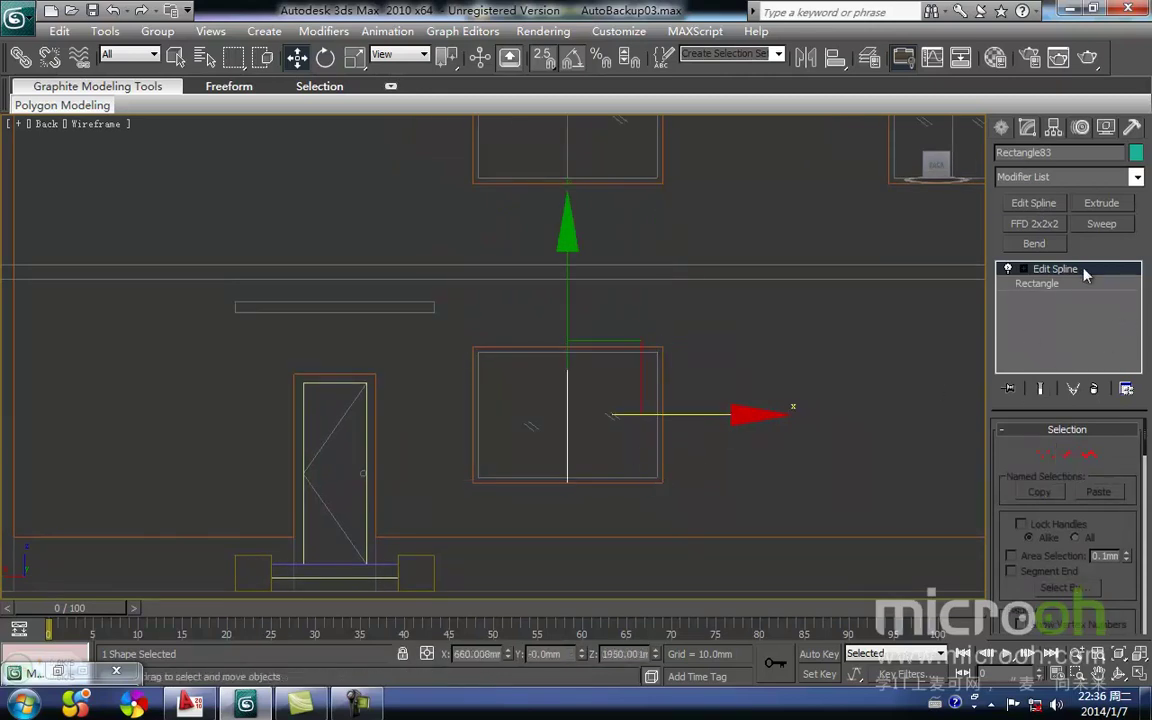
left_click(1100, 224)
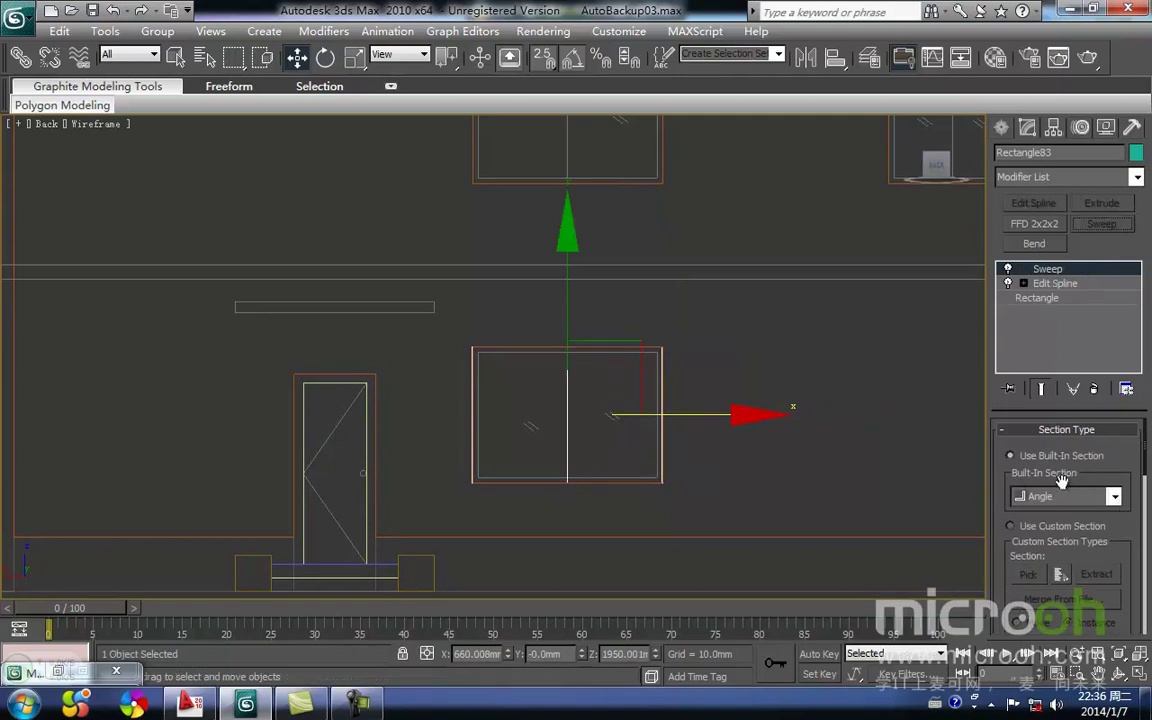
left_click(1115, 497)
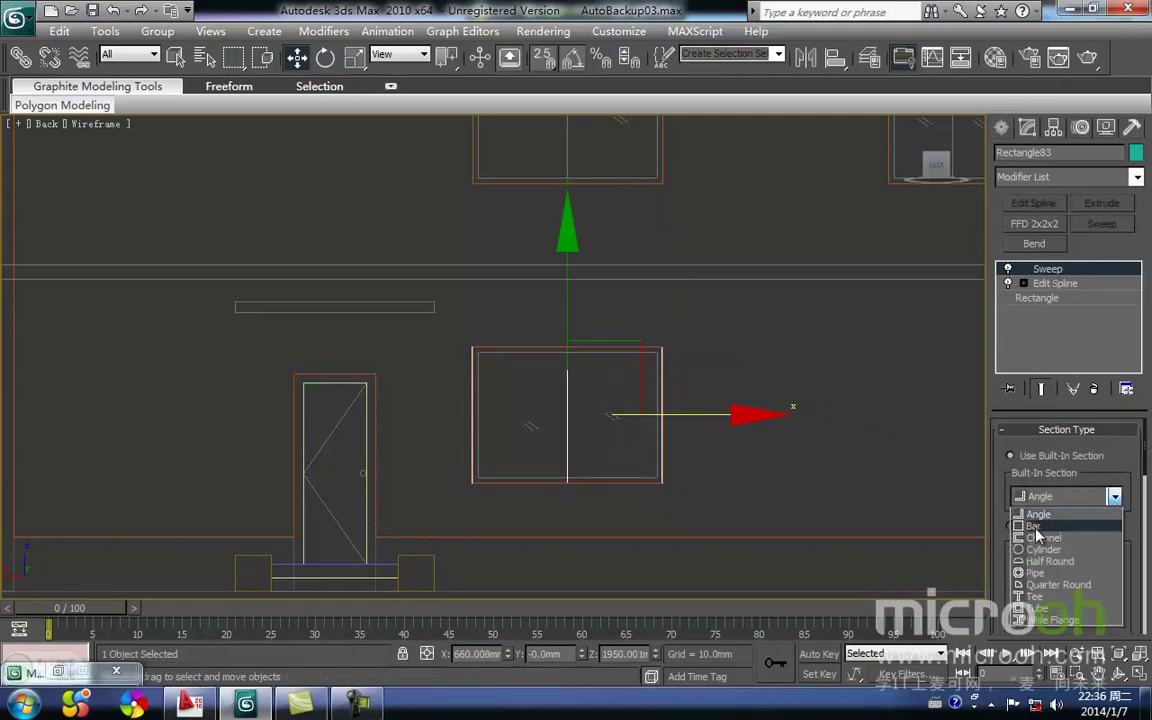
left_click(1045, 460)
scroll(1073, 505, "down", 5)
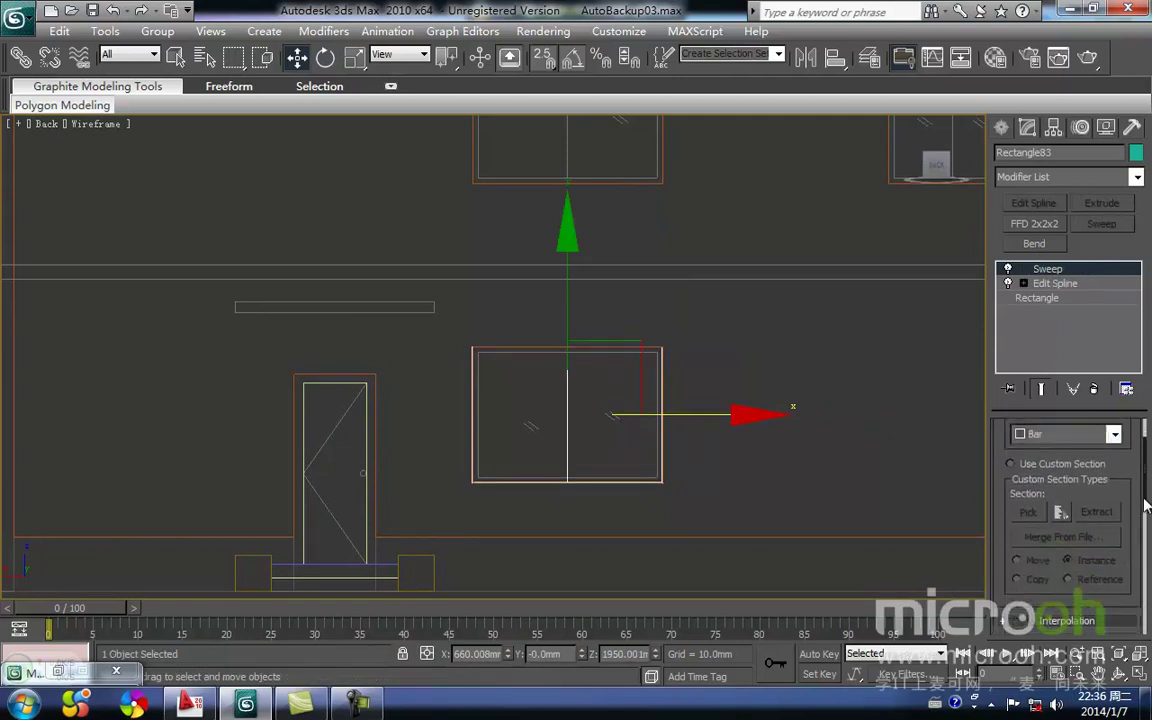
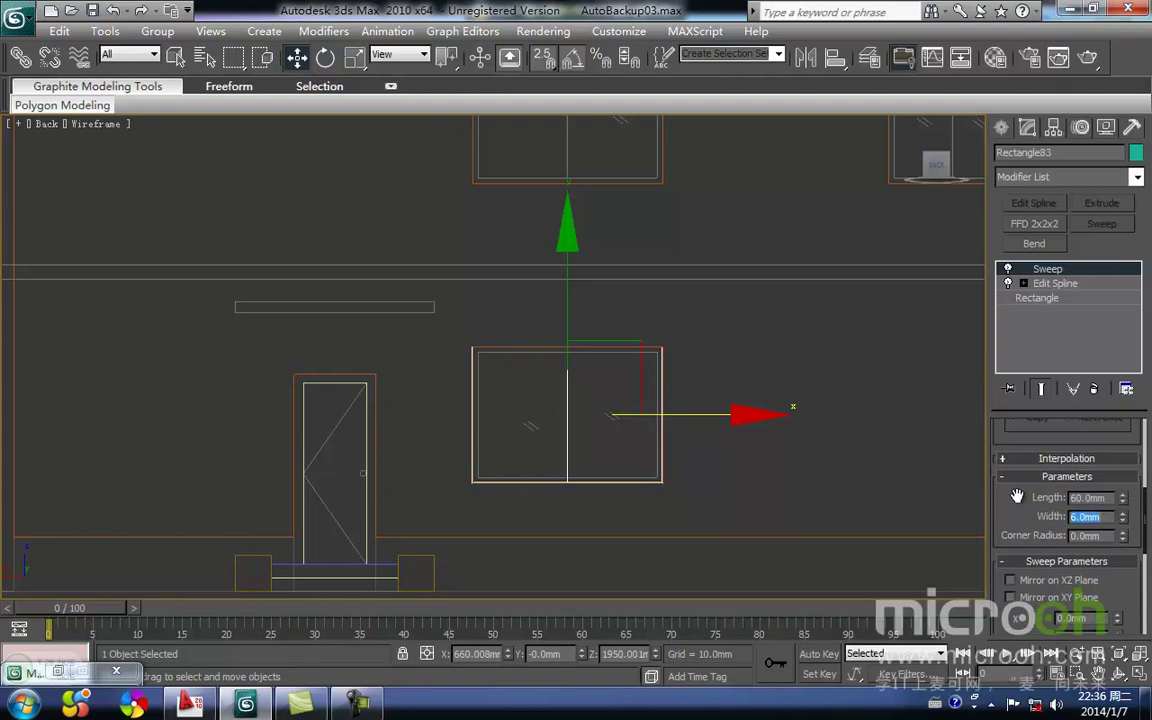
key("Return")
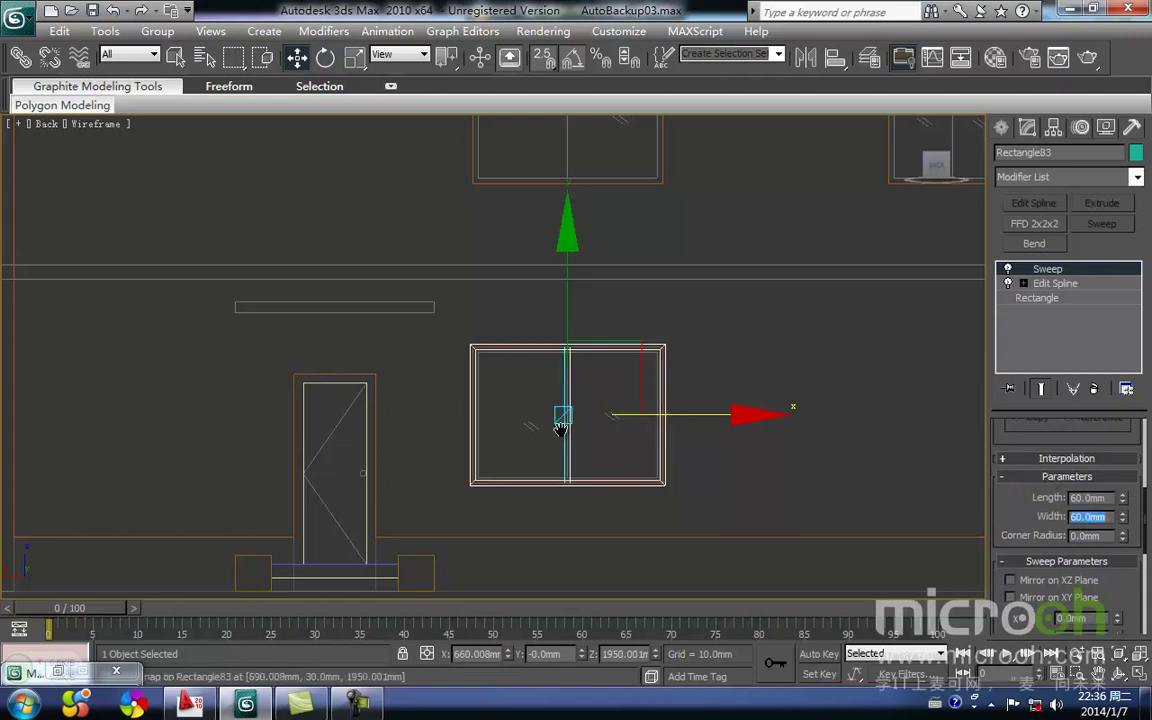
Set the sweep's pivot alignment to the upper-right point so the frame profile lies inside the opening outline
scroll(570, 420, "up", 5)
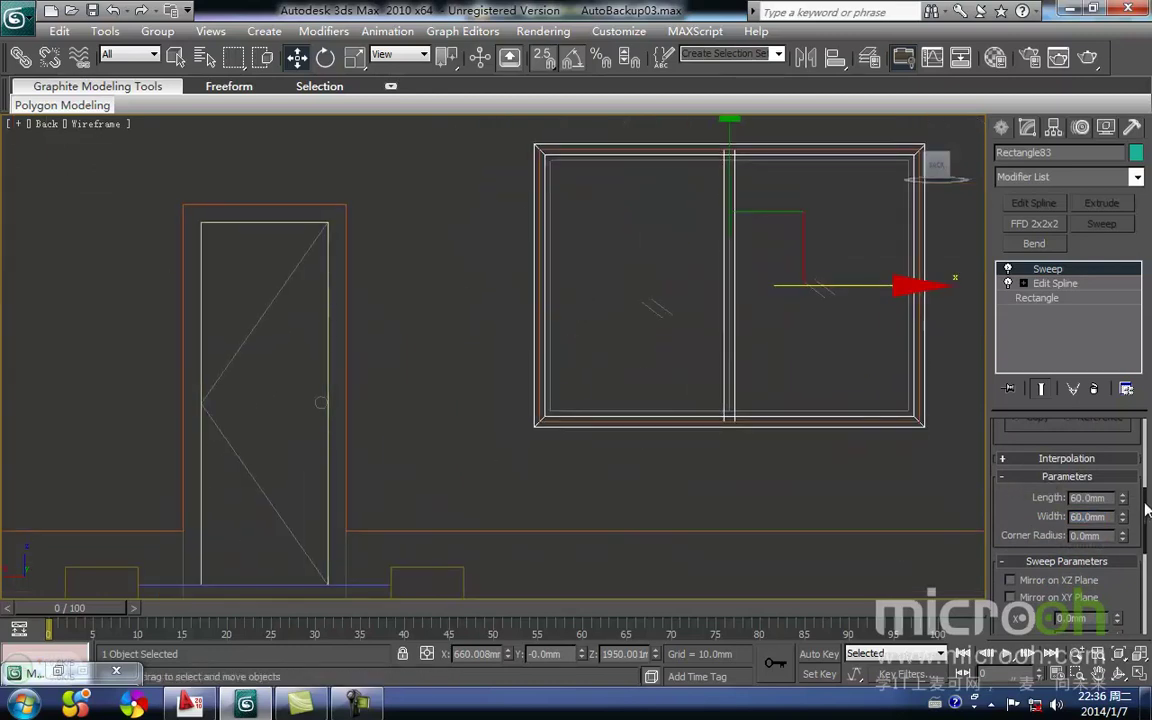
scroll(1075, 540, "down", 5)
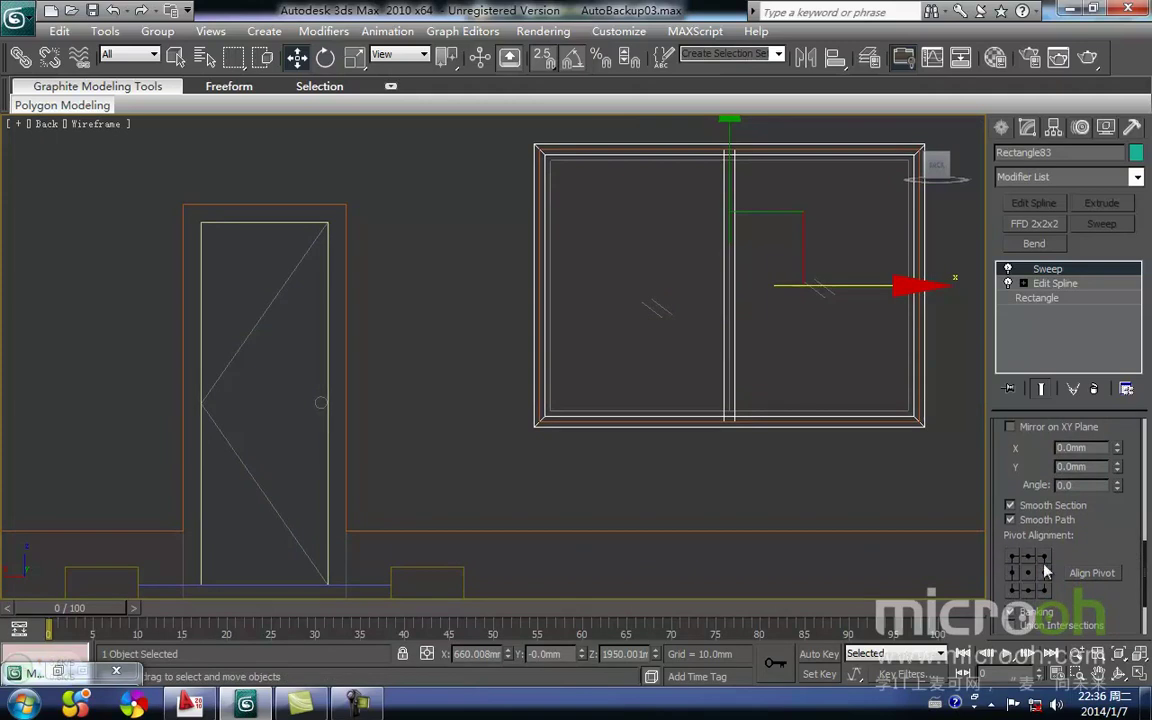
left_click(1044, 558)
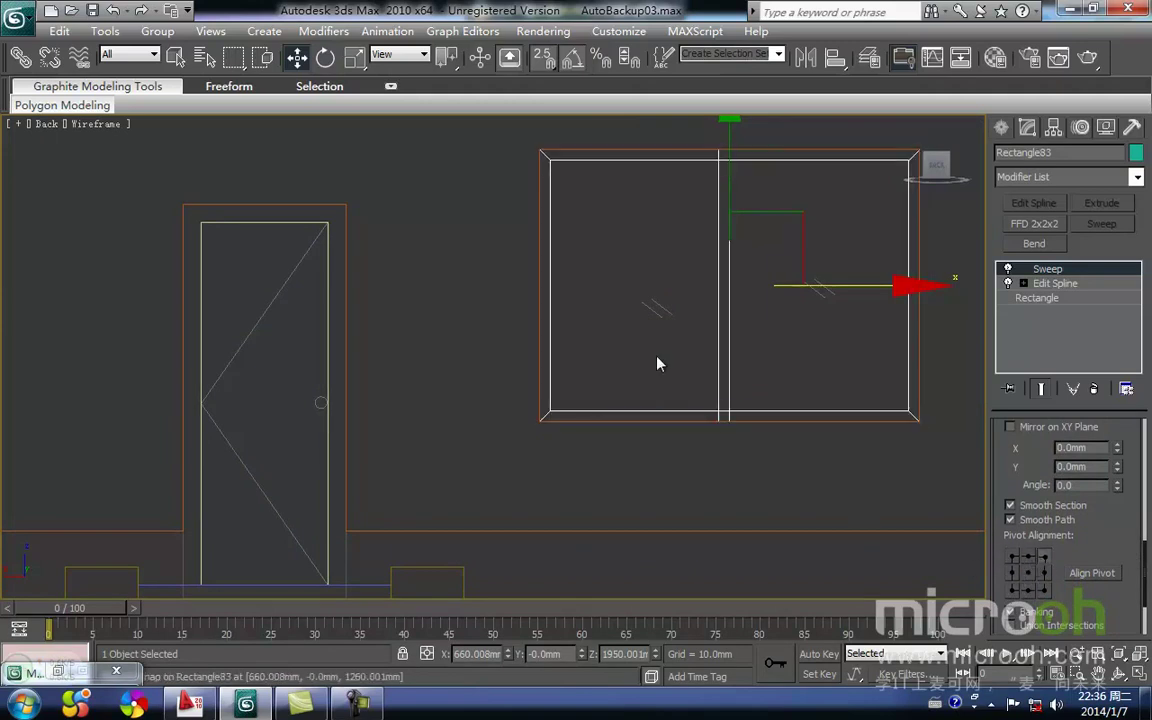
middle_click_drag(744, 350, 698, 438)
left_click(727, 464)
left_click(682, 432)
mouse_move(612, 379)
middle_mouse_down()
mouse_move(592, 394)
mouse_move(656, 398)
middle_mouse_up()
In shaded display, align the window frame to the facade wall, centre to centre, in Z position only
key("F3")
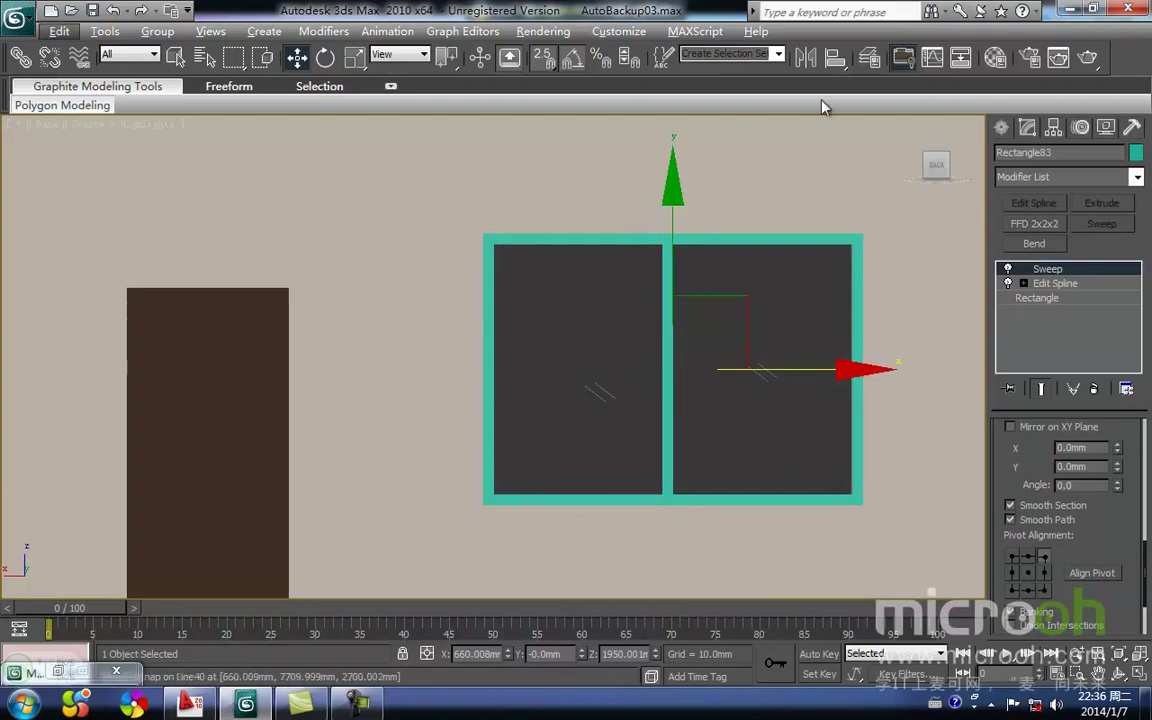
left_click(836, 60)
left_click(895, 370)
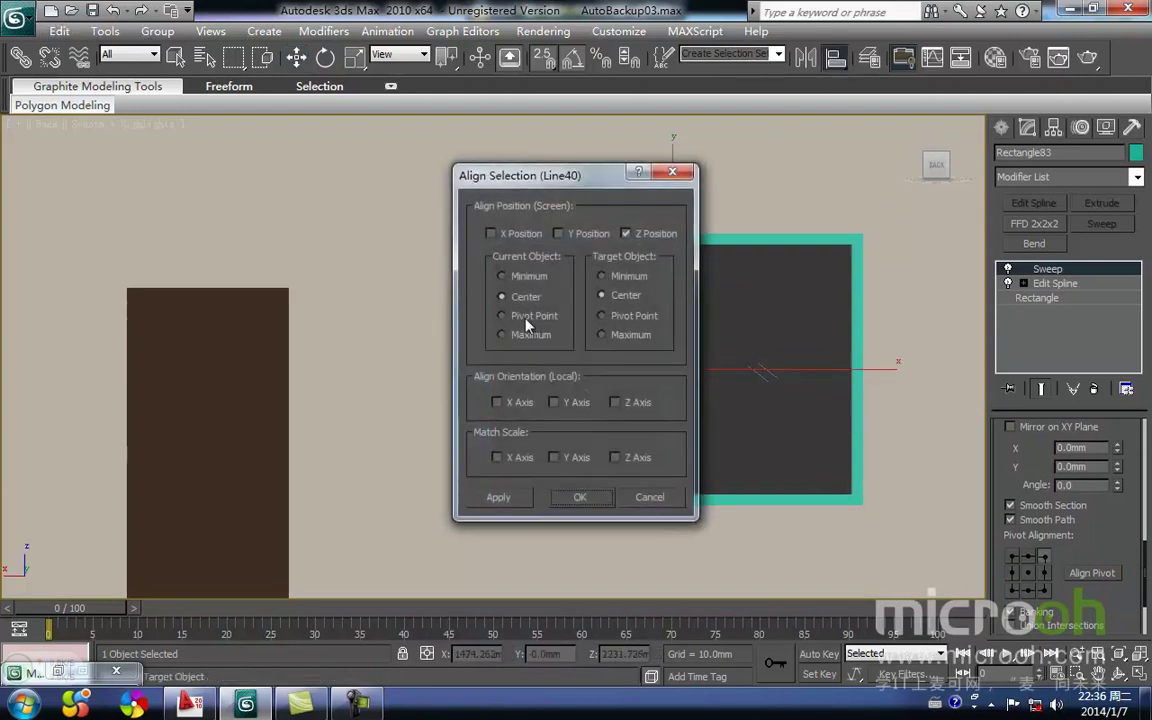
left_click(579, 498)
middle_click_drag(761, 404, 737, 429)
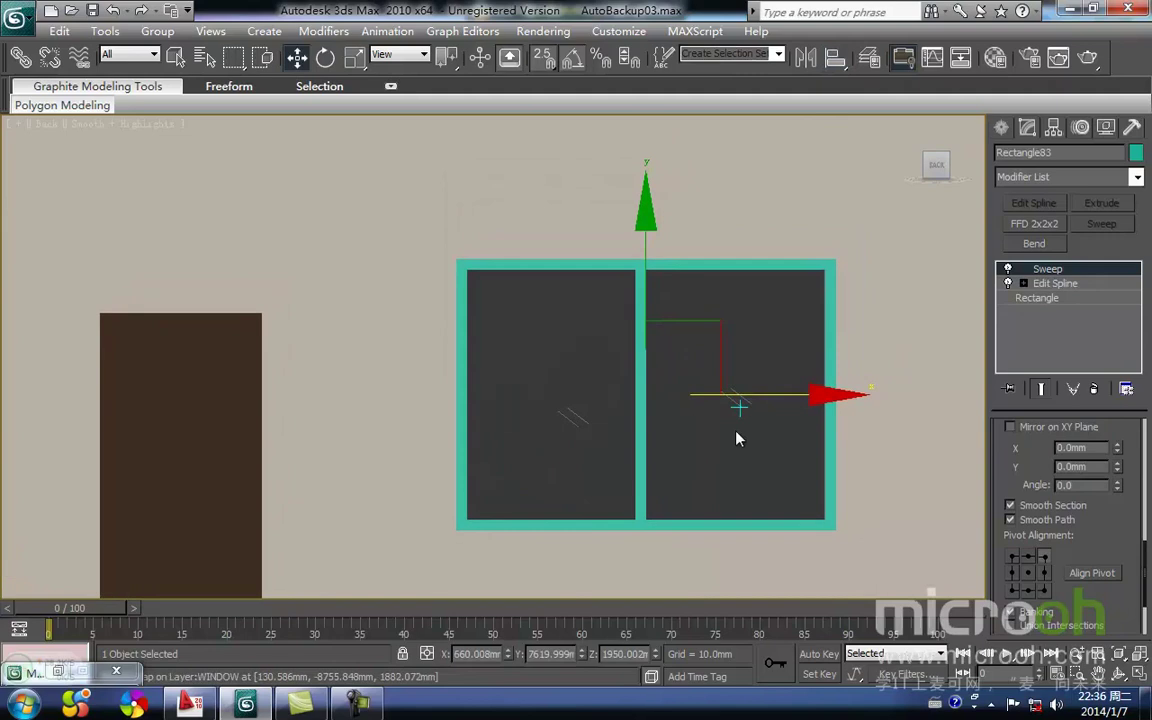
Assign the existing 窗框 material to the window frame
key("m")
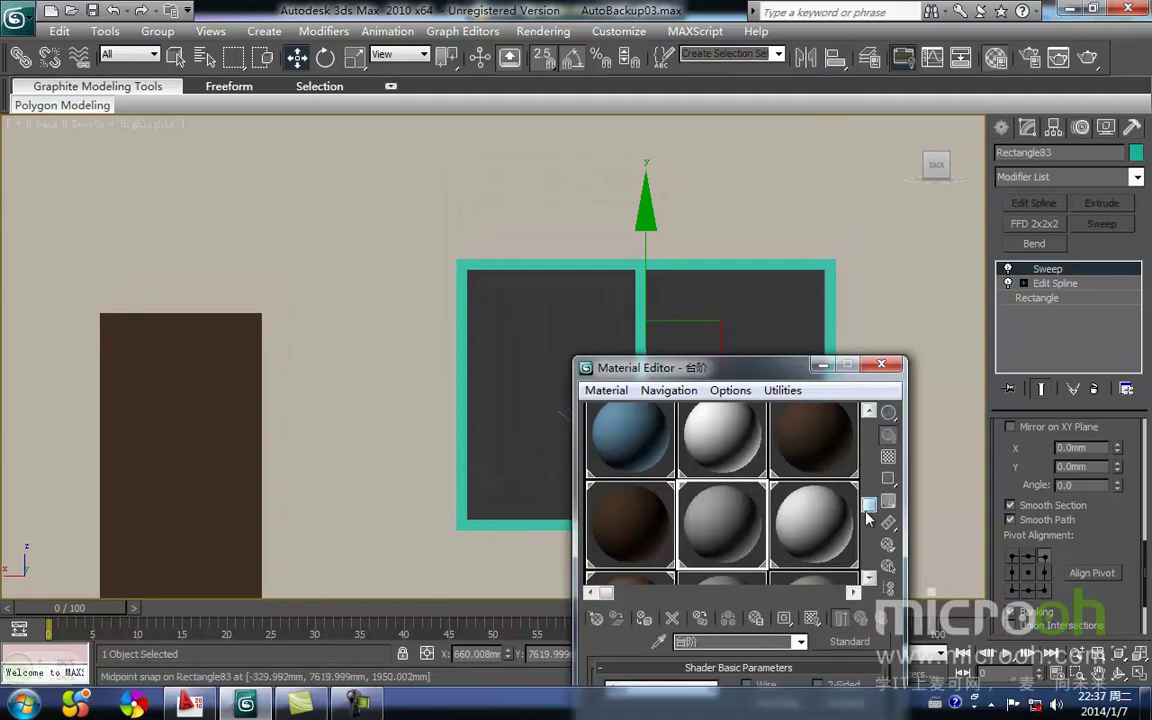
scroll(868, 517, "up", 3)
left_click(727, 424)
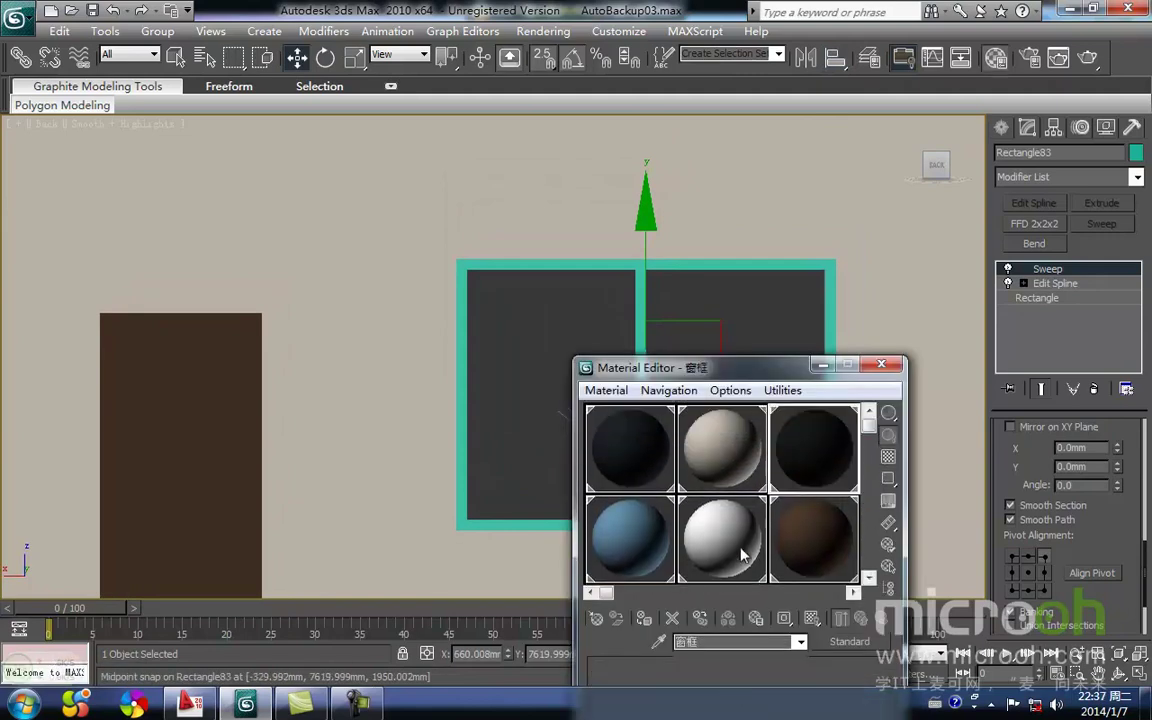
left_click(645, 617)
left_click(881, 364)
Draw a 1980 × 1380 mm rectangle inside the window frame as the glass pane and extrude it 5 mm
left_click(1002, 128)
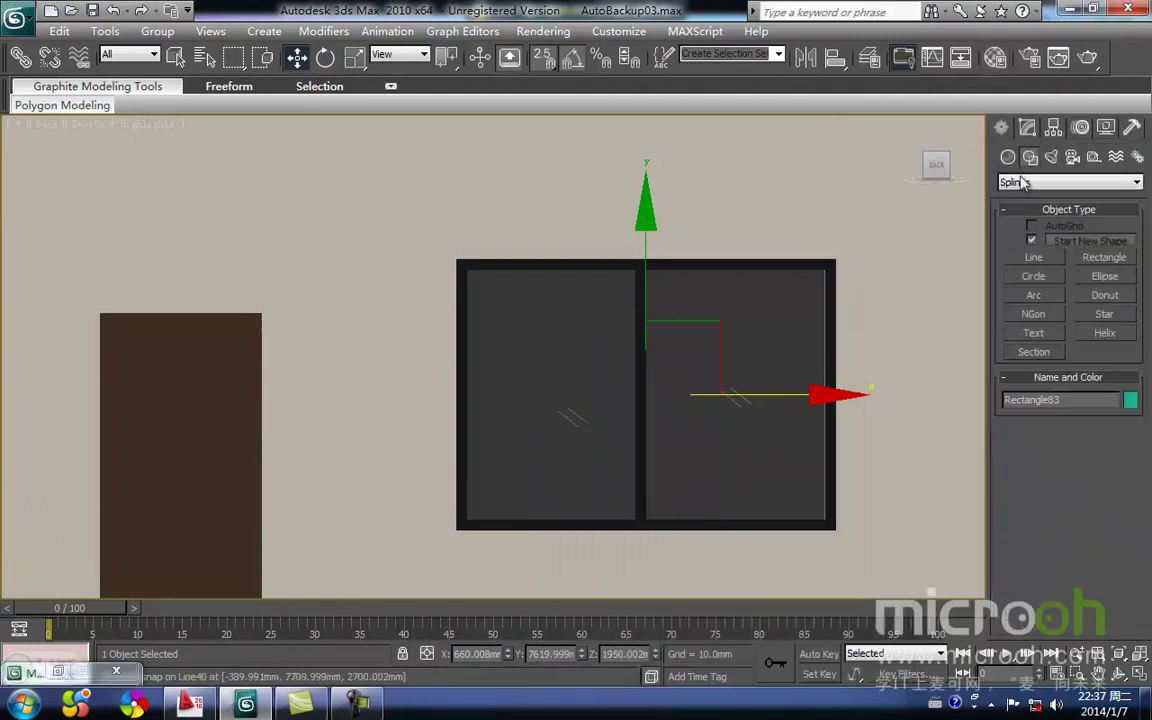
left_click(1103, 258)
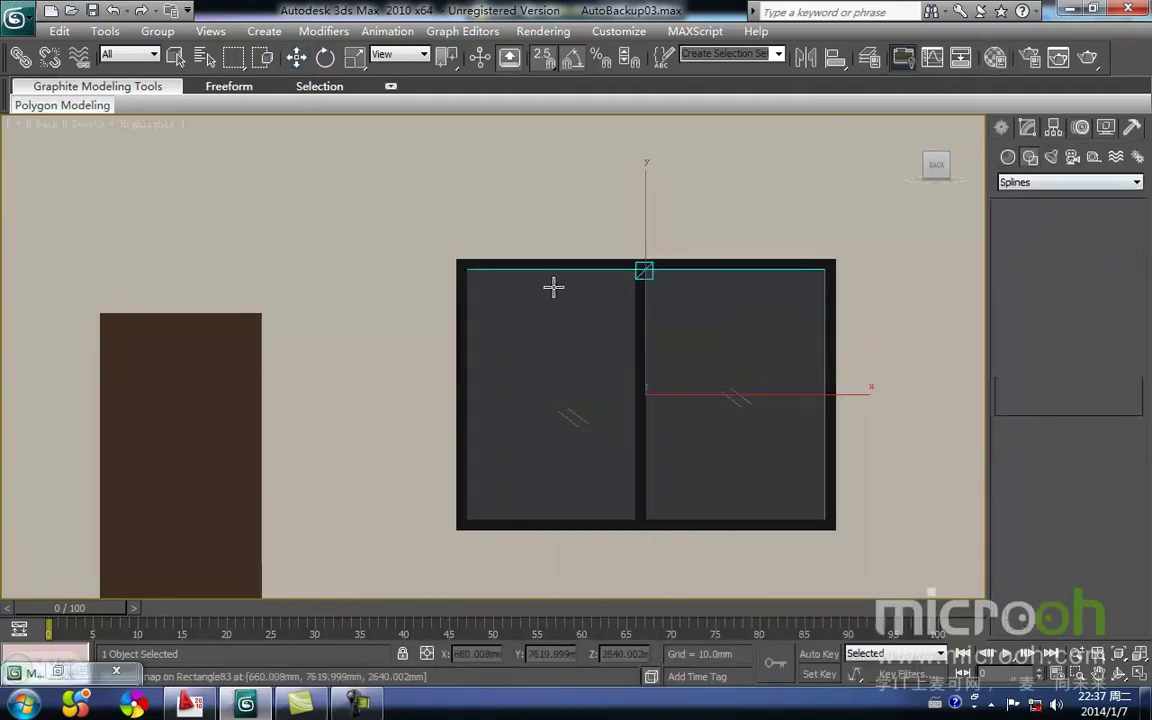
left_click_drag(466, 268, 821, 515)
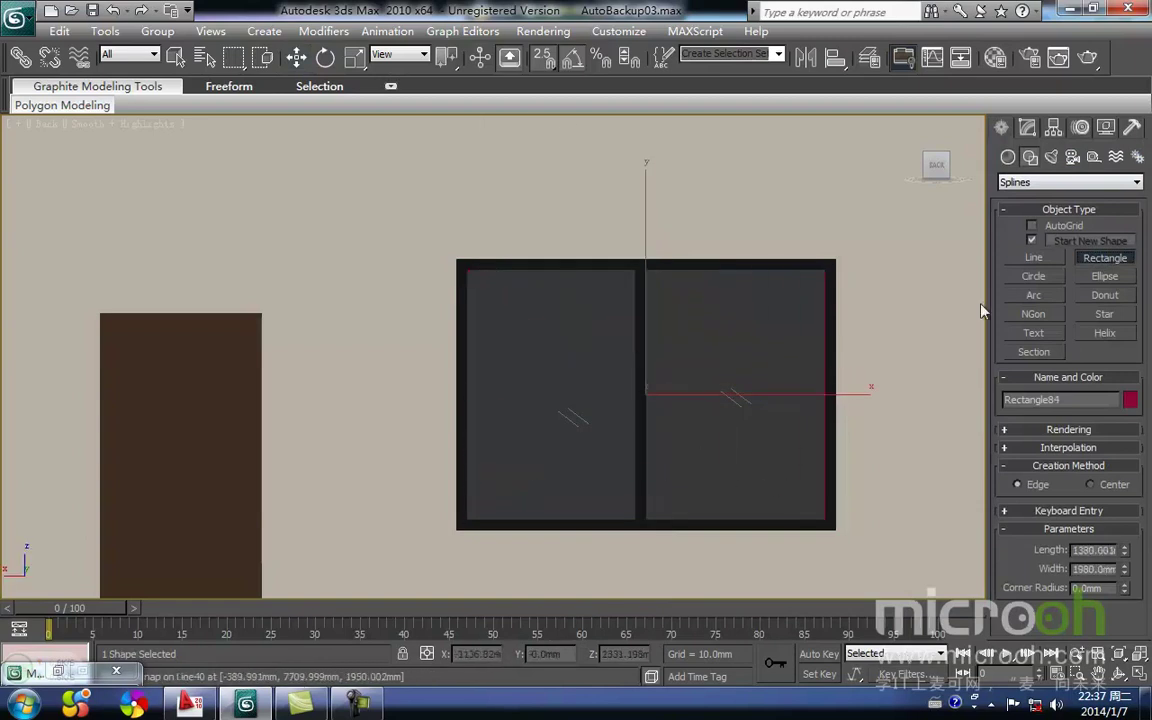
left_click(1027, 128)
key("w")
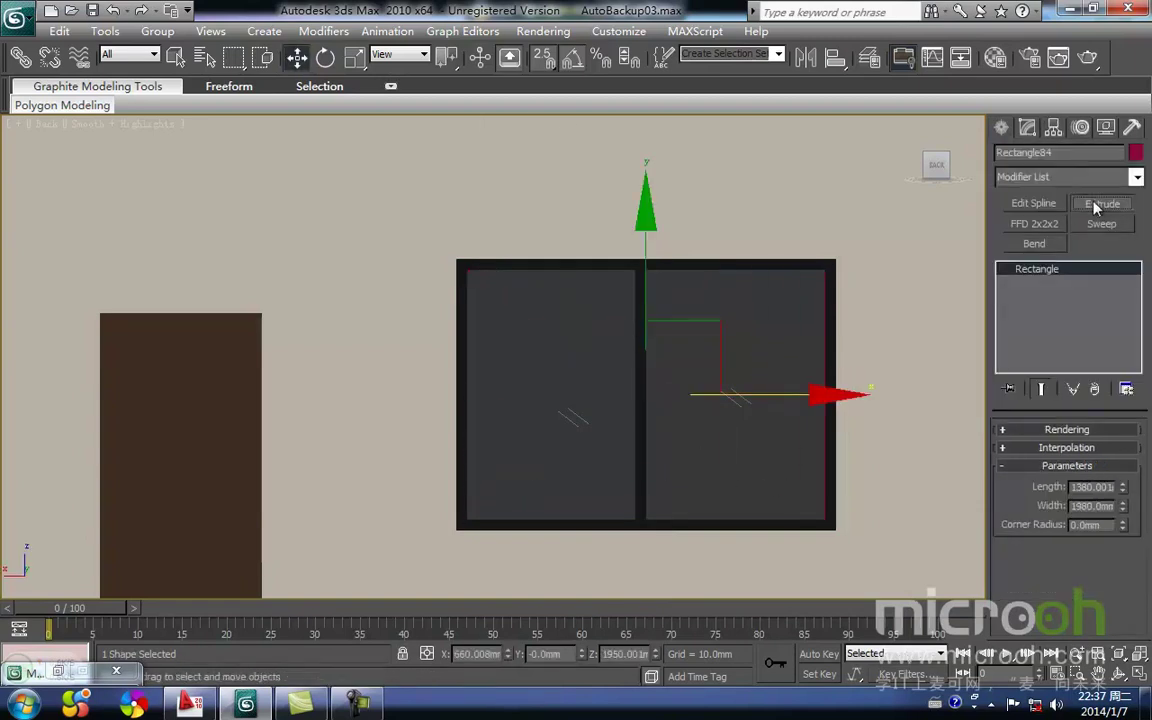
left_click(1100, 204)
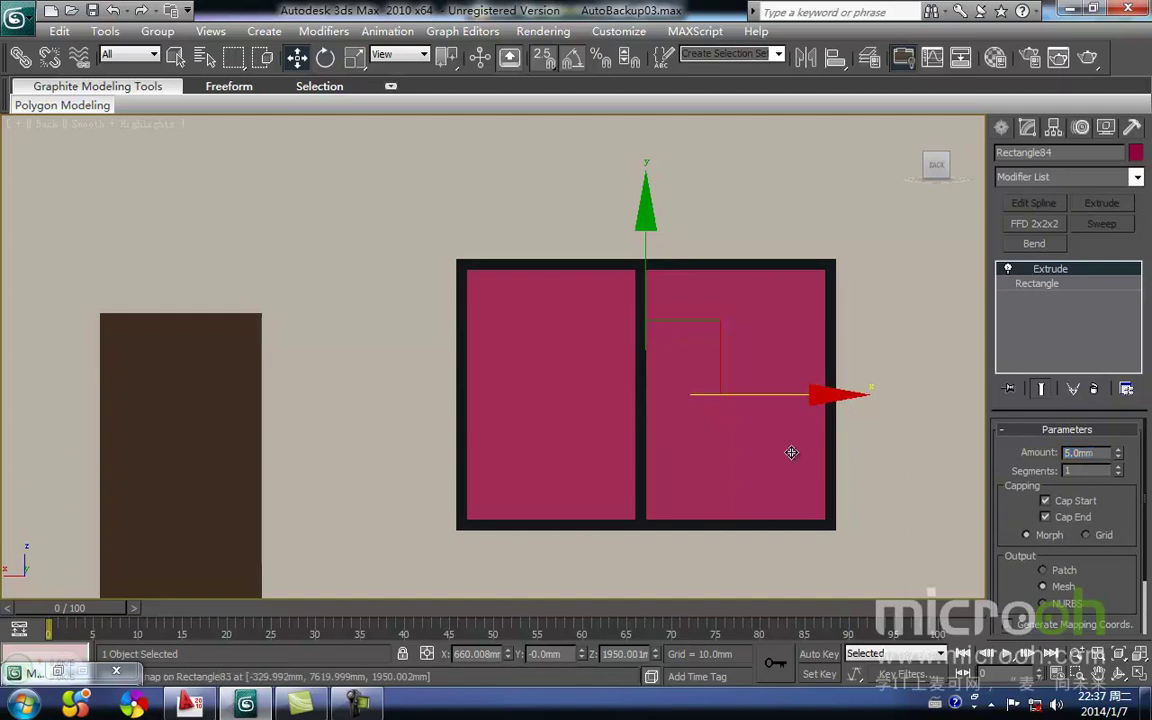
Assign the existing blue 玻璃 material to the glass pane
key("m")
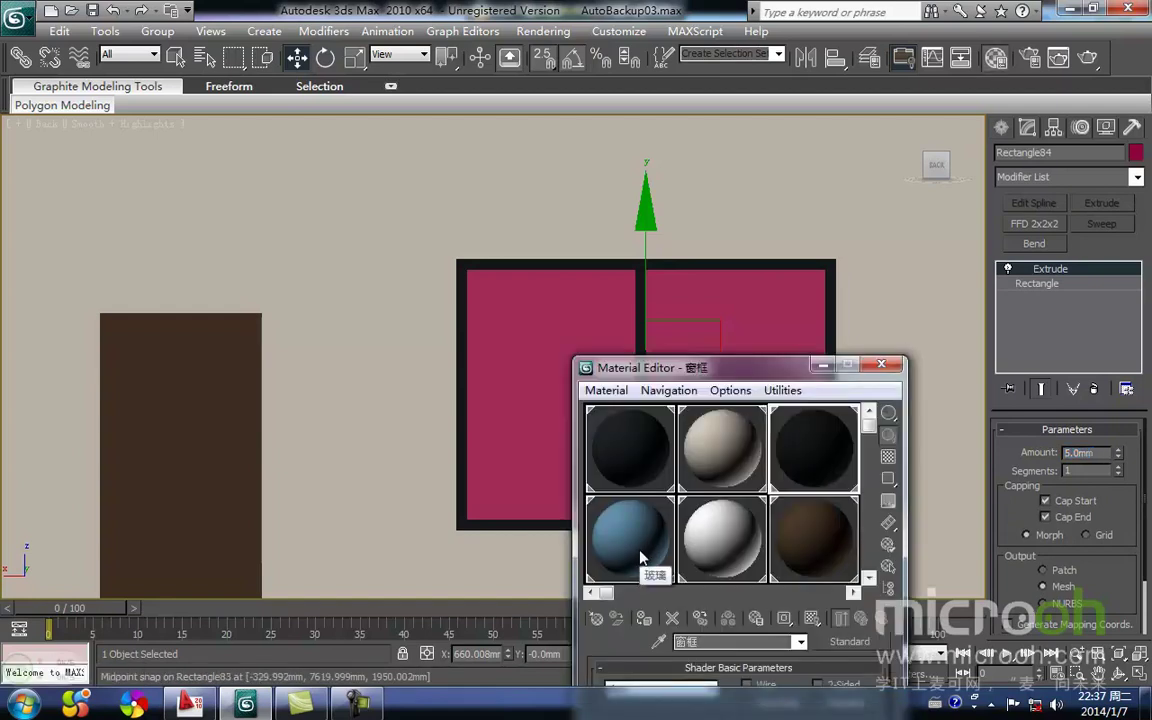
left_click_drag(534, 371, 533, 372)
left_click(881, 365)
middle_click_drag(645, 368, 660, 392)
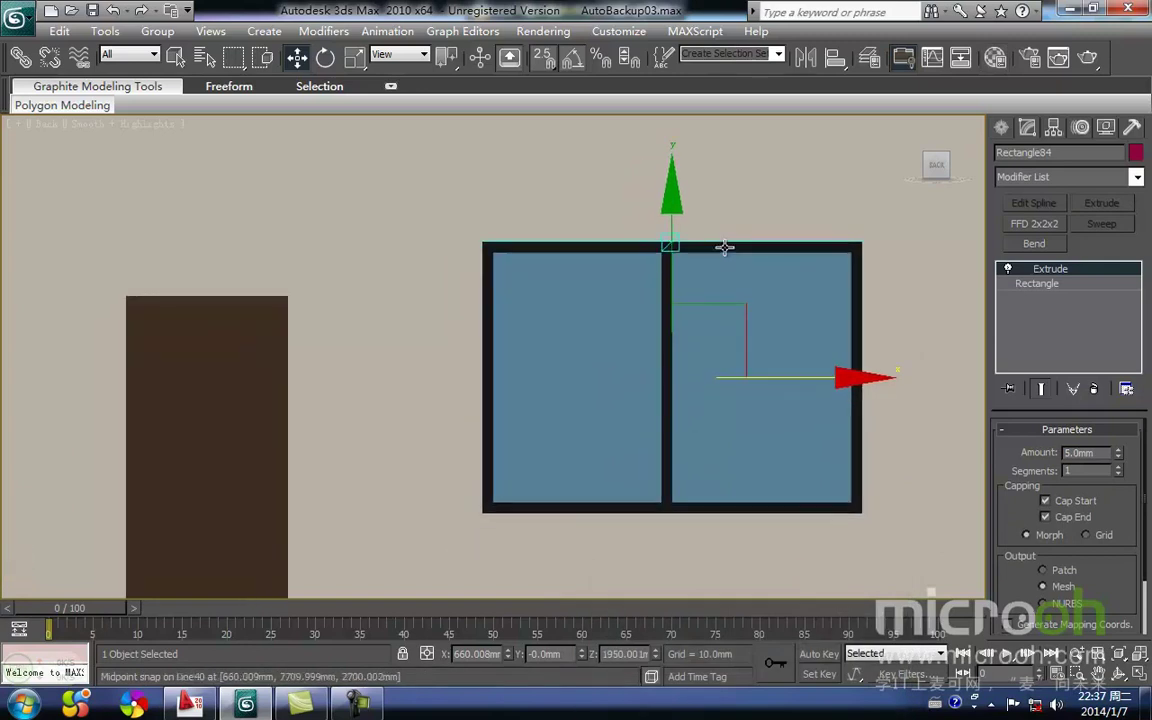
Align the glass pane to the centre of the window frame's depth
left_click(836, 60)
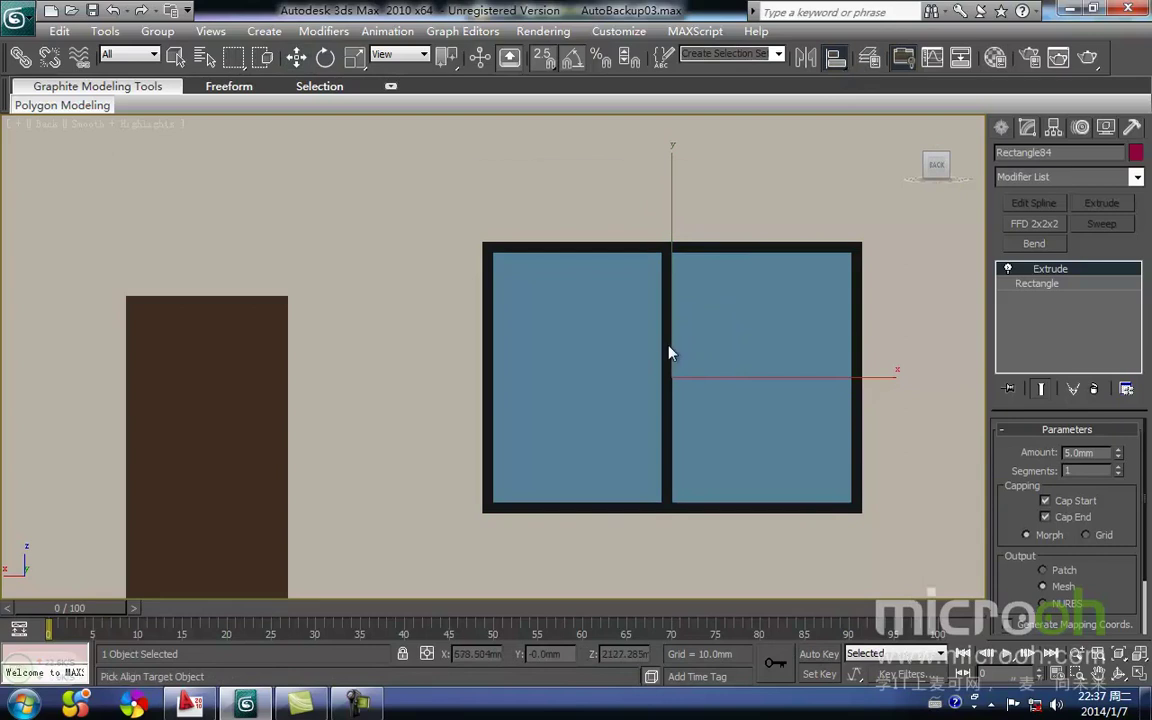
left_click(668, 345)
left_click(578, 497)
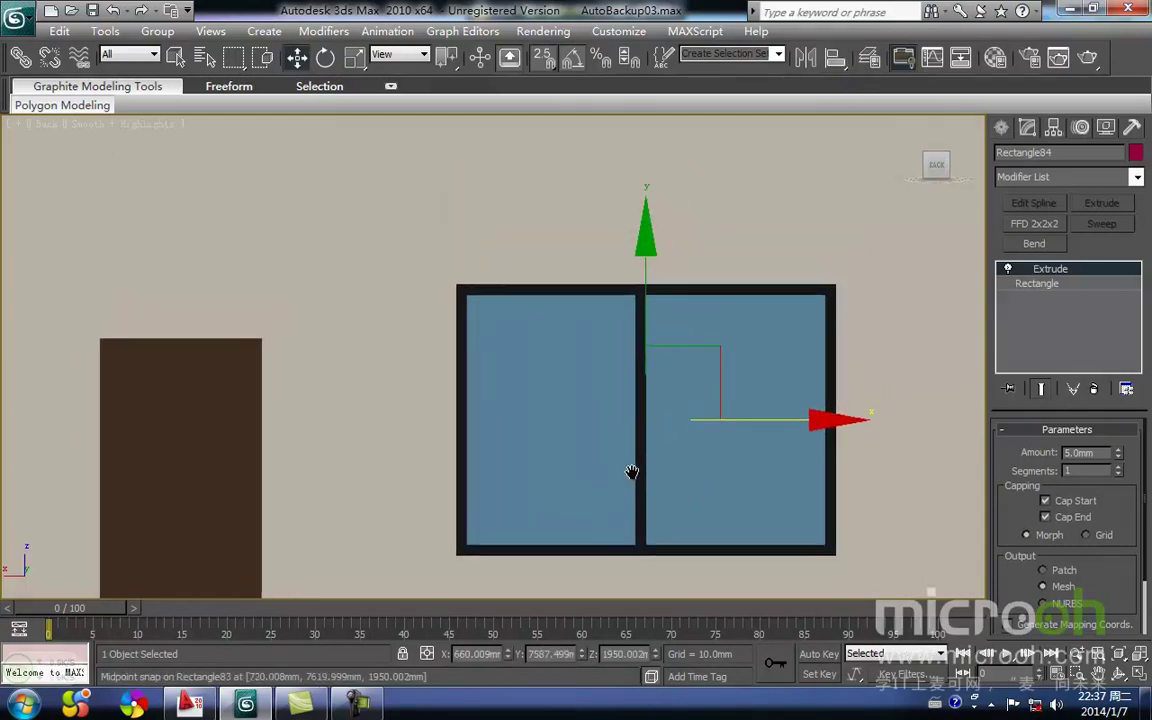
In wireframe display, select the window frame with its glass pane and group them
key("F3")
middle_click_drag(640, 458, 626, 475)
left_click_drag(684, 427, 607, 303)
left_click(157, 31)
left_click(176, 49)
left_click(589, 383)
Clone the window group once, straight up into the matching upper-floor opening
scroll(558, 370, "down", 5)
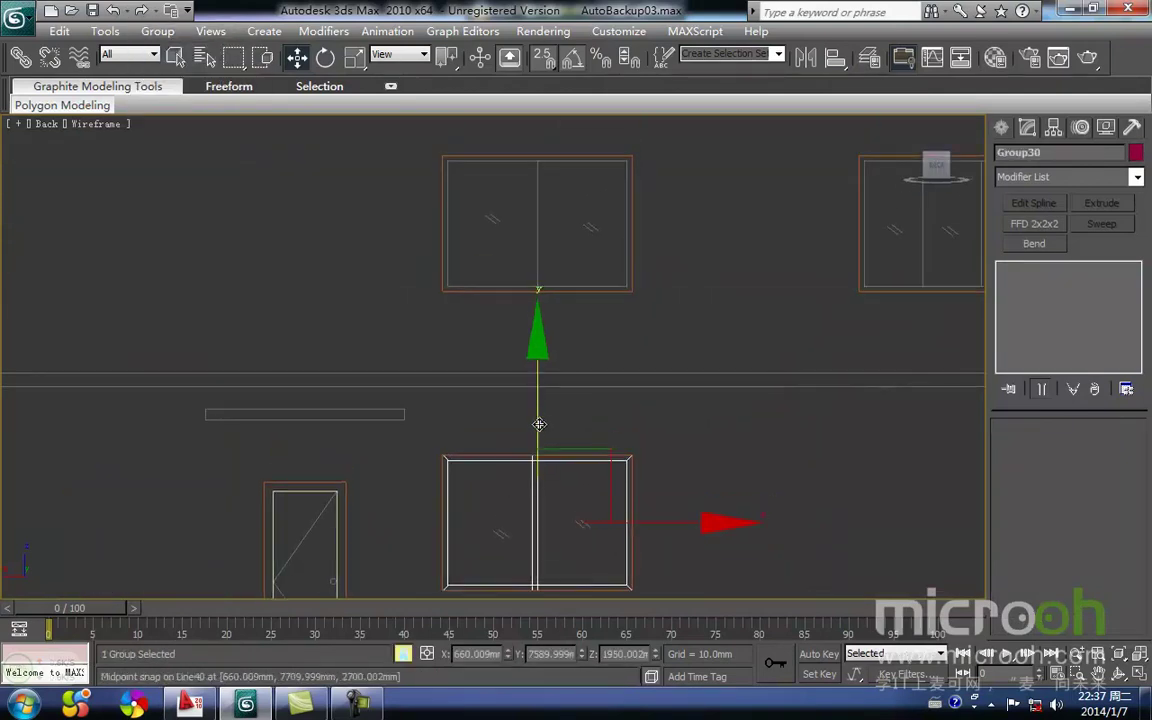
middle_click_drag(537, 423, 553, 385)
left_click_drag(656, 555, 648, 254, "shift")
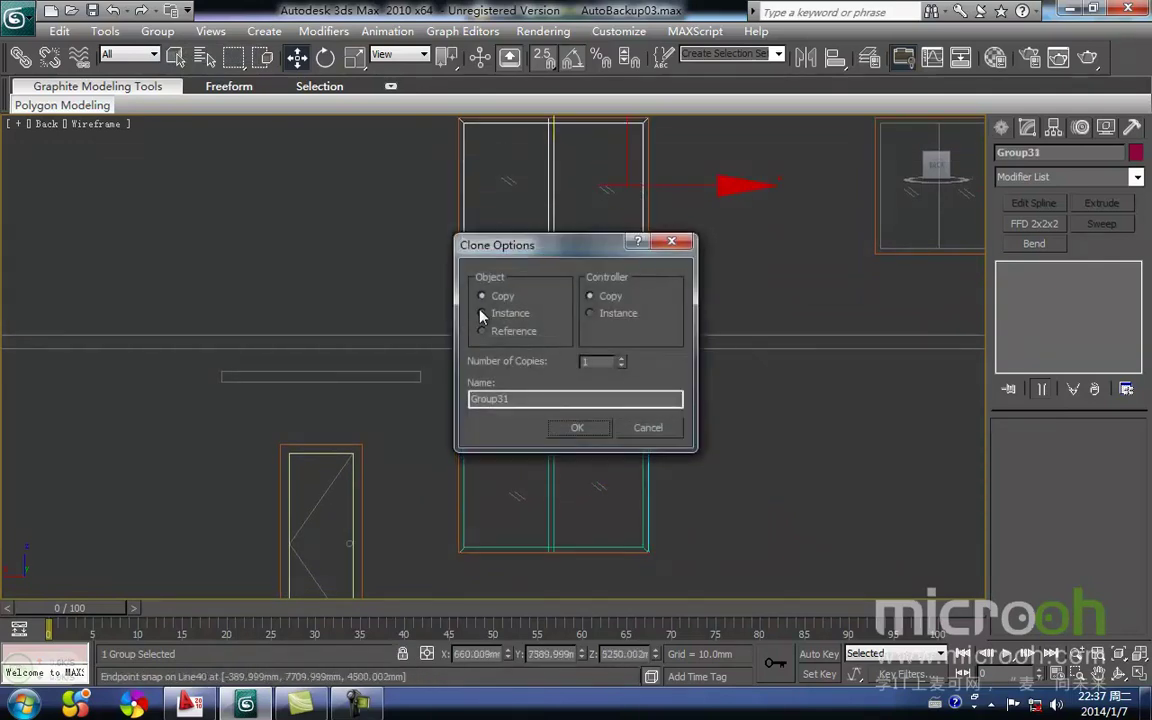
left_click(580, 428)
Clone the upper window group to the wide four-panel opening beside it and ungroup the clone
middle_click_drag(668, 244, 378, 371)
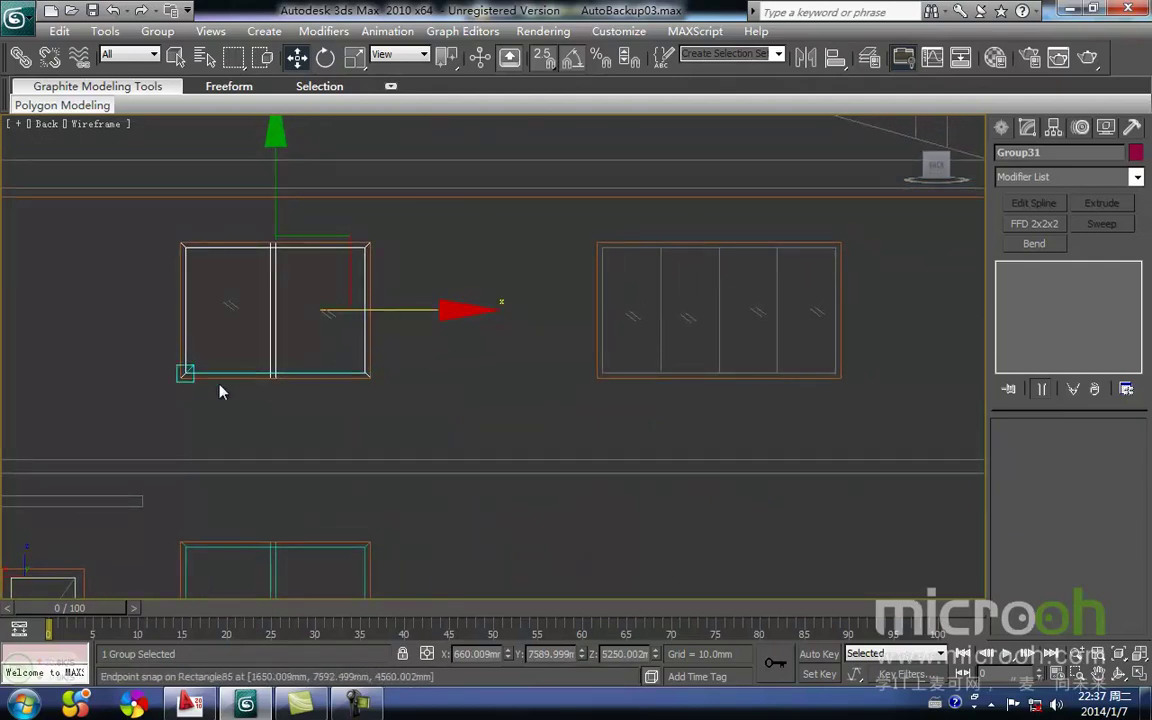
left_click_drag(167, 383, 593, 376, "shift")
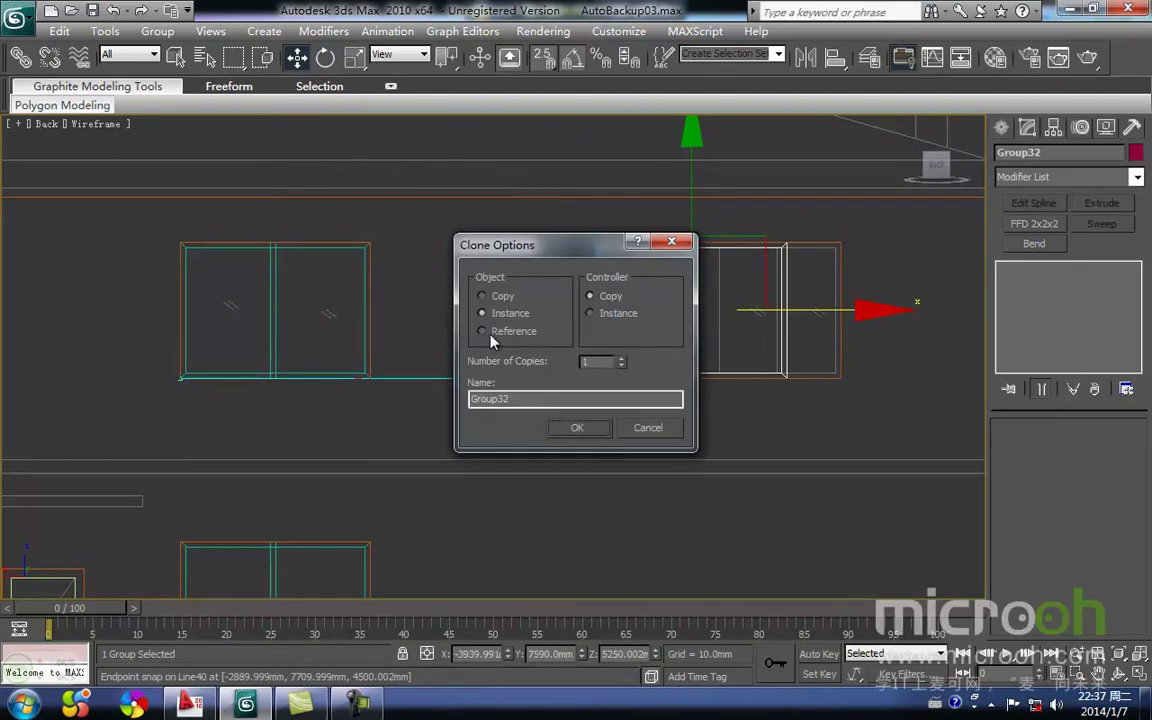
left_click(573, 430)
middle_click_drag(755, 373, 633, 430)
left_click(155, 31)
left_click(182, 72)
In the cloned frame's Edit Spline, move the centre divider's vertices to the first drawn mullion line
middle_click_drag(699, 414, 655, 456)
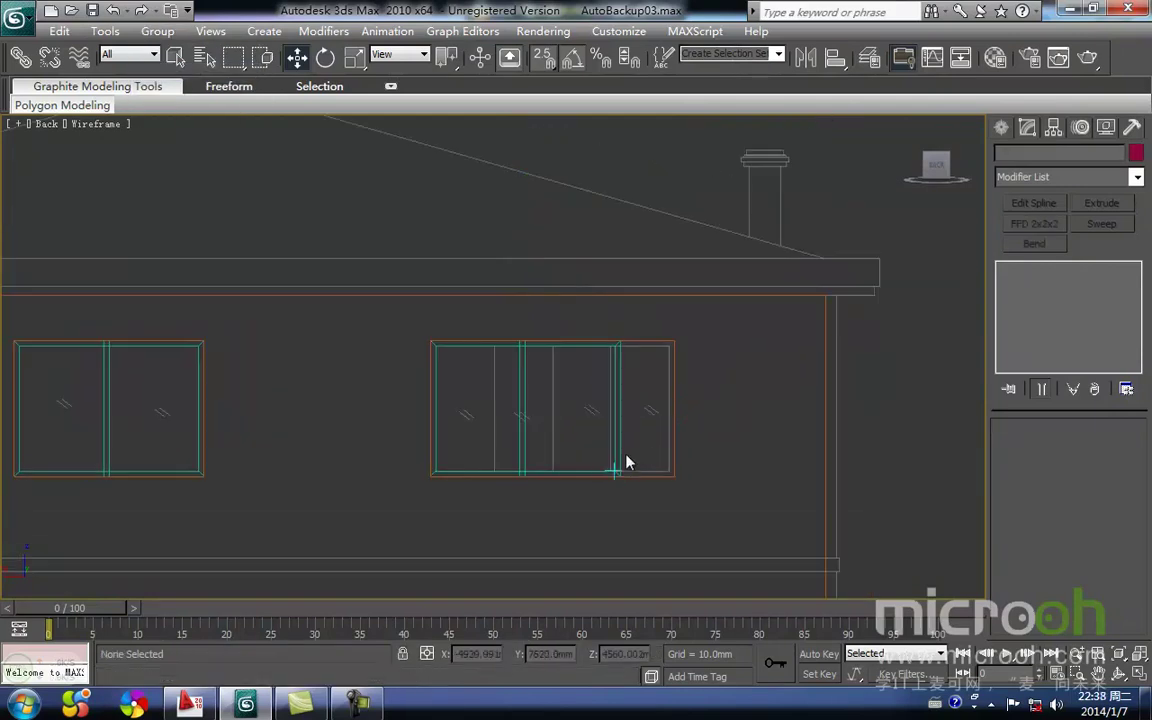
left_click(615, 462)
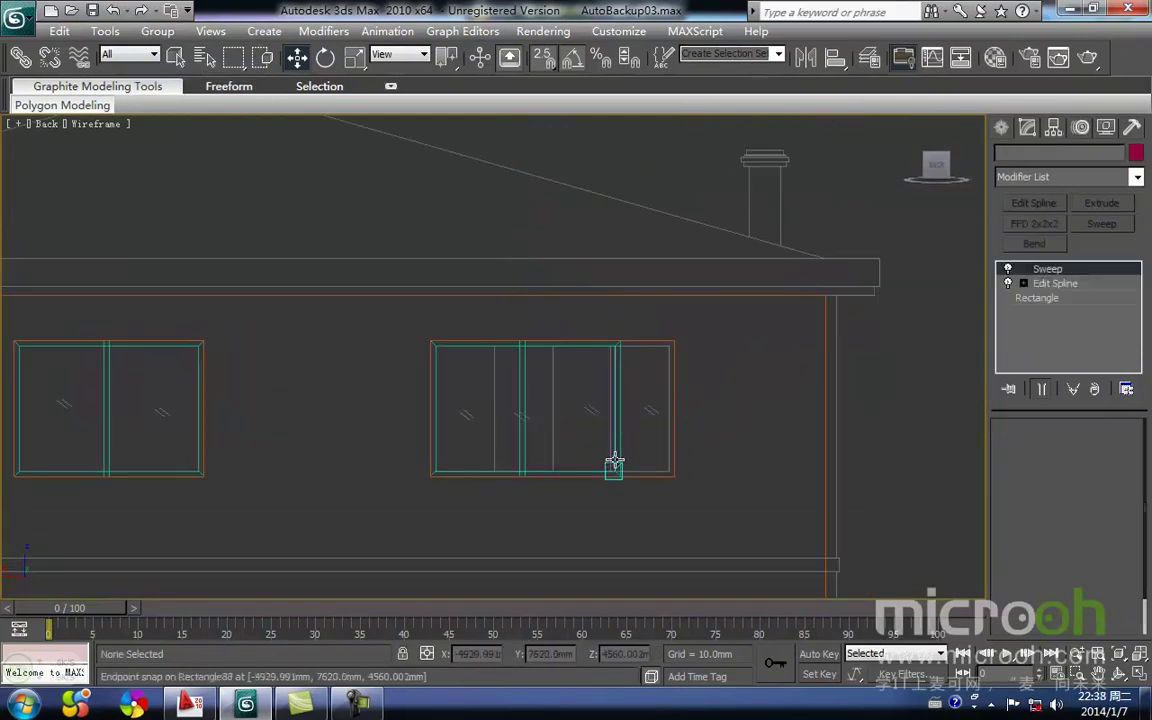
left_click(1053, 298)
middle_click_drag(573, 424, 599, 389)
left_click_drag(510, 270, 532, 374)
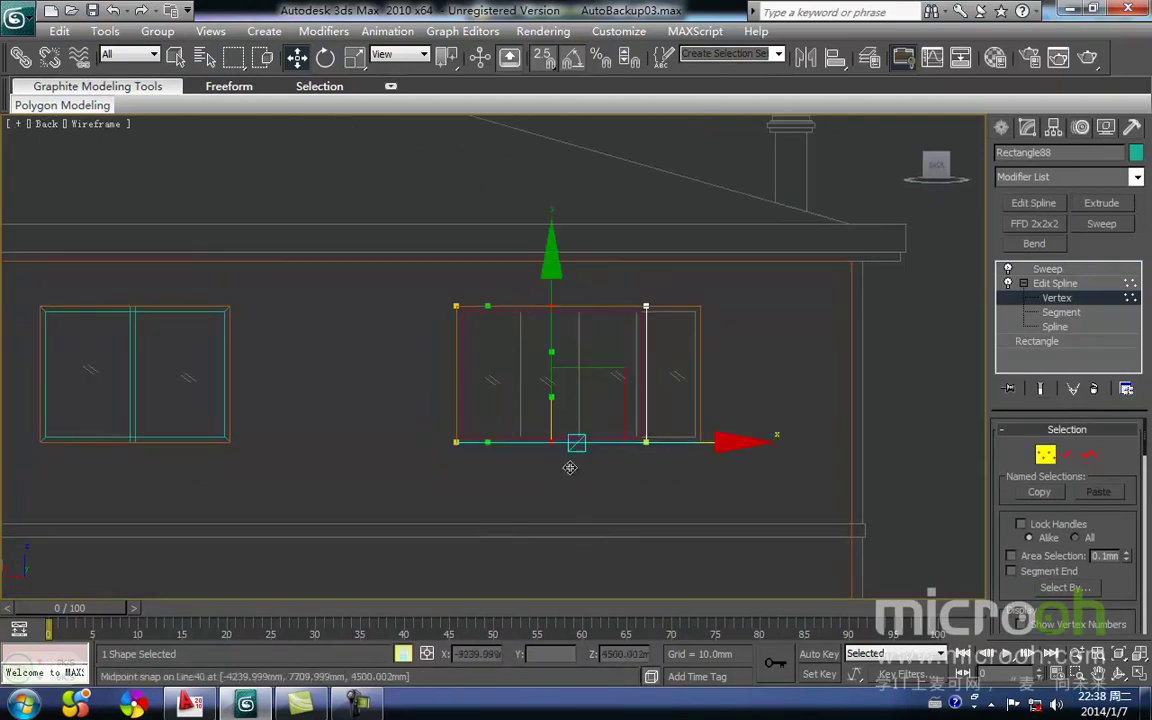
left_click_drag(552, 456, 520, 443)
left_click(560, 488)
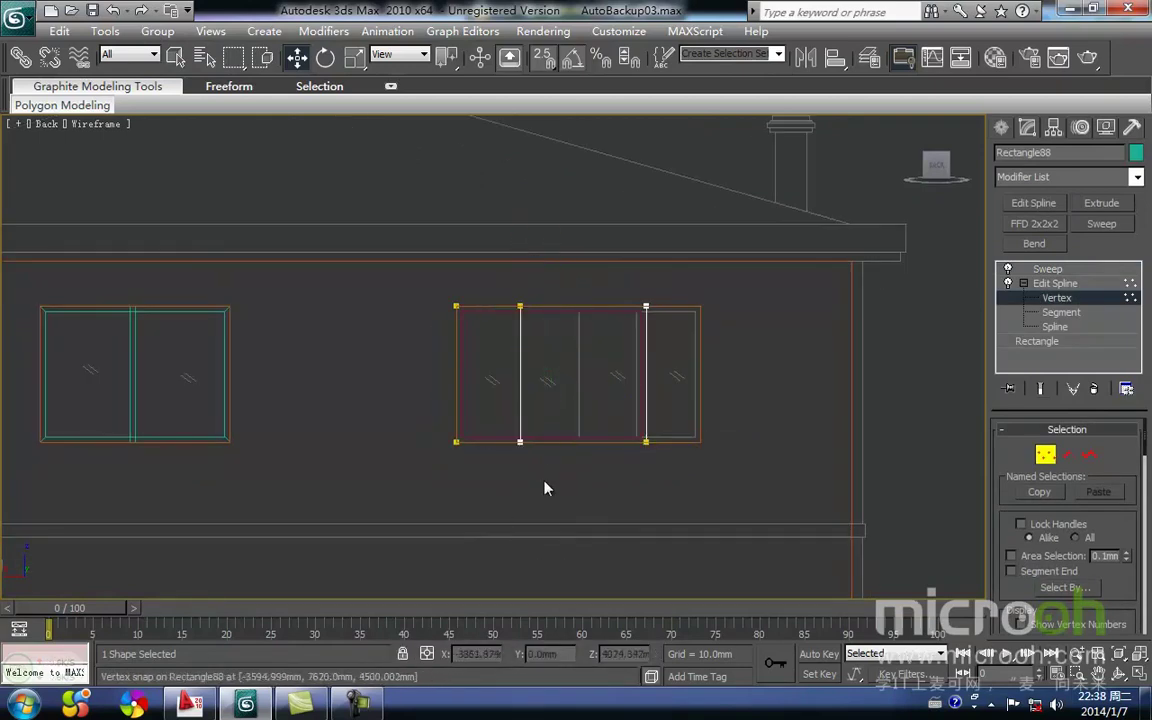
Convert all vertices of the wide window's frame spline to Corner type
key("ctrl+a")
right_click(520, 350)
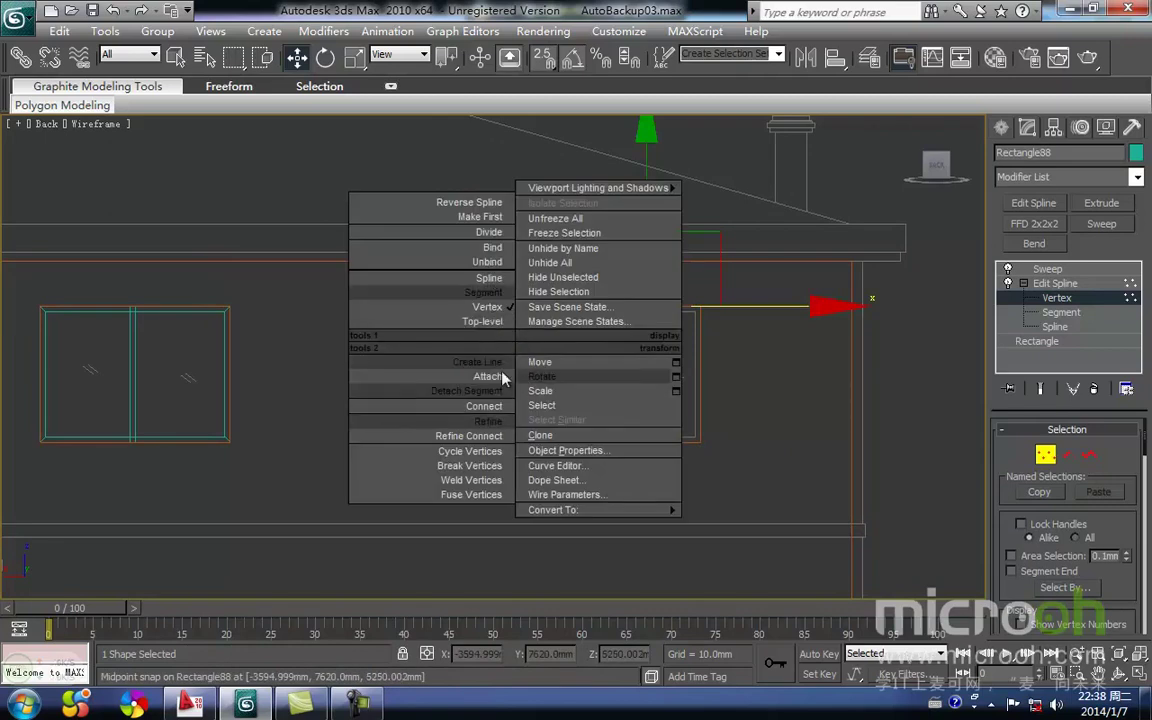
left_click(703, 419)
scroll(707, 404, "up", 2)
right_click(615, 396)
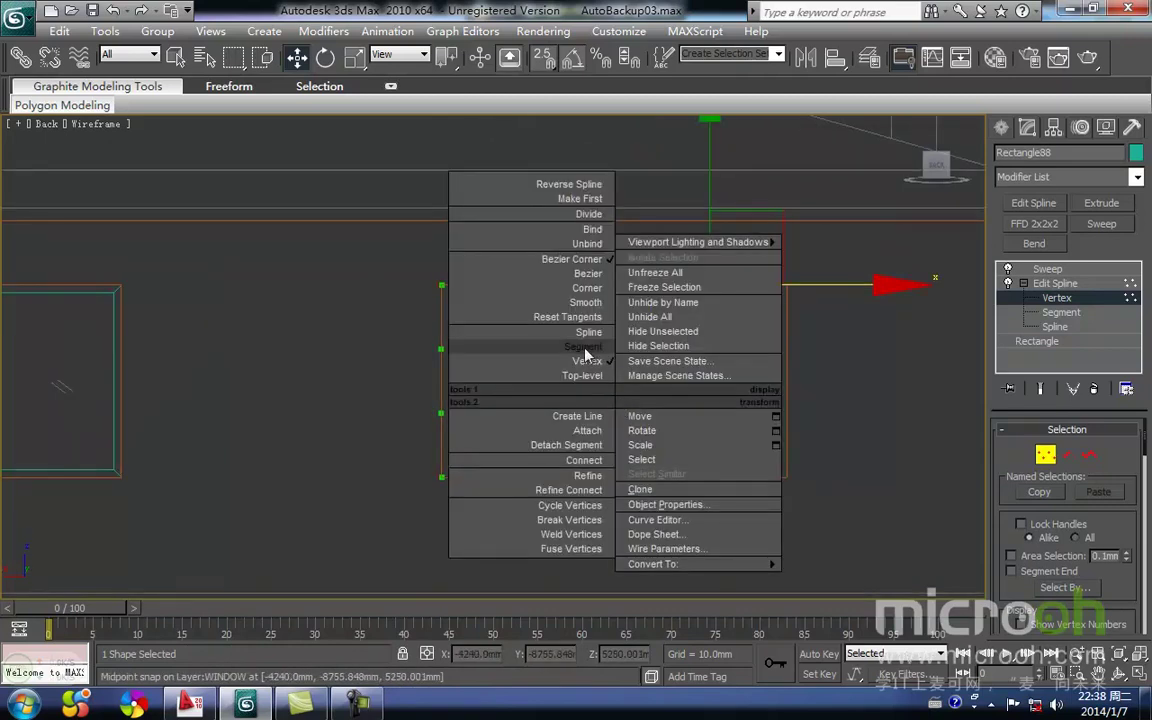
left_click(587, 291)
Move the frame spline's right-hand vertices out to the right edge of the wide opening
middle_click_drag(588, 385, 572, 394)
left_click_drag(638, 247, 769, 487)
key("space")
middle_click_drag(496, 331, 505, 371)
Copy the divider segment to the other two drawn mullion lines and leave segment editing
key("2")
left_click(525, 420)
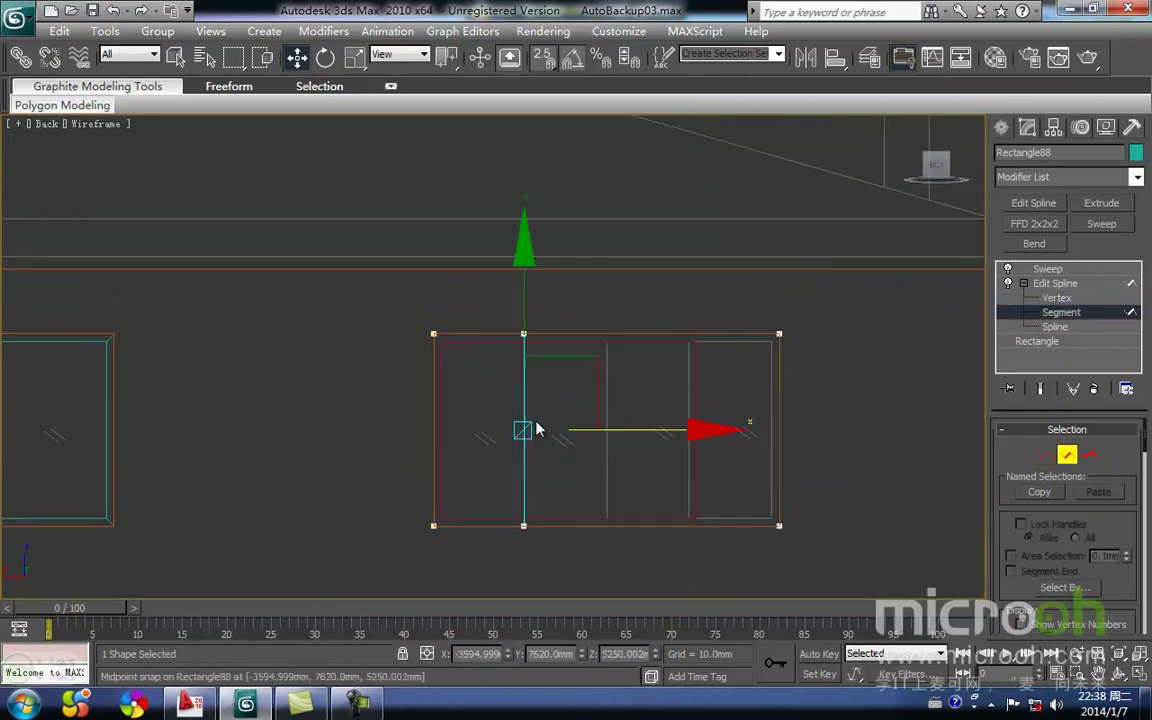
left_click_drag(524, 537, 689, 525)
left_click(1071, 458)
middle_click_drag(699, 457, 648, 501)
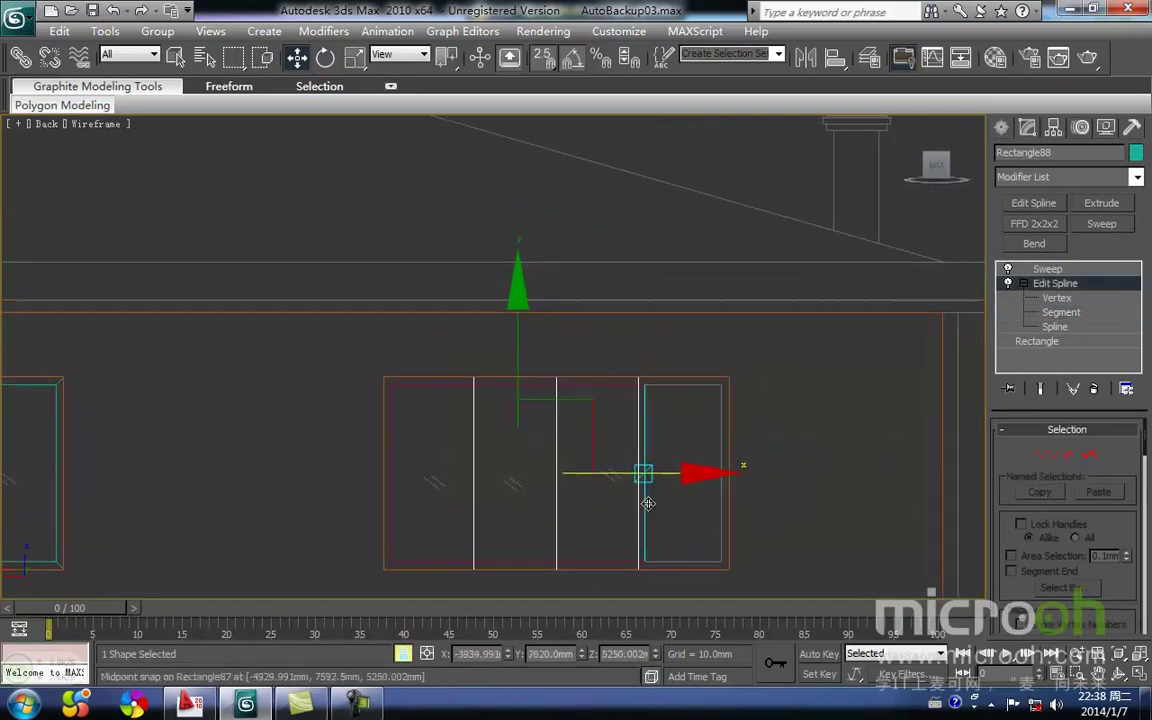
Add an Edit Spline modifier between the base rectangle and the Extrude of the wide window's glass pane
left_click(650, 504)
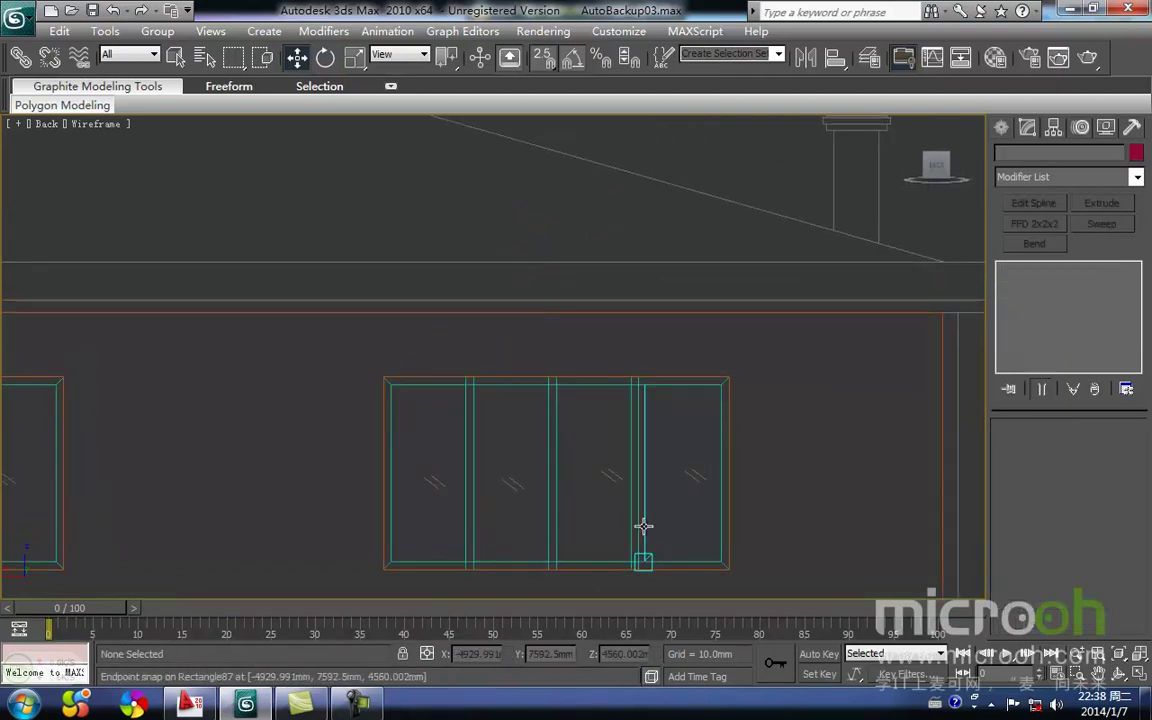
left_click(645, 527)
middle_click_drag(679, 513, 702, 501)
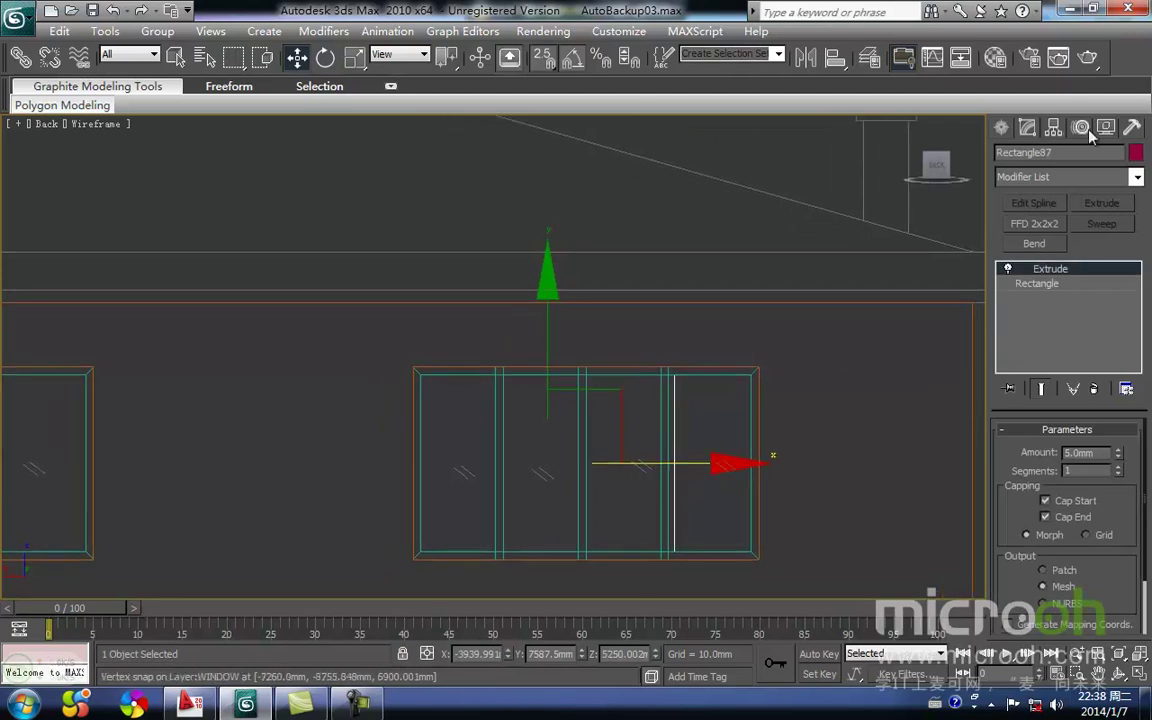
left_click(1038, 286)
left_click(1040, 204)
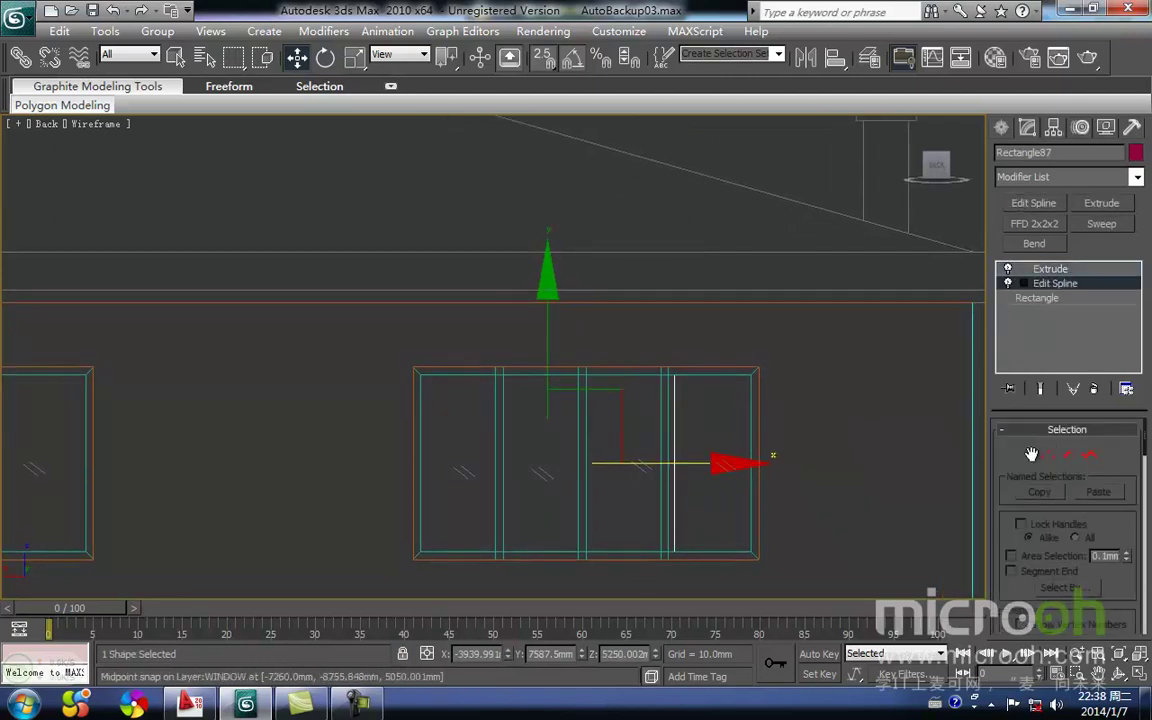
Move the glass pane's two right-hand vertices to the inner right edge of the wide window's frame
left_click(1041, 459)
middle_click_drag(530, 432, 534, 400)
left_click_drag(623, 309, 788, 590)
key("space")
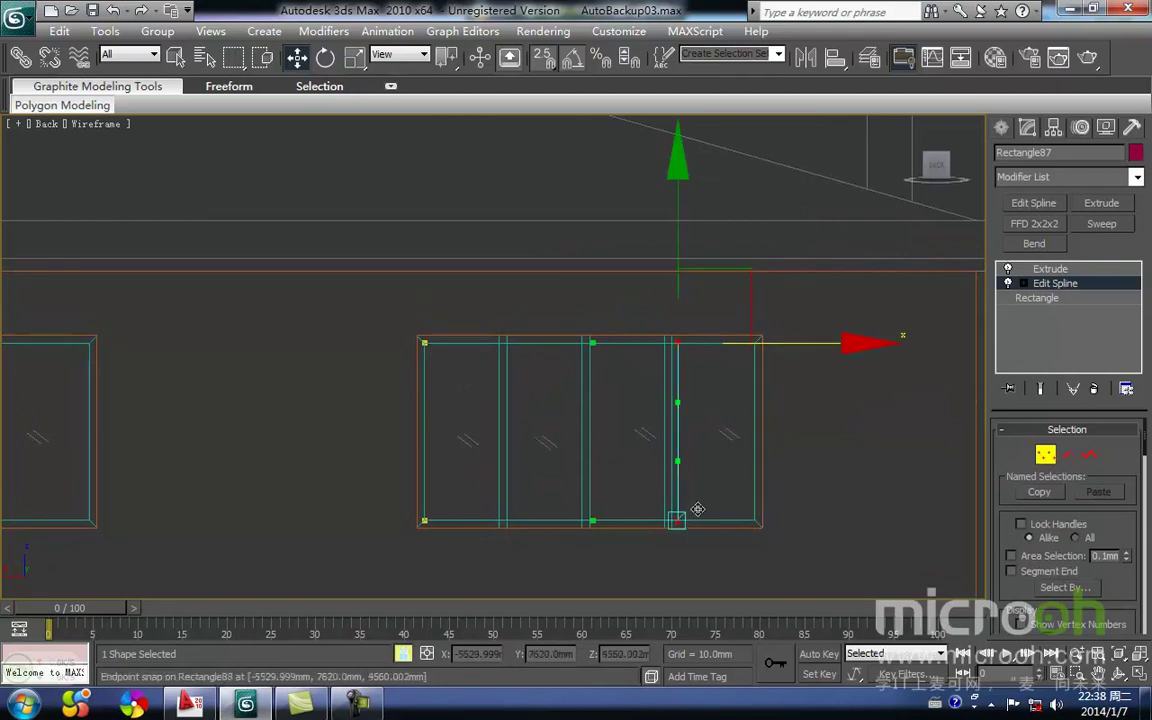
left_click_drag(684, 522, 758, 517)
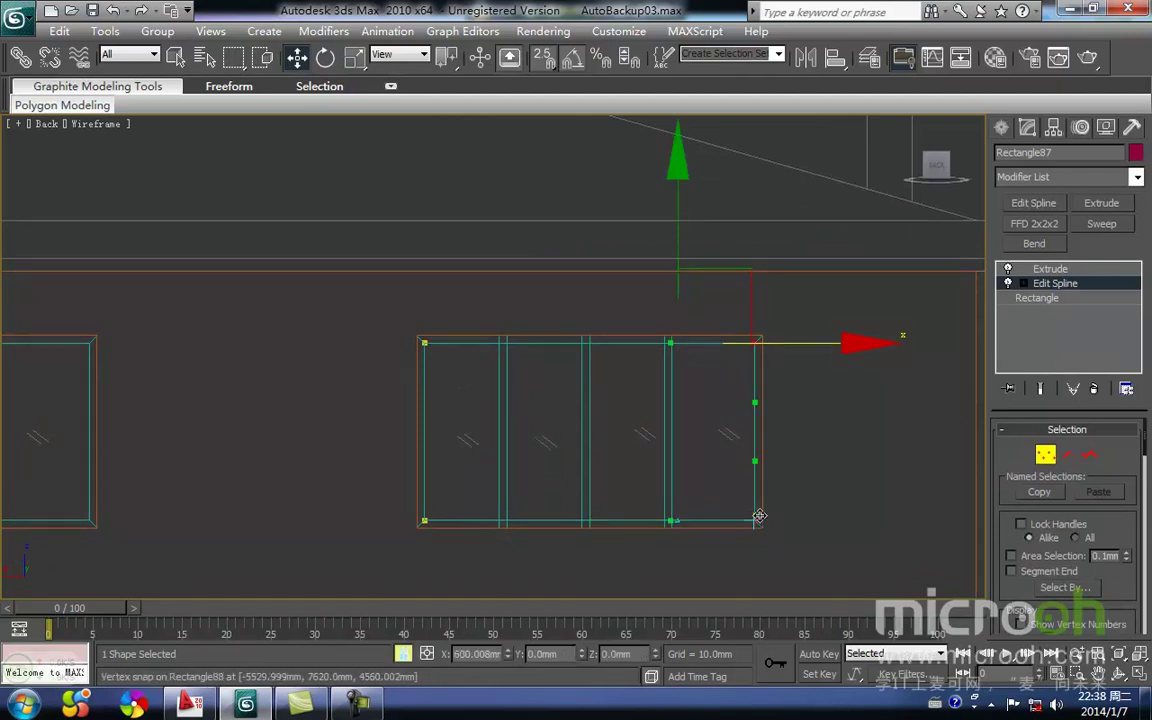
left_click(1047, 457)
Shade the back view and return the wide window's glass pane to its Extrude level
middle_click_drag(635, 467, 651, 427)
scroll(651, 427, "down", 3)
key("F3")
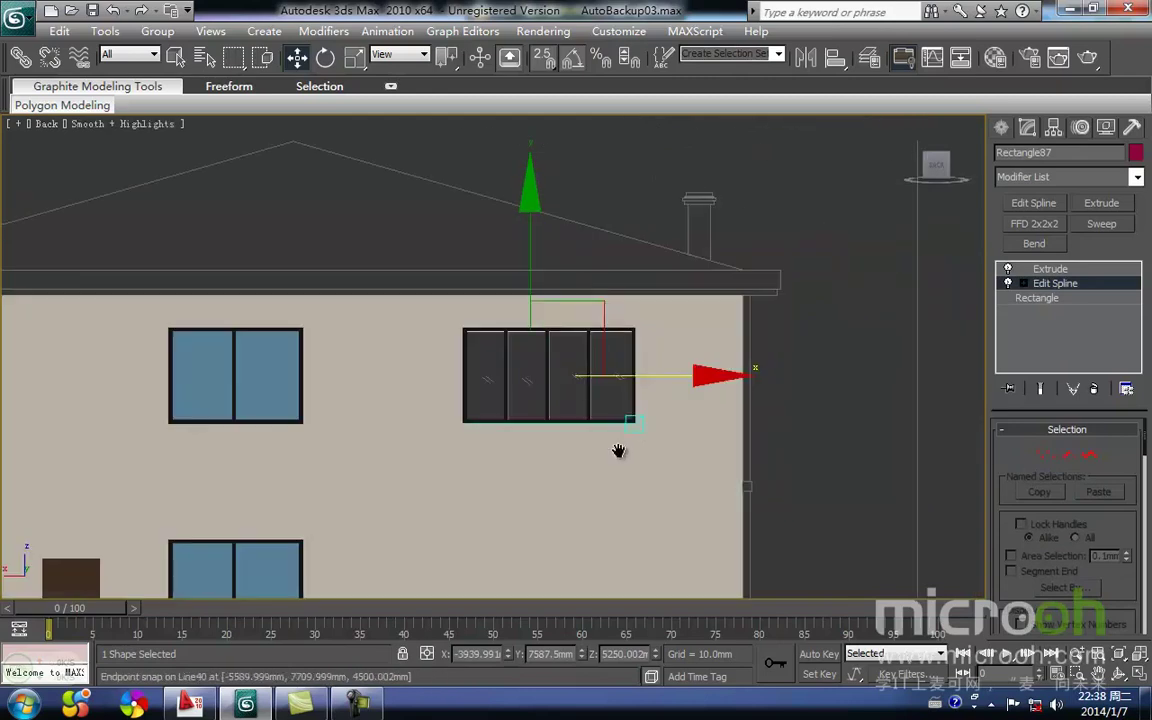
scroll(609, 411, "down", 2)
scroll(609, 411, "up", 3)
left_click(1050, 269)
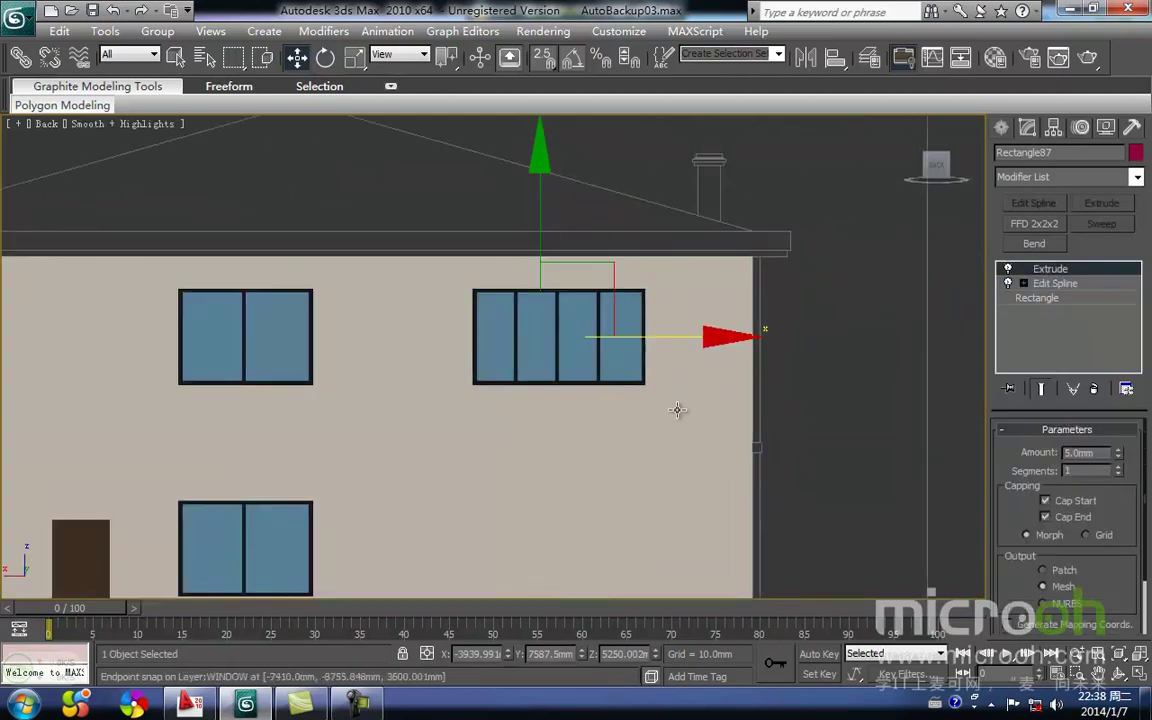
Check the placement of the window frames and glass within the north wall in plan and in a shaded orbit view
key("t")
key("z")
scroll(644, 422, "down", 2)
left_click(524, 450)
scroll(494, 465, "down", 4)
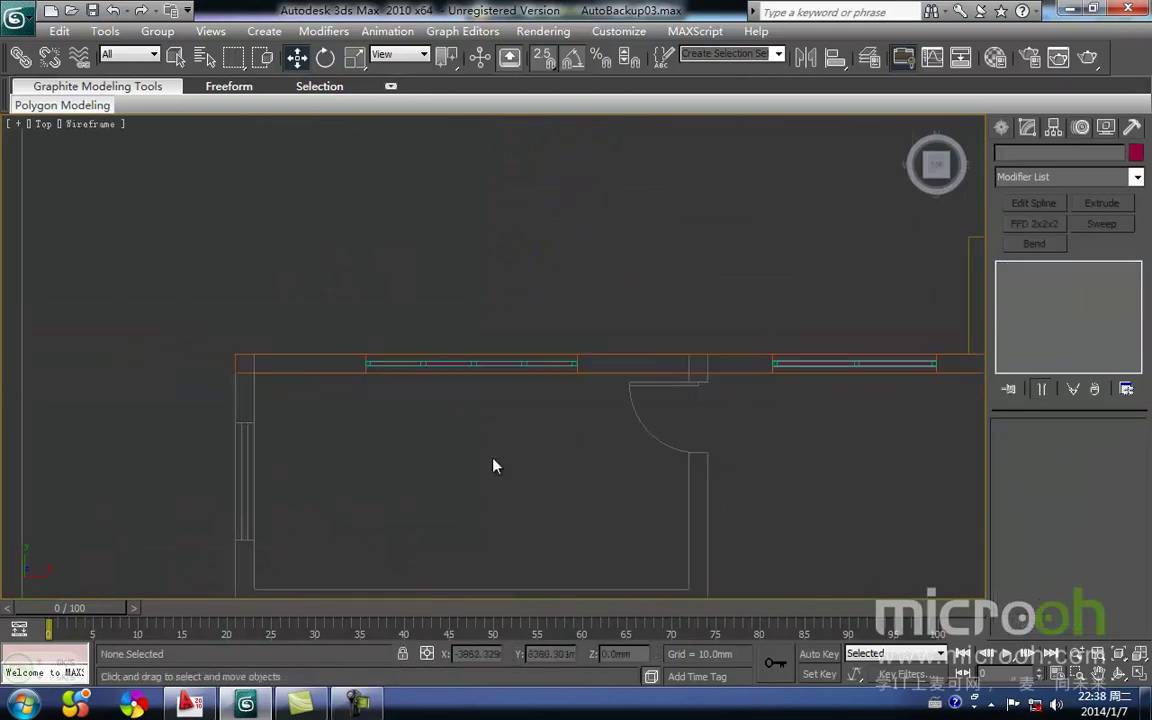
middle_click_drag(633, 450, 910, 352, "alt")
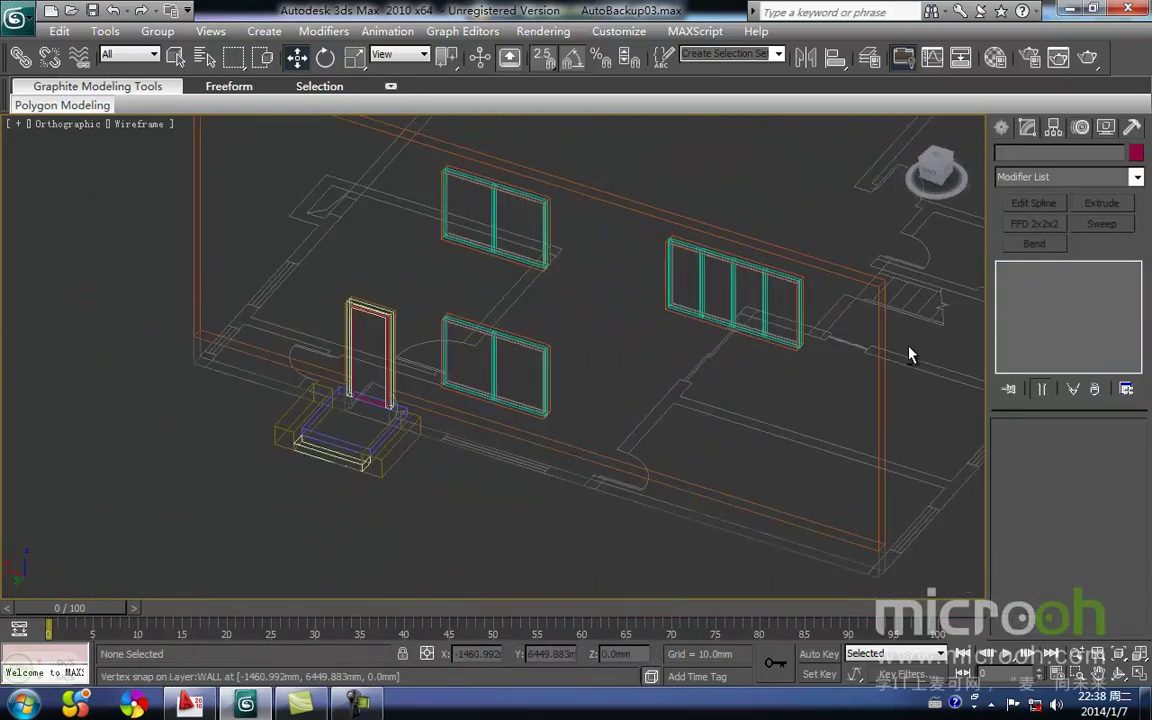
key("F3")
middle_click_drag(545, 468, 660, 452, "alt")
Examine the drawn canopy outline above the entrance door in the back elevation and compare it with the plan
key("k")
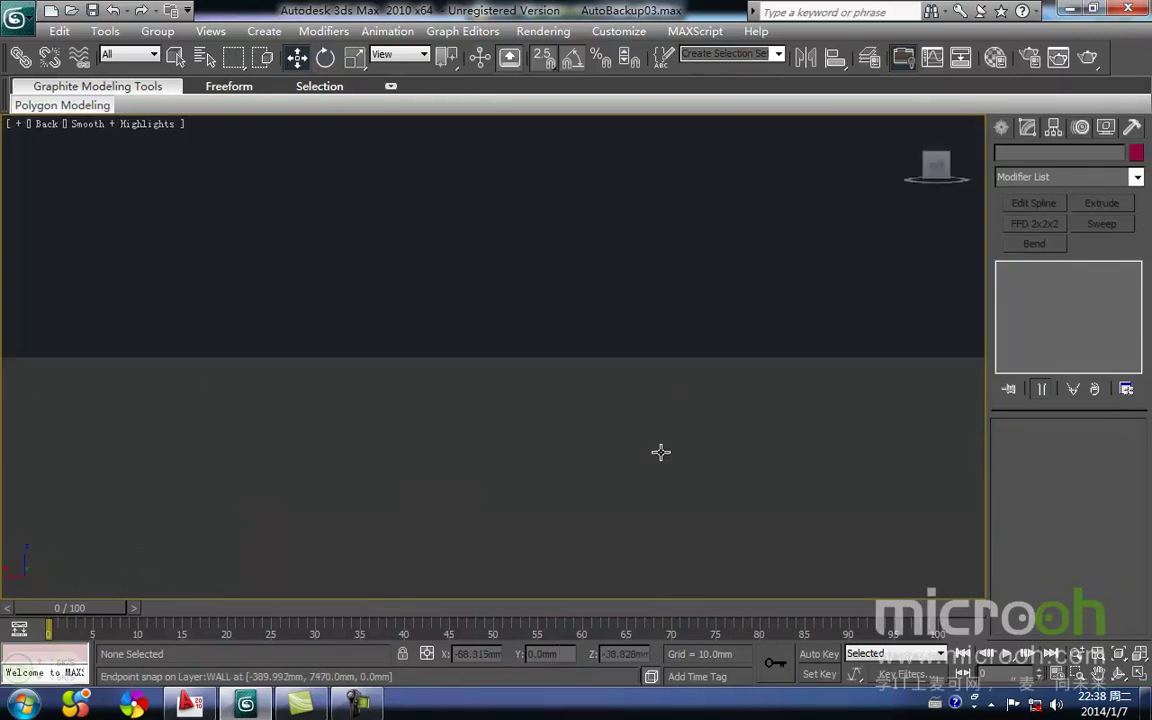
key("F3")
scroll(387, 460, "up", 5)
middle_click_drag(298, 432, 579, 438)
scroll(560, 444, "up", 2)
middle_click_drag(512, 453, 542, 453)
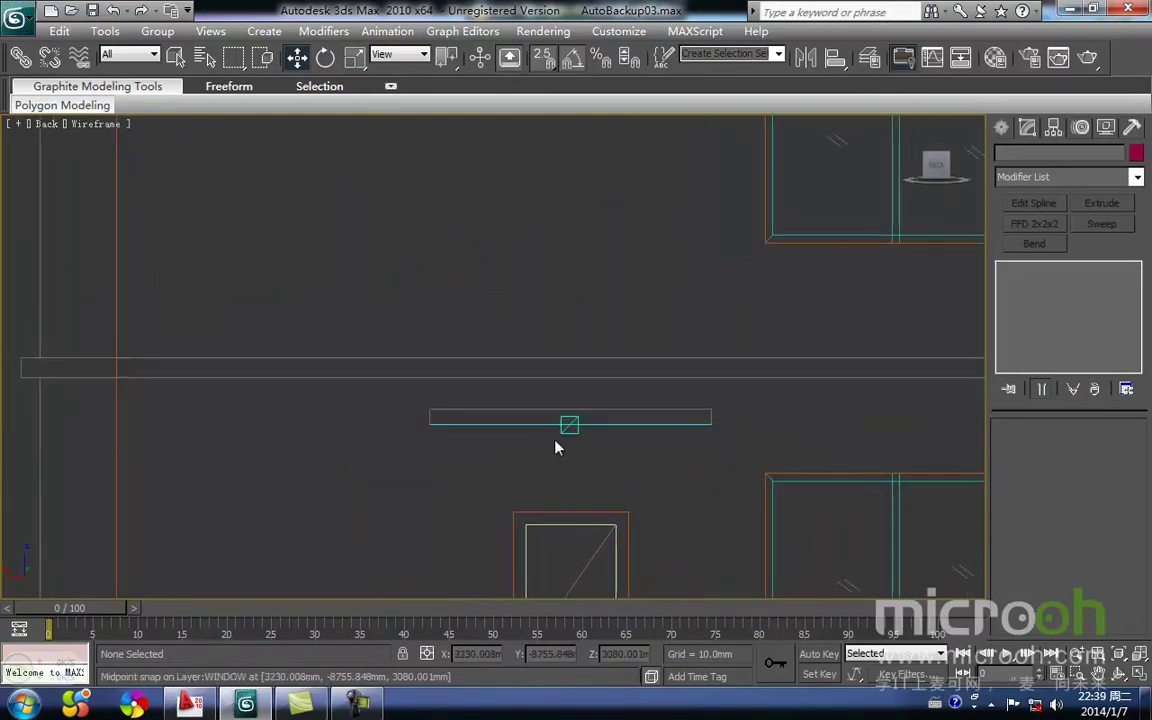
middle_click_drag(519, 324, 463, 373)
scroll(463, 383, "down", 1)
key("t")
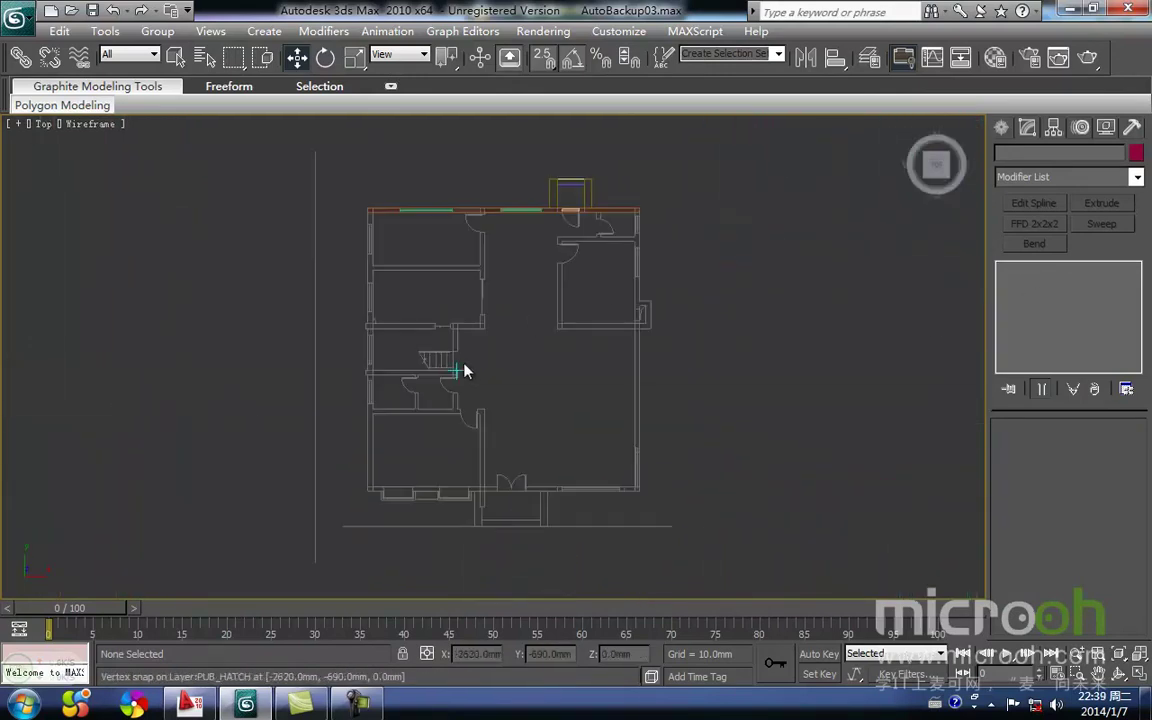
scroll(483, 363, "up", 1)
scroll(548, 255, "up", 1)
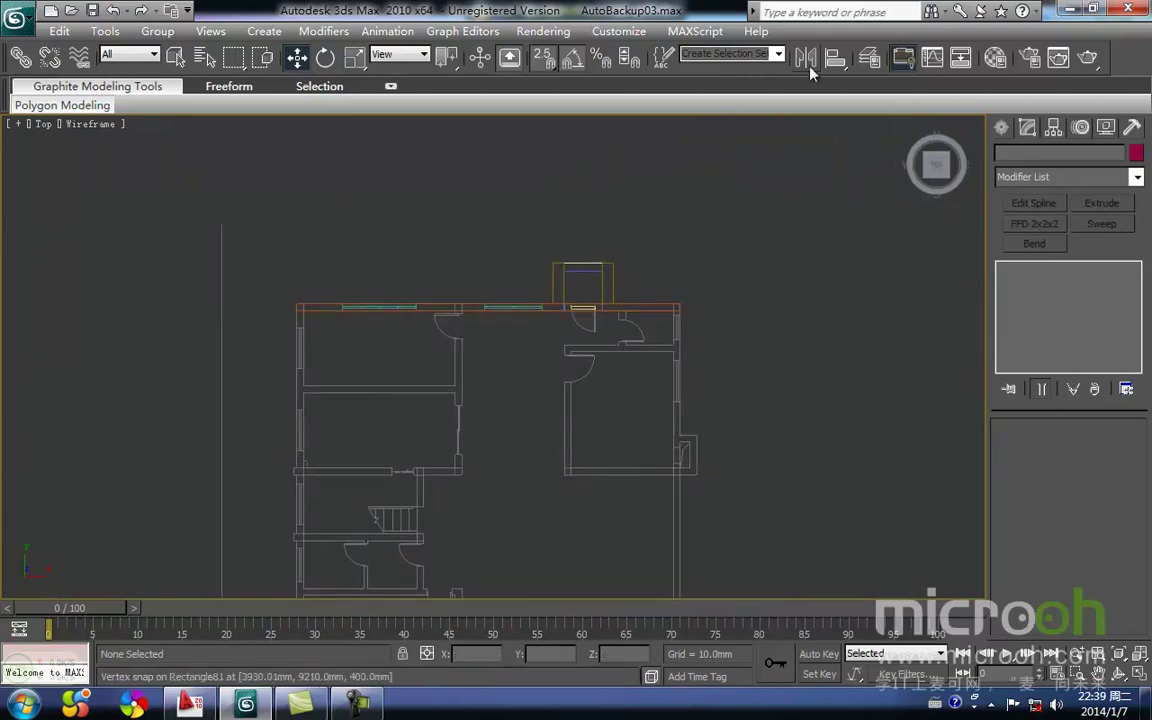
Show layer P2 and hide layer P1 in the layer manager
left_click(869, 57)
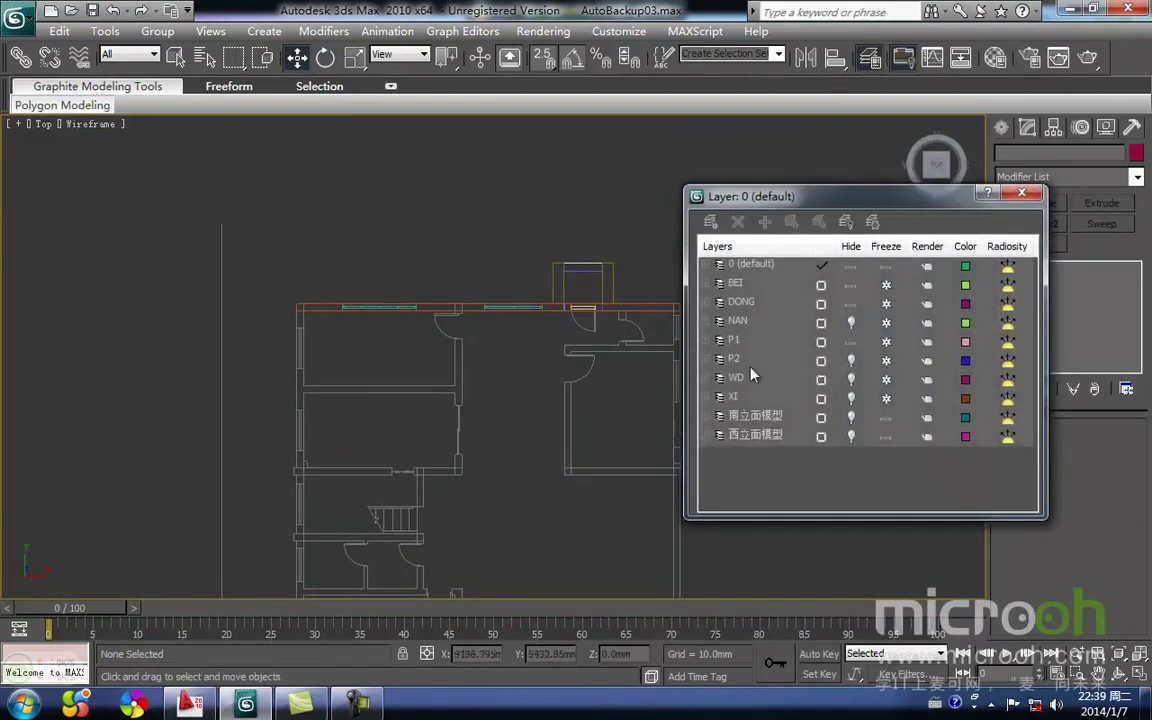
middle_click_drag(478, 282, 442, 294)
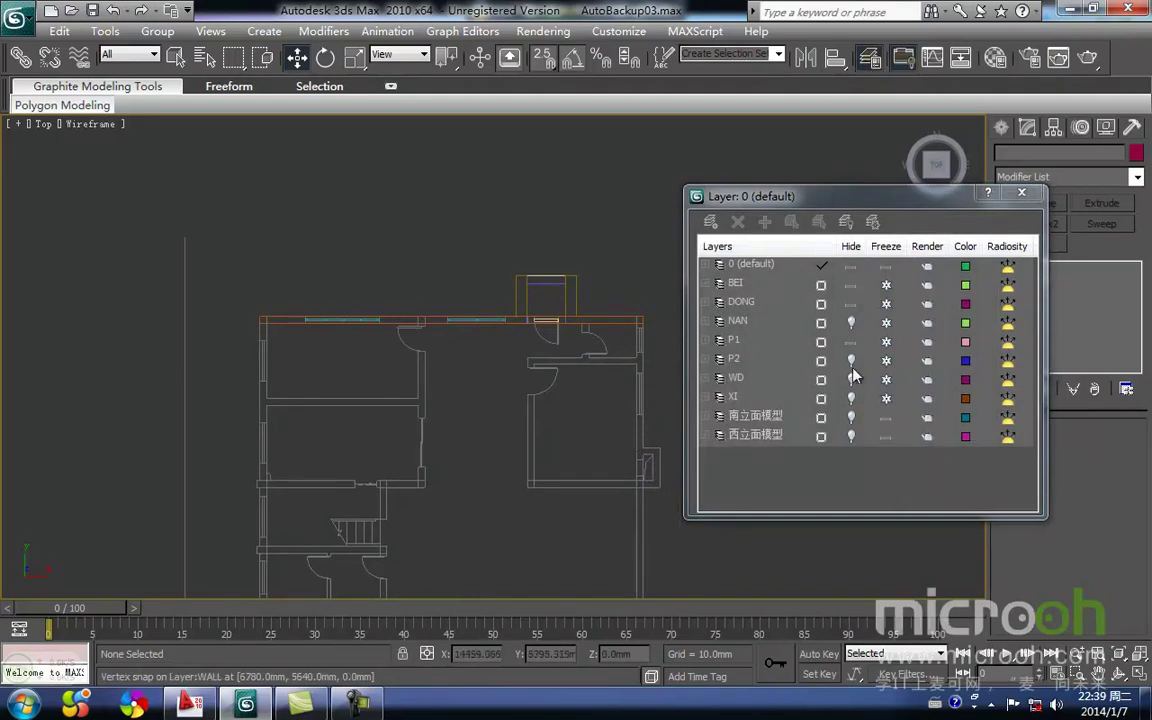
left_click(850, 361)
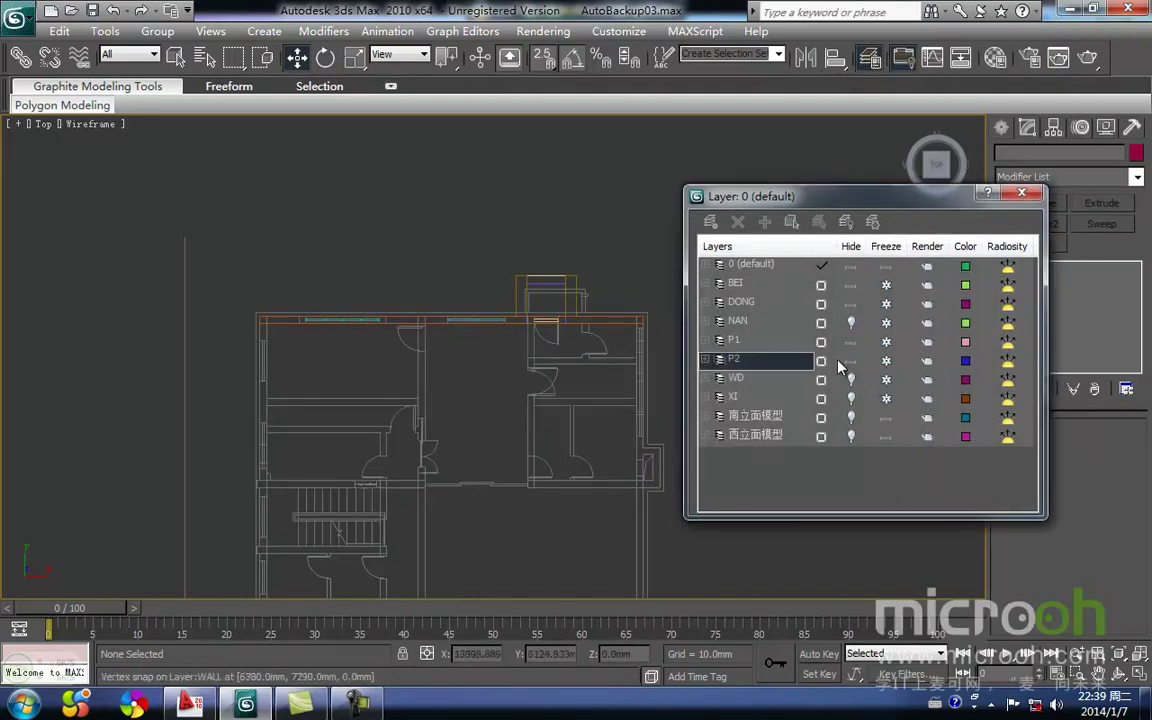
left_click(850, 341)
scroll(527, 296, "up", 5)
middle_click_drag(589, 329, 481, 366)
scroll(481, 366, "up", 2)
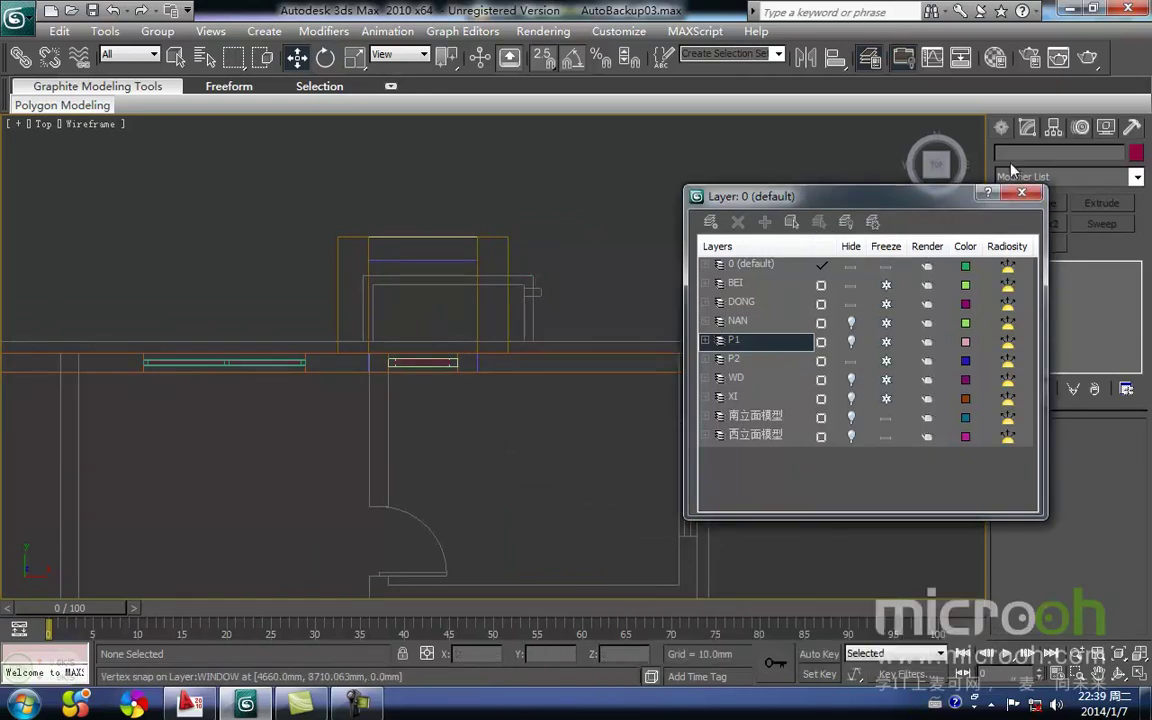
left_click(1020, 194)
Draw a rectangle about 2200 × 120 mm over the drawn canopy outline above the door in the back view
middle_click_drag(447, 367, 678, 374)
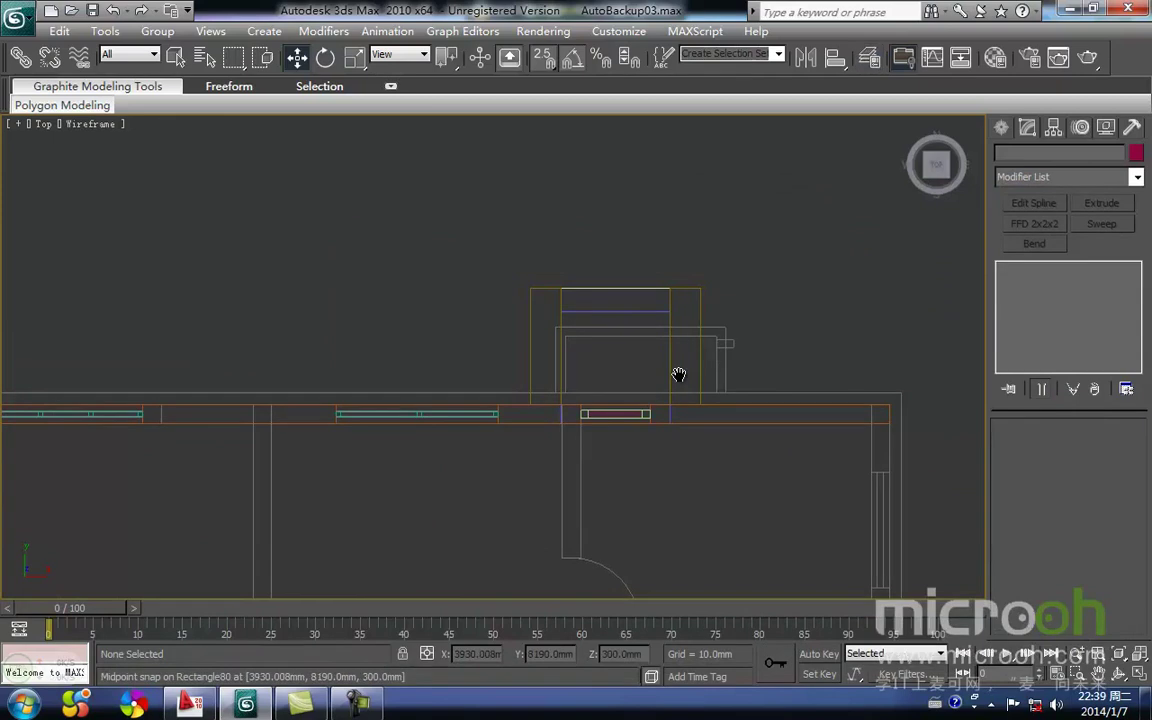
key("k")
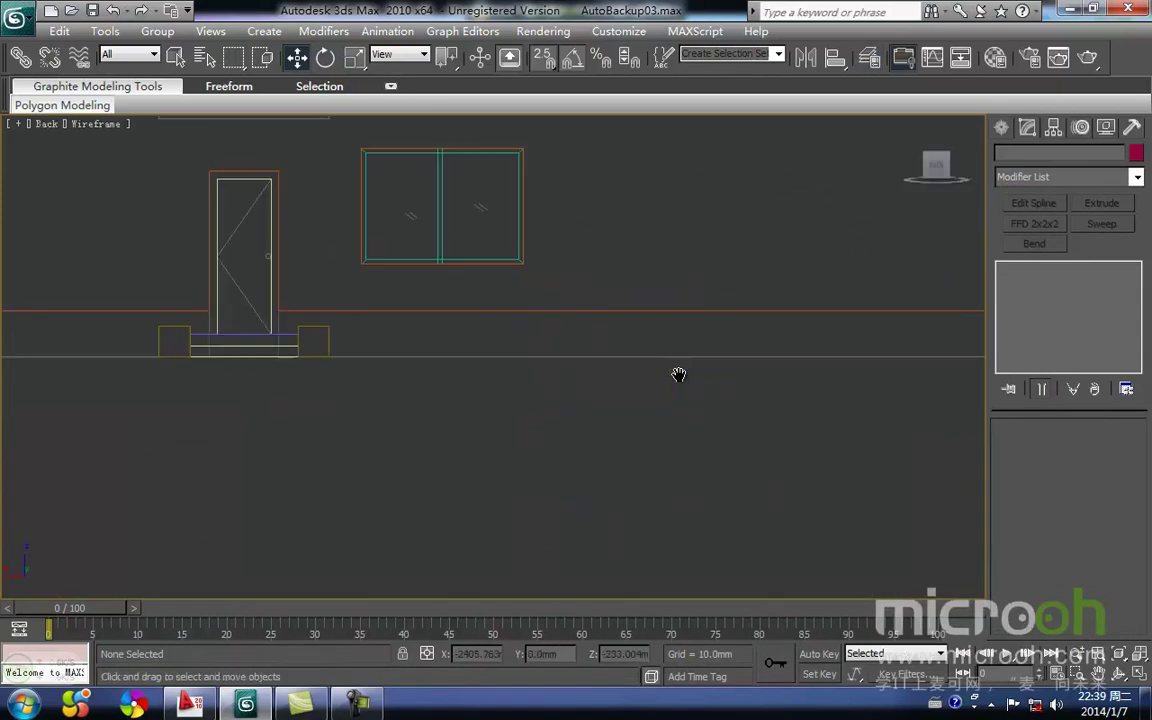
key("z")
middle_click_drag(470, 357, 571, 342)
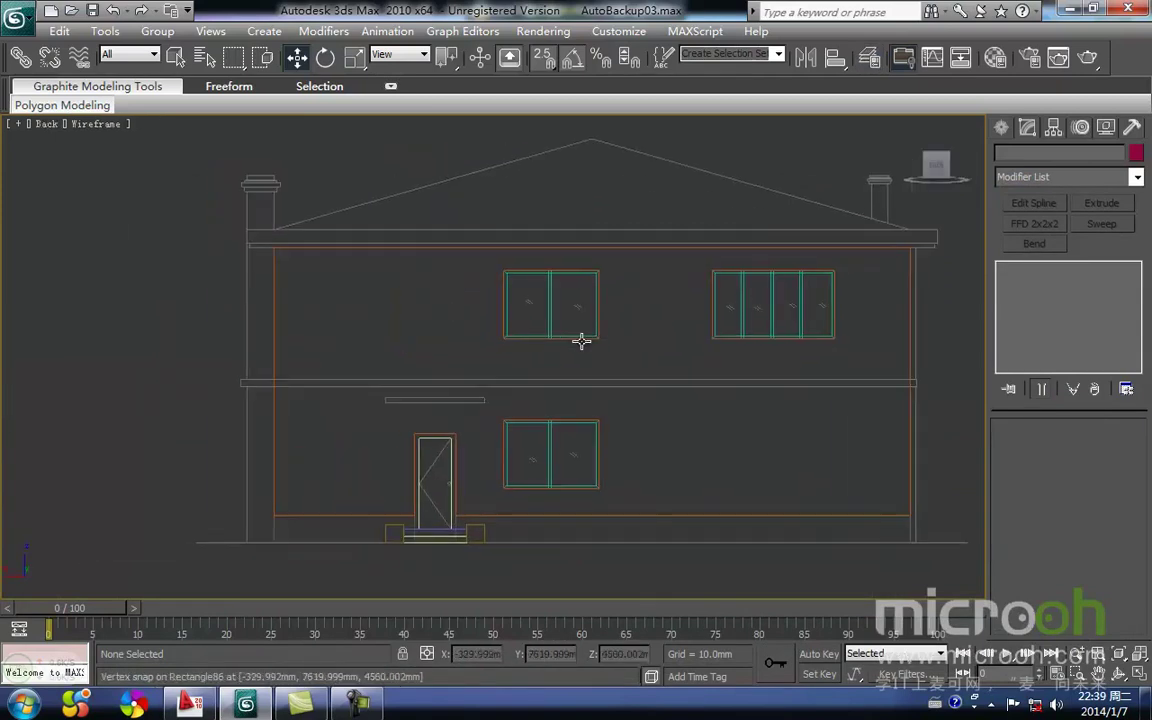
left_click(1001, 127)
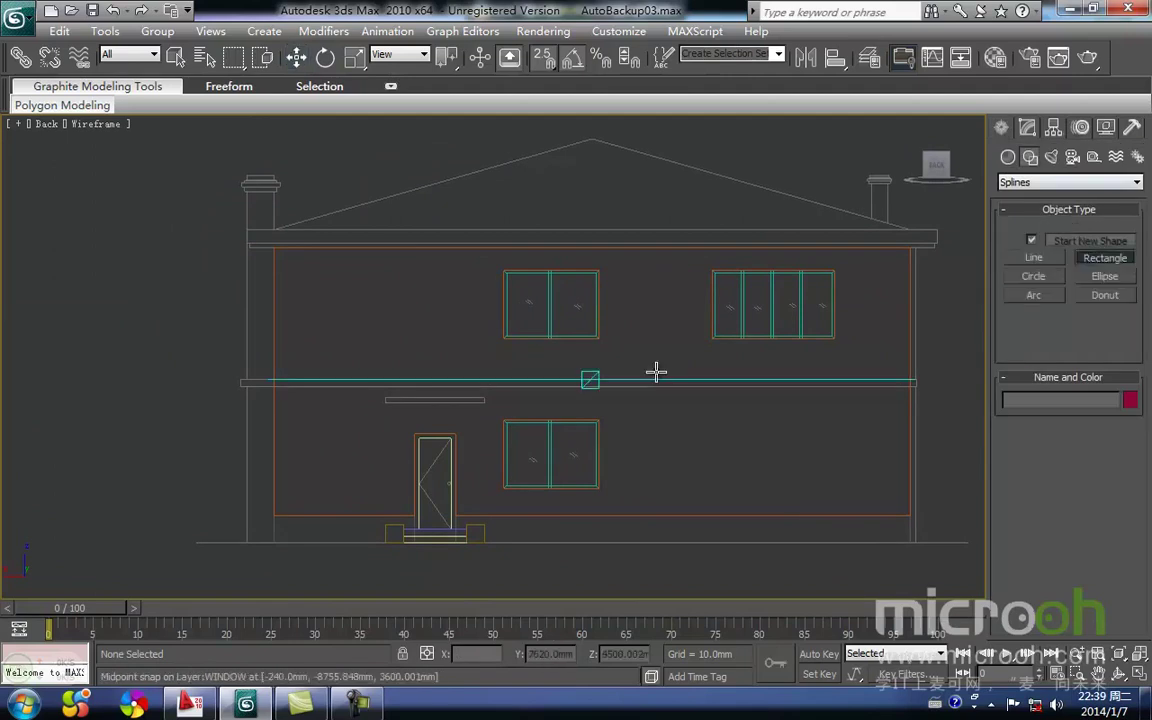
left_click(1096, 256)
scroll(481, 378, "up", 5)
mouse_move(410, 368)
left_mouse_down()
mouse_move(481, 347)
mouse_move(638, 359)
mouse_move(610, 358)
left_mouse_up()
key("w")
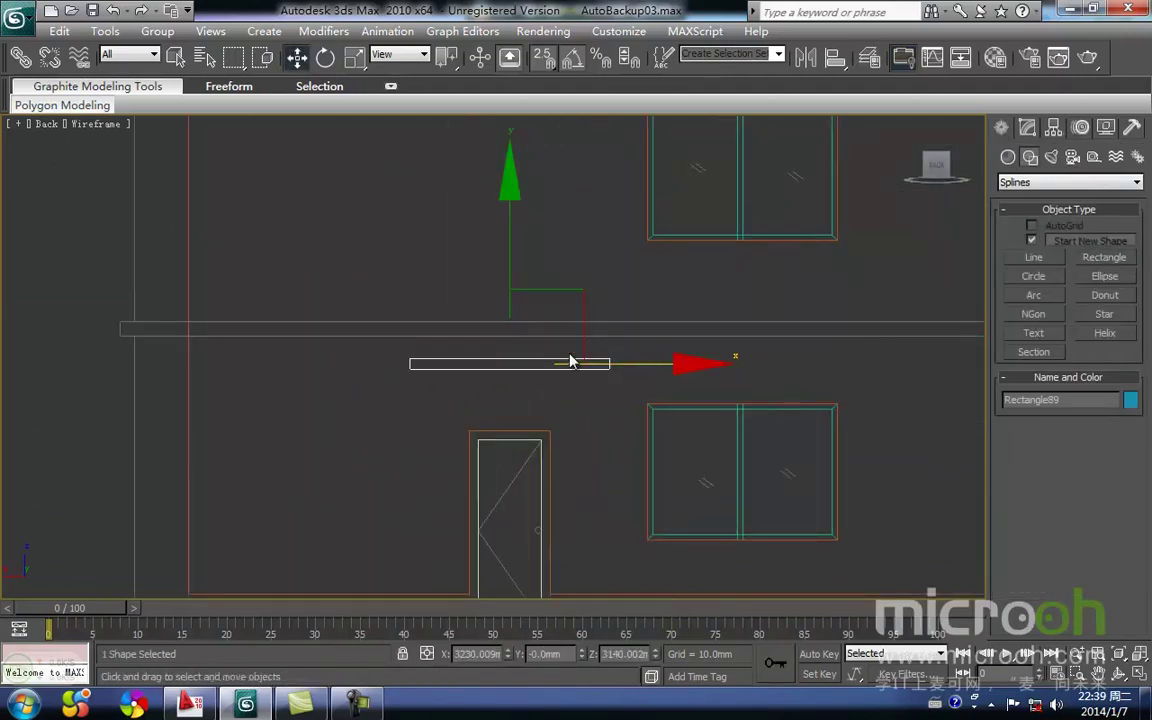
Move the canopy rectangle in plan along Y until it lies outside the north wall, in front of the entrance steps
key("t")
key("z")
middle_click_drag(527, 385, 530, 432)
scroll(522, 420, "down", 3)
scroll(518, 400, "down", 3)
middle_click_drag(512, 357, 514, 501)
key("space")
left_click_drag(504, 409, 503, 148)
middle_click_drag(504, 267, 498, 498)
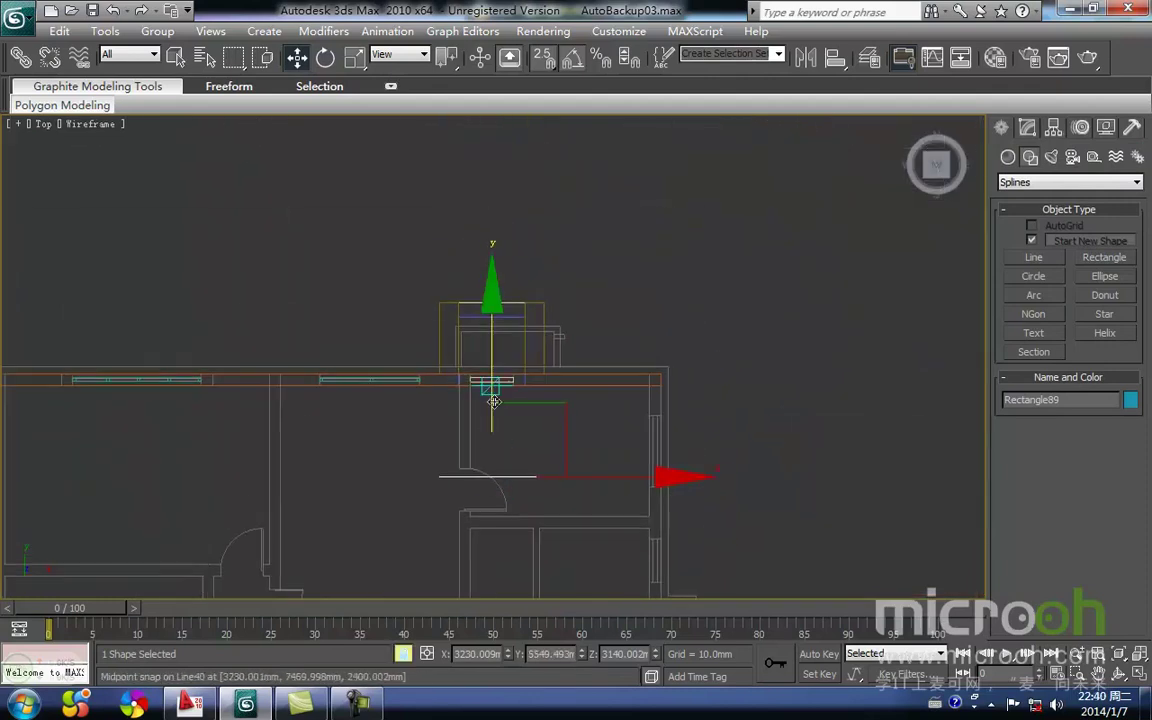
left_click_drag(491, 378, 522, 195)
key("space")
Measure the drawn canopy's depth from its outer edge to the wall with a Tape helper, and delete the tape
scroll(564, 342, "up", 3)
middle_click_drag(624, 335, 545, 404)
left_click(592, 349)
left_click_drag(524, 289, 472, 256)
left_click(1030, 131)
left_click(1001, 130)
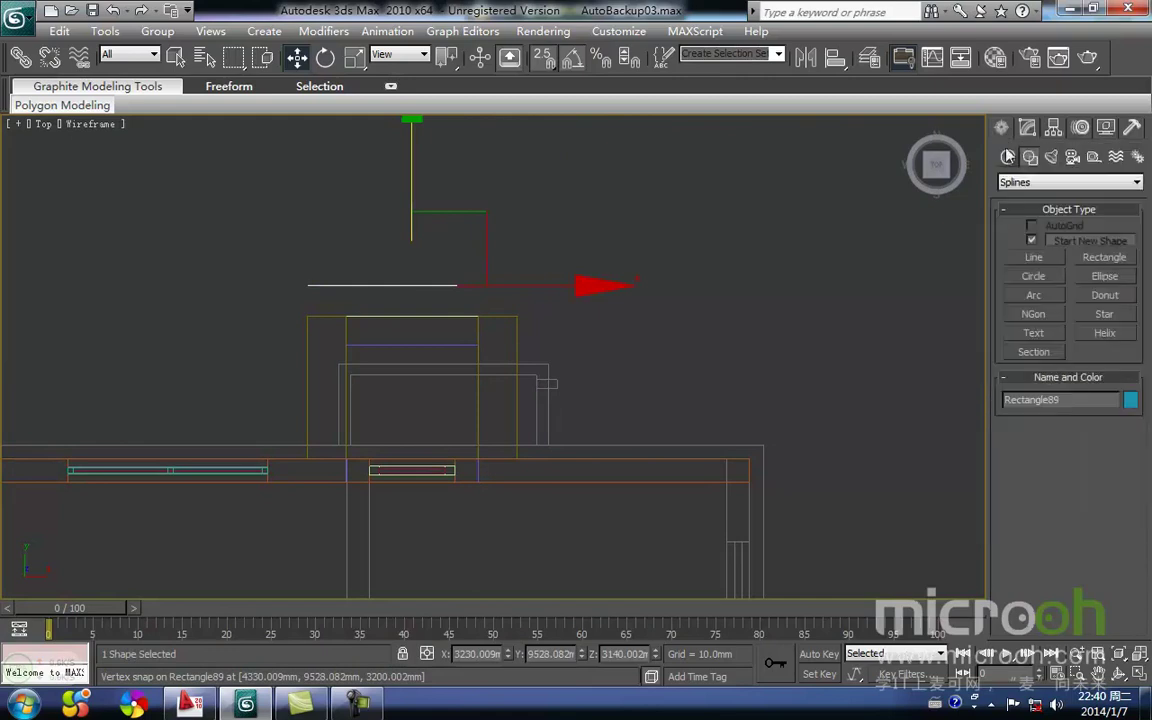
left_click(1094, 158)
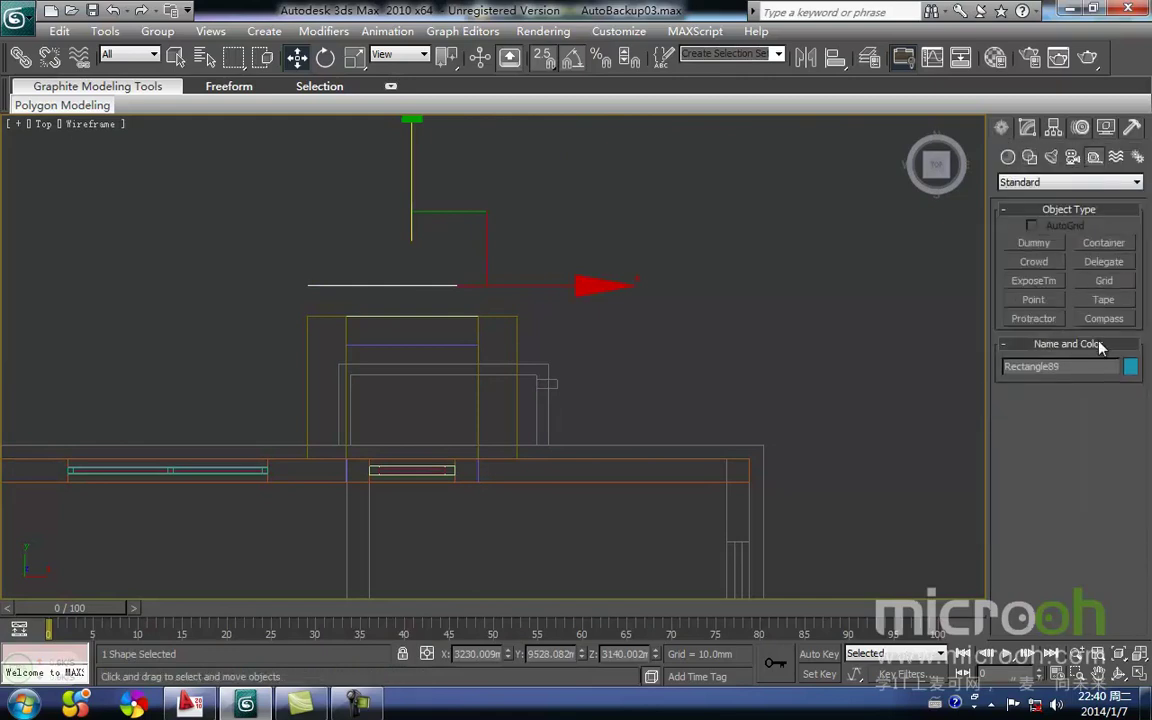
left_click(1107, 303)
middle_click_drag(578, 325, 622, 265)
left_click_drag(594, 302, 597, 387)
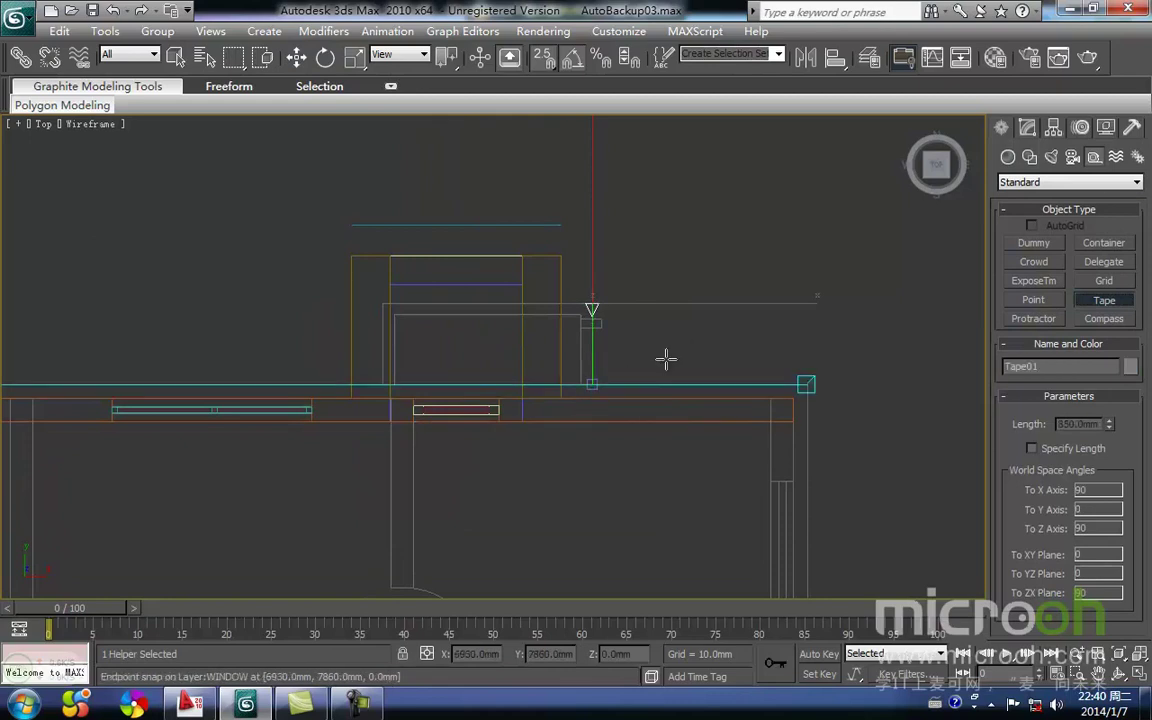
key("Delete")
right_click(658, 340)
Extrude the canopy rectangle by 850 mm
left_click(555, 224)
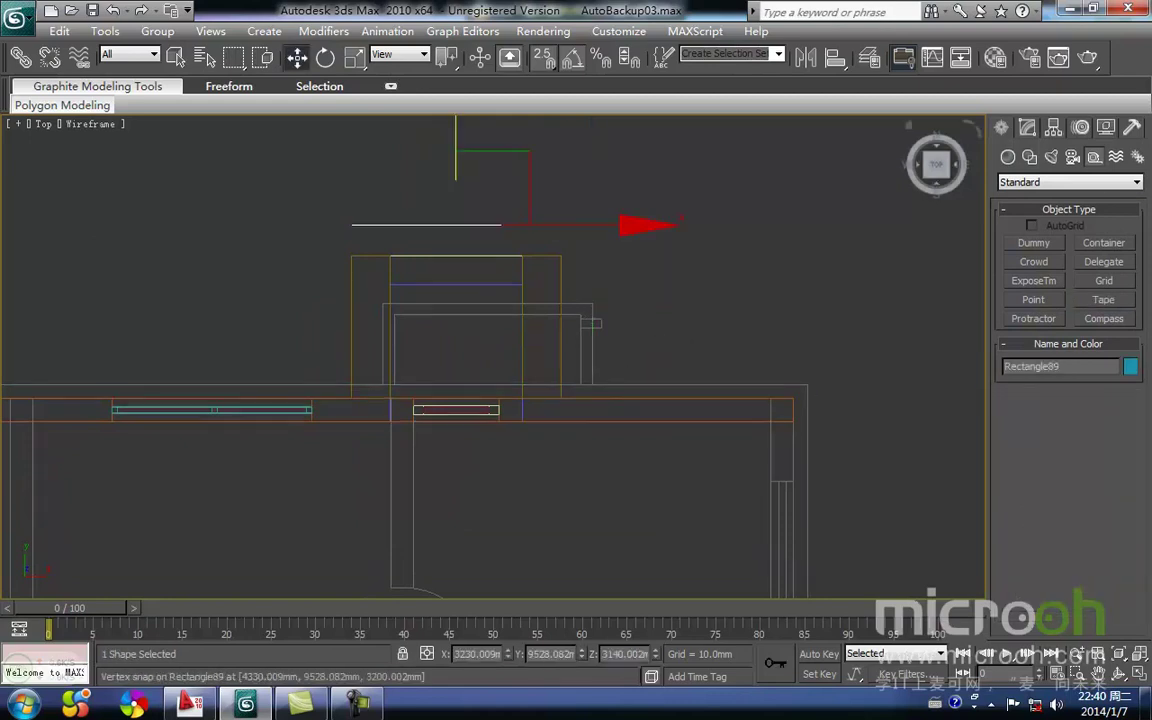
left_click(1026, 128)
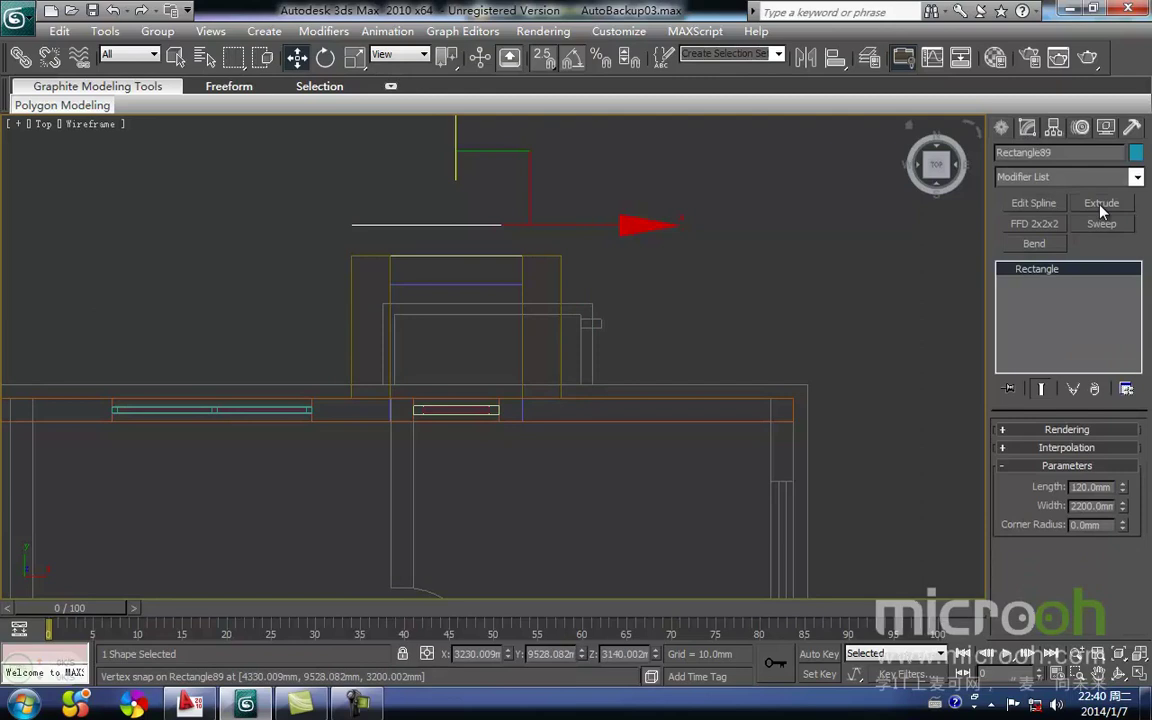
left_click(1101, 203)
double_click(1098, 453)
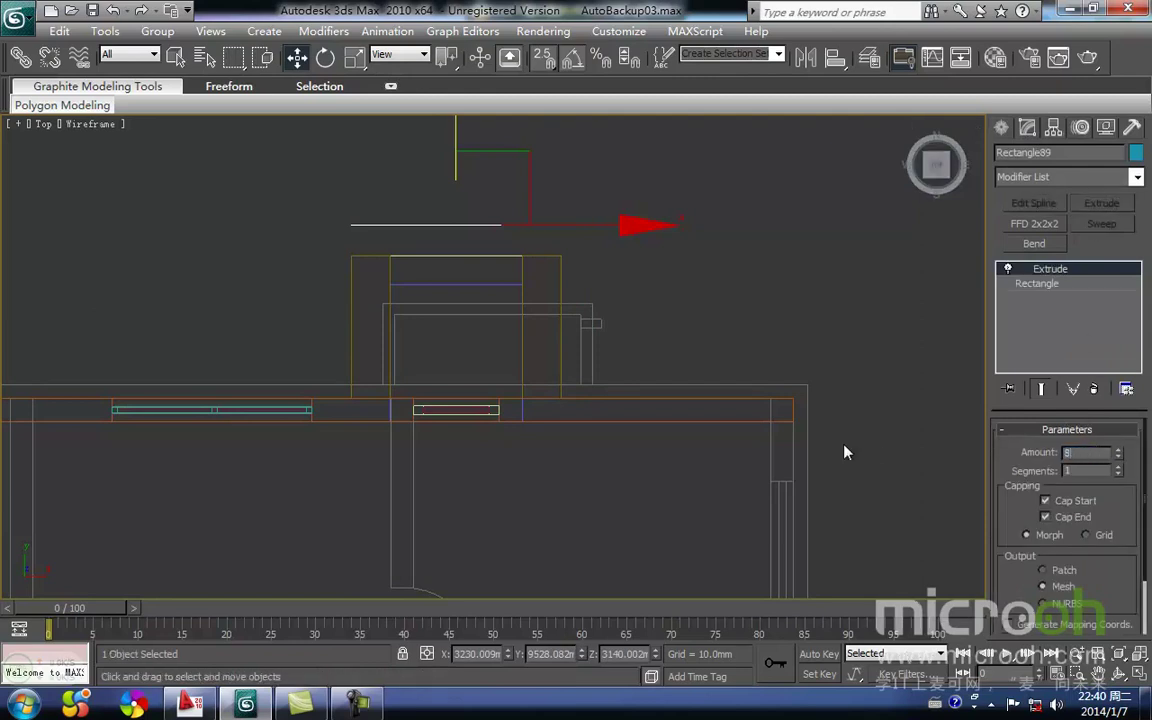
type("850")
key("Return")
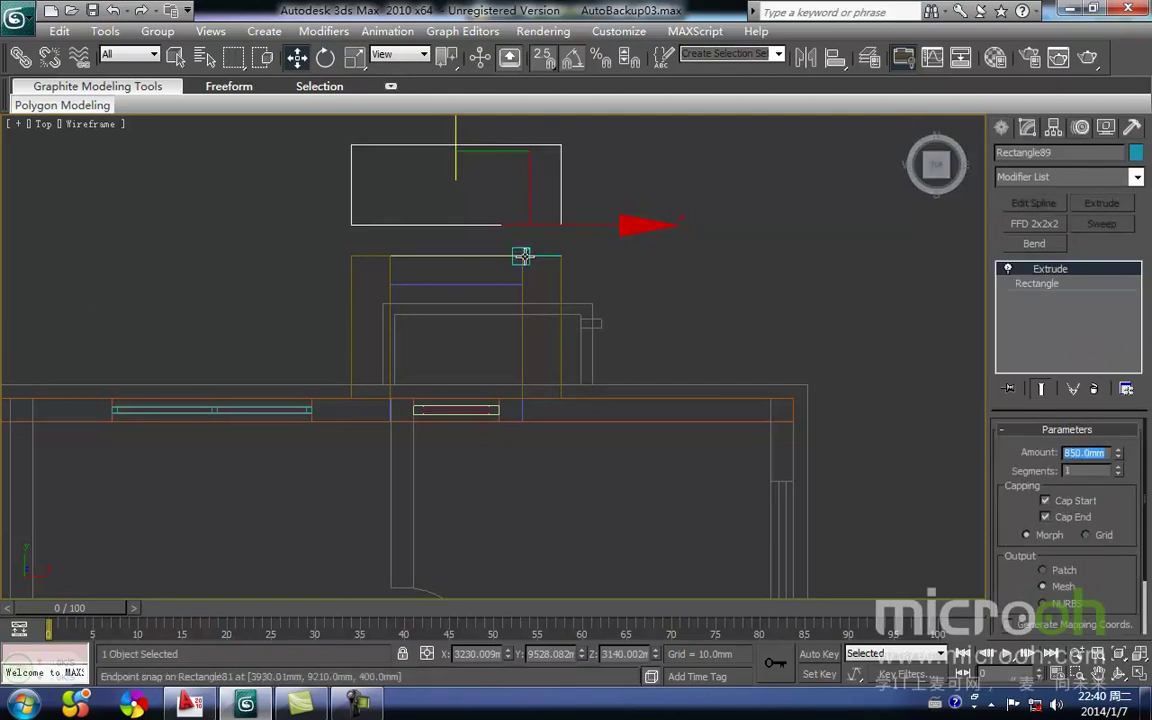
Snap the canopy against the outer face of the north wall above the door and inspect it in a shaded orbit view
middle_click_drag(522, 254, 506, 357)
left_click_drag(338, 298, 416, 435)
key("F3")
mouse_move(411, 514)
middle_mouse_down("alt")
mouse_move(545, 494)
mouse_move(705, 411)
mouse_move(805, 386)
mouse_move(860, 396)
middle_mouse_up("alt")
key("space")
left_click(756, 547)
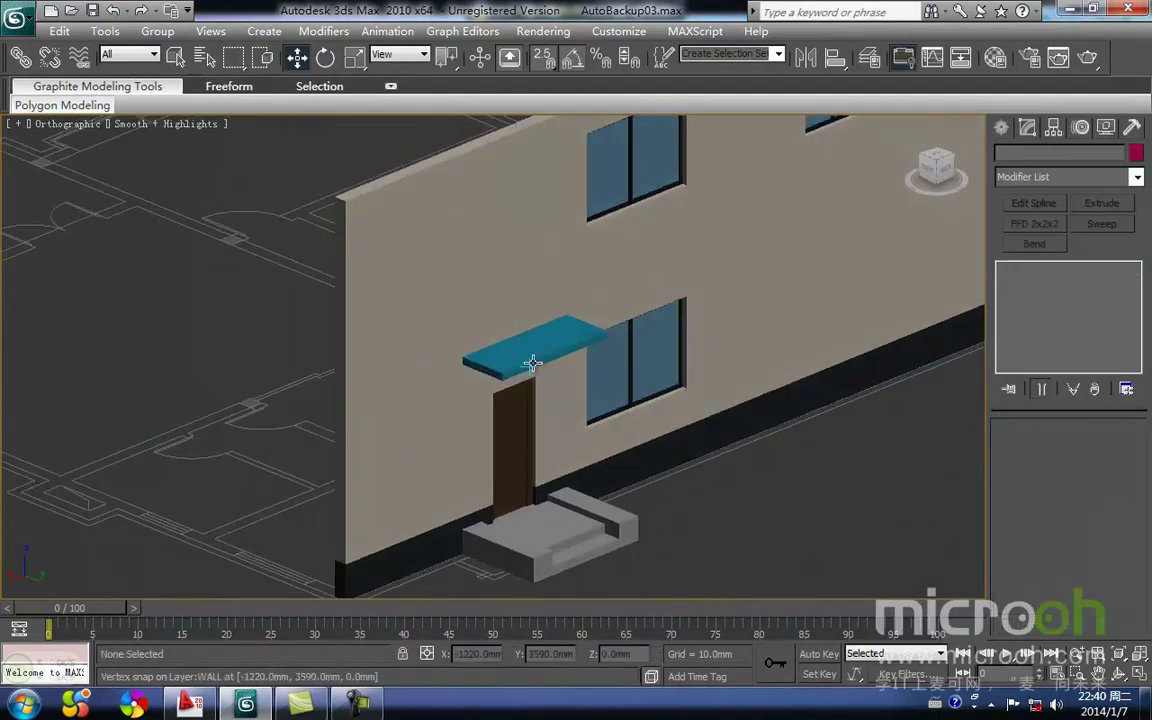
Select the canopy and rename an unused Material Editor sample as 雨棚
left_click(534, 356)
key("m")
left_click_drag(867, 440, 869, 566)
left_click(694, 545)
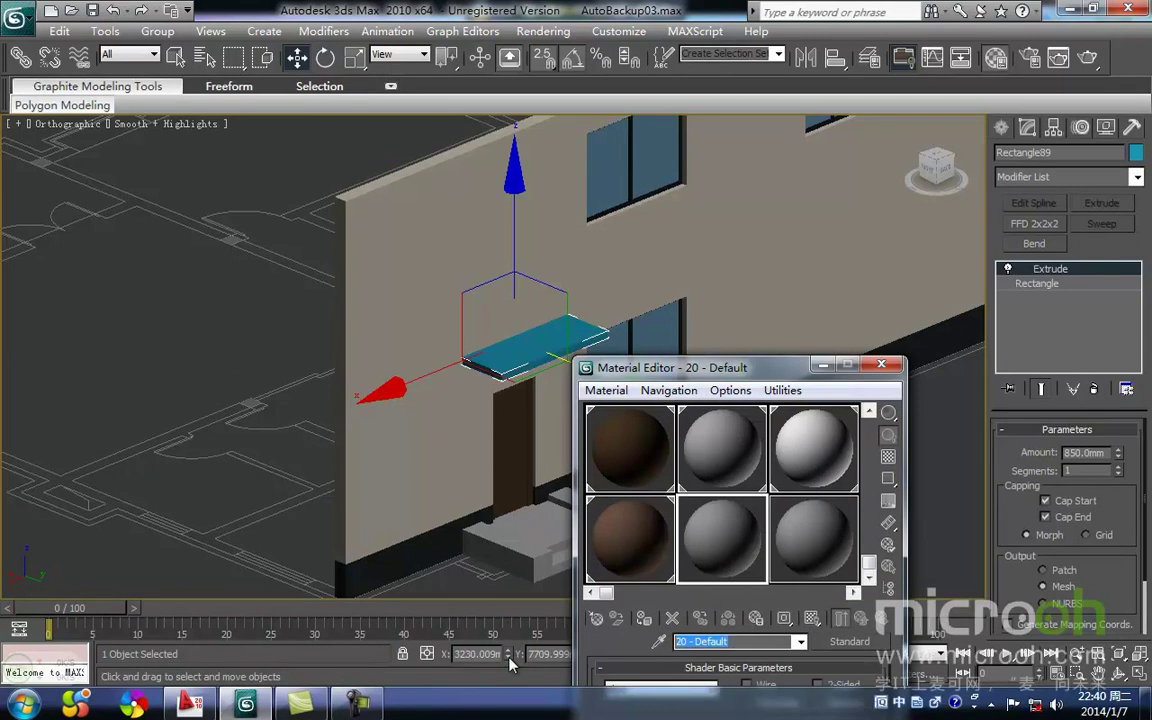
type("yu")
type("eng")
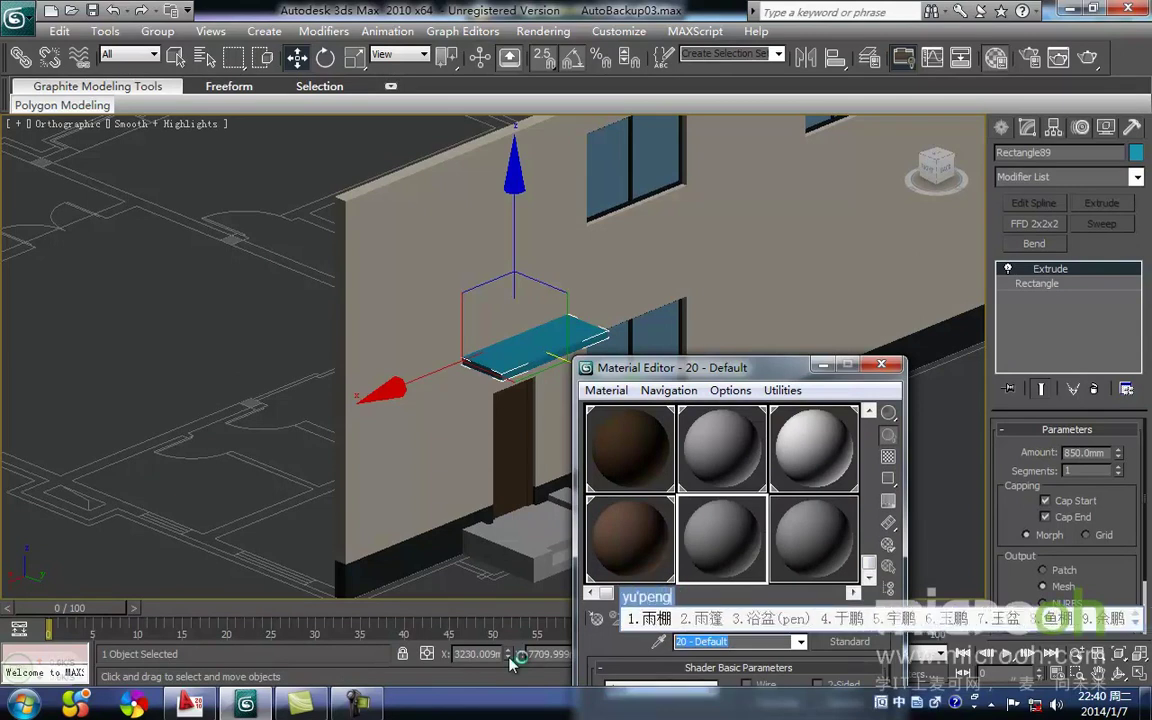
key("space")
key("Return")
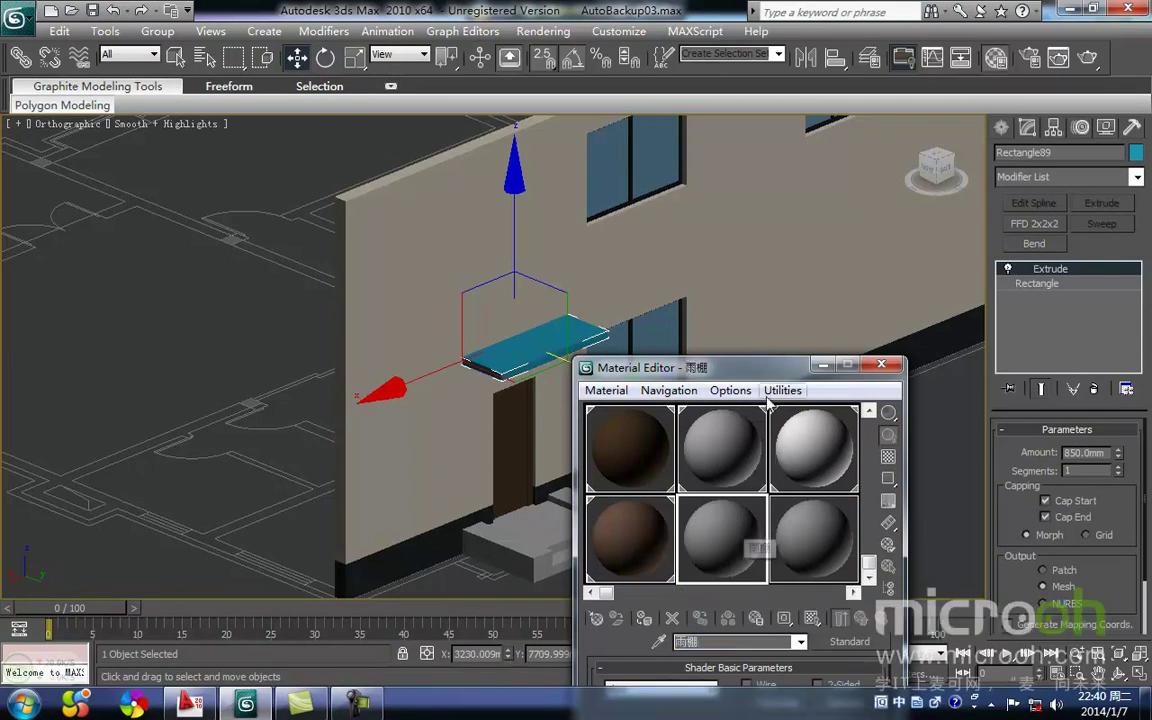
Give the 雨棚 material a muted grey-teal colour and assign it to the selected door canopy
left_click_drag(779, 372, 808, 199)
left_click(716, 594)
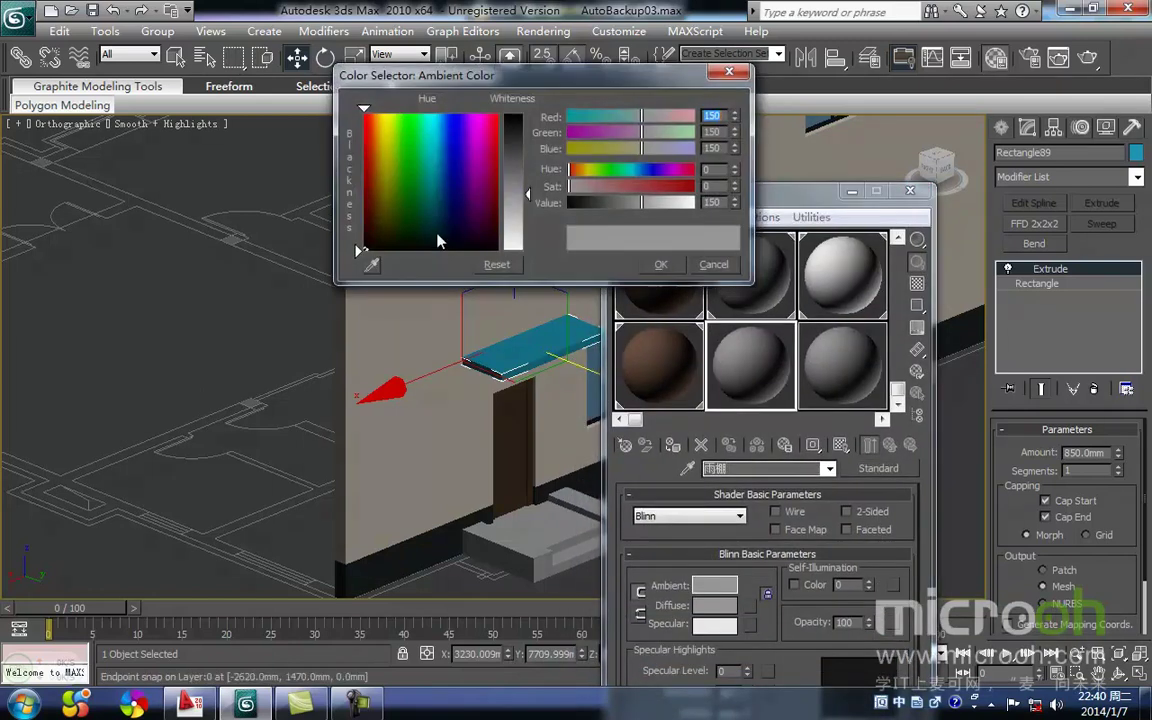
left_click(432, 217)
left_click_drag(524, 205, 524, 160)
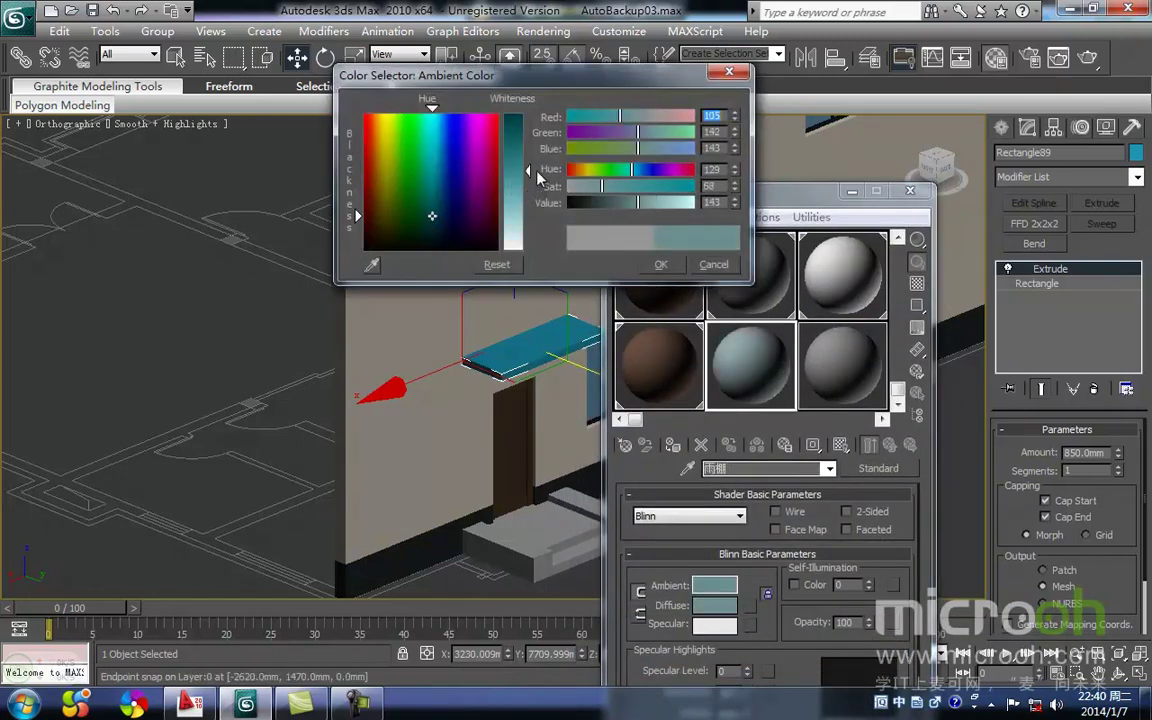
left_click(660, 264)
left_click(675, 447)
left_click(910, 190)
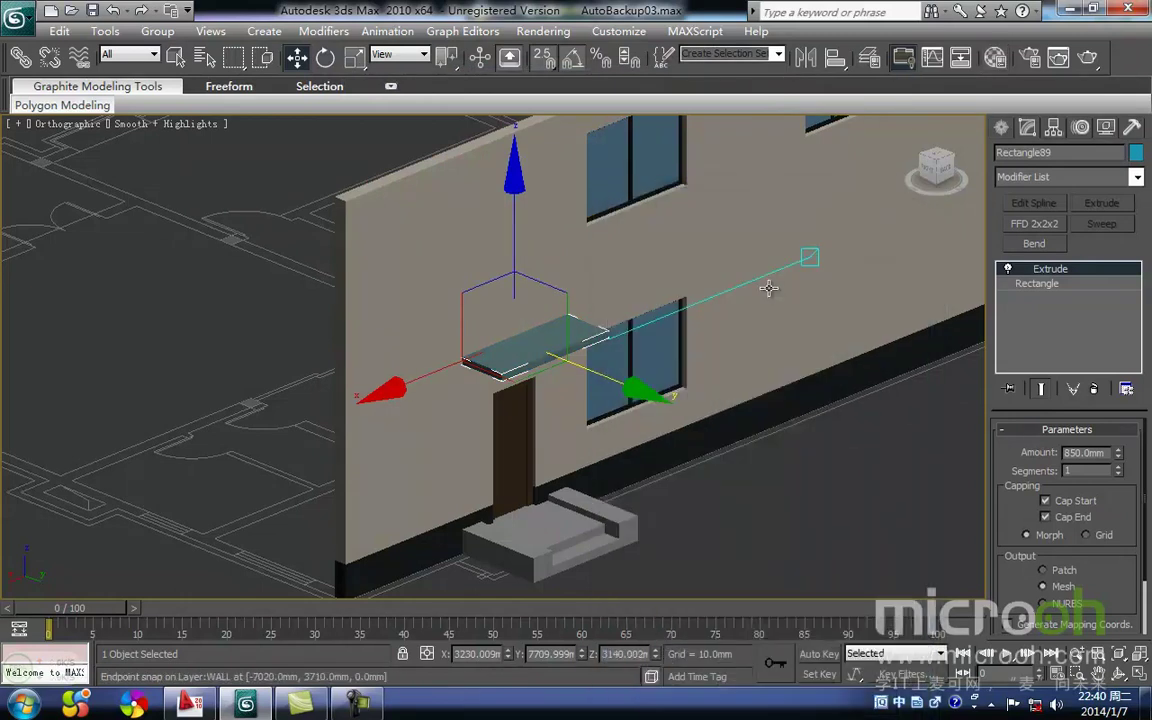
Select all the modelled north facade parts and combine them into one group with the default name
scroll(630, 324, "down", 5)
mouse_move(527, 478)
middle_mouse_down("alt")
mouse_move(411, 483)
mouse_move(516, 476)
middle_mouse_up("alt")
left_click(519, 484)
scroll(519, 484, "down", 4)
left_click_drag(738, 520, 267, 239)
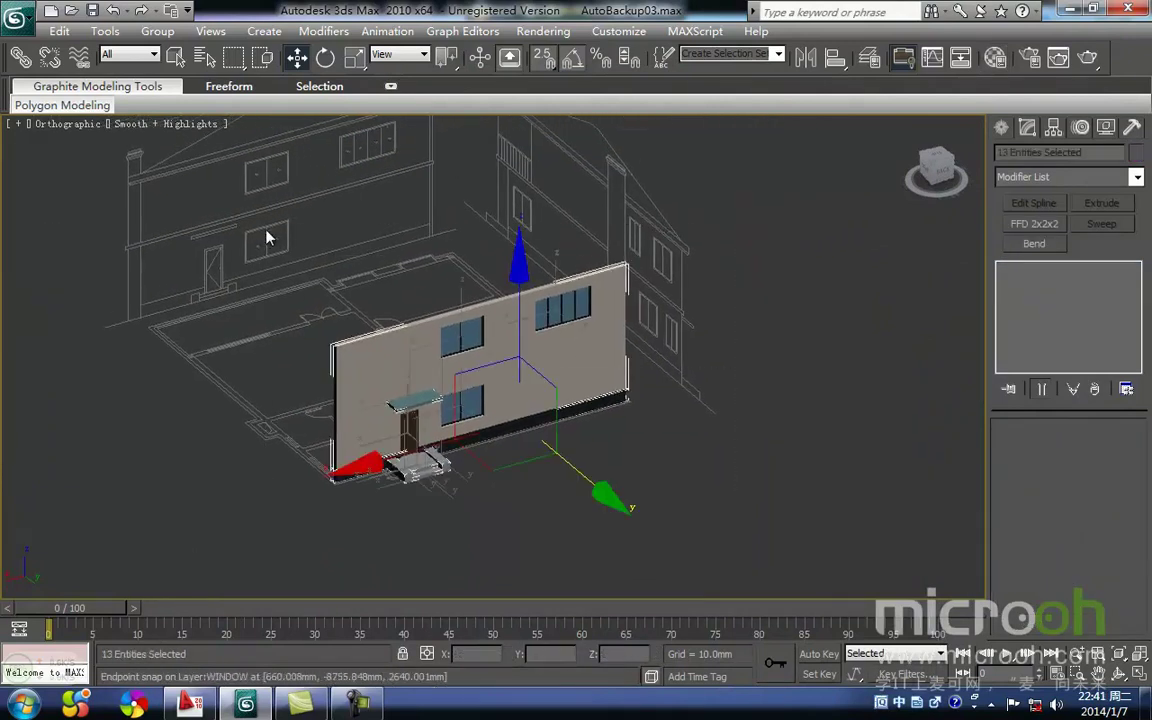
left_click(156, 32)
left_click(177, 55)
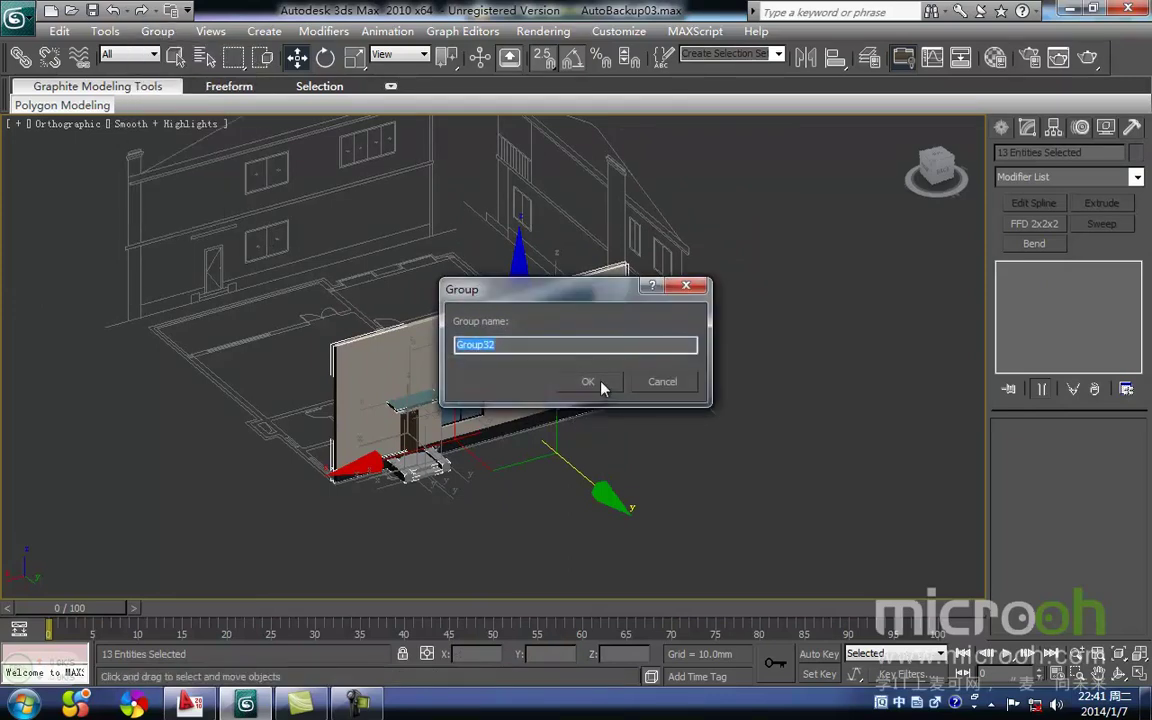
left_click(589, 382)
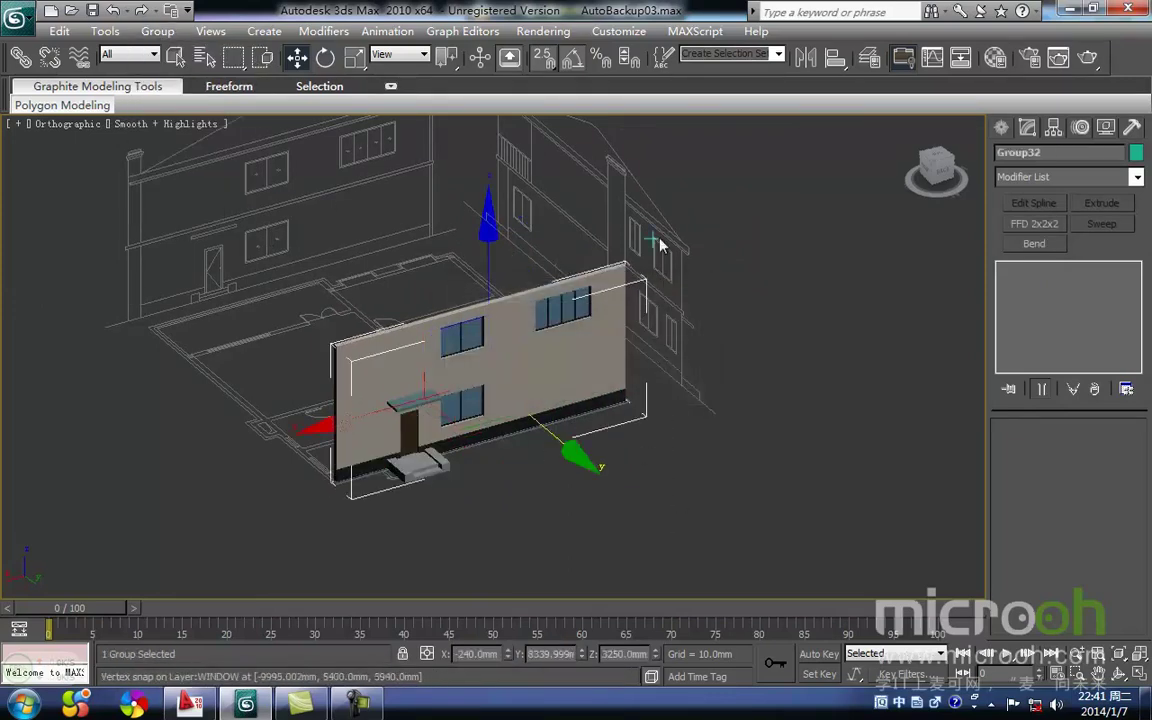
Create a new layer named 北立面模型
left_click(869, 57)
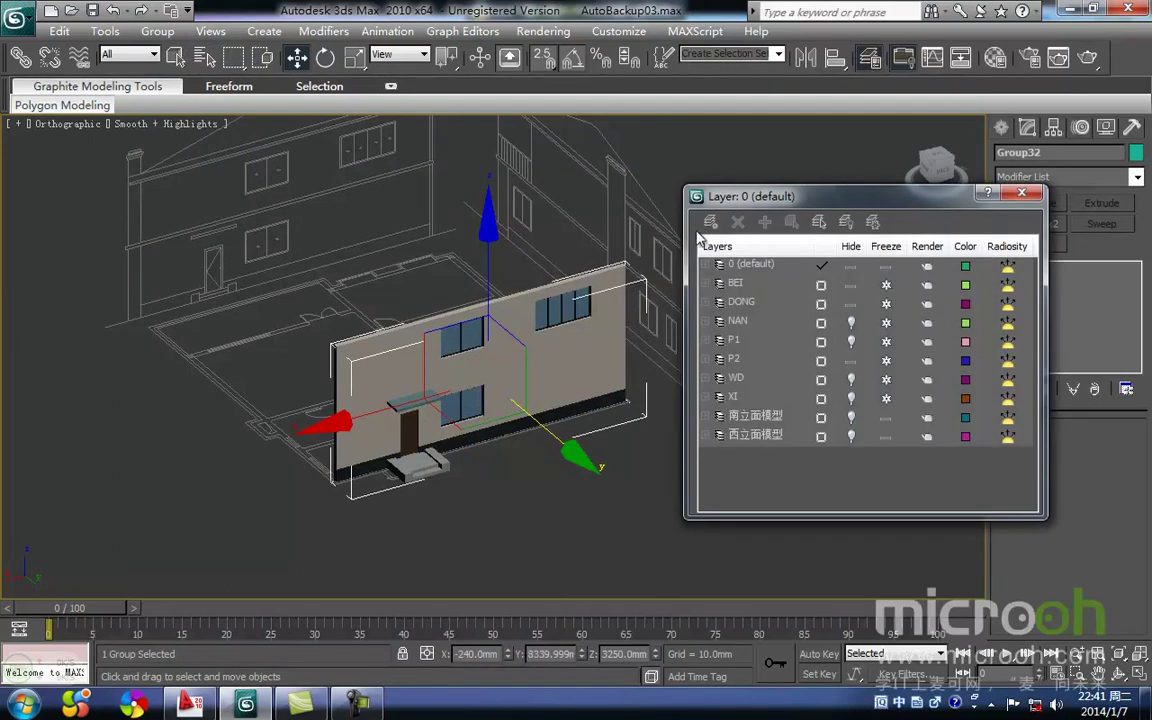
left_click(710, 222)
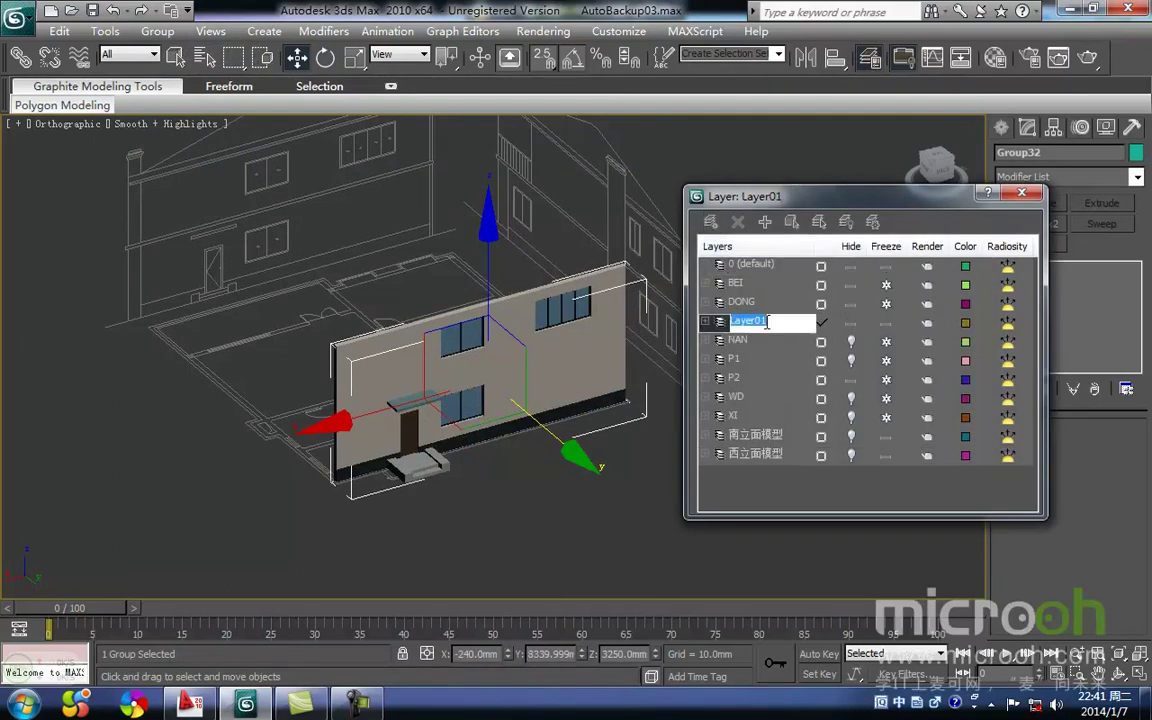
type("beilimian")
key("space")
type("moxing")
key("space")
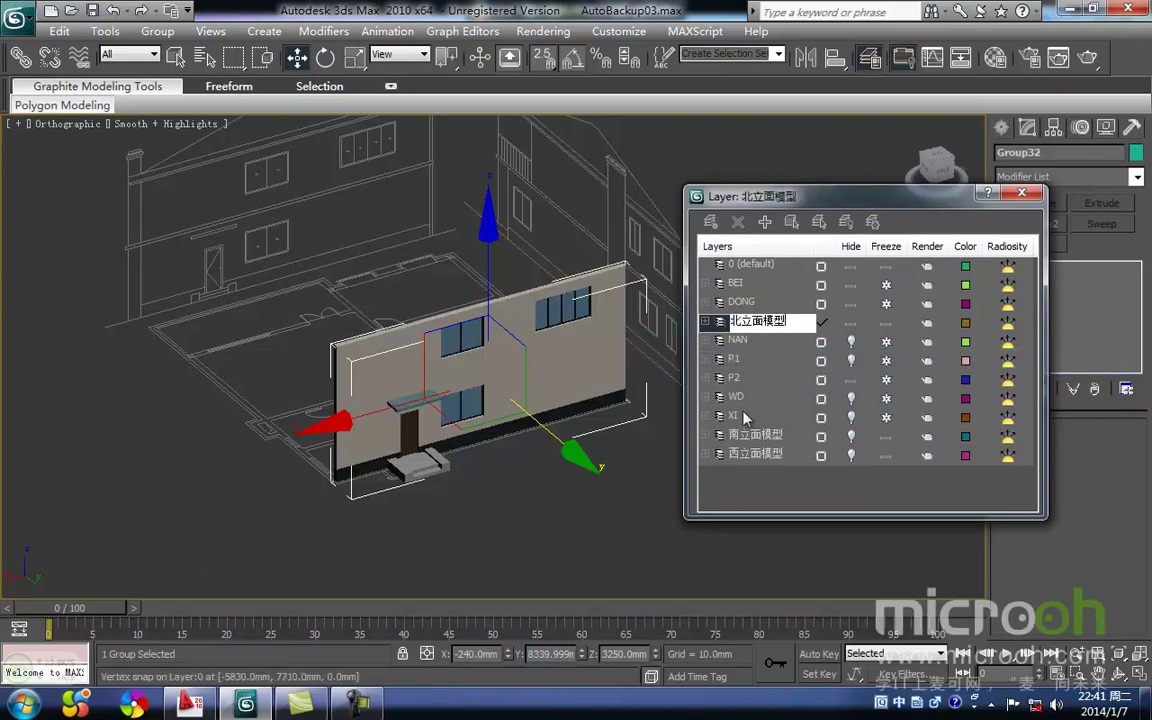
Add the north facade group to the 北立面模型 layer and hide that layer
left_click(627, 468)
left_click(558, 359)
left_click(764, 223)
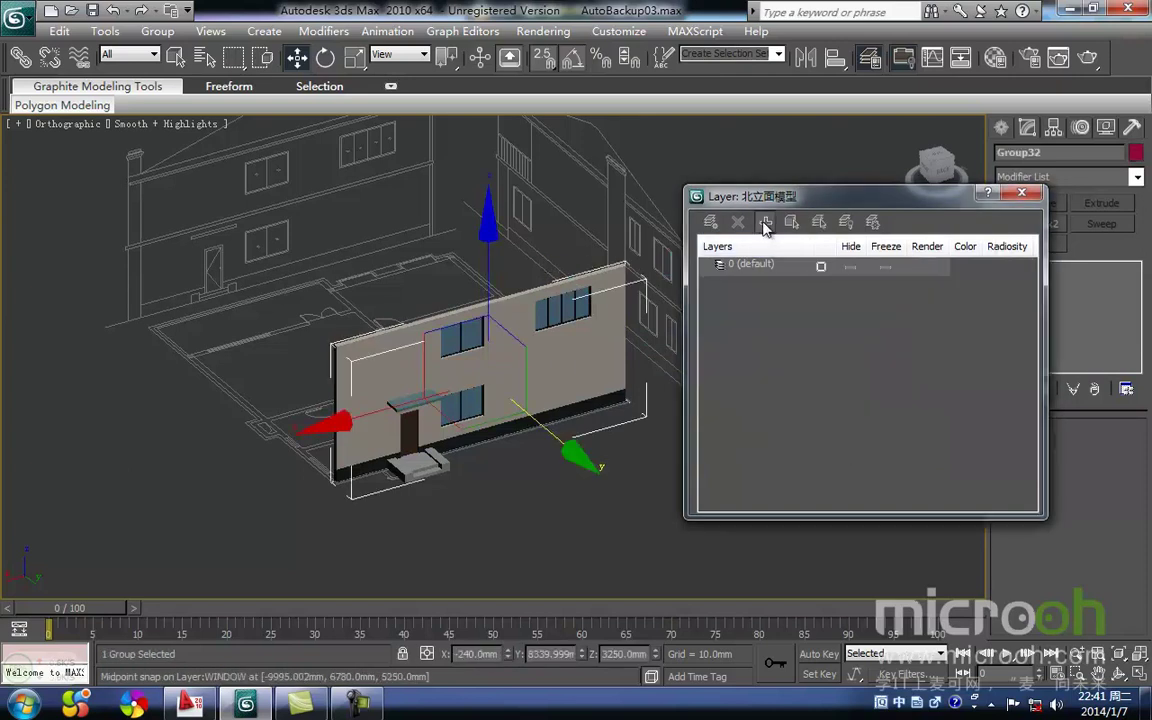
left_click(850, 323)
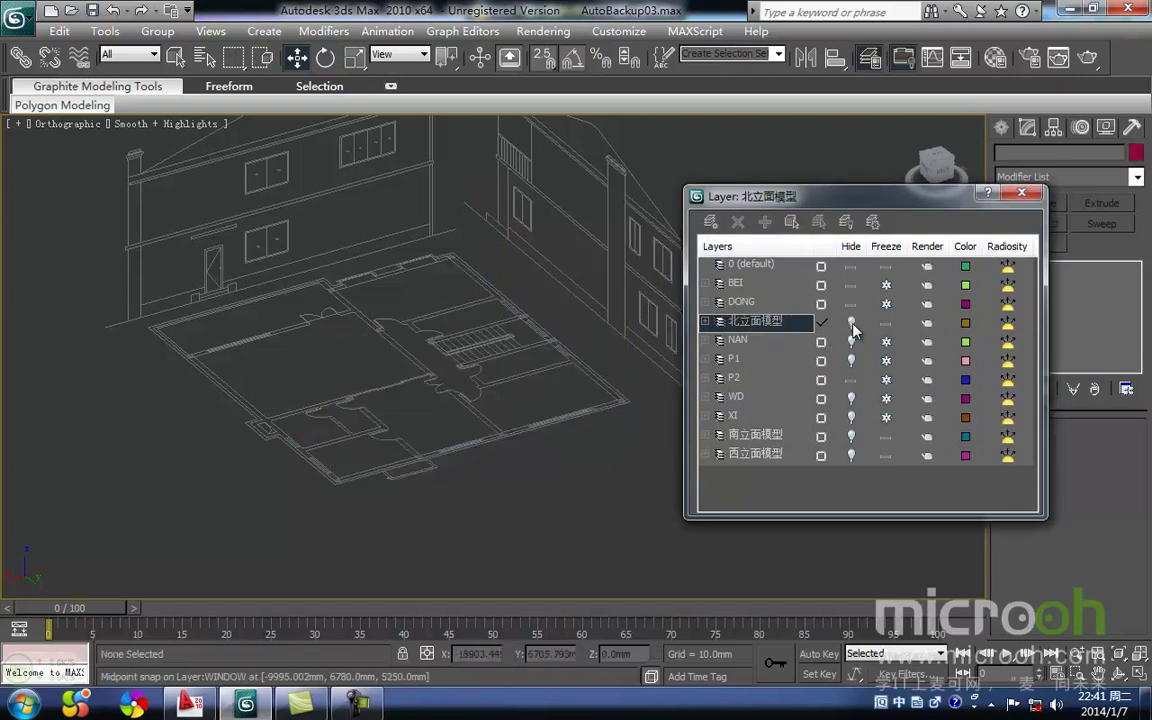